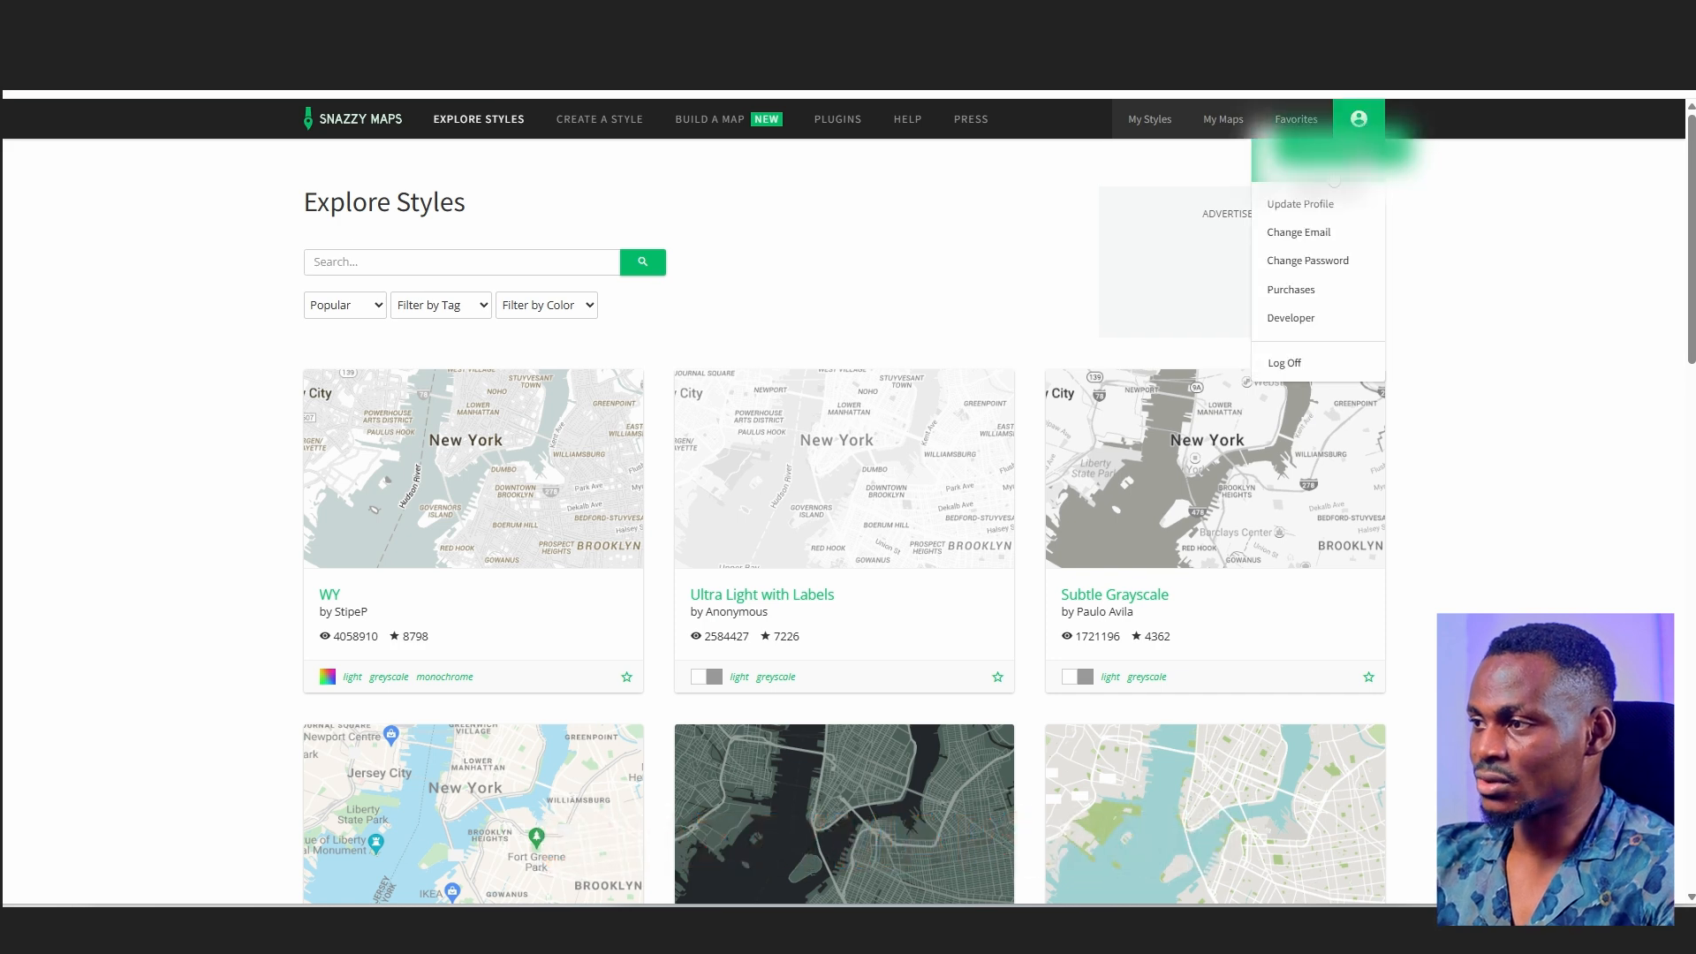
- Open the "Interface map" style and collapse its details pane so the map fills the page
scroll(1661, 583, "down", 3)
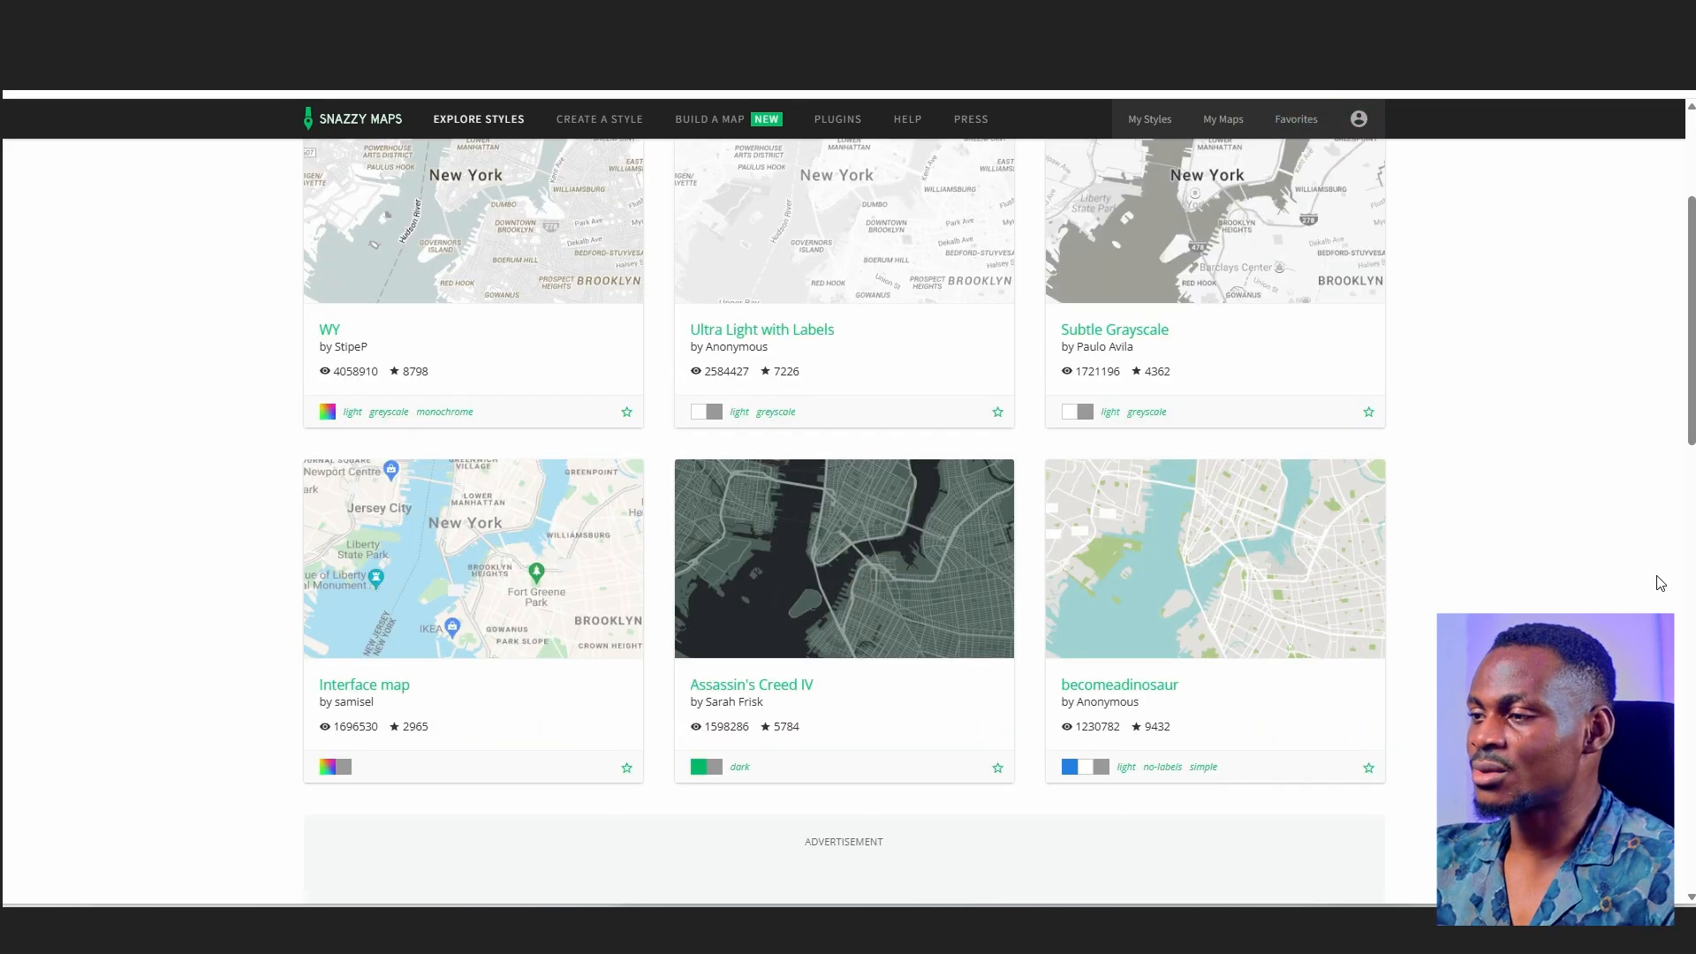
left_click(494, 588)
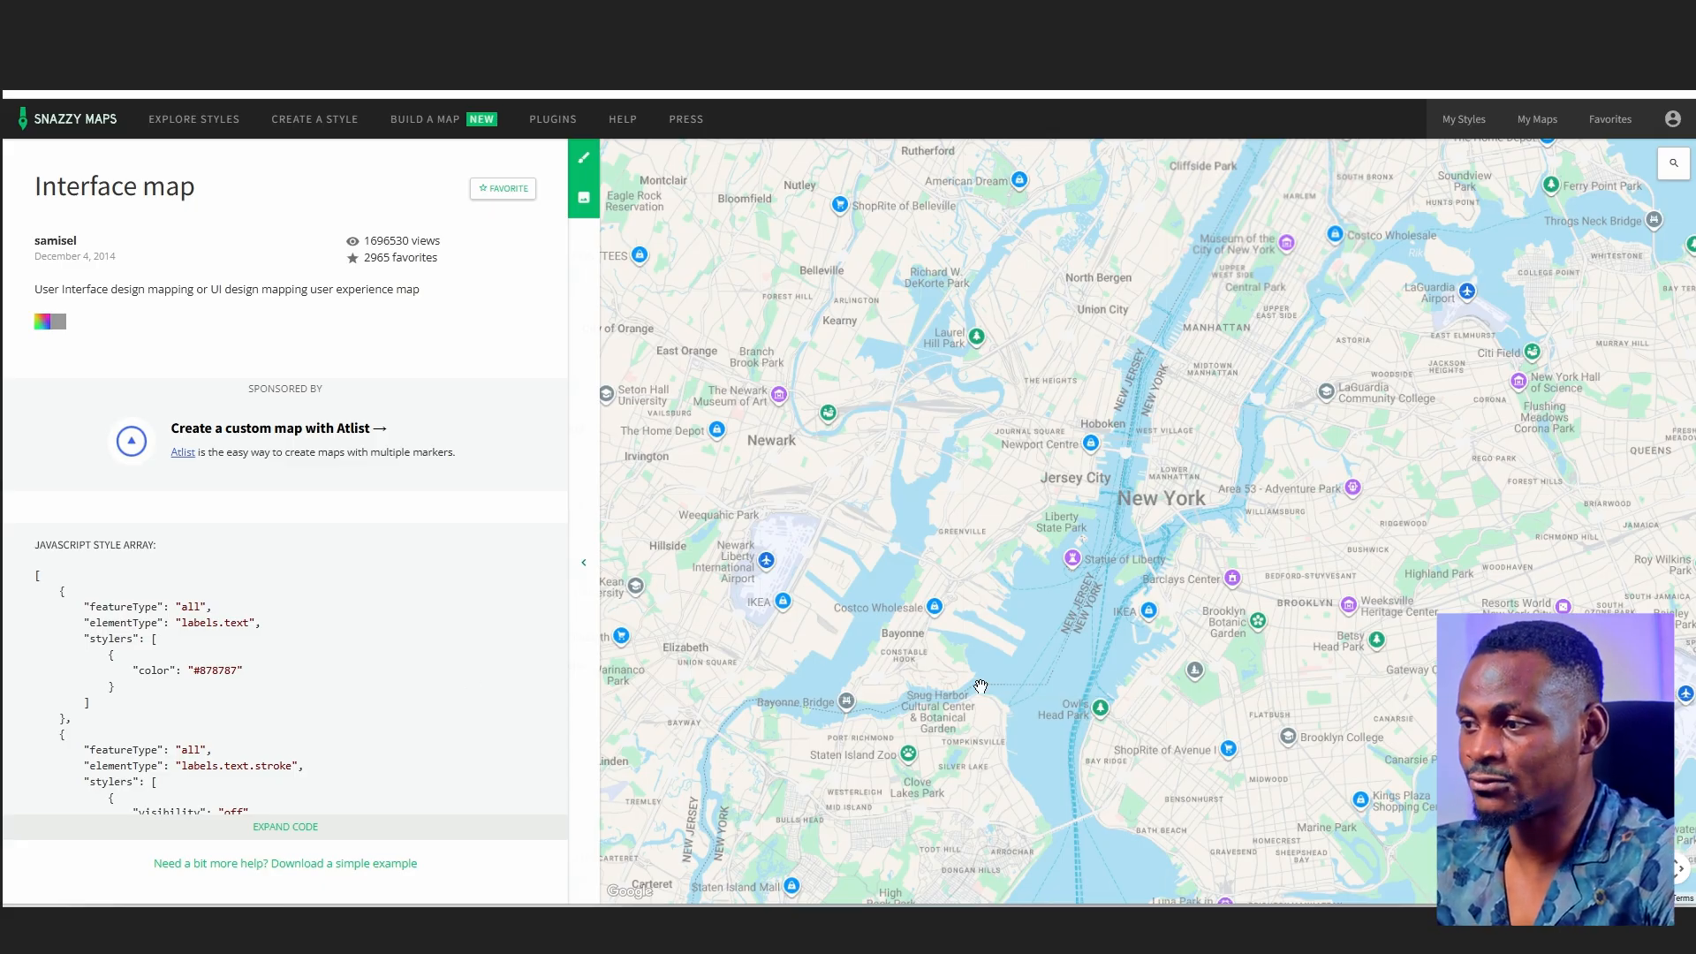
left_click(583, 566)
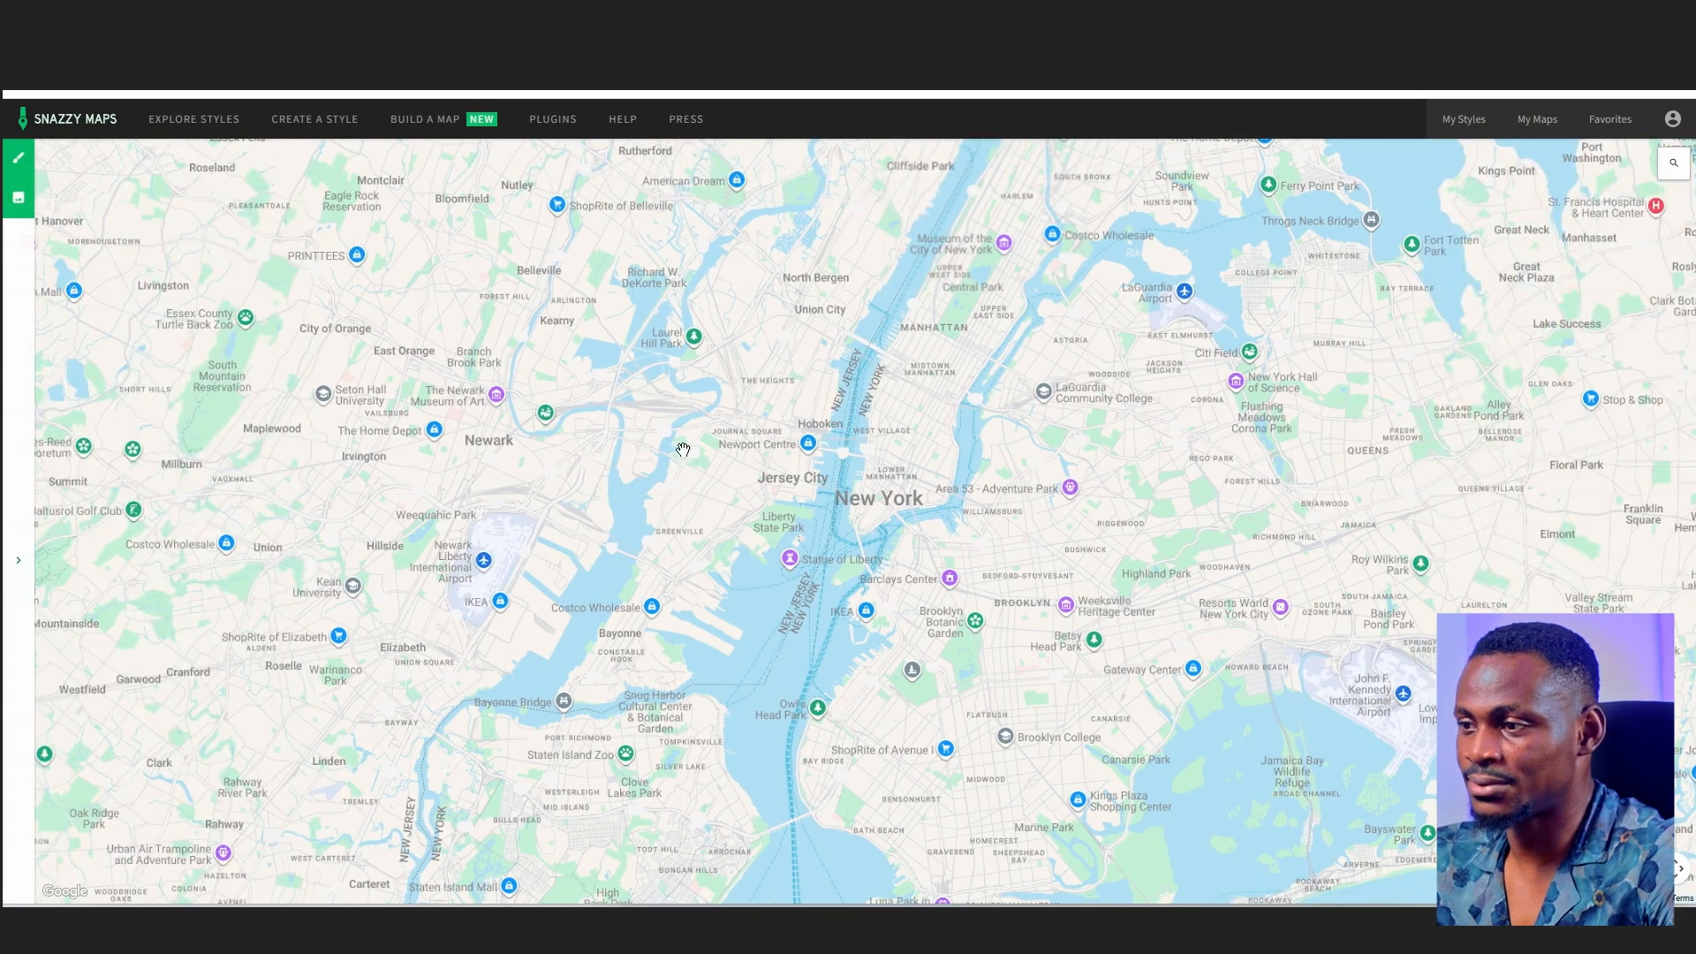
scroll(948, 752, "down", 1)
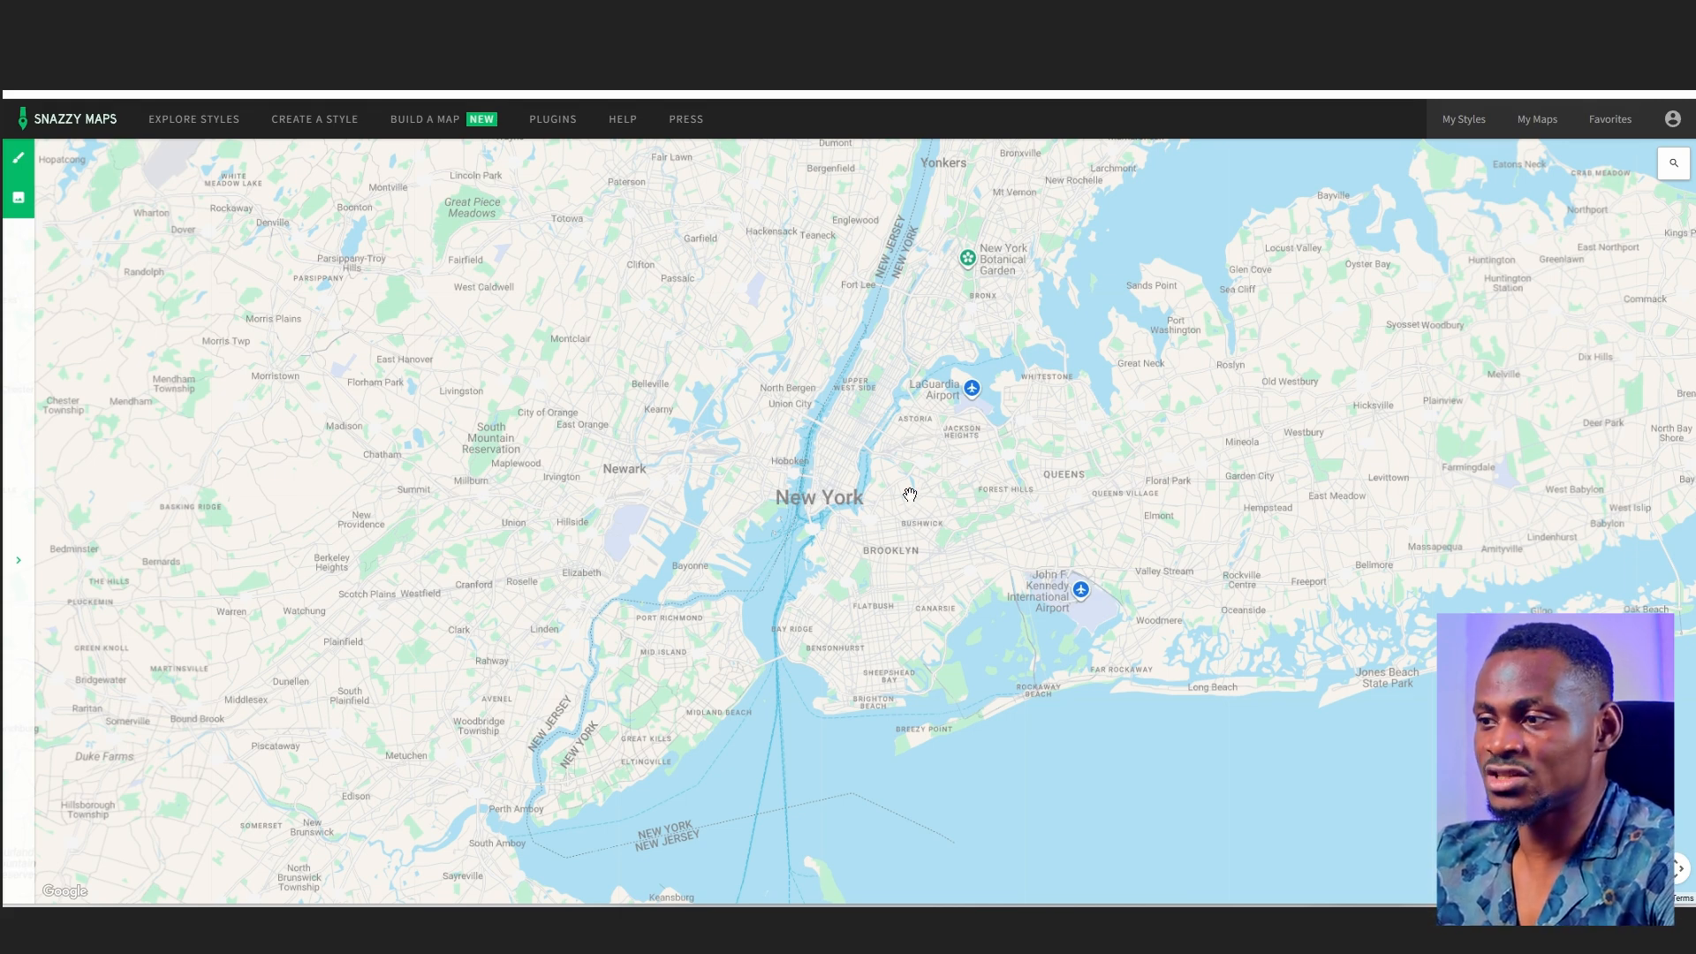
left_click_drag(937, 444, 1071, 385)
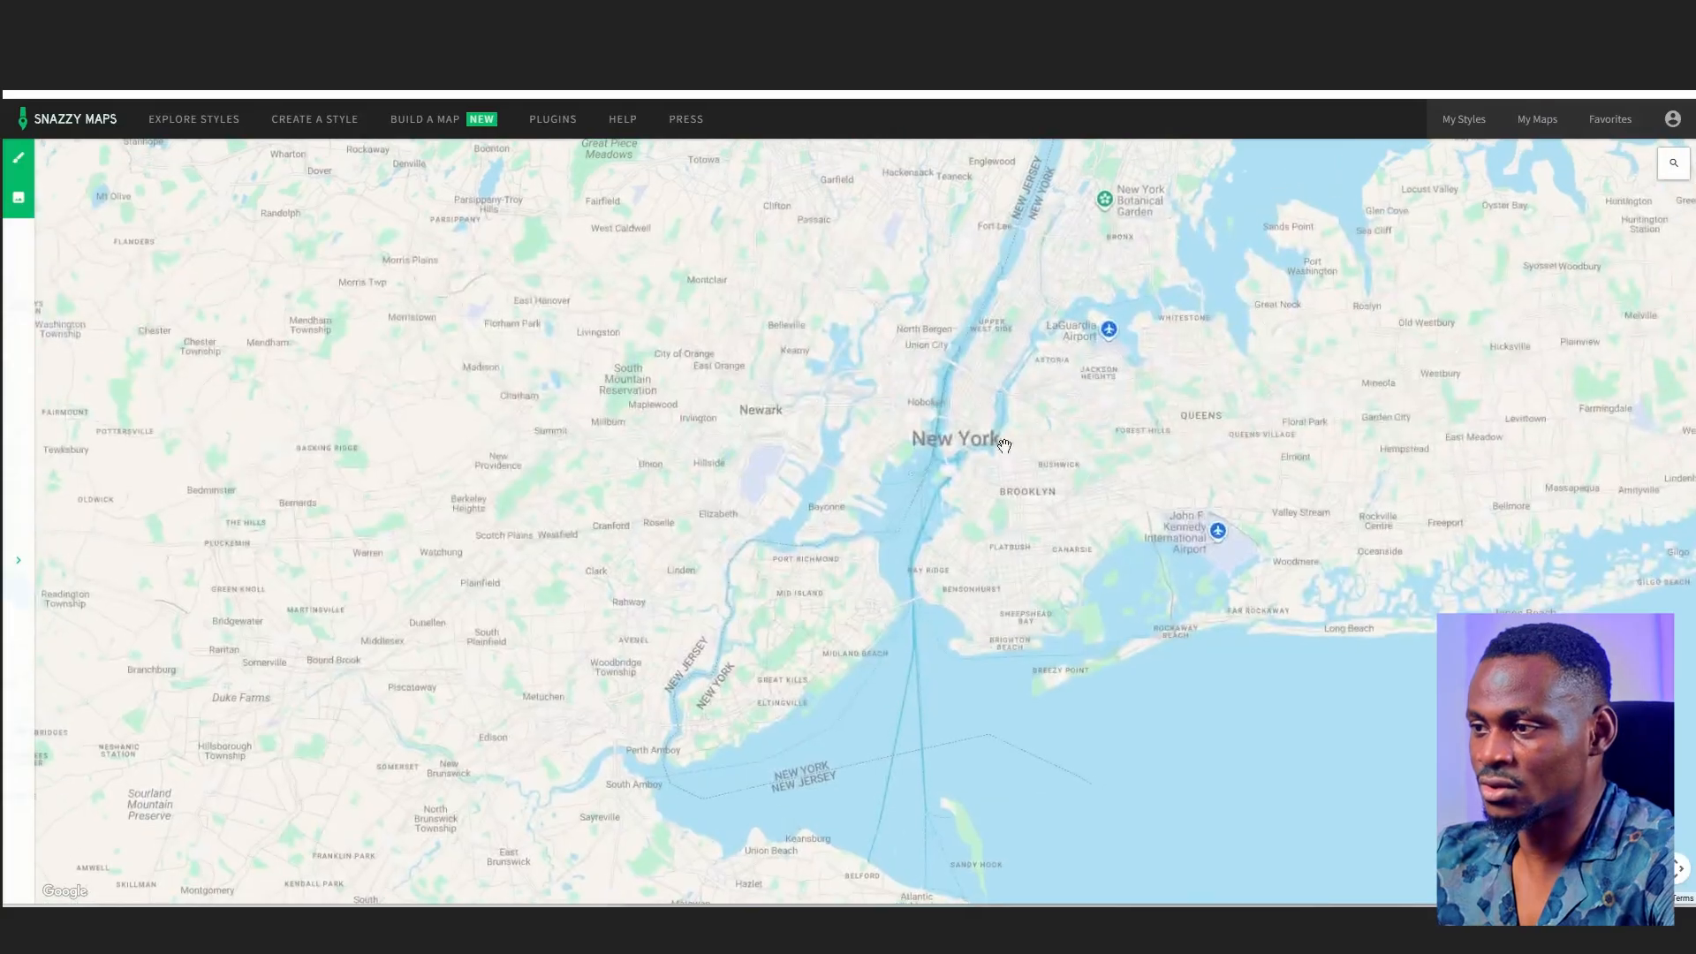
scroll(1020, 453, "up", 2)
left_click_drag(1020, 453, 869, 526)
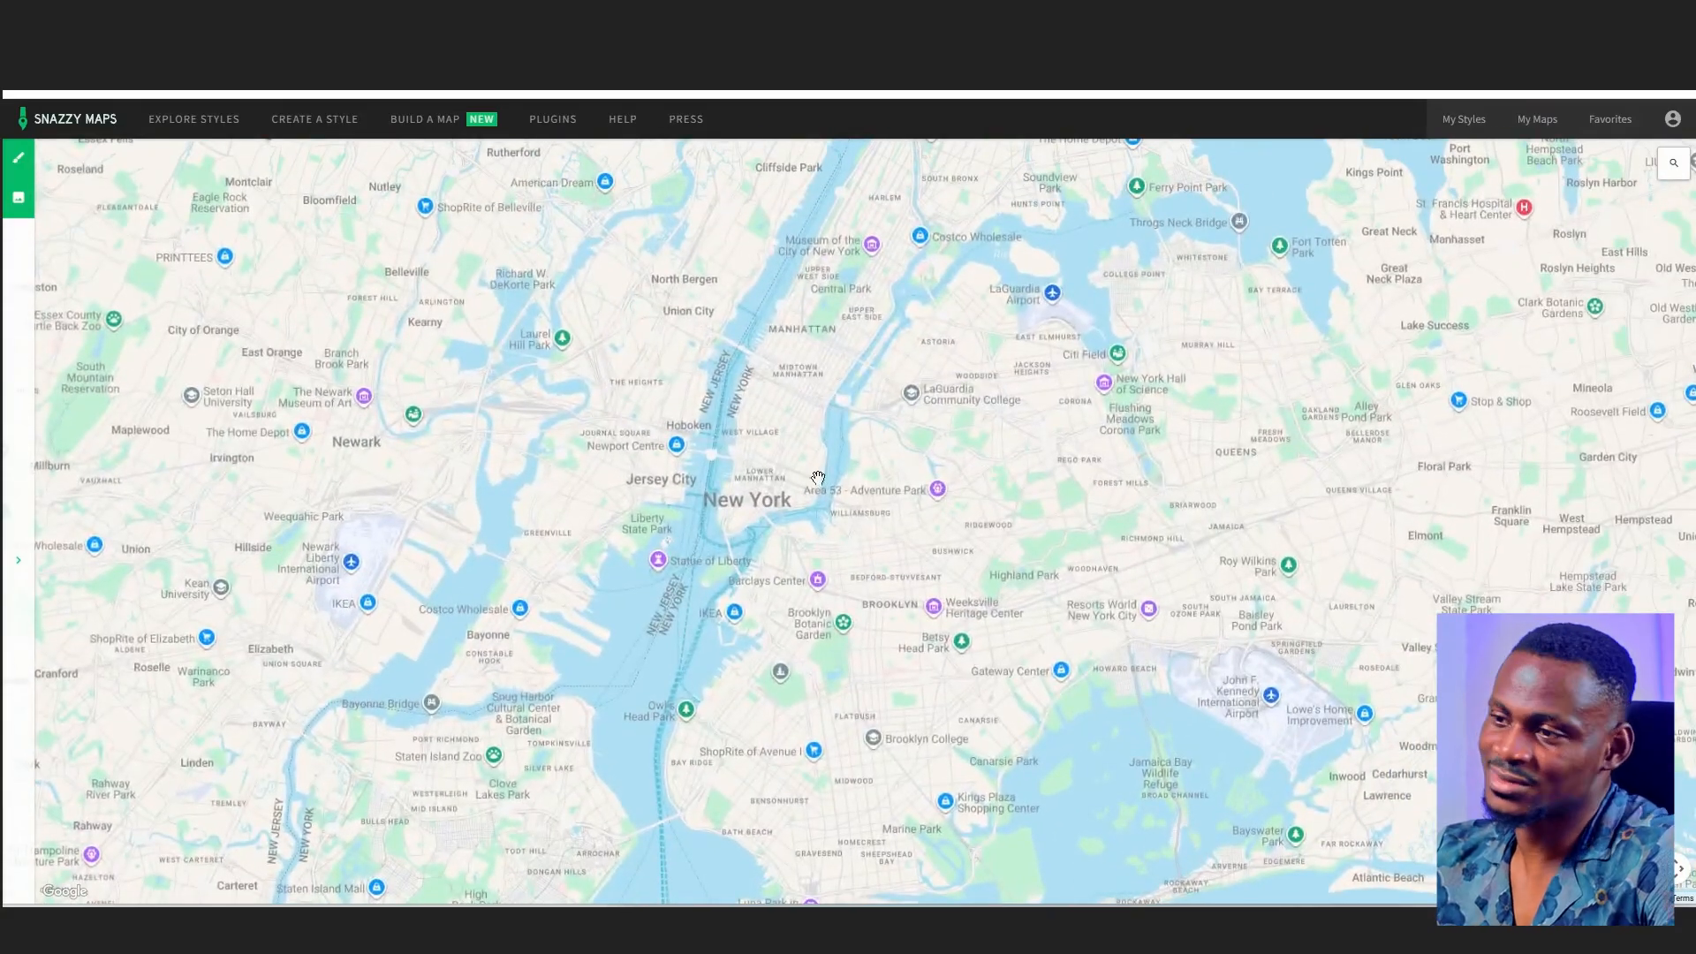
scroll(819, 494, "down", 1)
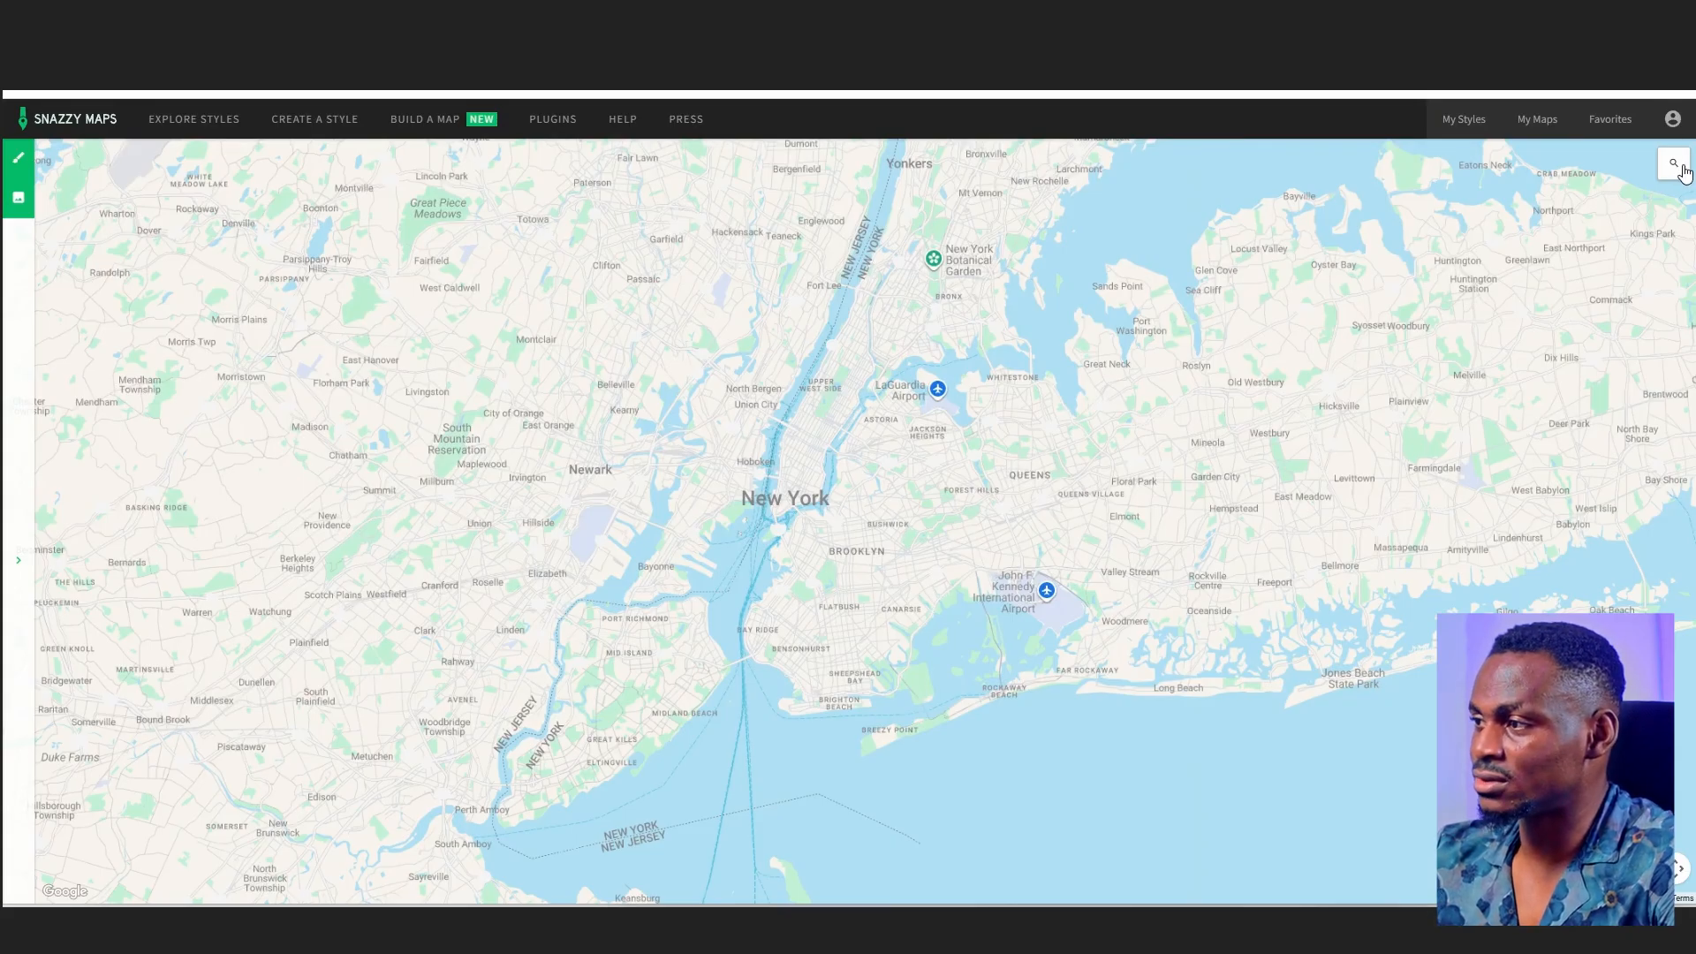
- Replace the map's location with a search for "ringroad benin" and choose Ring Road, Benin City, Nigeria
left_click(1673, 164)
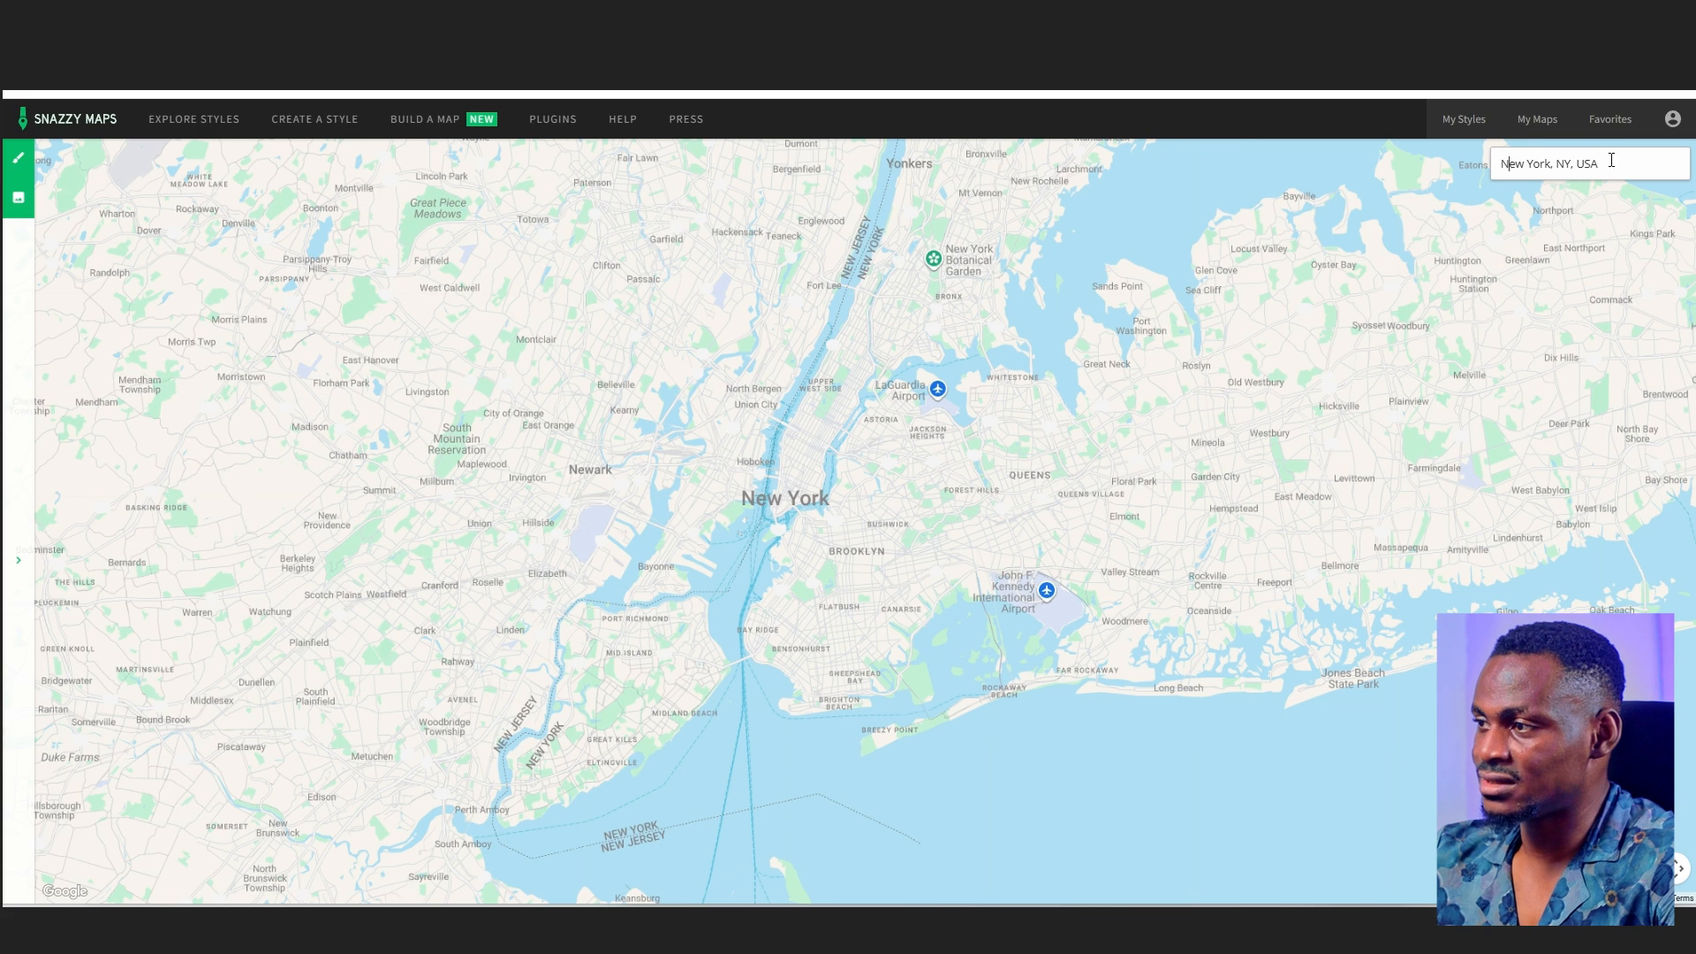
left_click_drag(1605, 163, 1493, 164)
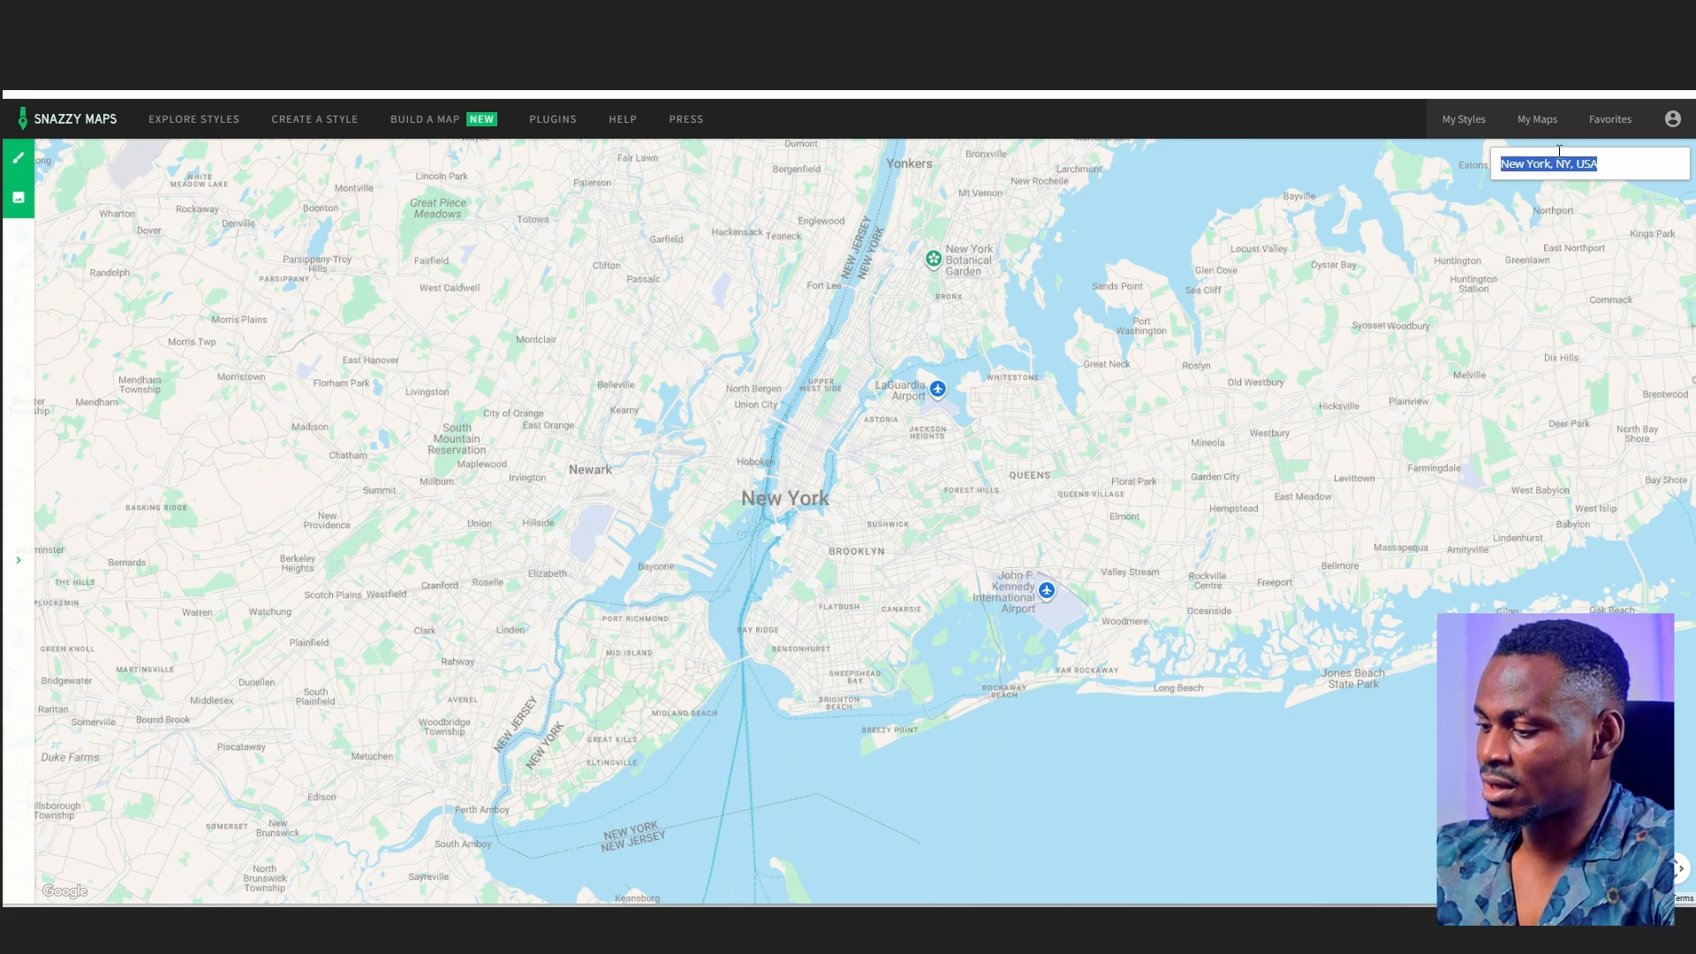
key("BackSpace")
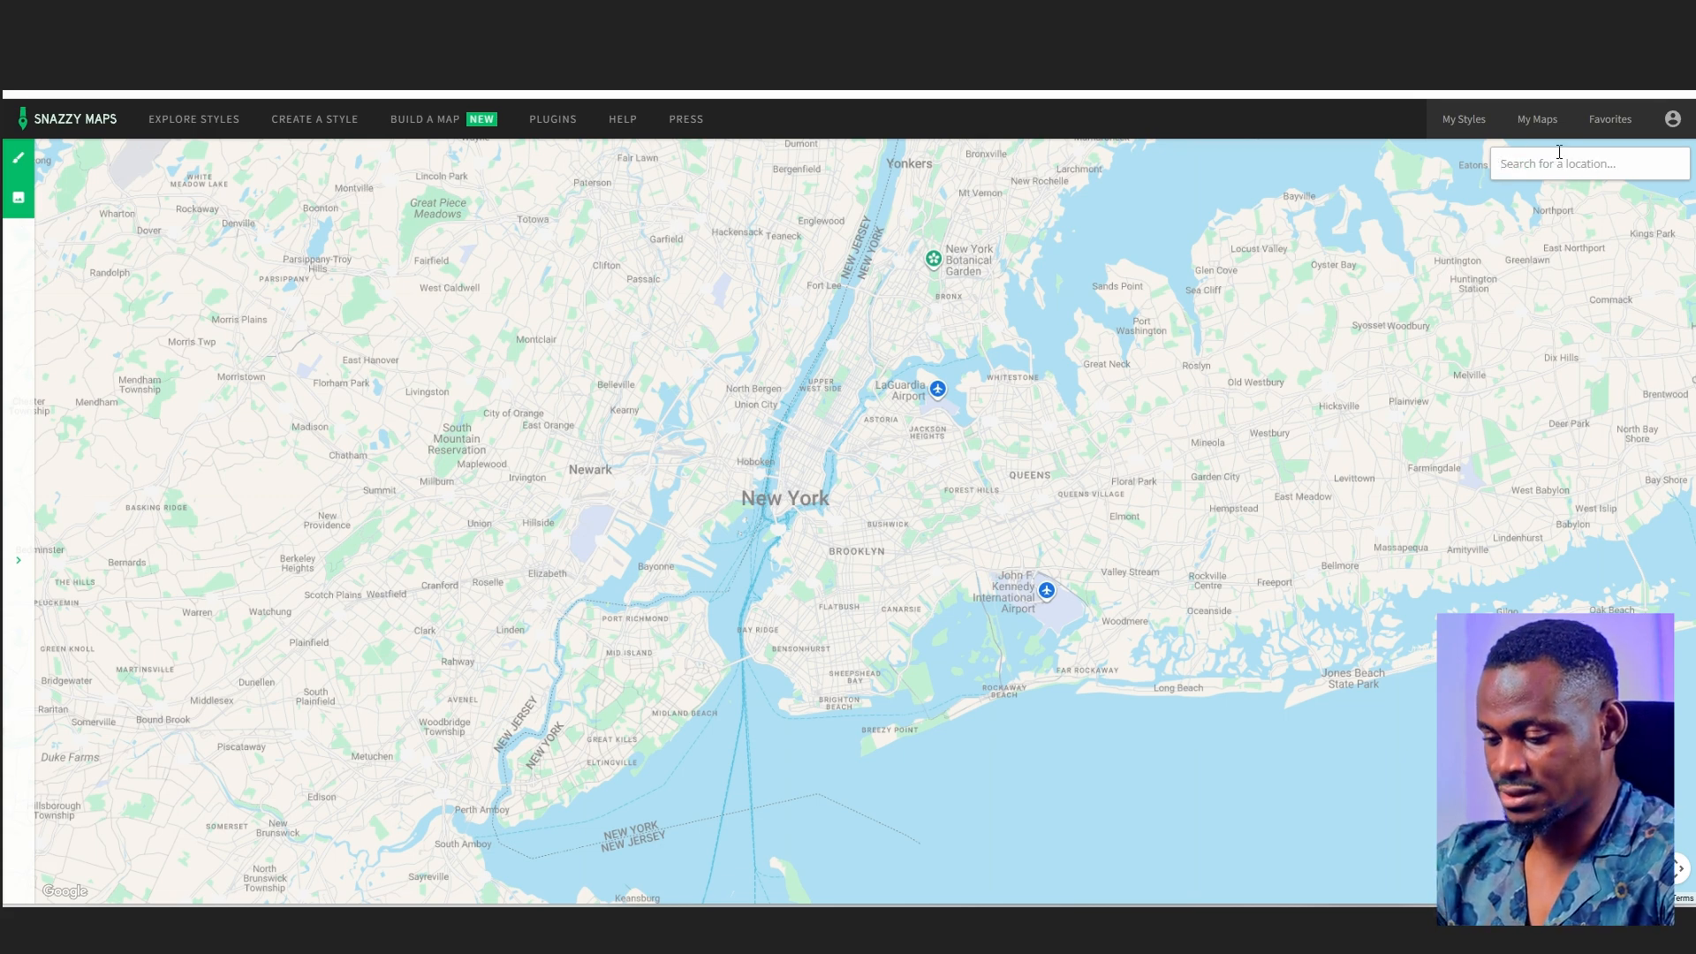
type("ringroad")
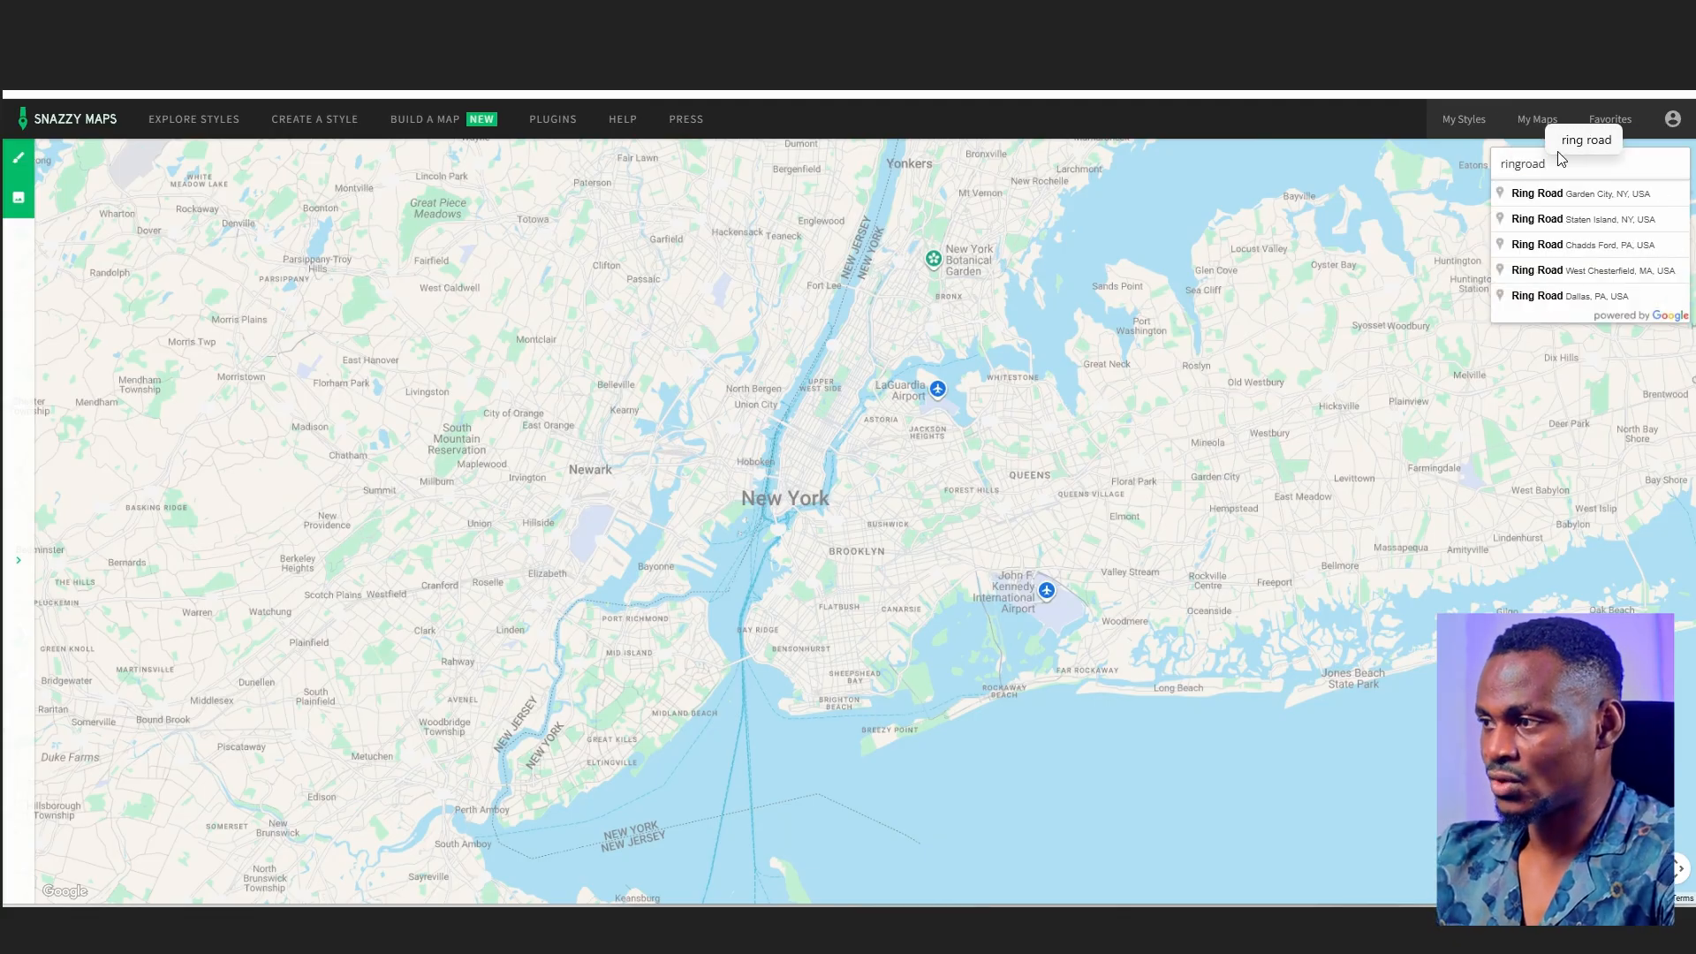
type(" benin")
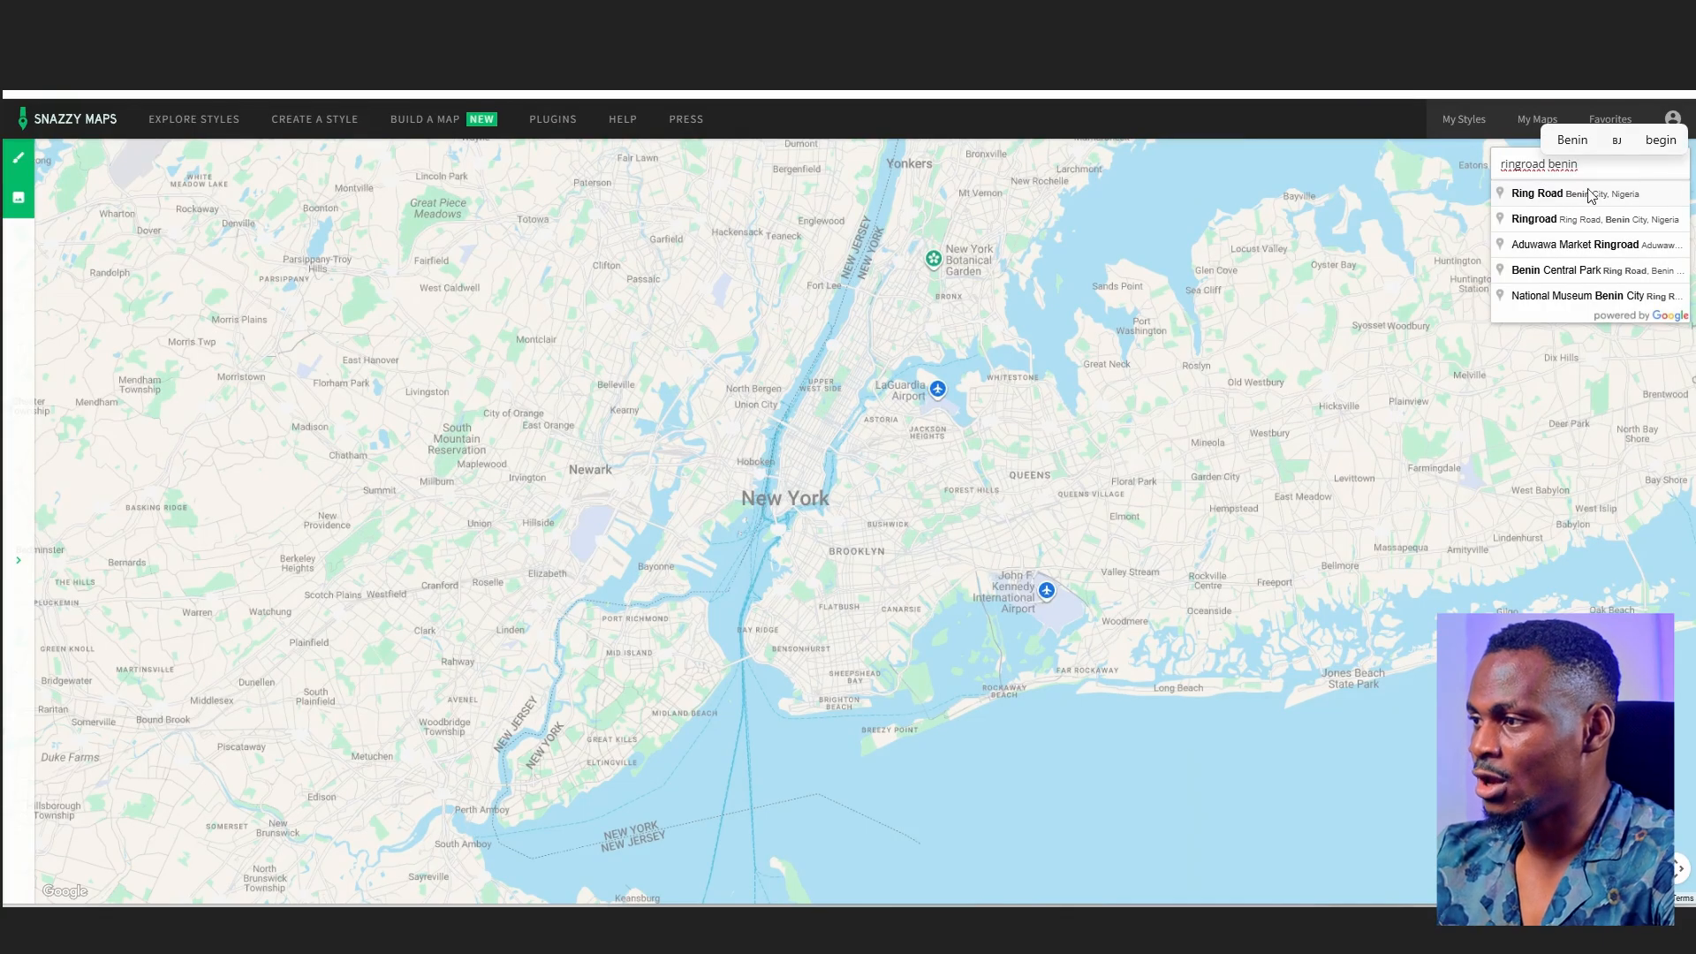
left_click(1562, 193)
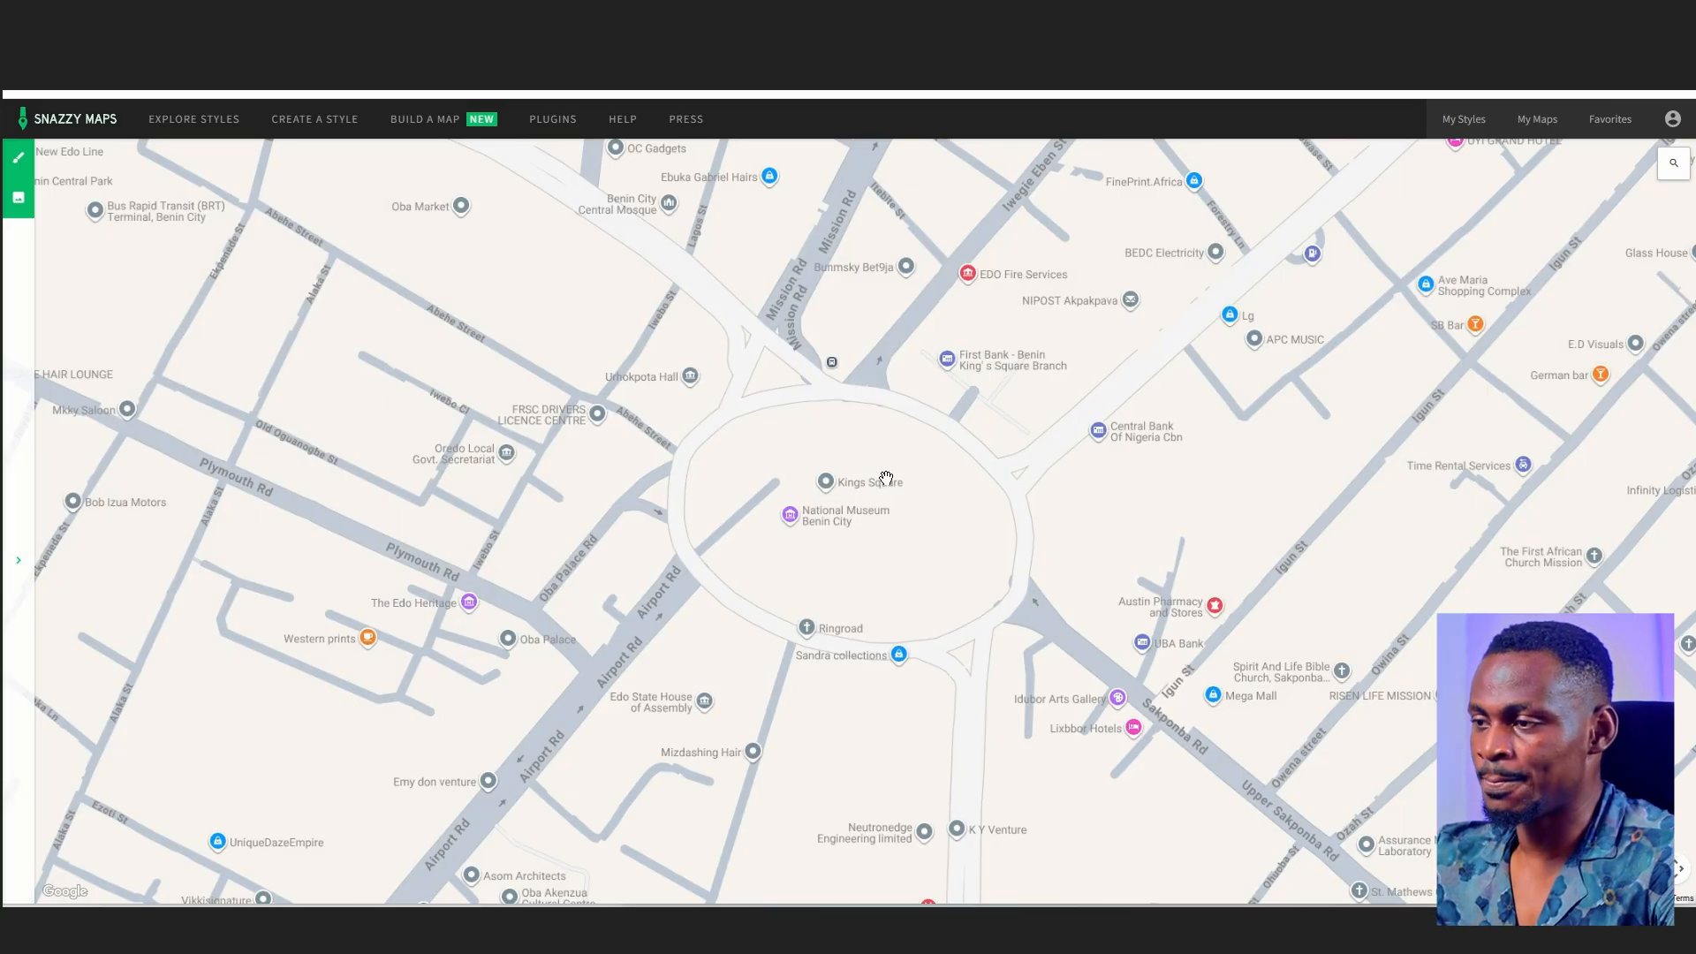
- Compare the street and label detail around Benin City's Ring Road at close-up and city-wide zoom levels
scroll(950, 479, "down", 1)
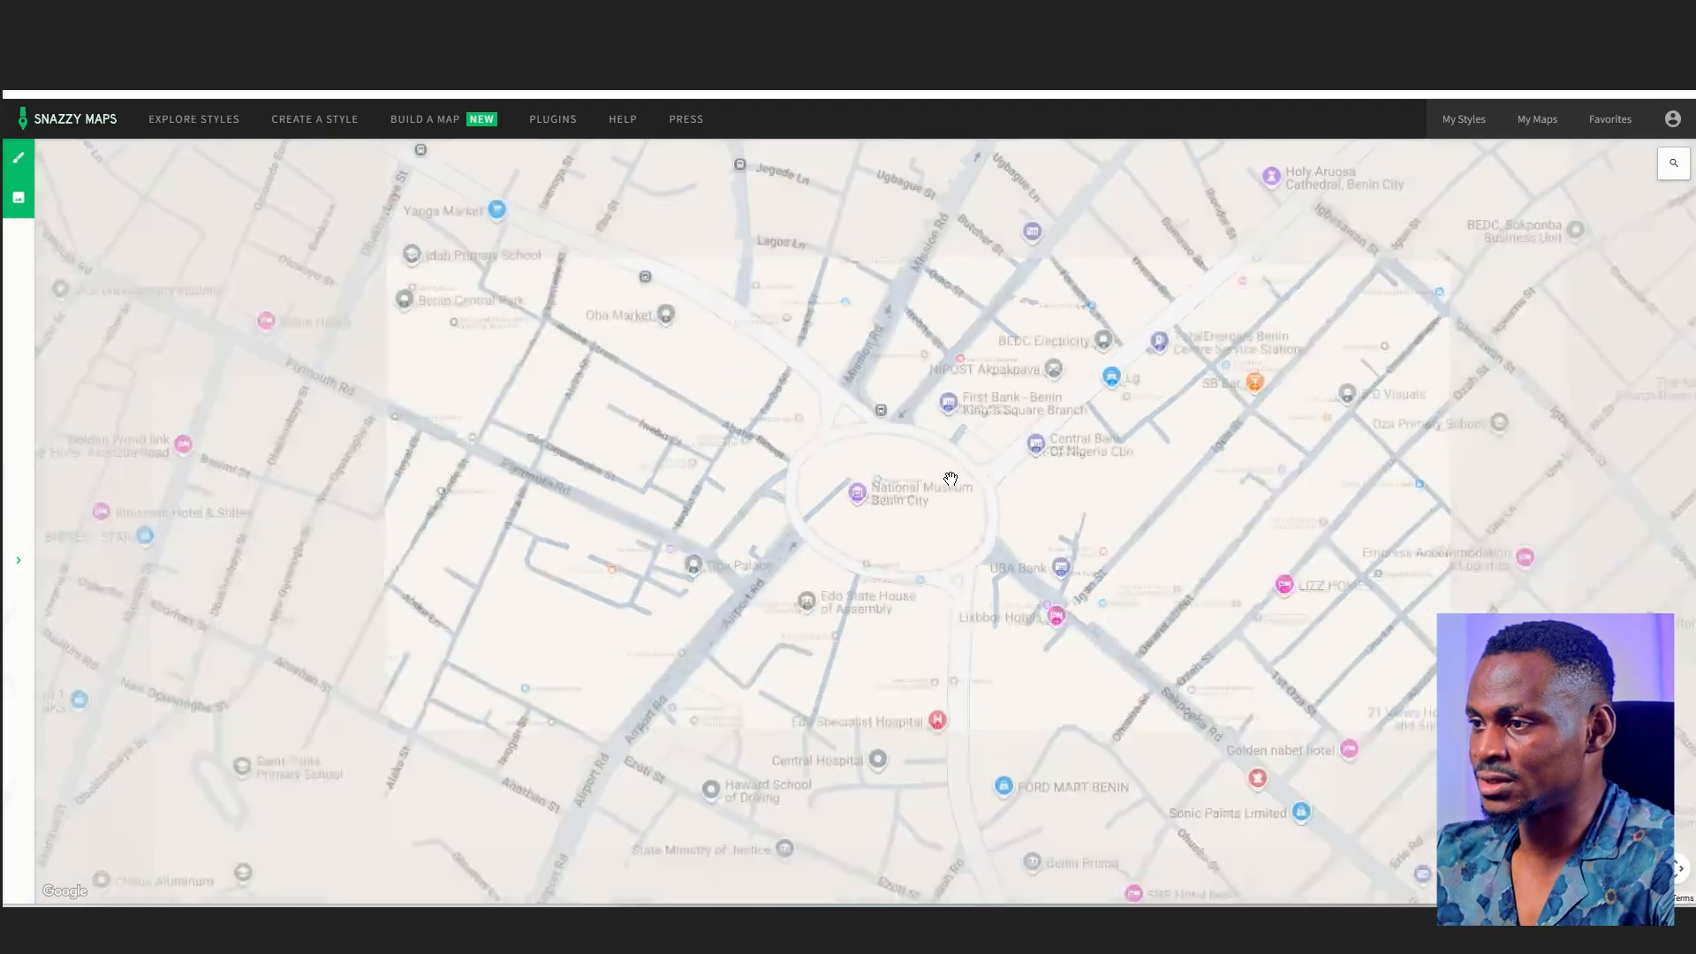
scroll(950, 479, "down", 1)
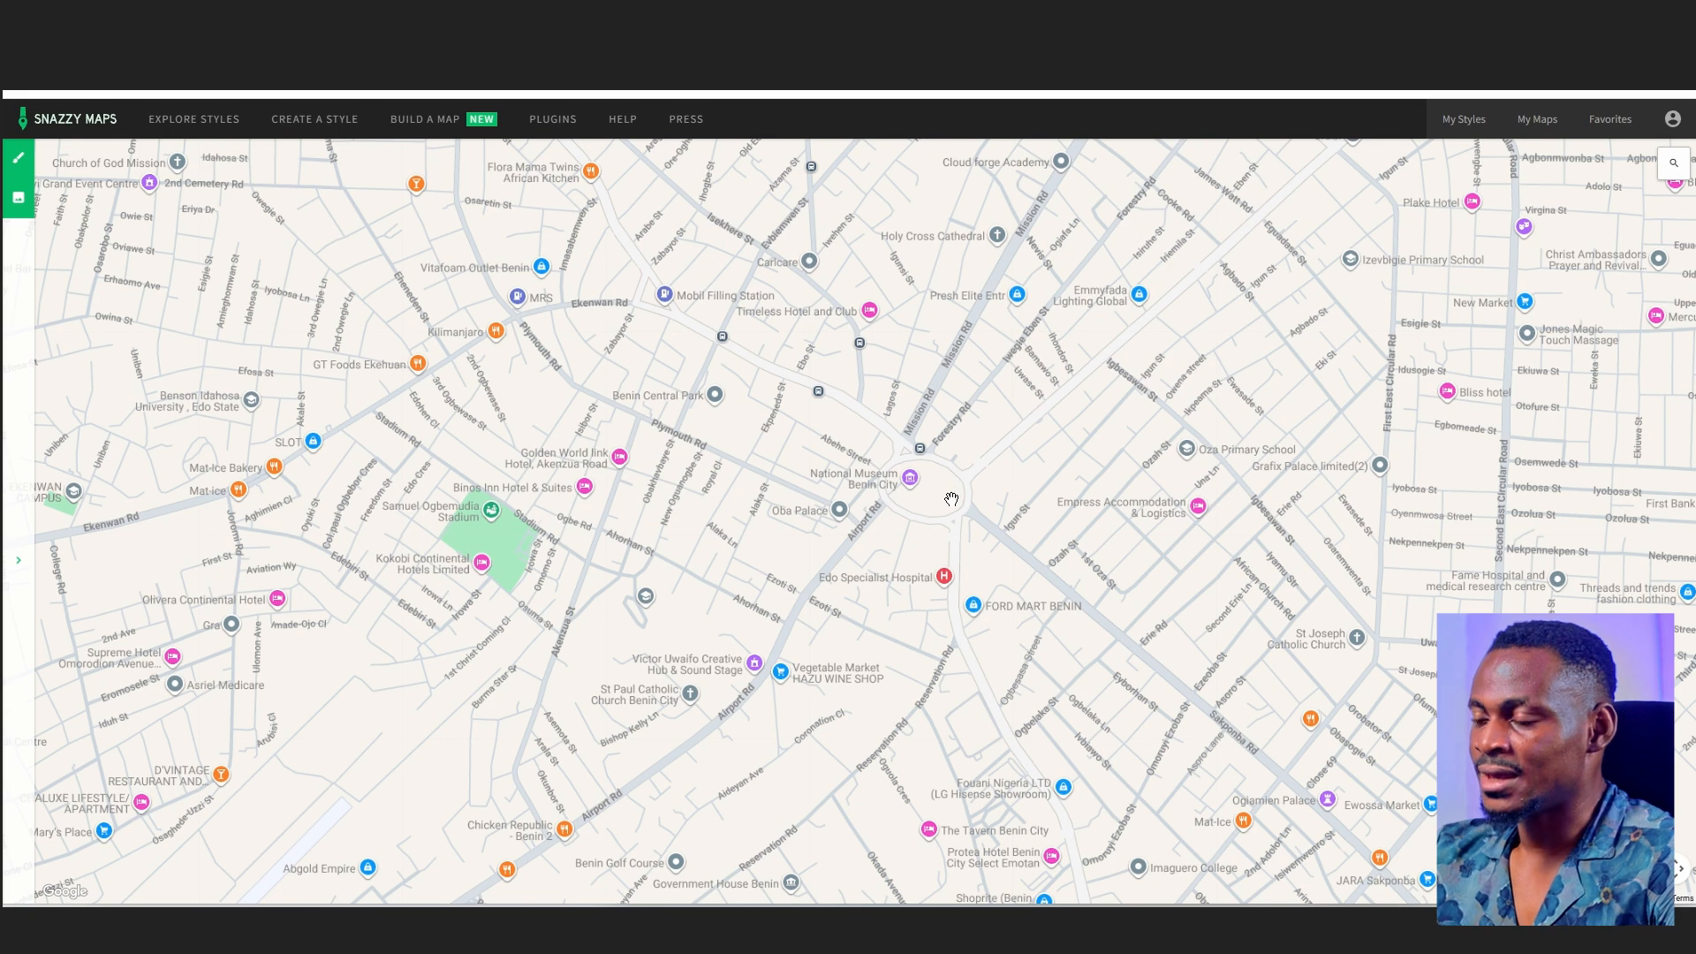
scroll(948, 501, "down", 3)
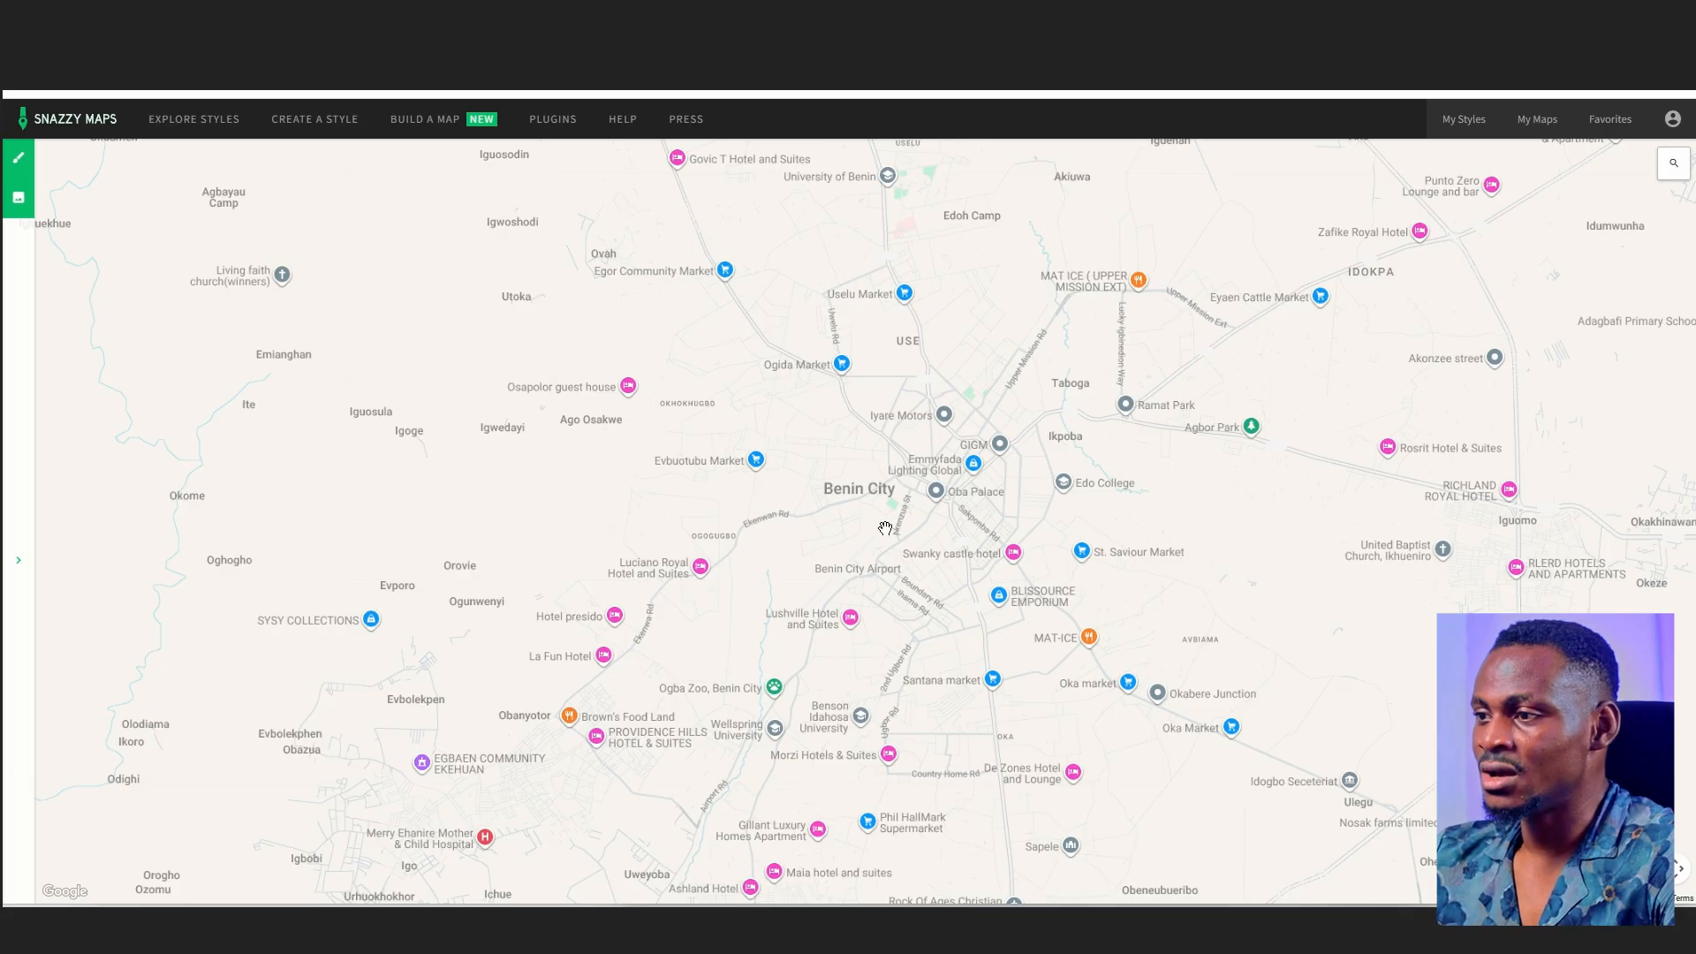
scroll(941, 505, "up", 2)
scroll(925, 503, "up", 3)
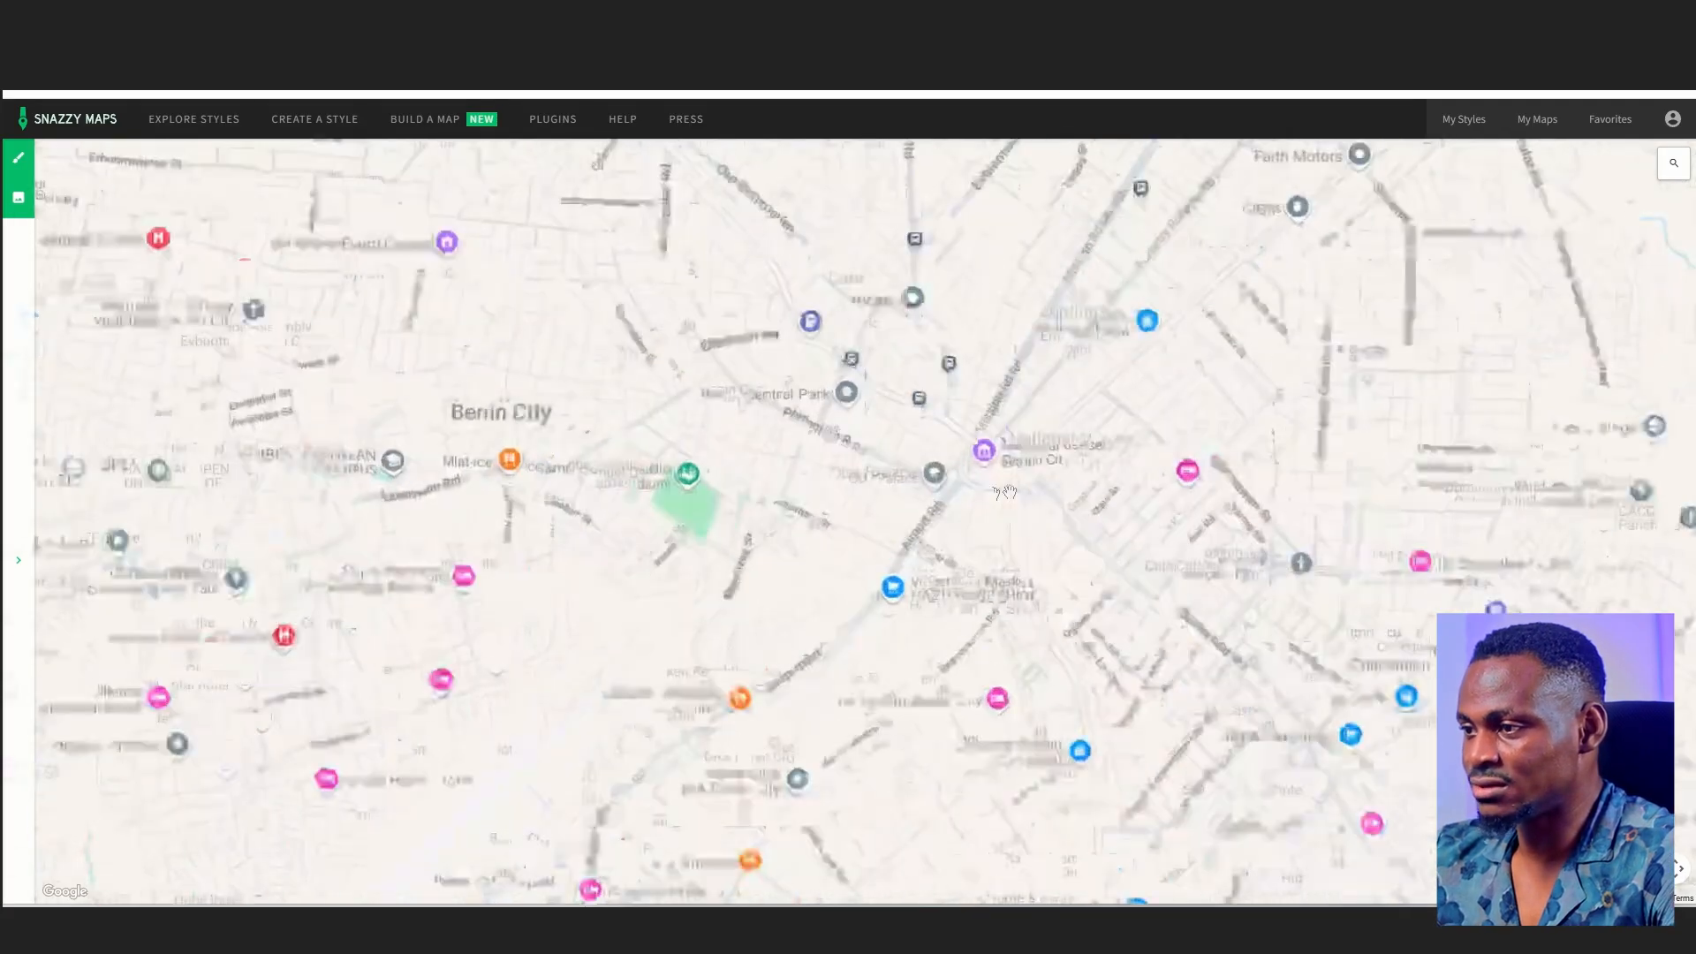
scroll(876, 509, "up", 1)
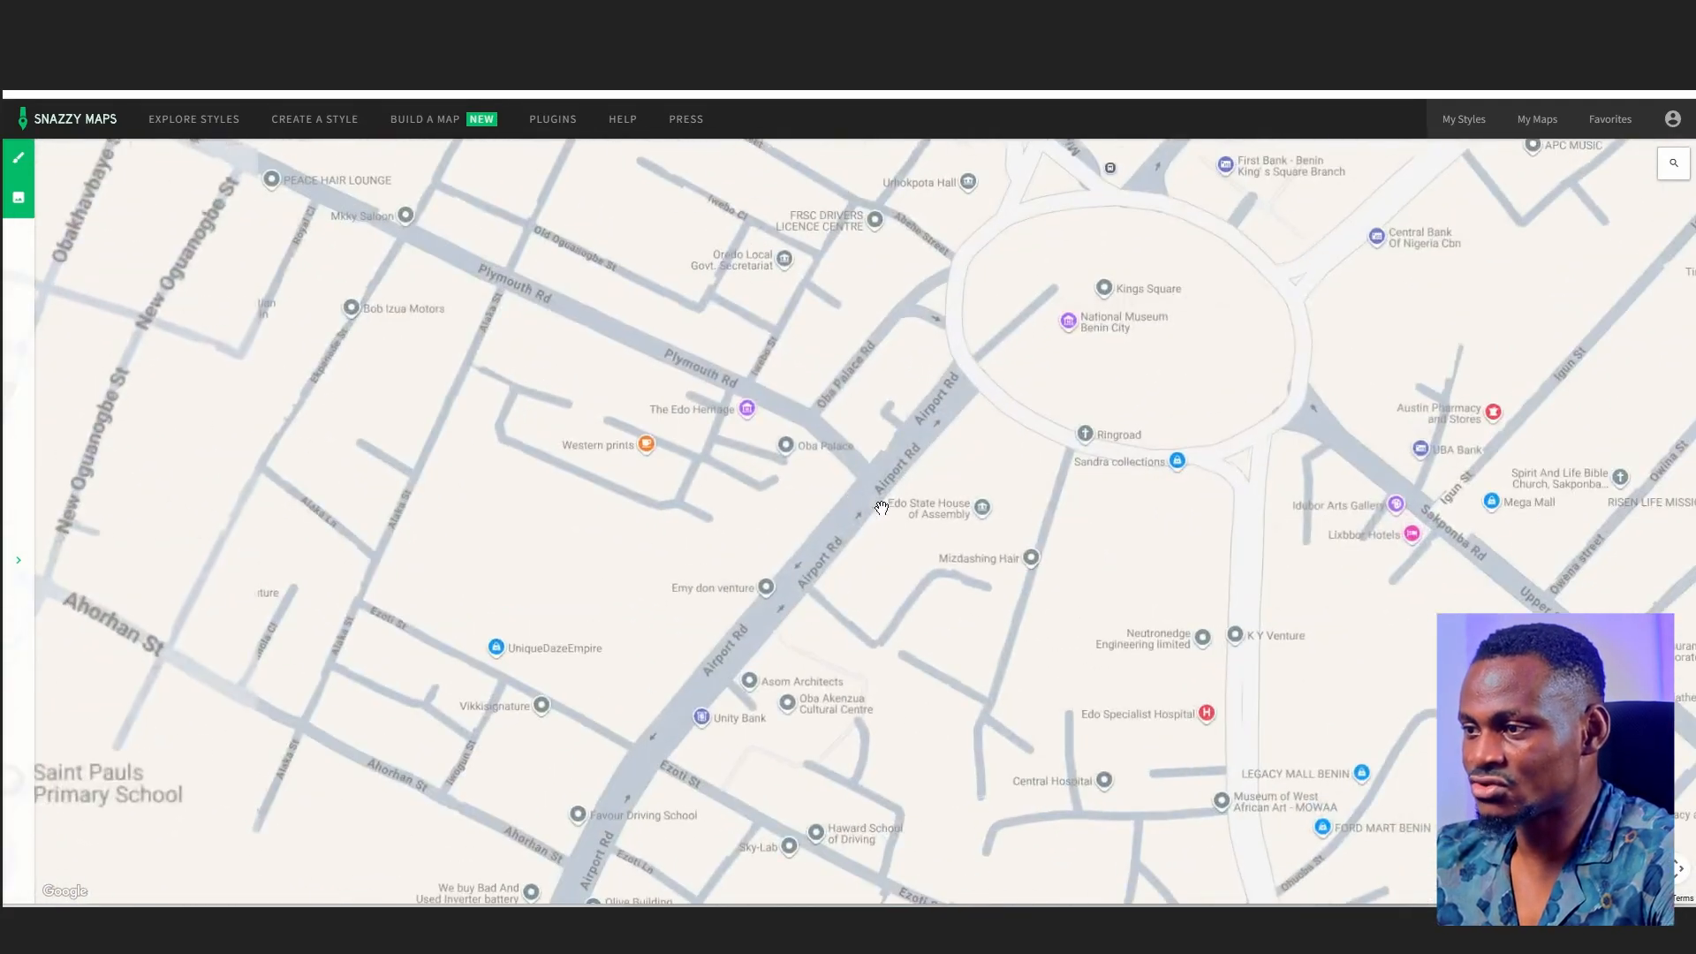
scroll(1059, 510, "down", 1)
left_click_drag(1232, 450, 922, 510)
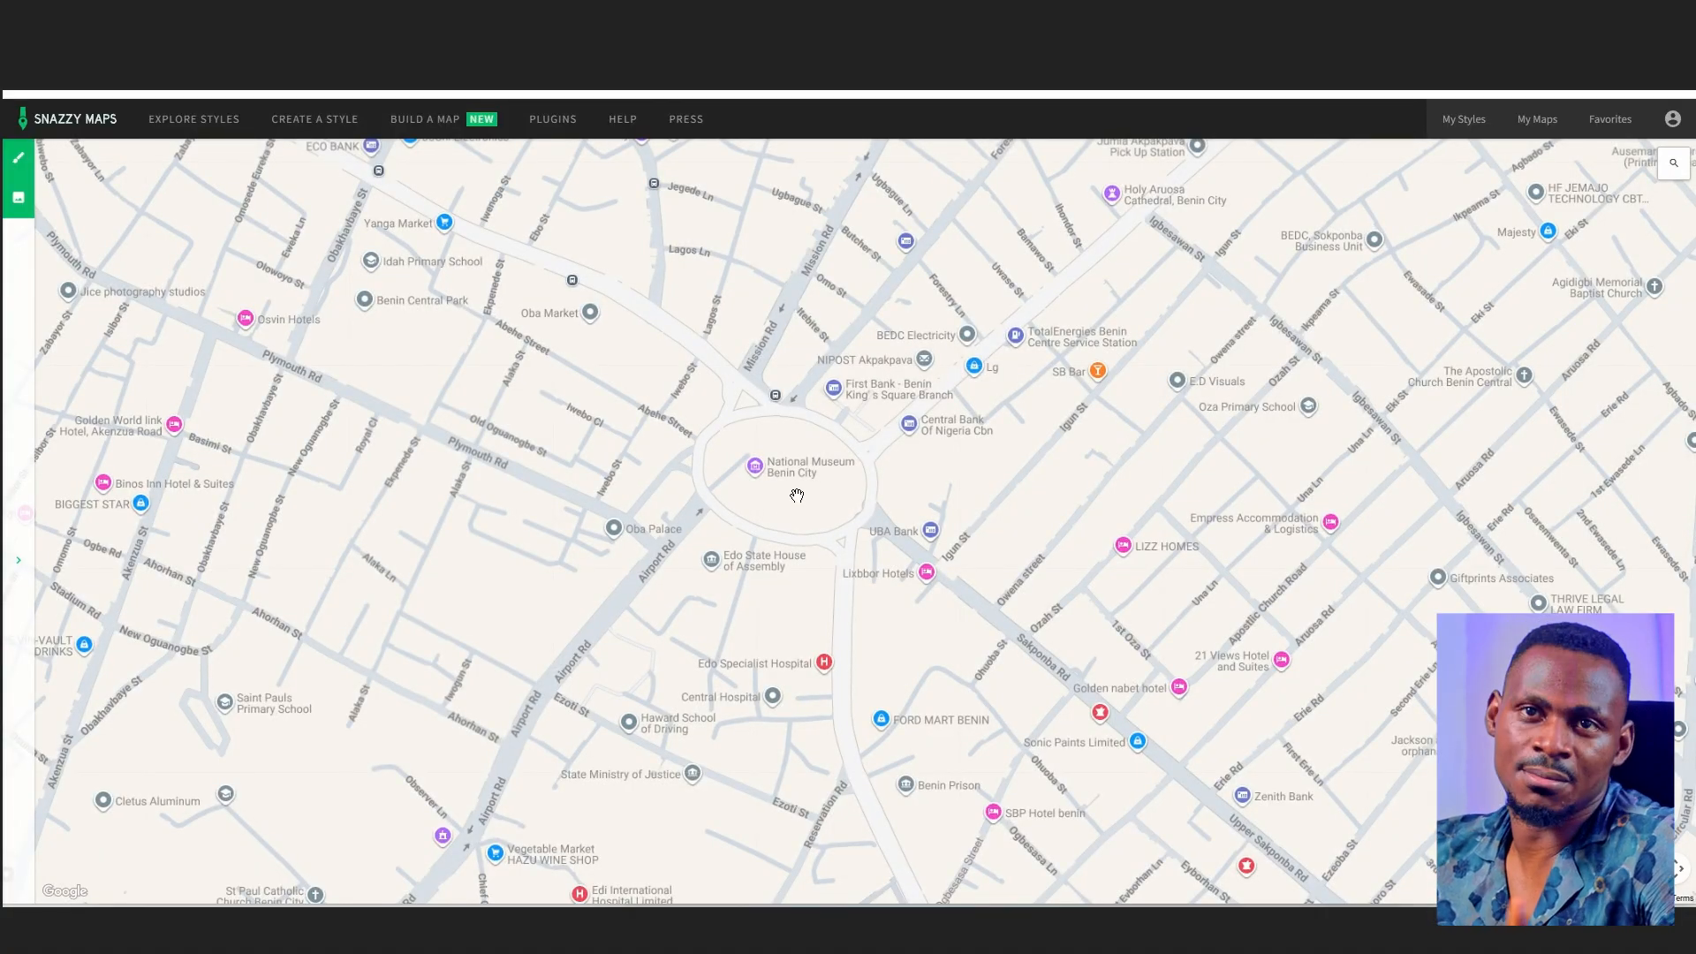
scroll(839, 497, "down", 1)
scroll(842, 501, "up", 1)
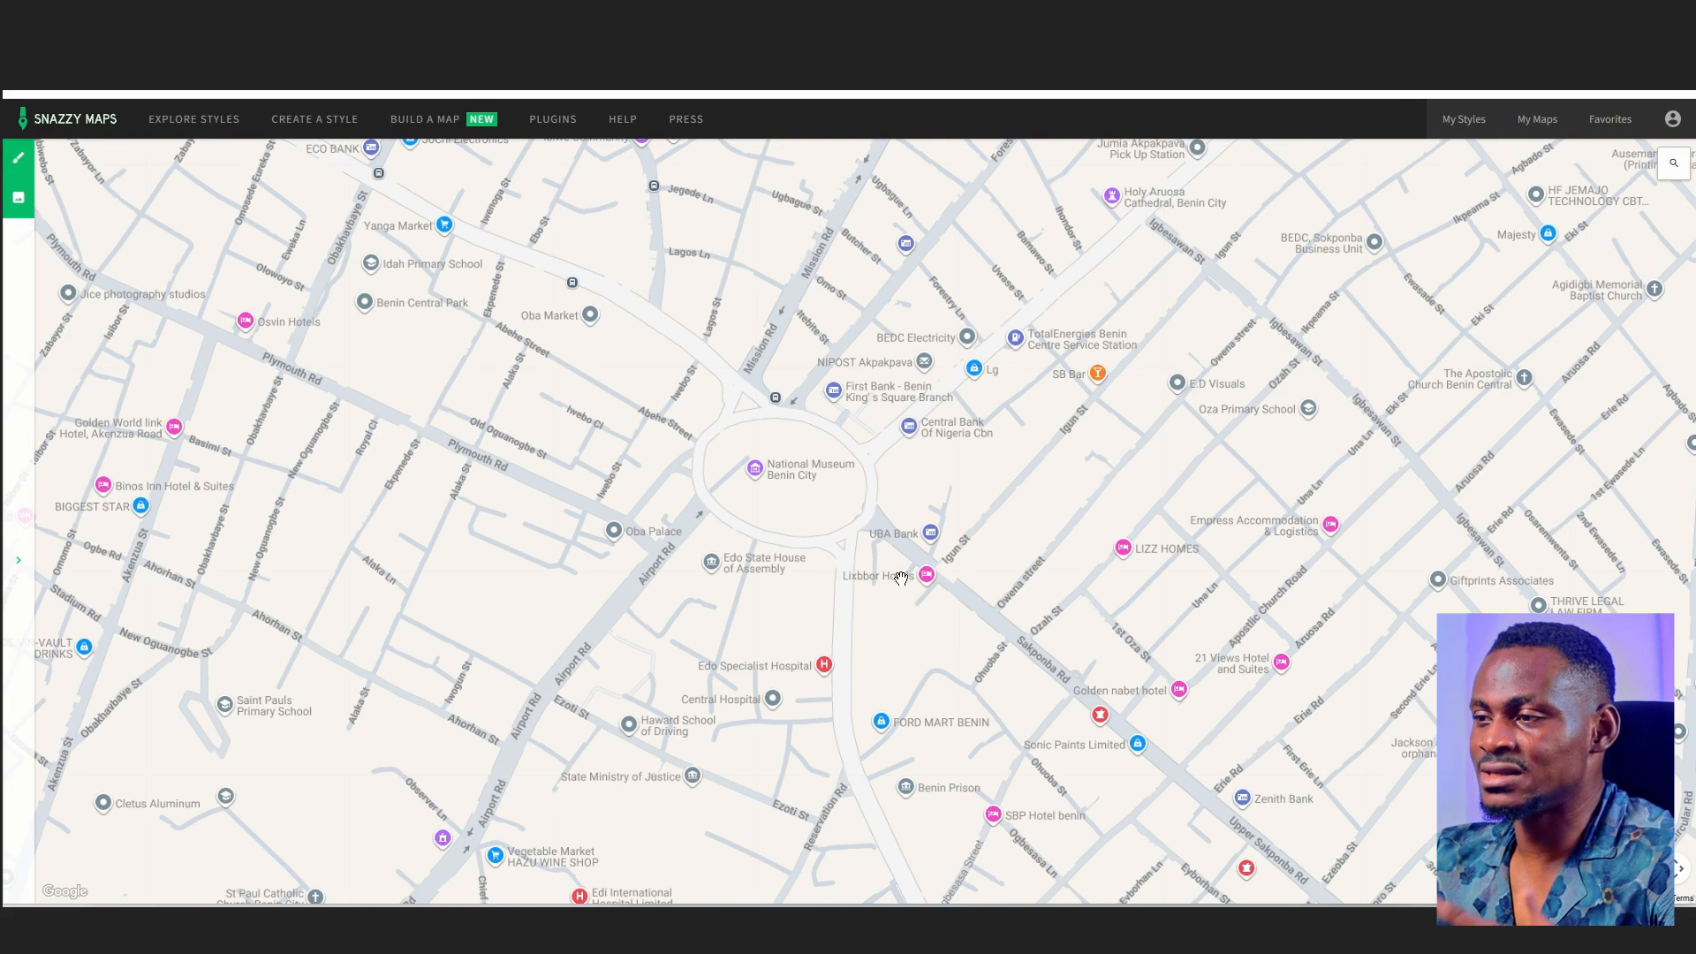
scroll(889, 569, "down", 2)
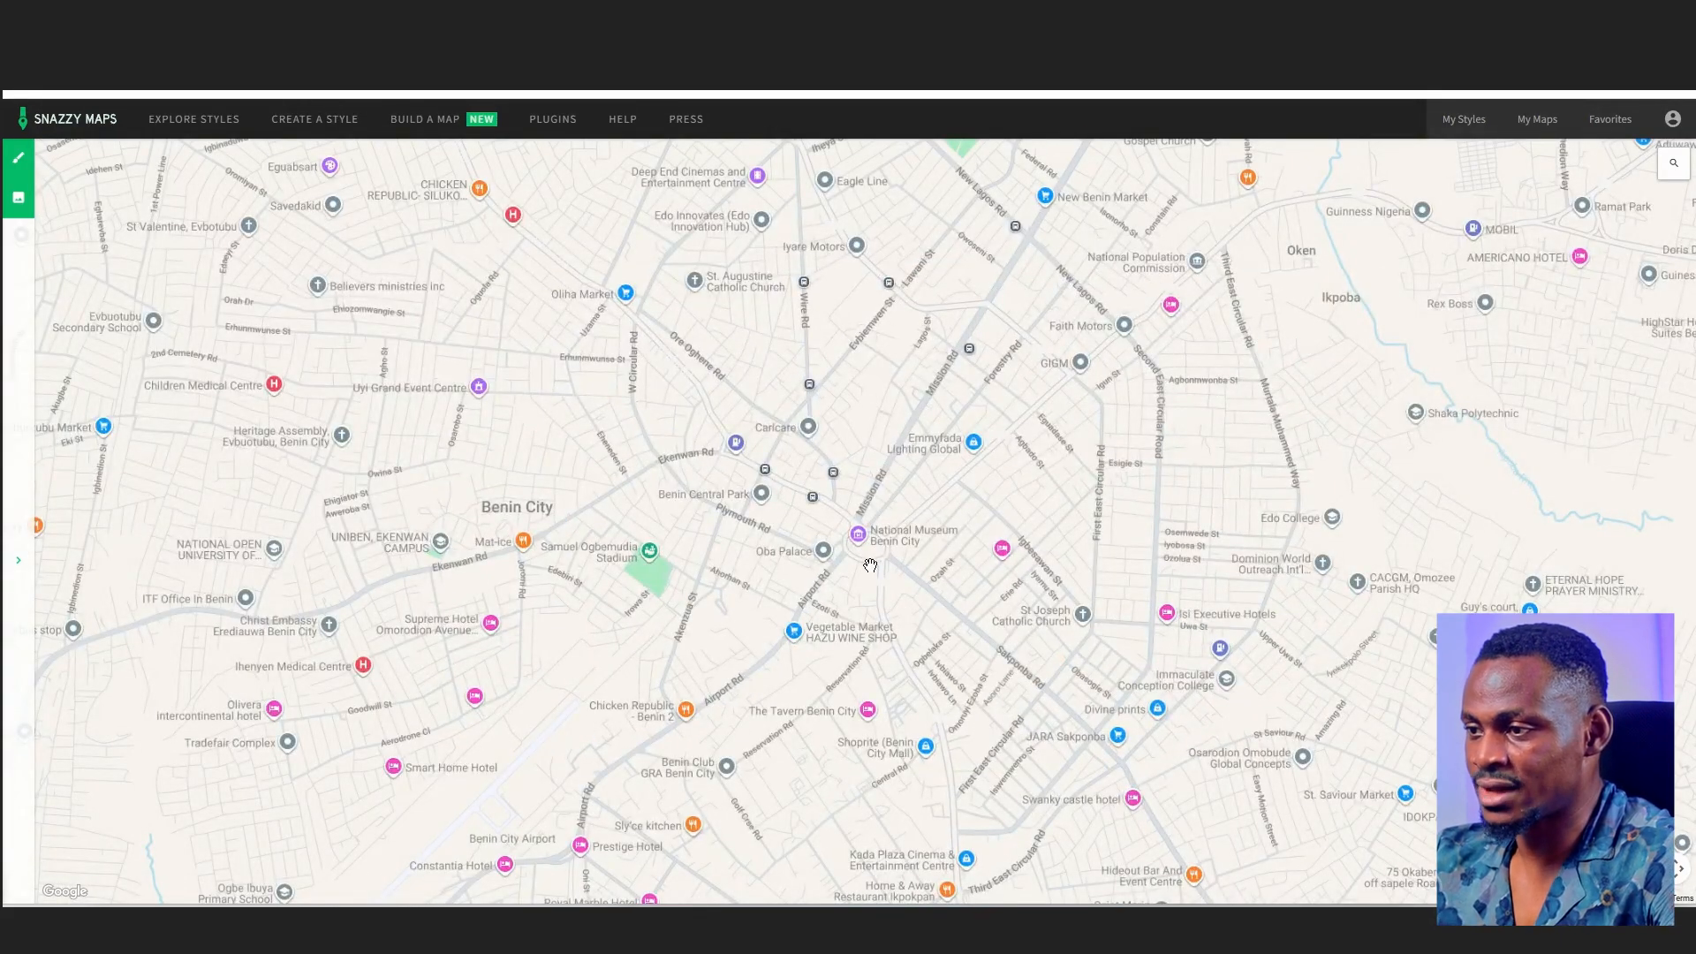
scroll(870, 565, "down", 1)
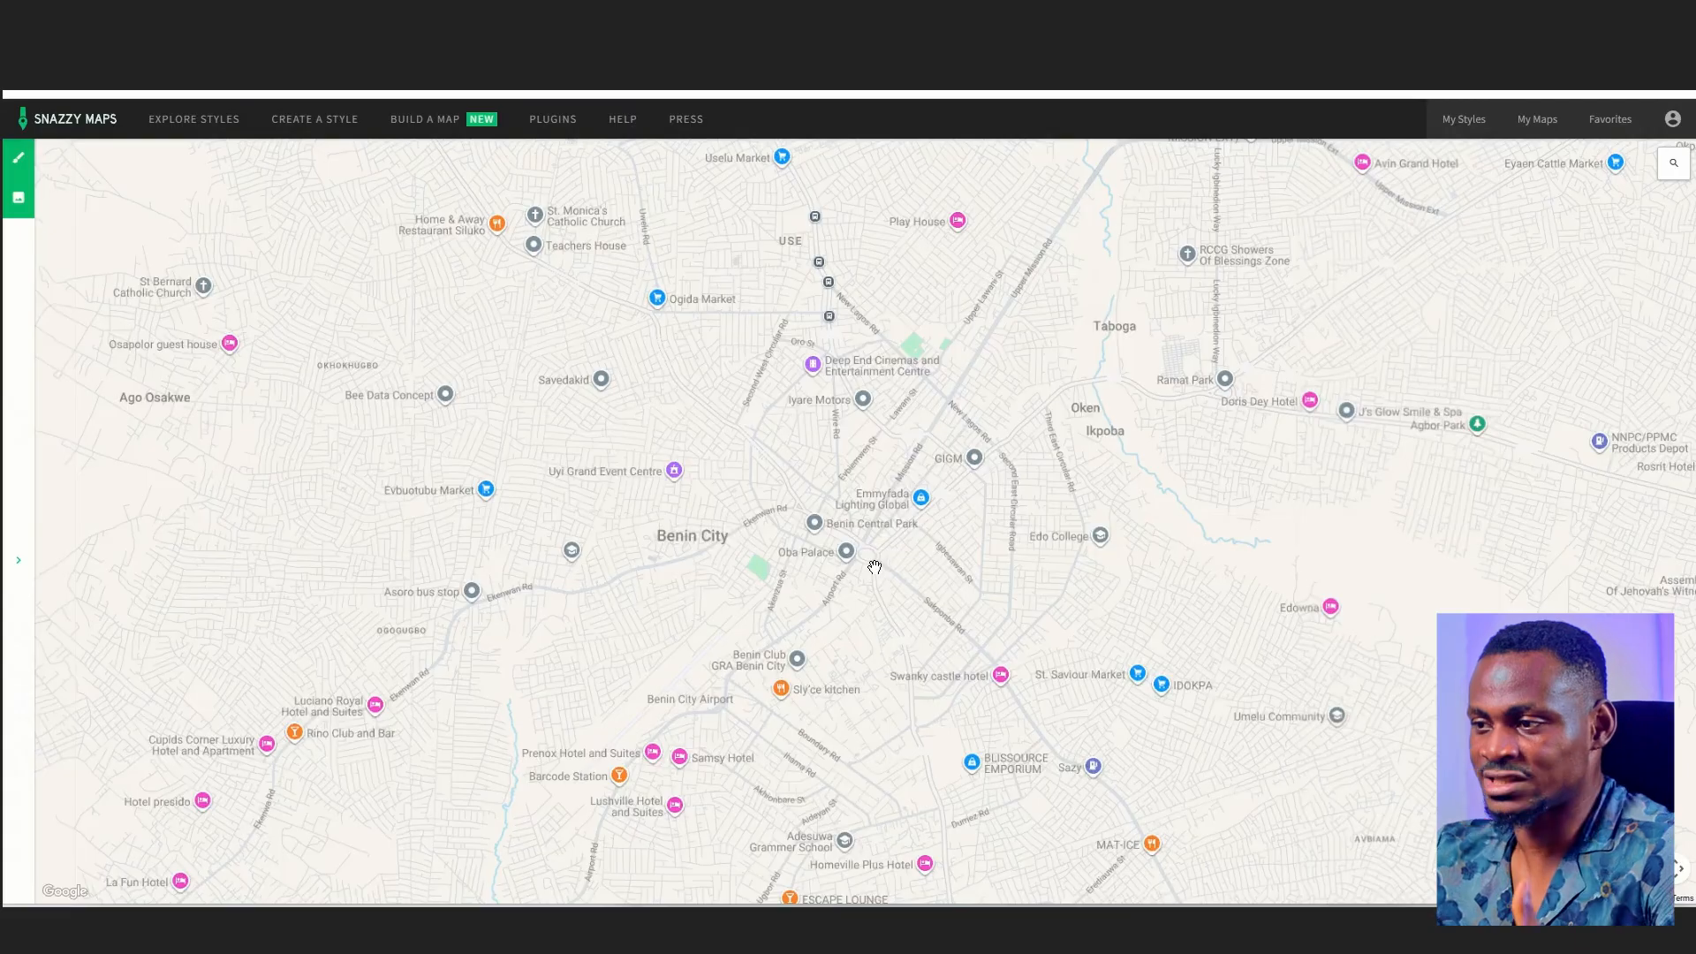
scroll(872, 558, "up", 2)
scroll(872, 554, "up", 3)
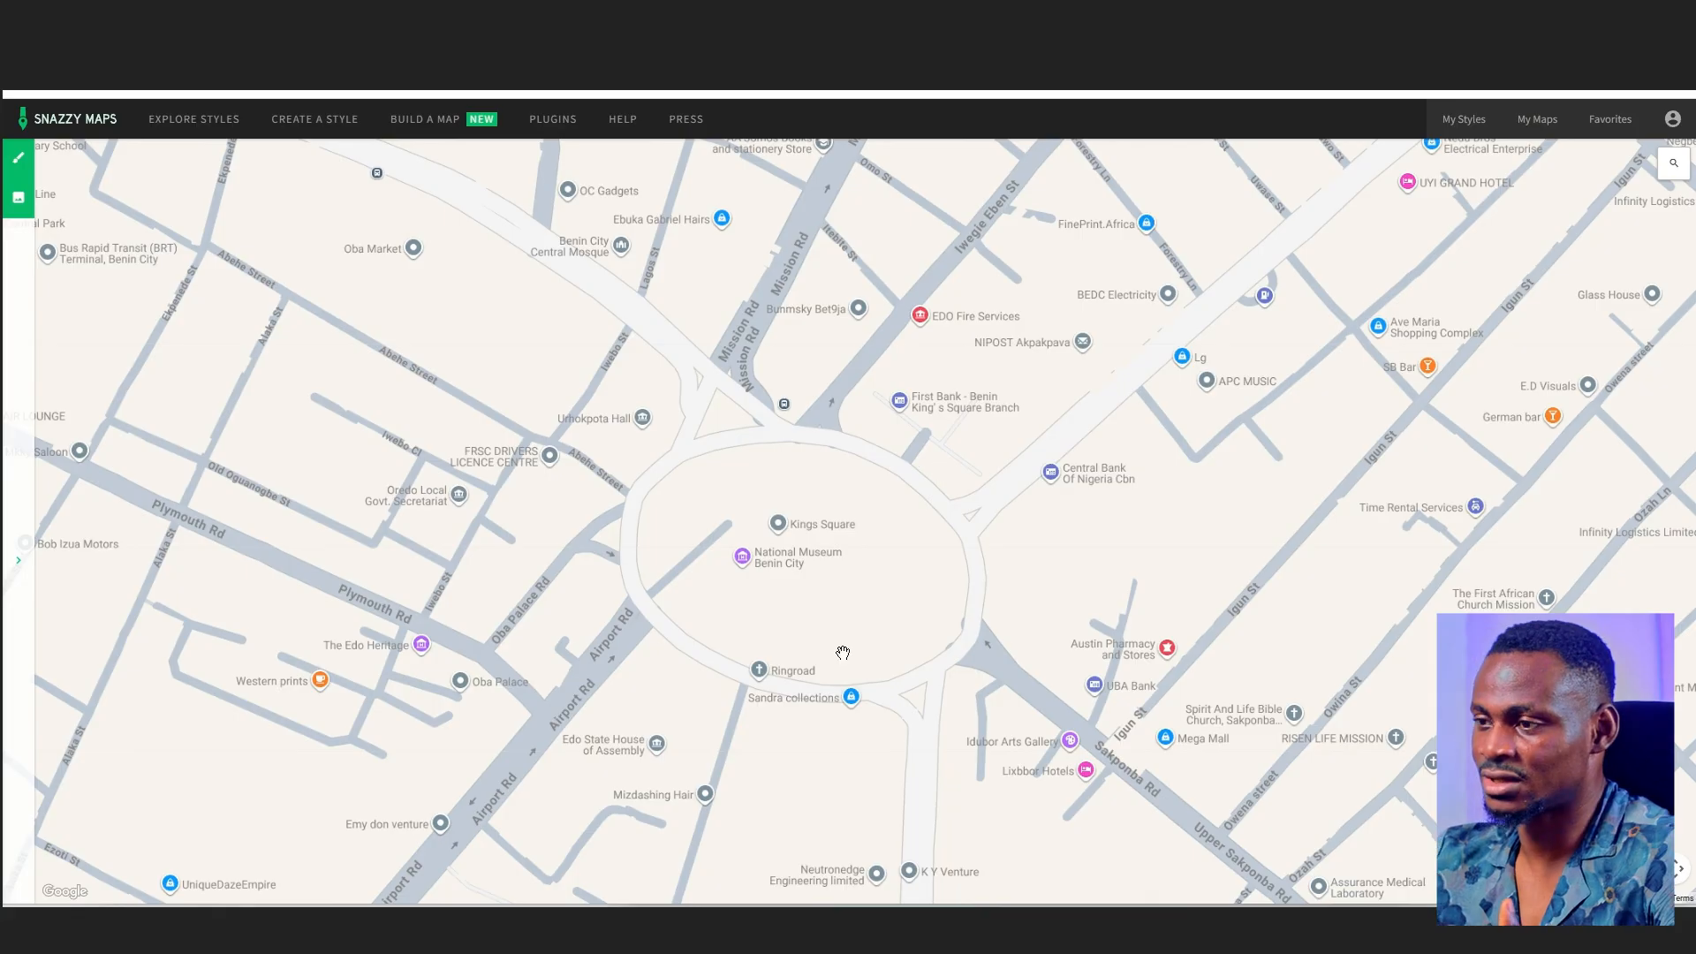
scroll(891, 594, "down", 2)
scroll(883, 592, "down", 3)
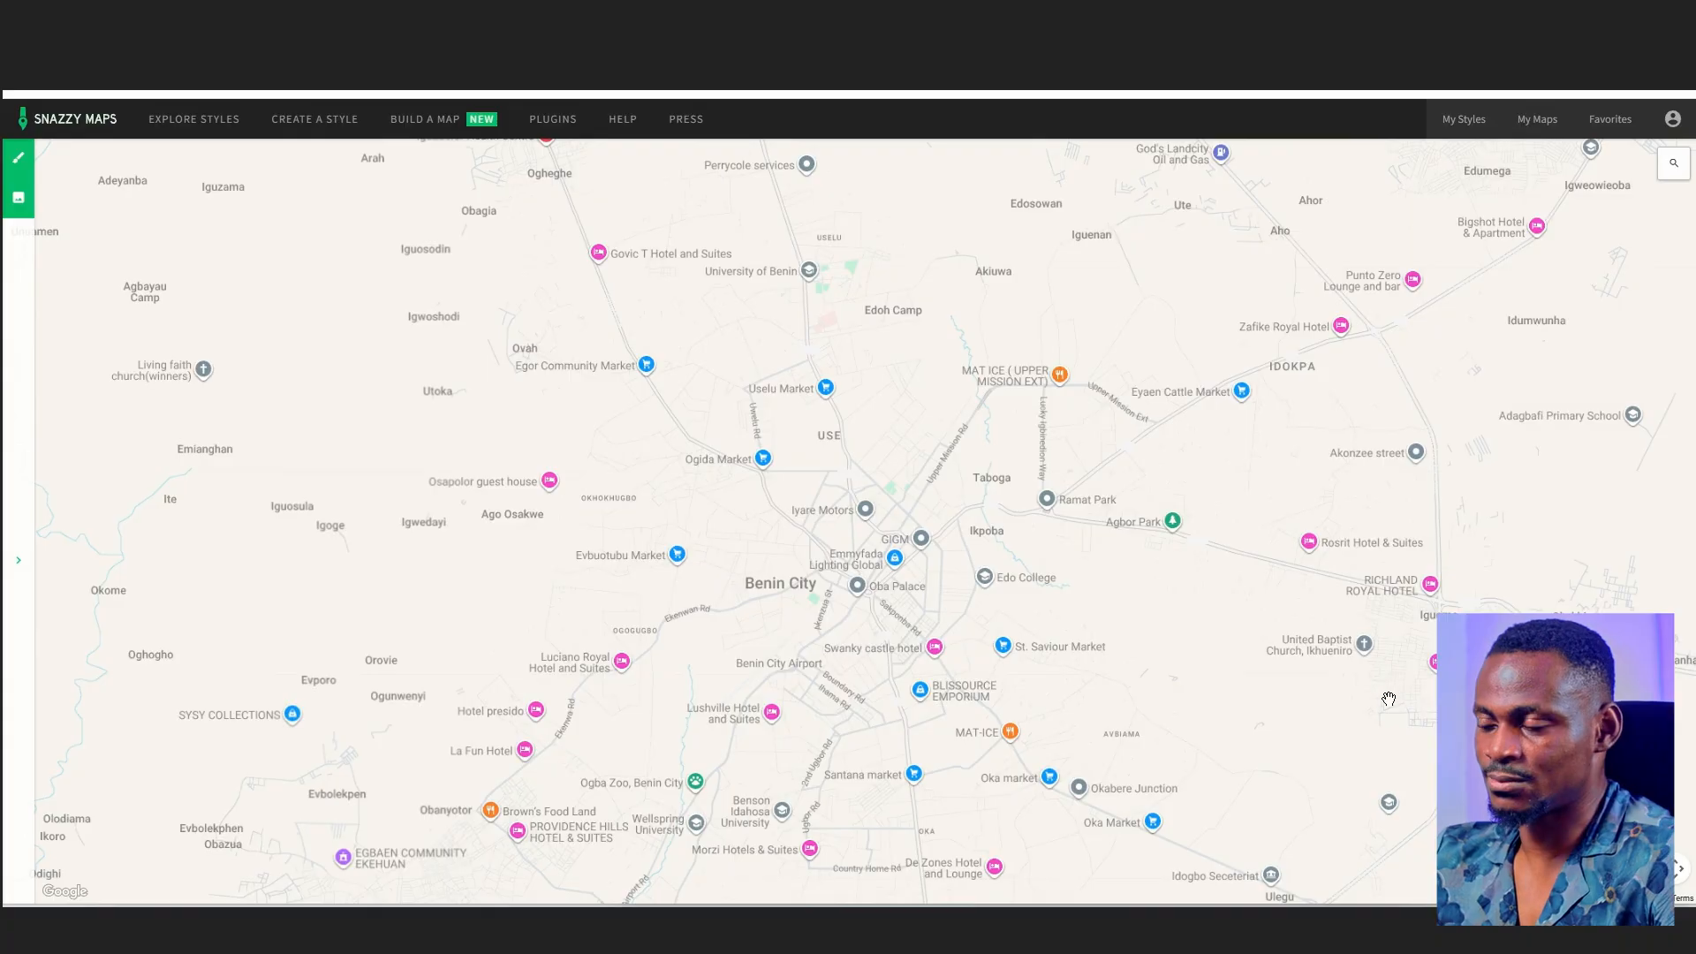
scroll(886, 606, "up", 5)
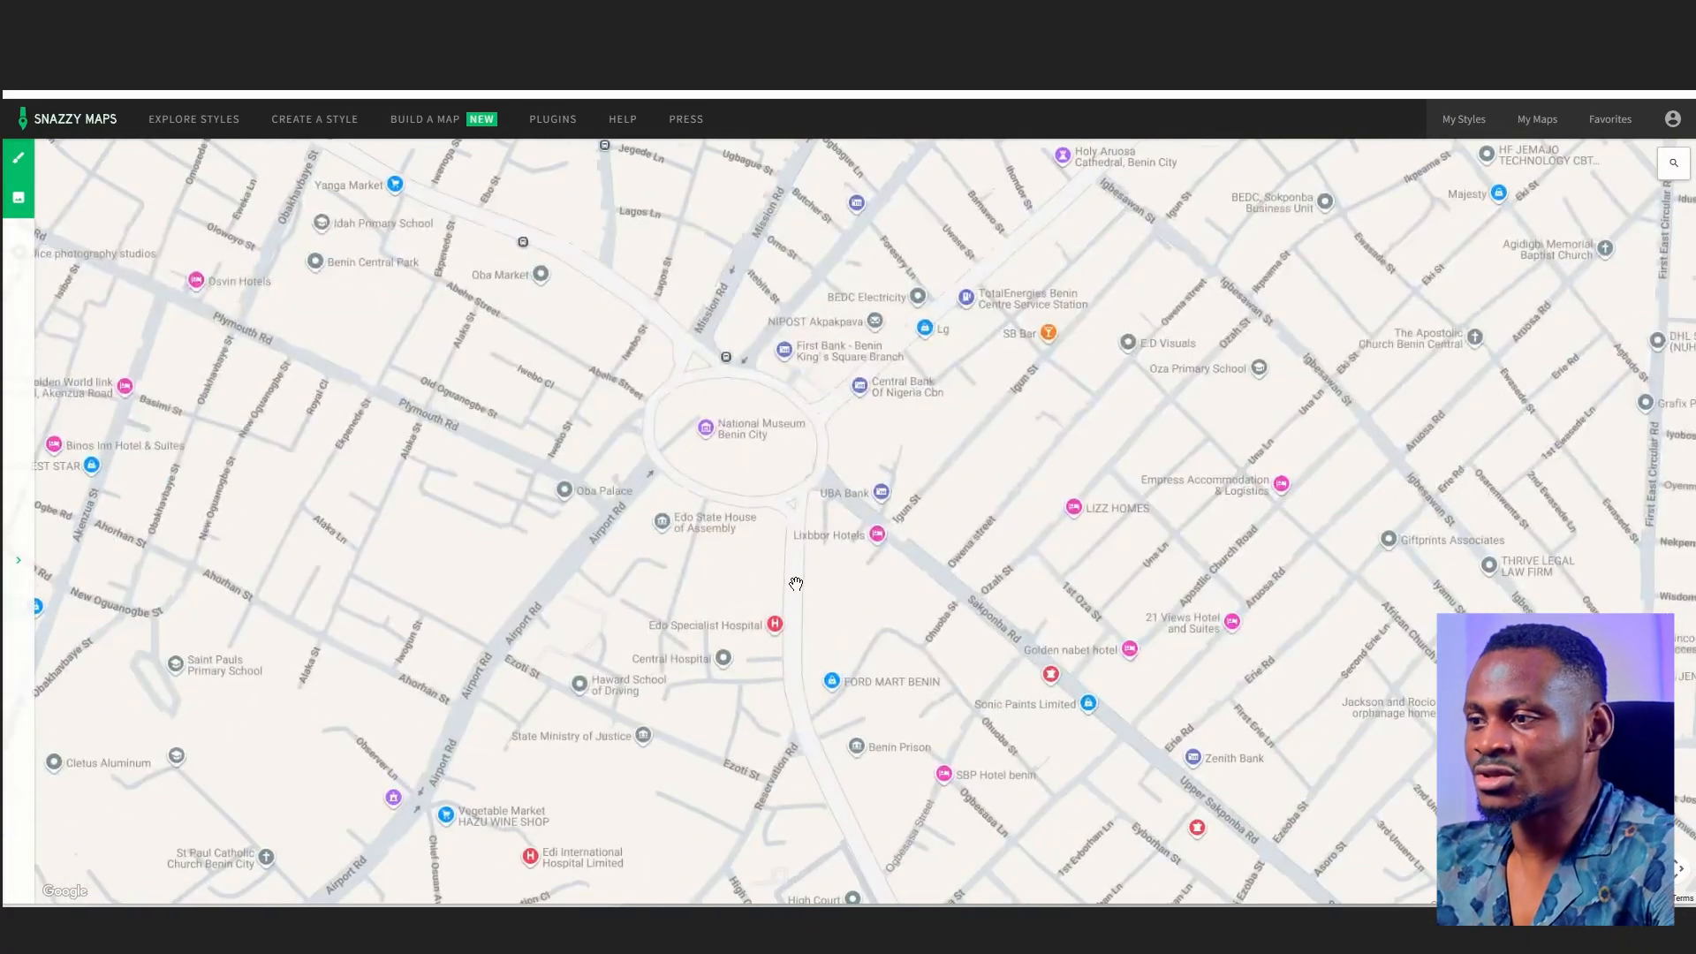
scroll(795, 567, "down", 4)
scroll(777, 568, "down", 2)
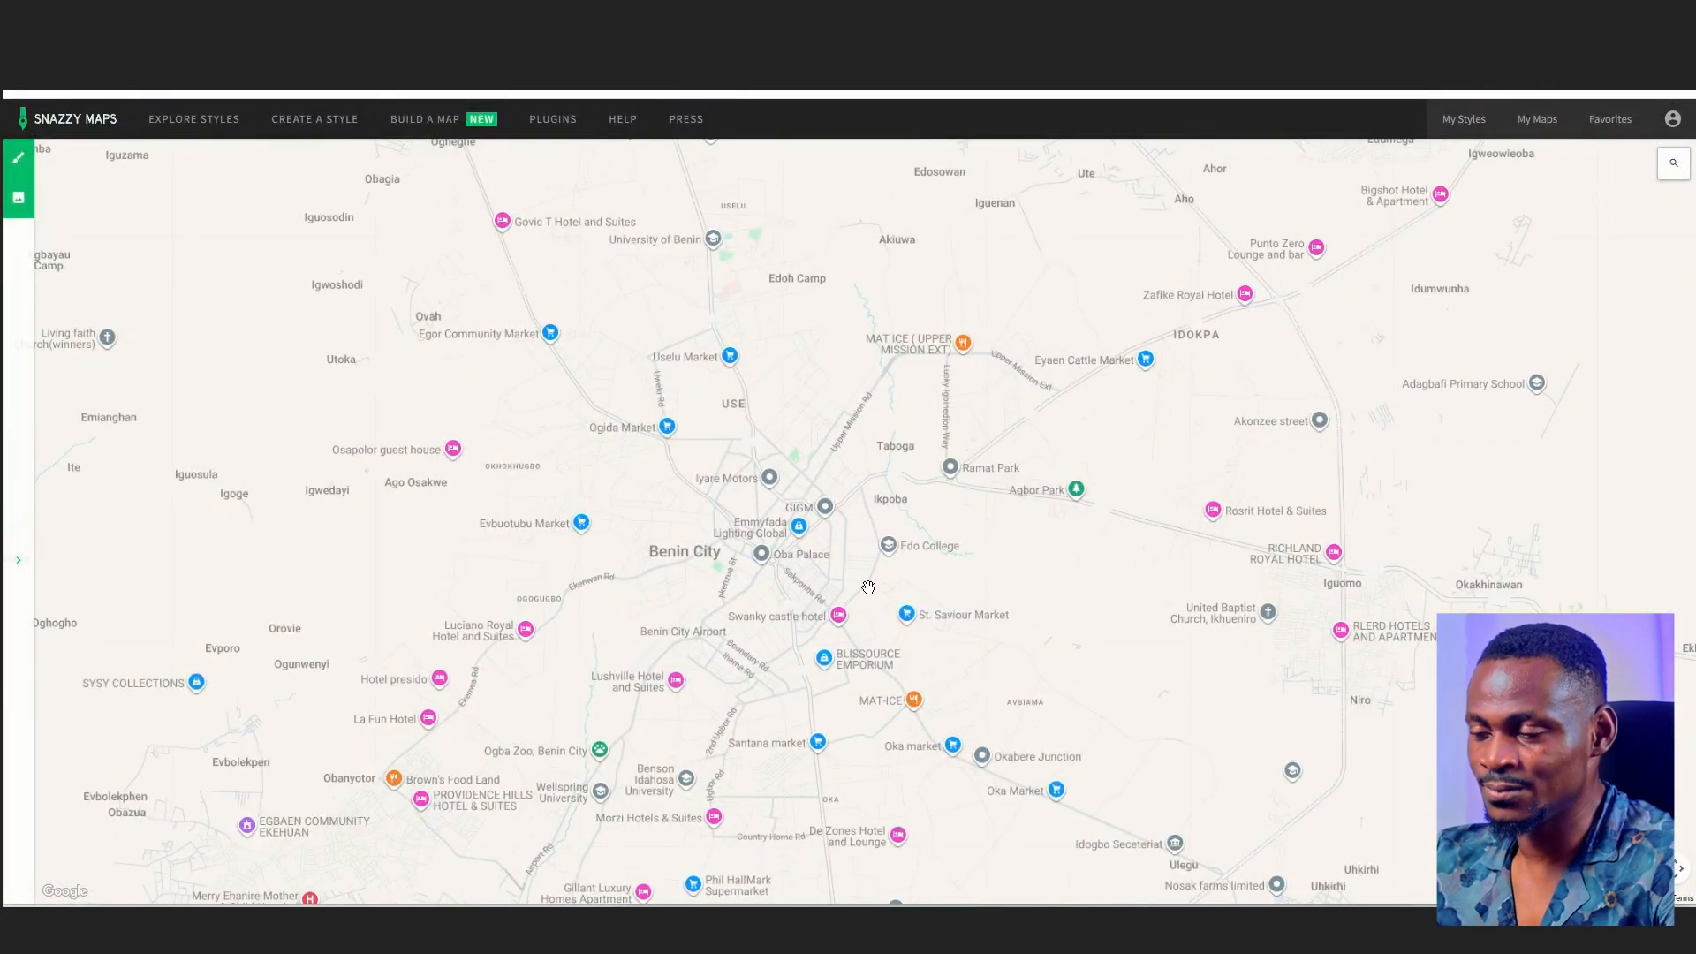
scroll(756, 560, "up", 3)
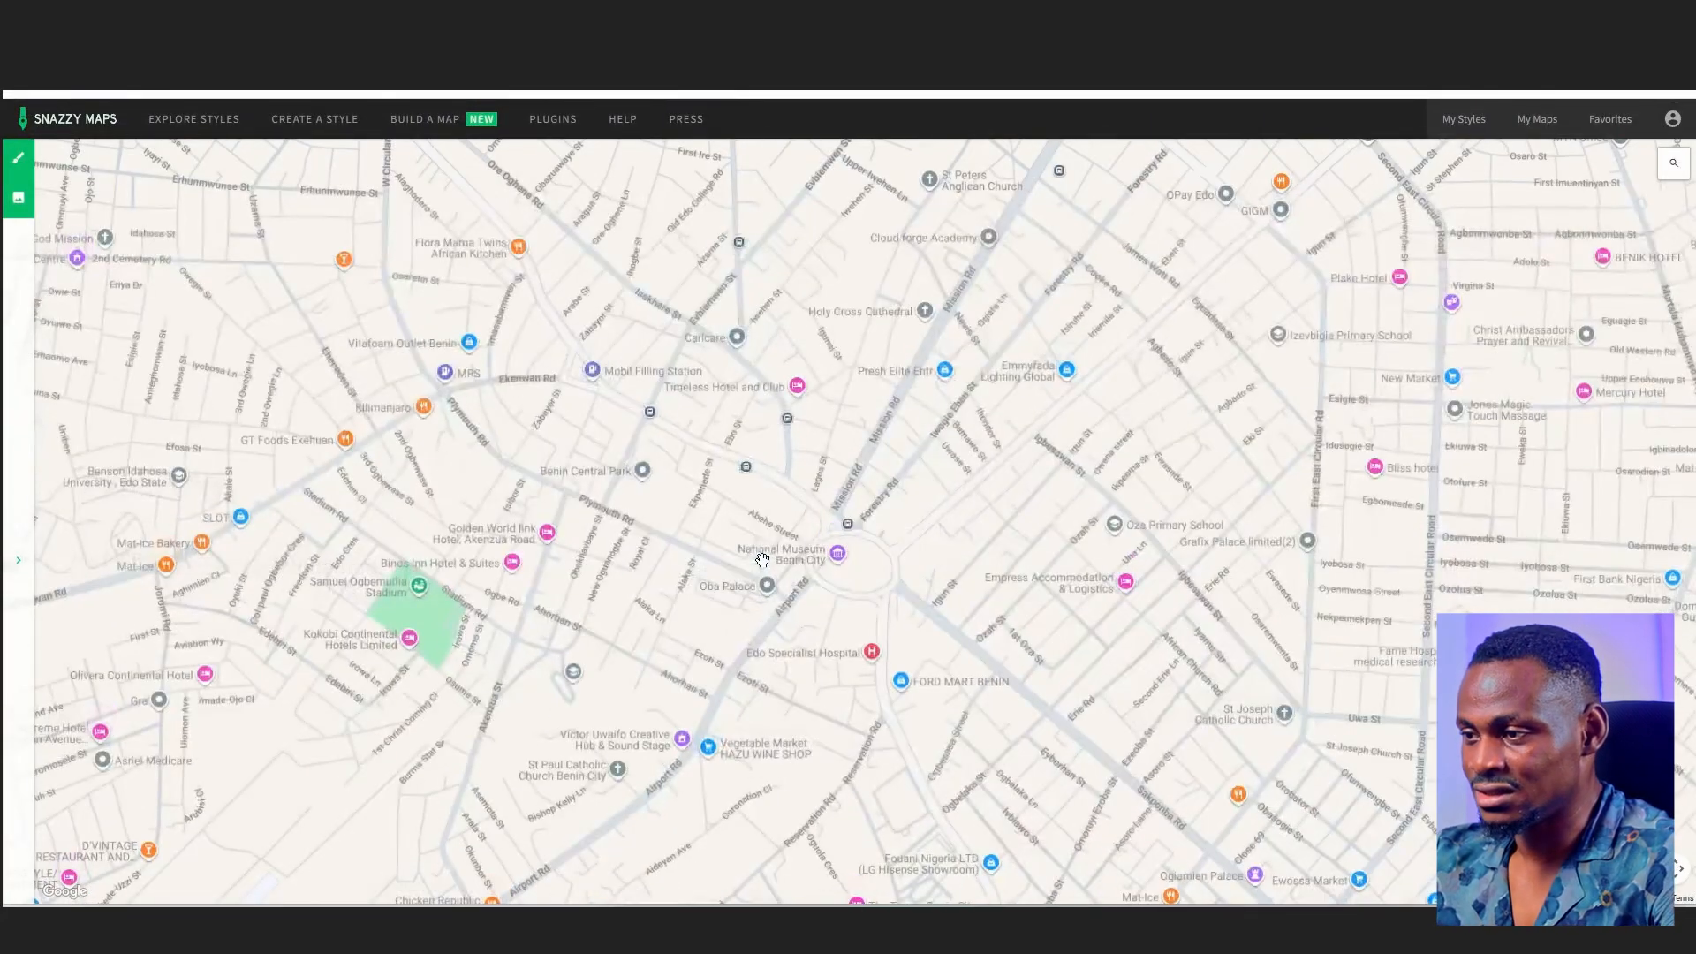
scroll(876, 579, "up", 1)
scroll(874, 576, "down", 1)
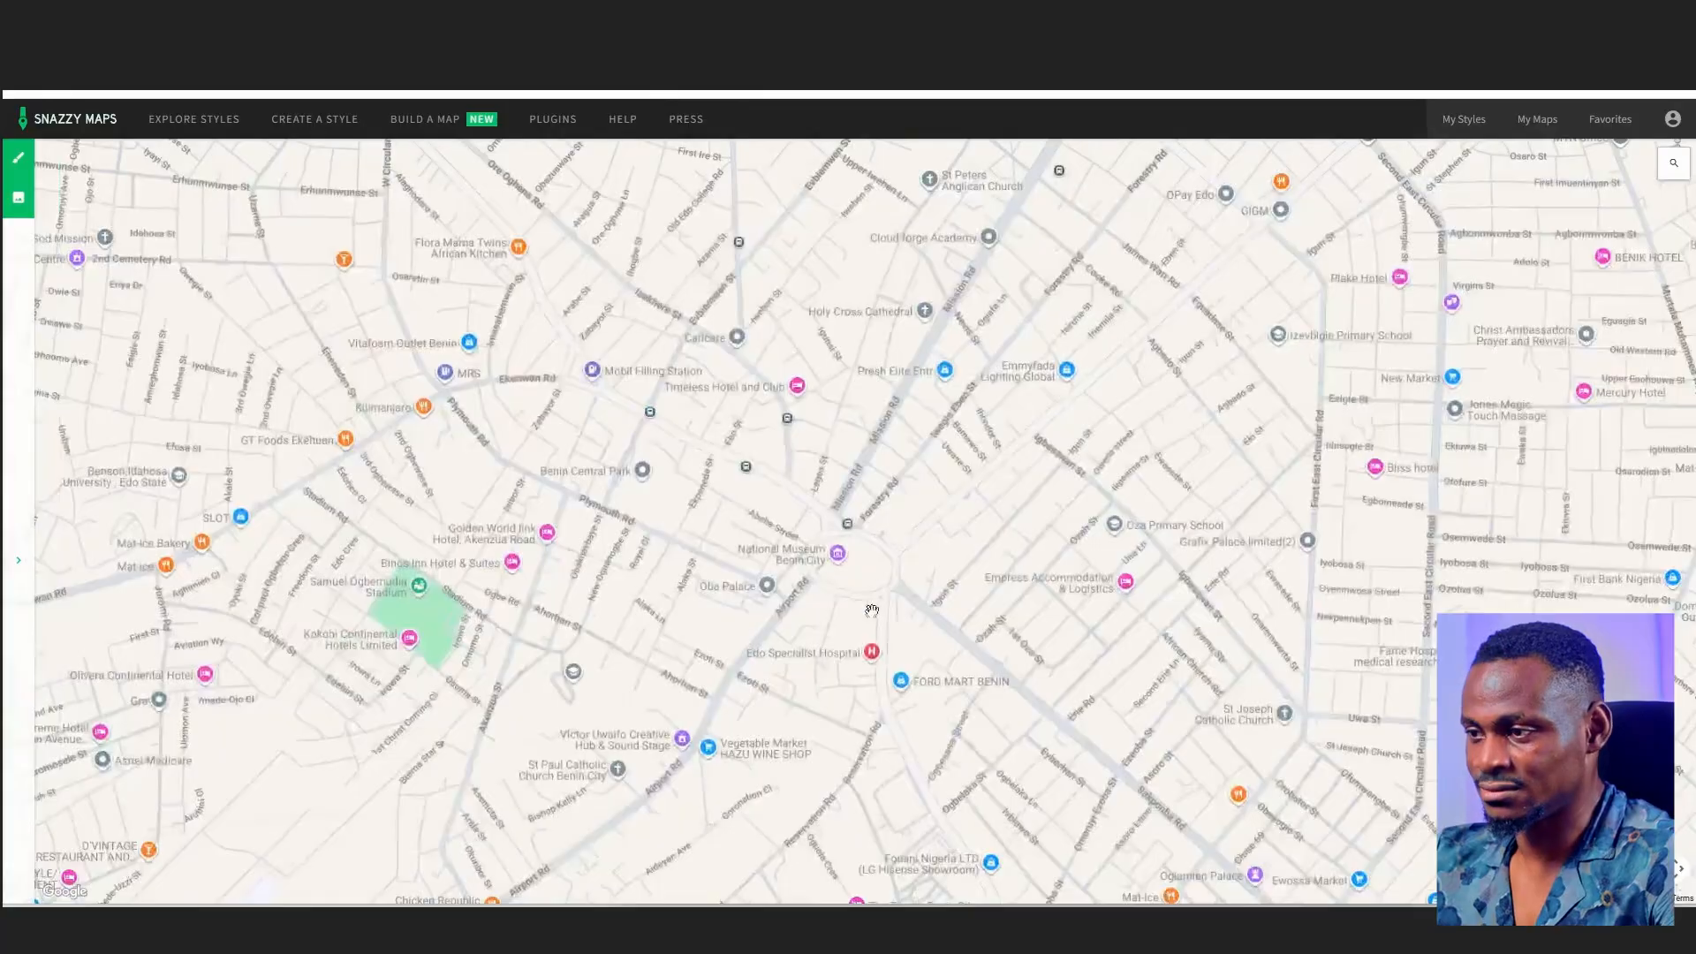
- Look over the districts surrounding the National Museum roundabout in Benin City to judge which area to frame
left_click_drag(882, 603, 891, 587)
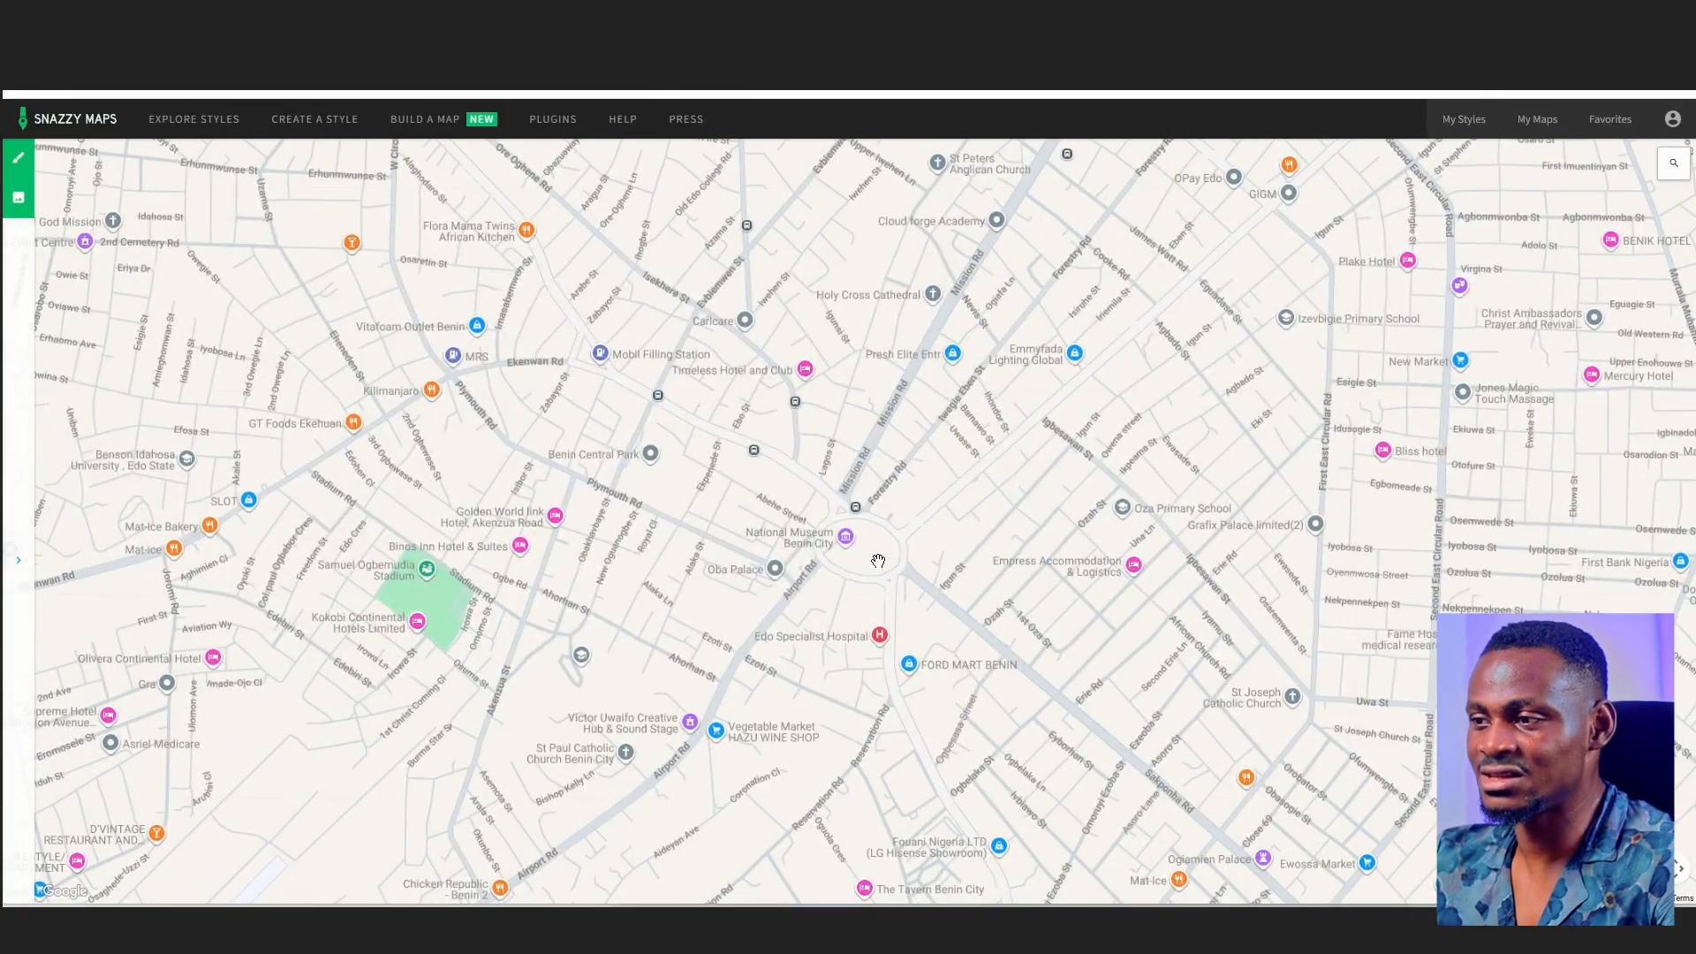
mouse_move(908, 541)
left_mouse_down()
mouse_move(878, 609)
mouse_move(915, 564)
left_mouse_up()
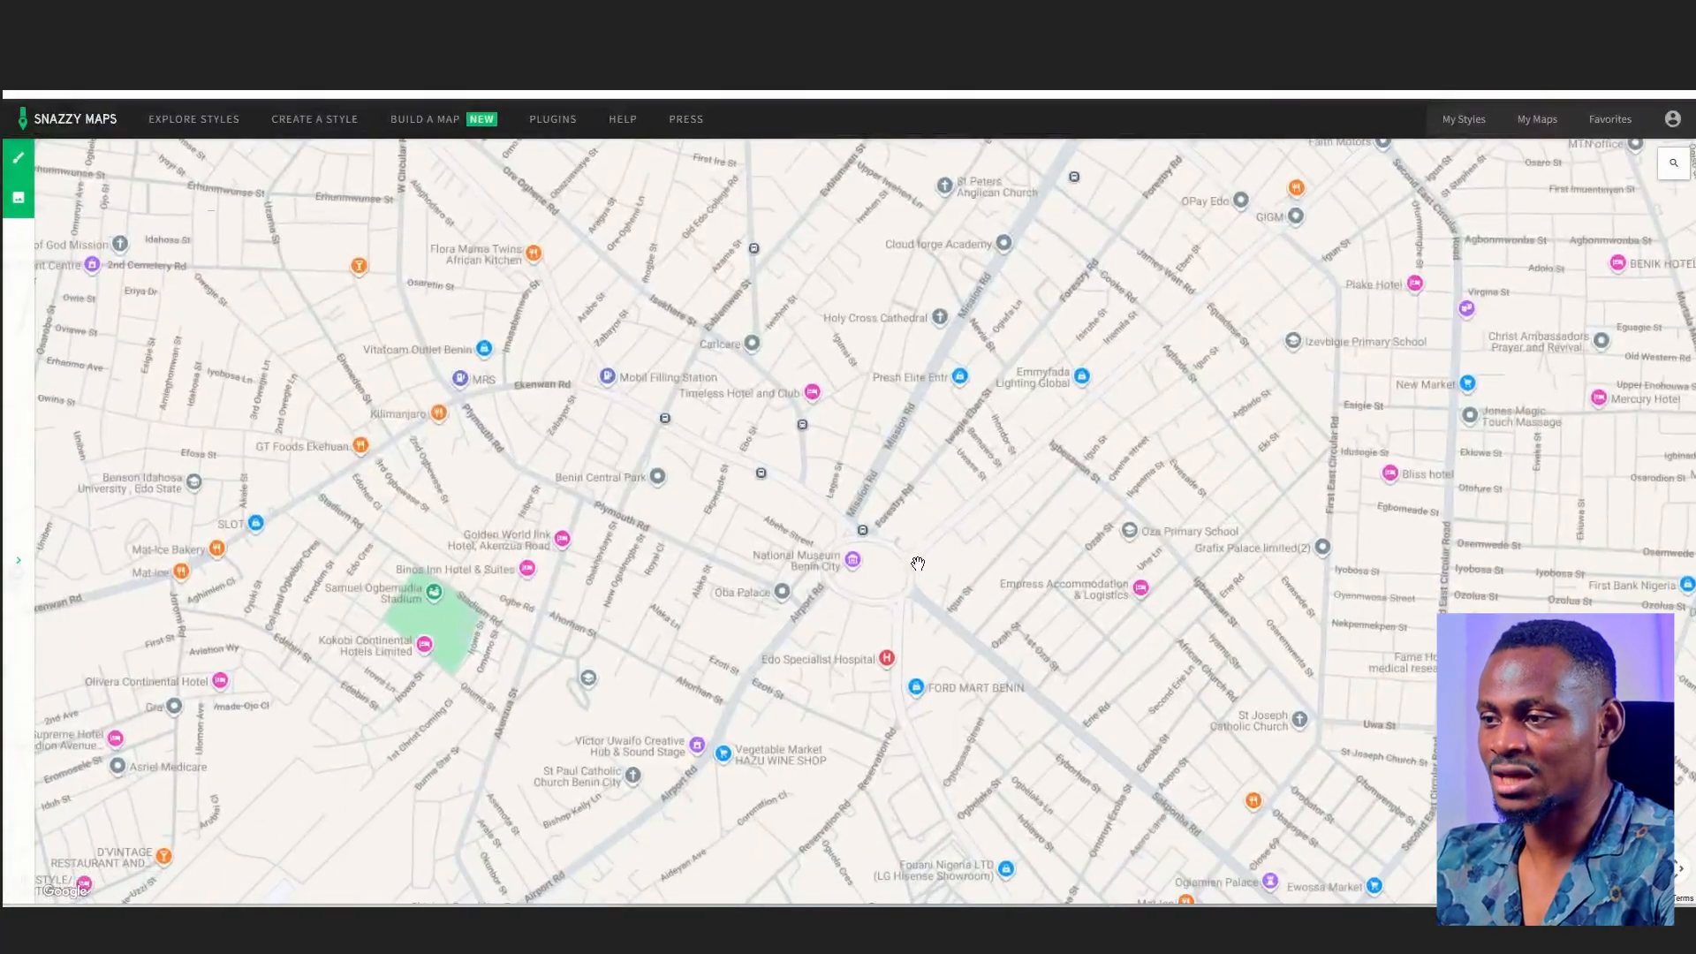
left_click_drag(1021, 286, 999, 890)
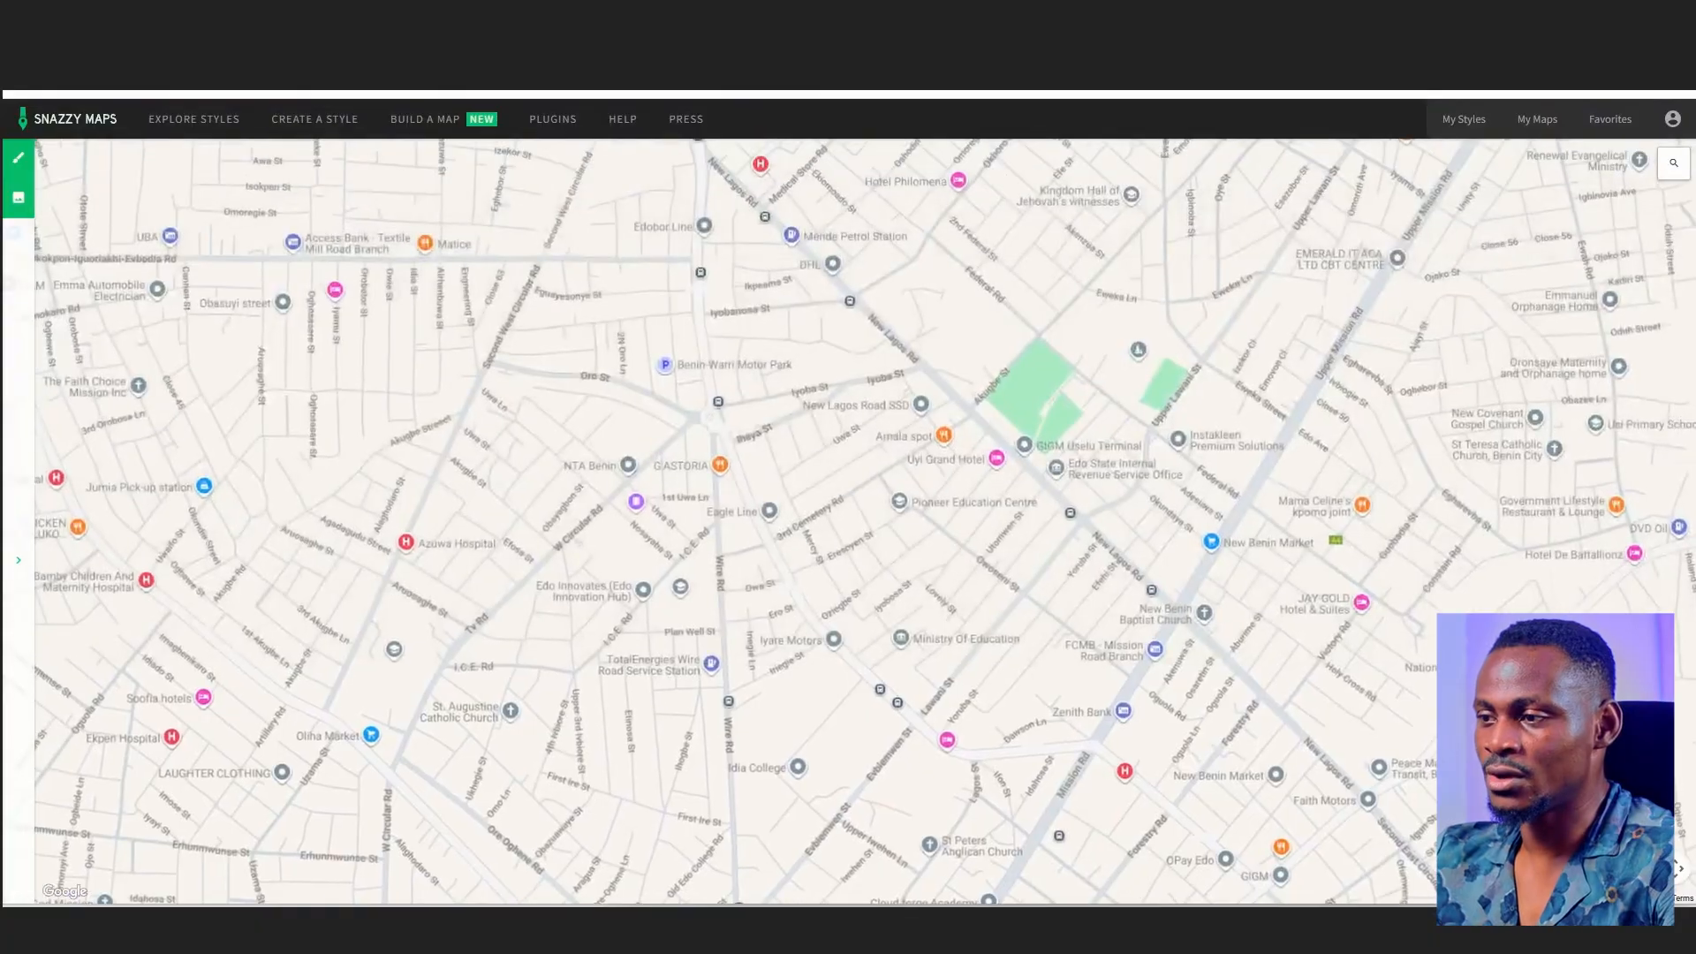
left_click_drag(943, 767, 1012, 230)
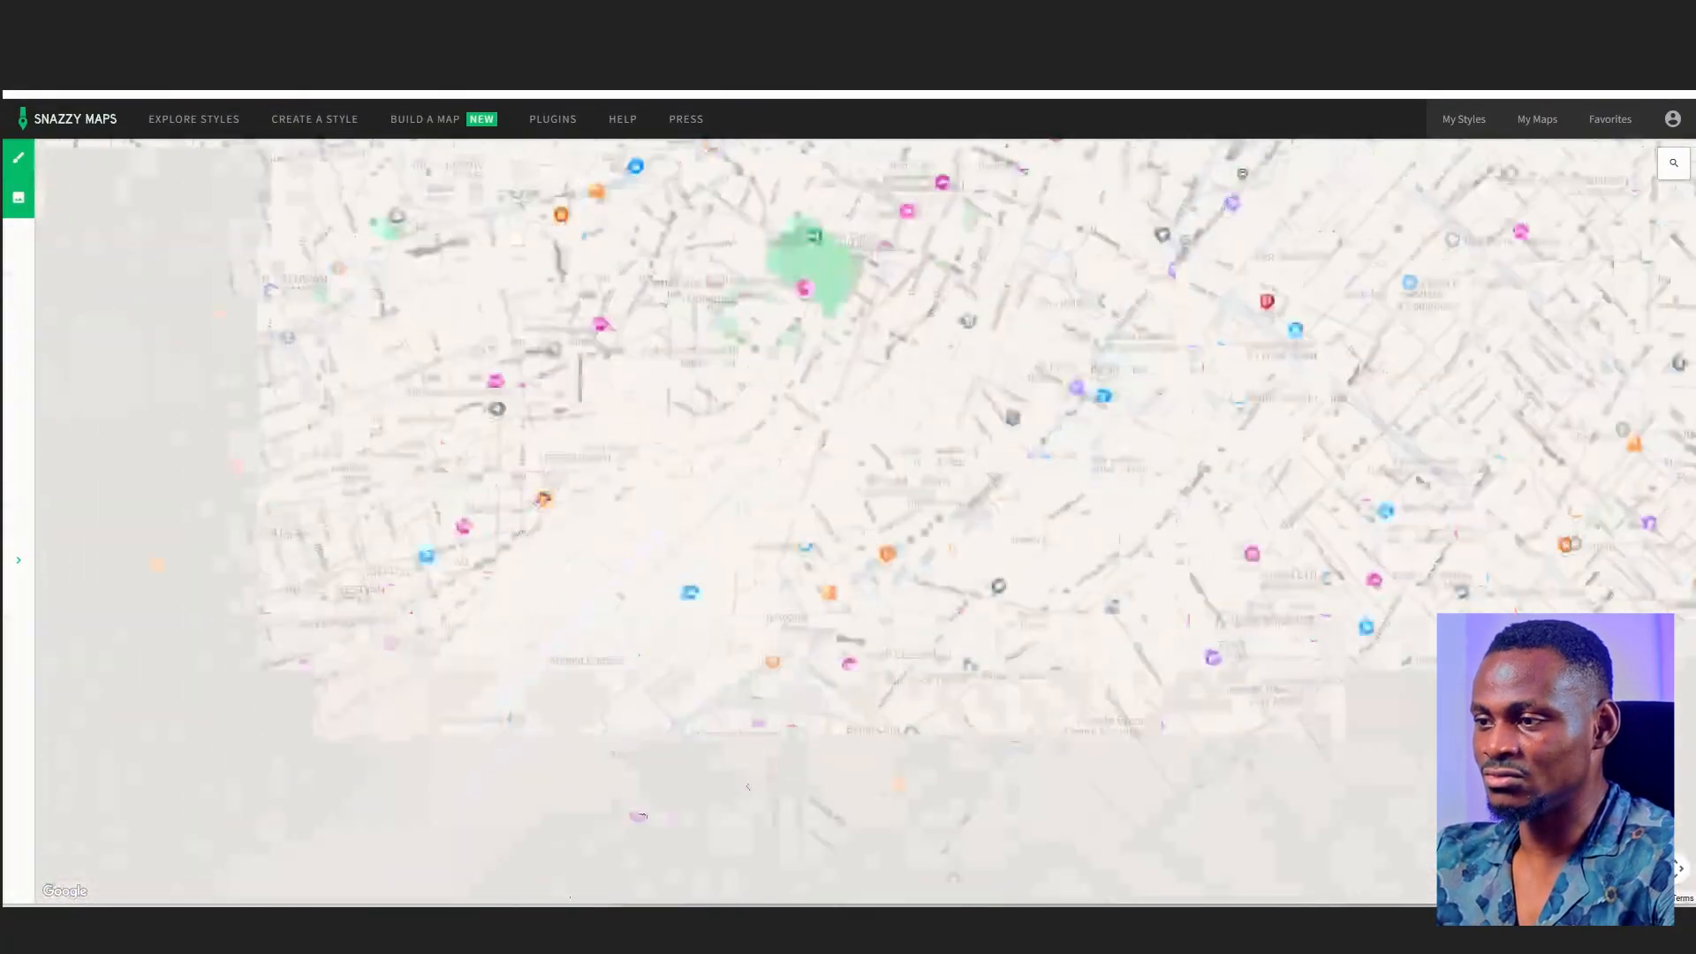
left_click_drag(610, 821, 950, 861)
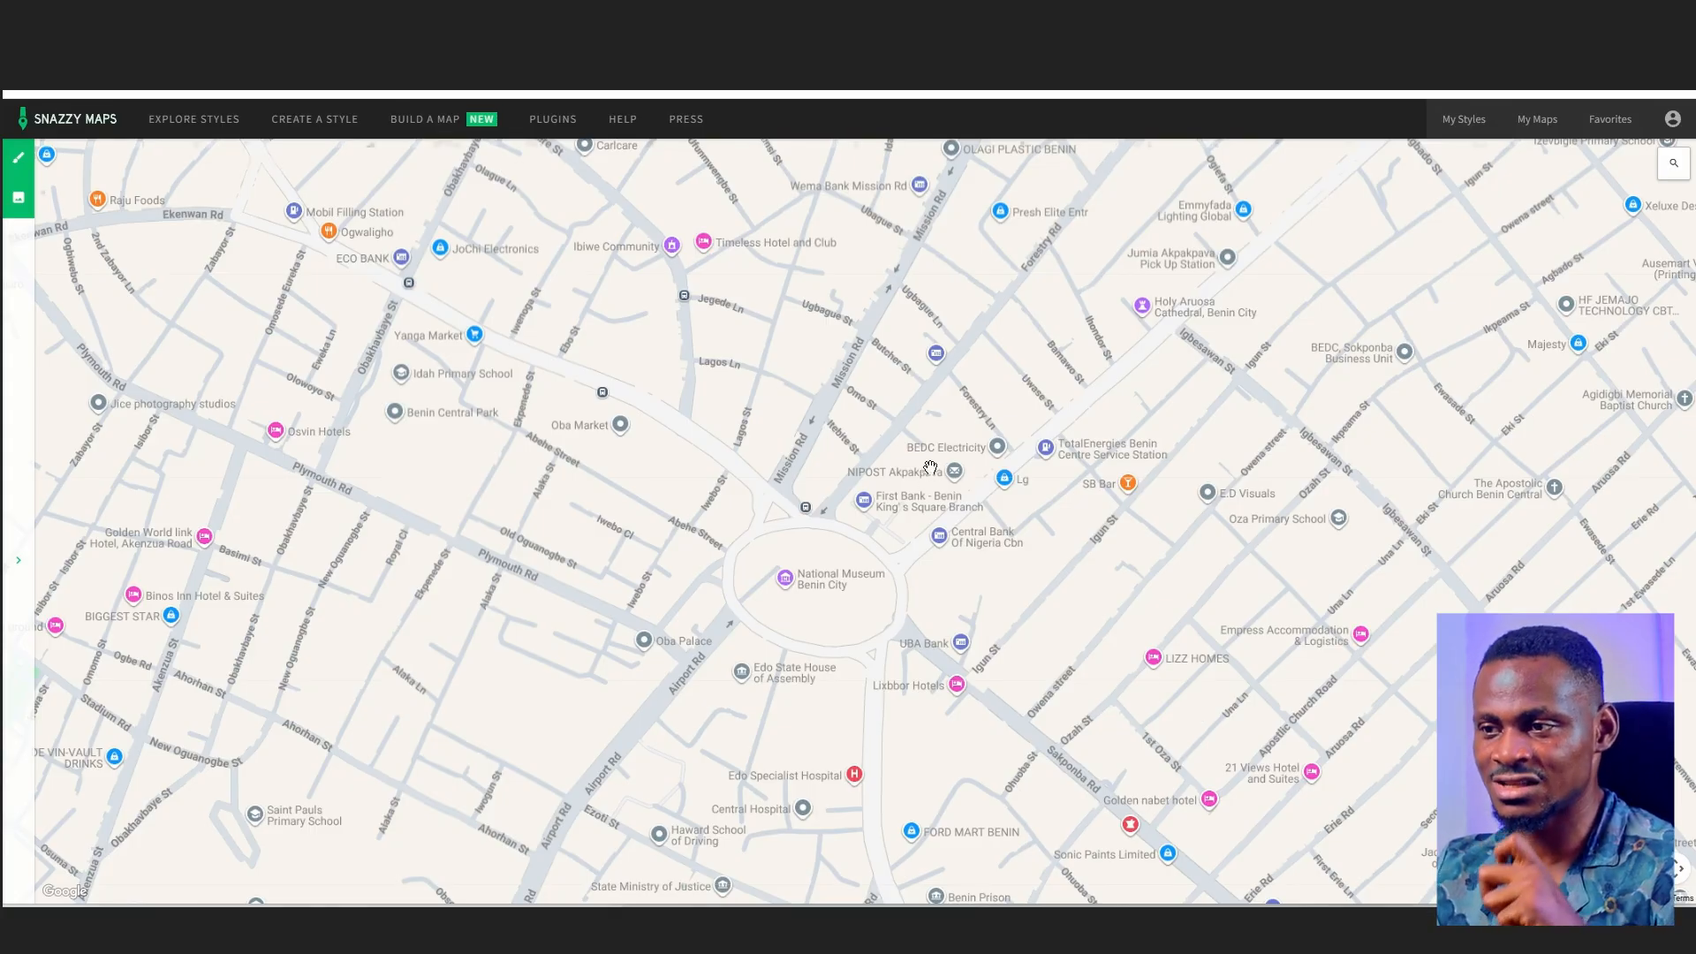
scroll(936, 463, "down", 3)
scroll(945, 457, "up", 3)
left_click_drag(944, 442, 899, 679)
left_click_drag(1104, 331, 913, 534)
left_click_drag(719, 591, 795, 353)
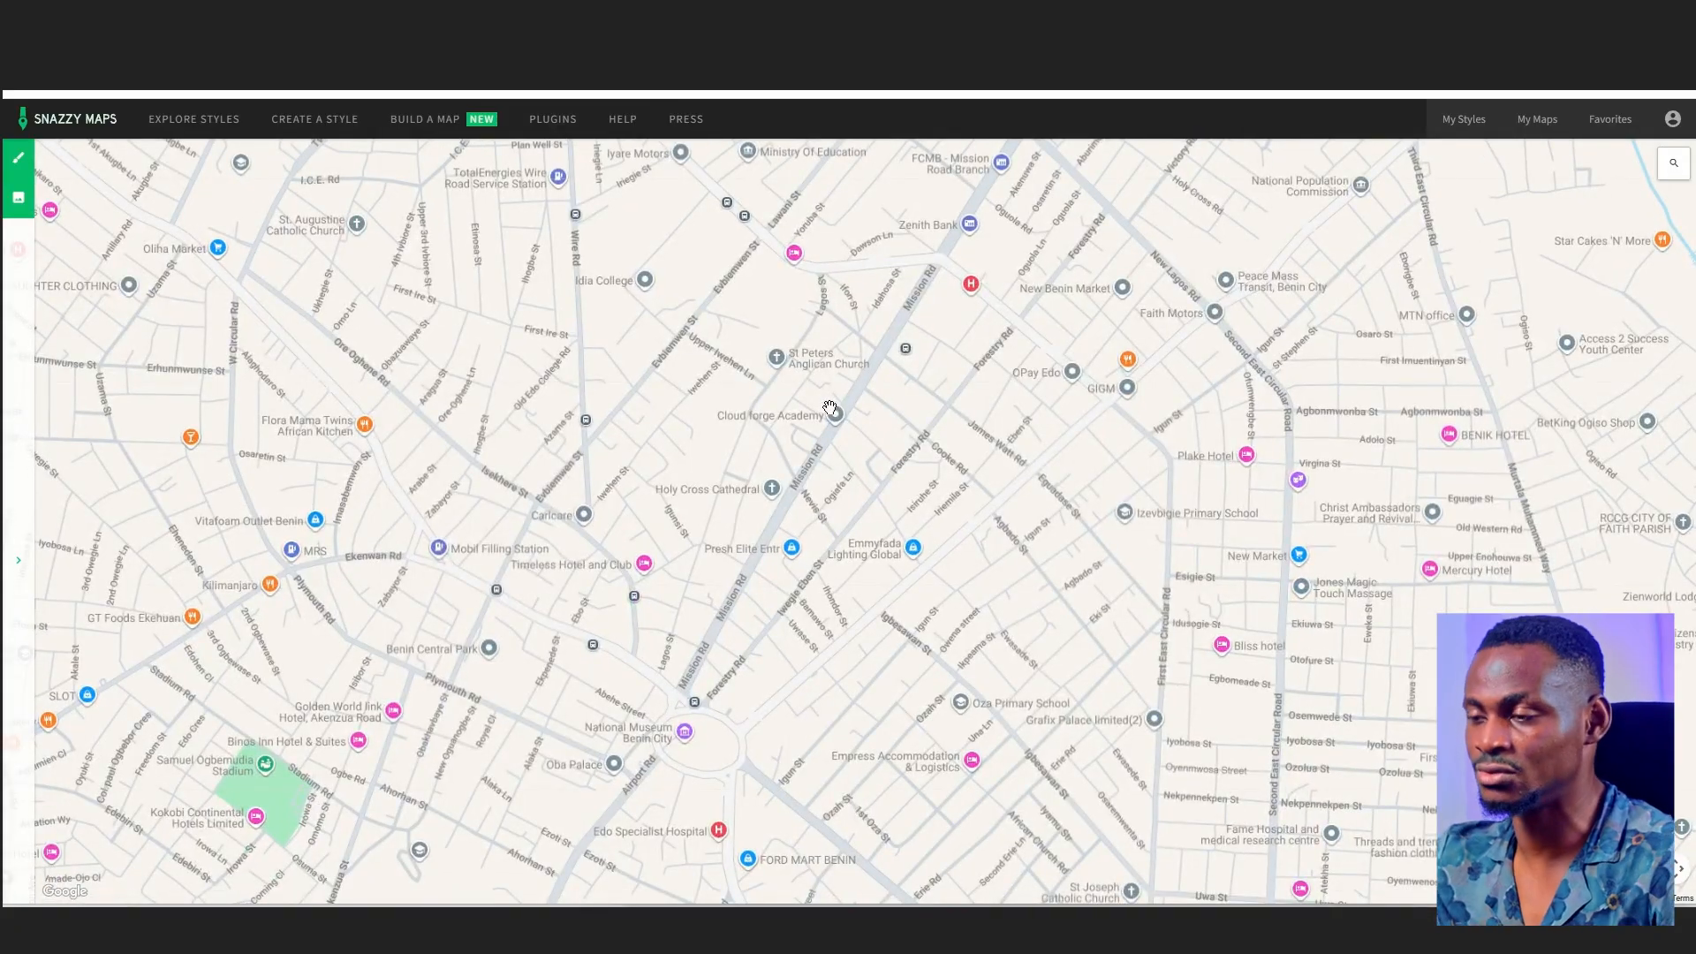
left_click_drag(1152, 719, 1220, 513)
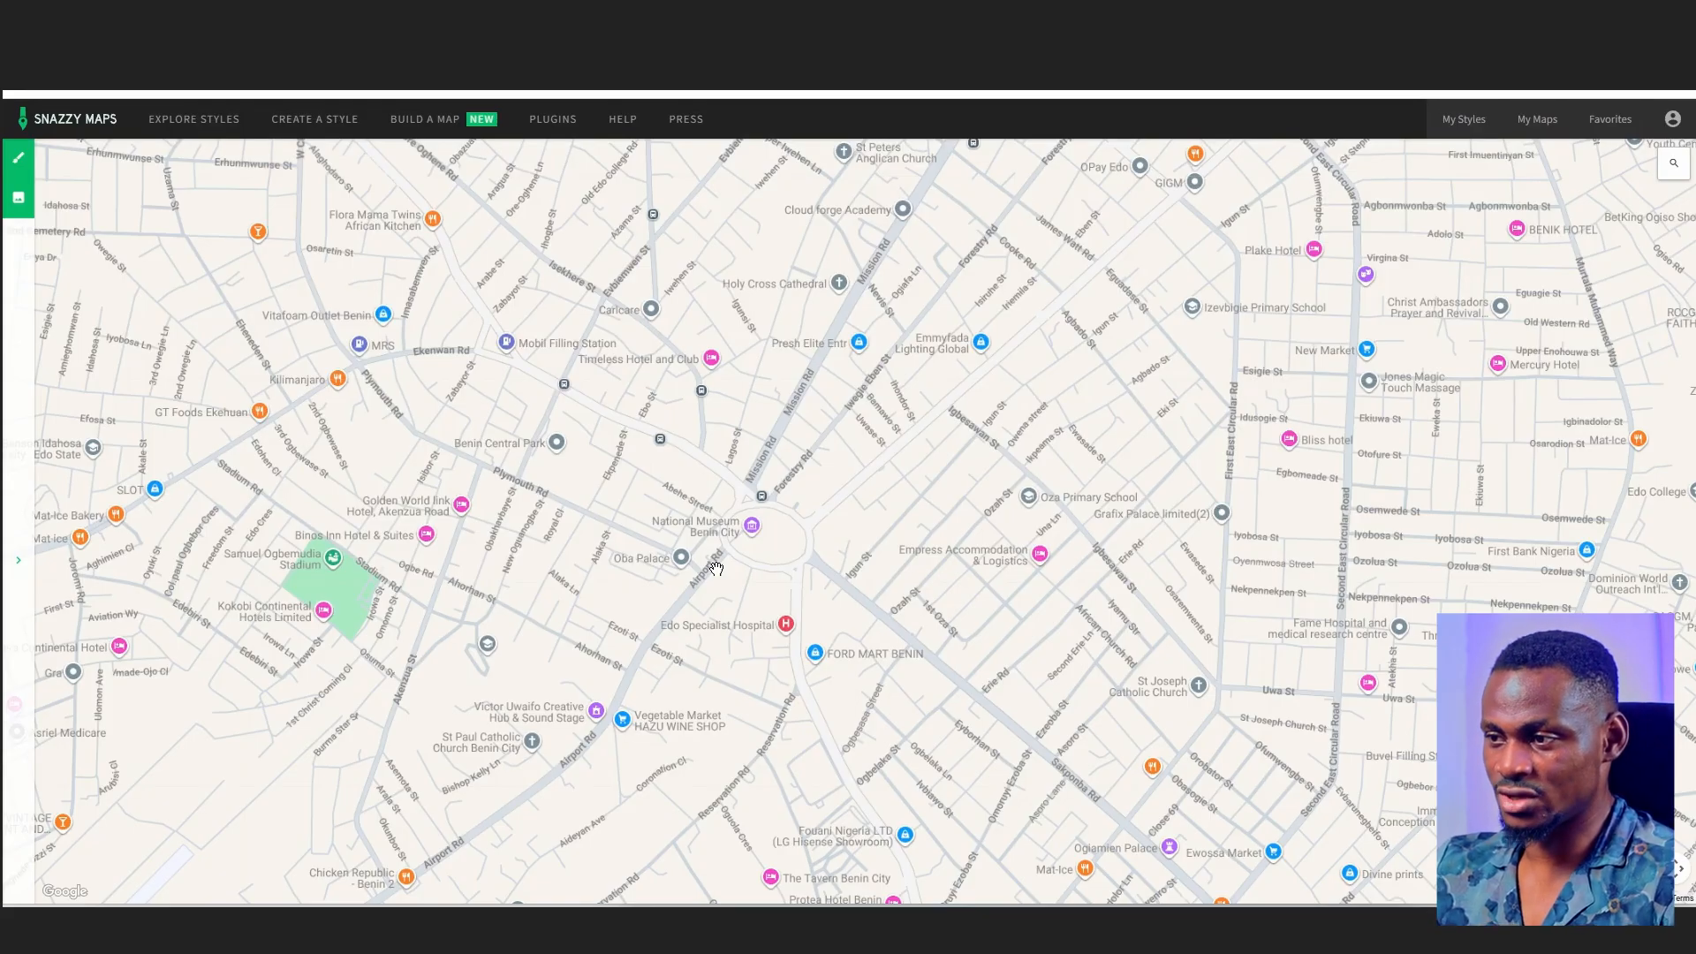
- Trace the roads between the National Museum roundabout and the University of Benin Teaching Hospital
left_click_drag(816, 417, 814, 684)
left_click_drag(825, 360, 799, 671)
left_click_drag(788, 375, 815, 815)
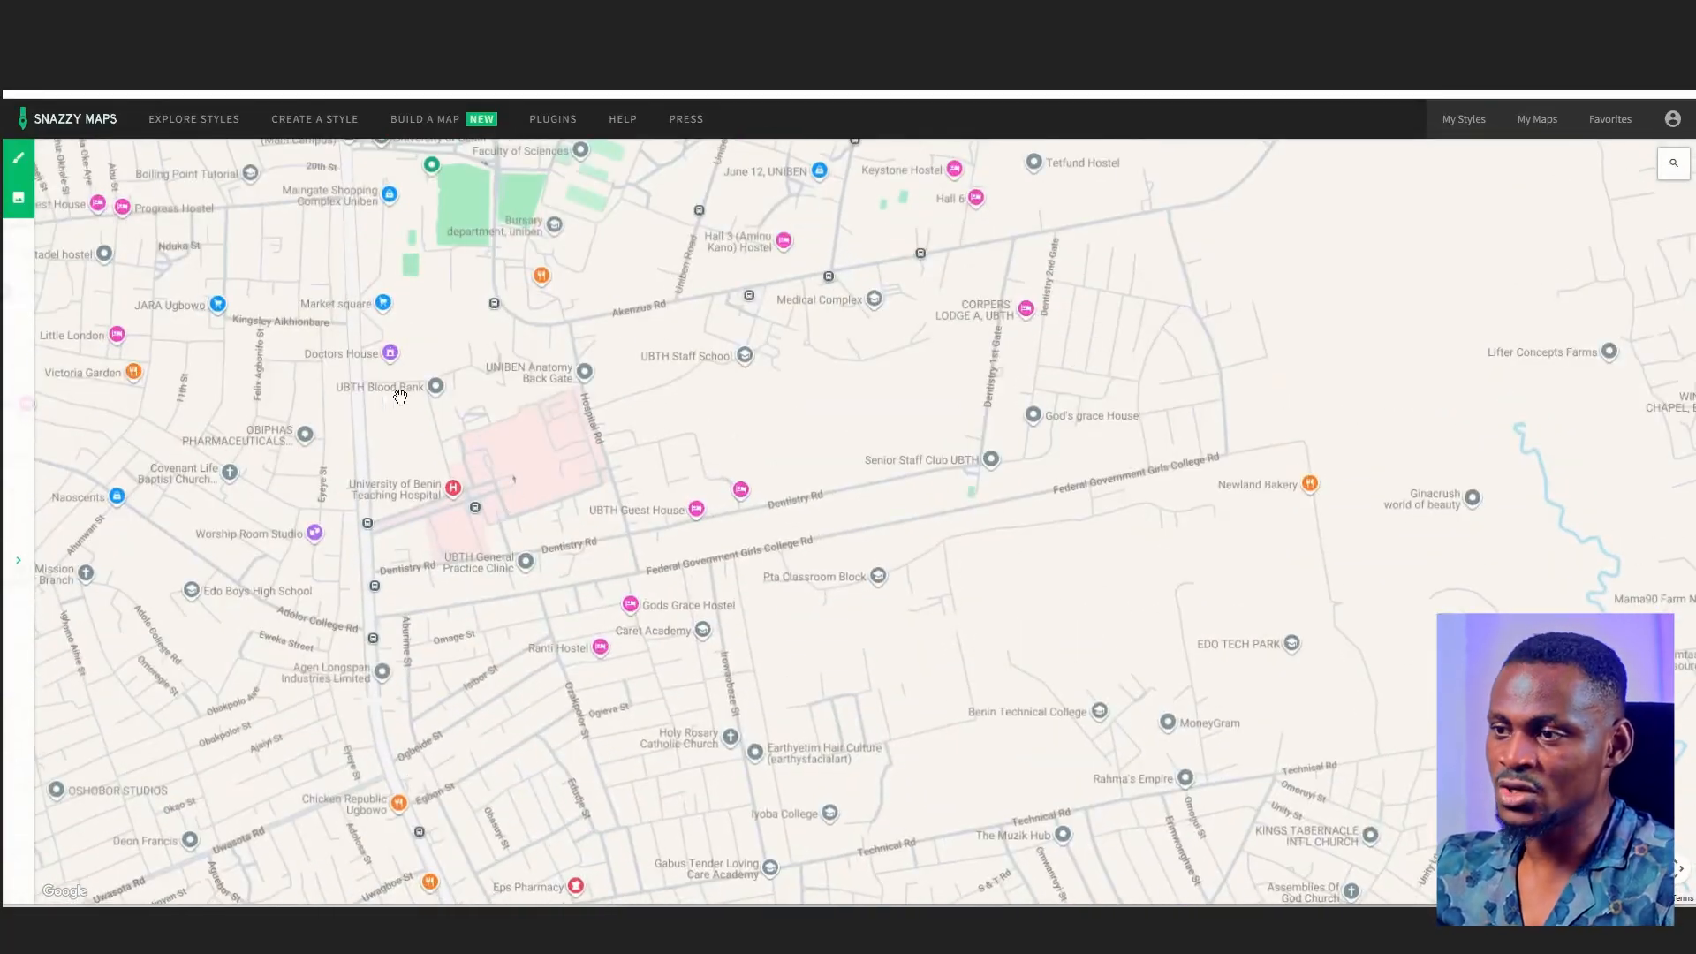
left_click_drag(660, 769, 711, 362)
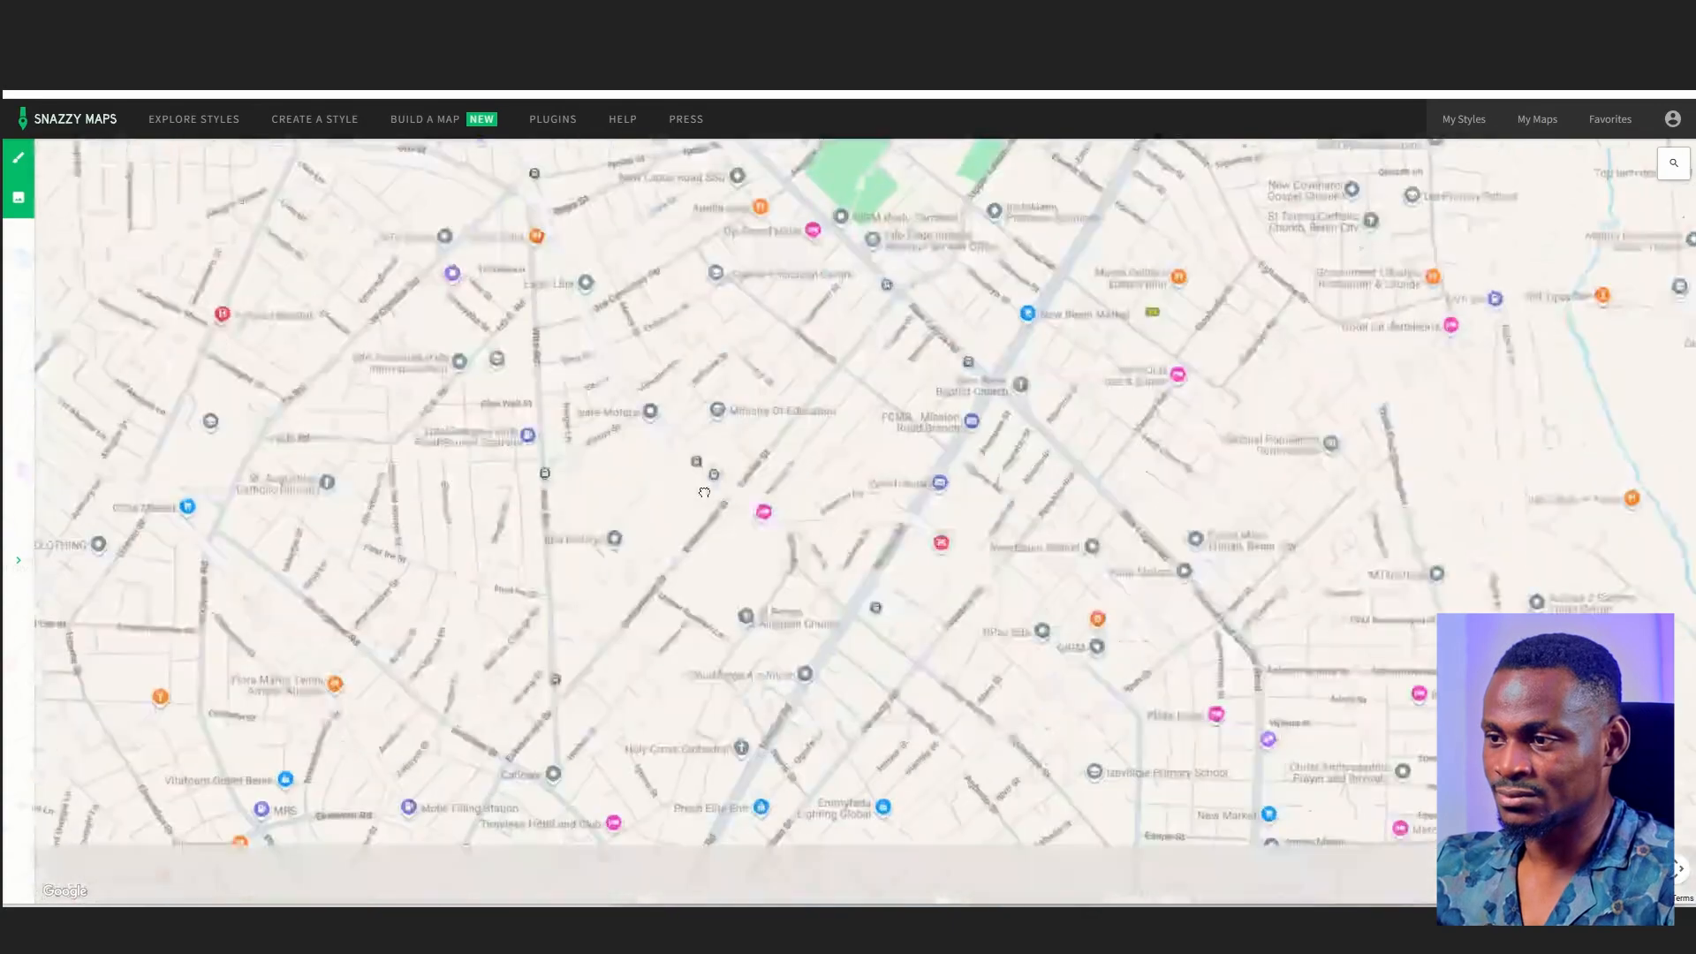
left_click_drag(734, 638, 738, 431)
left_click_drag(621, 536, 712, 697)
left_click_drag(719, 356, 703, 636)
left_click_drag(632, 362, 675, 629)
left_click_drag(652, 305, 681, 606)
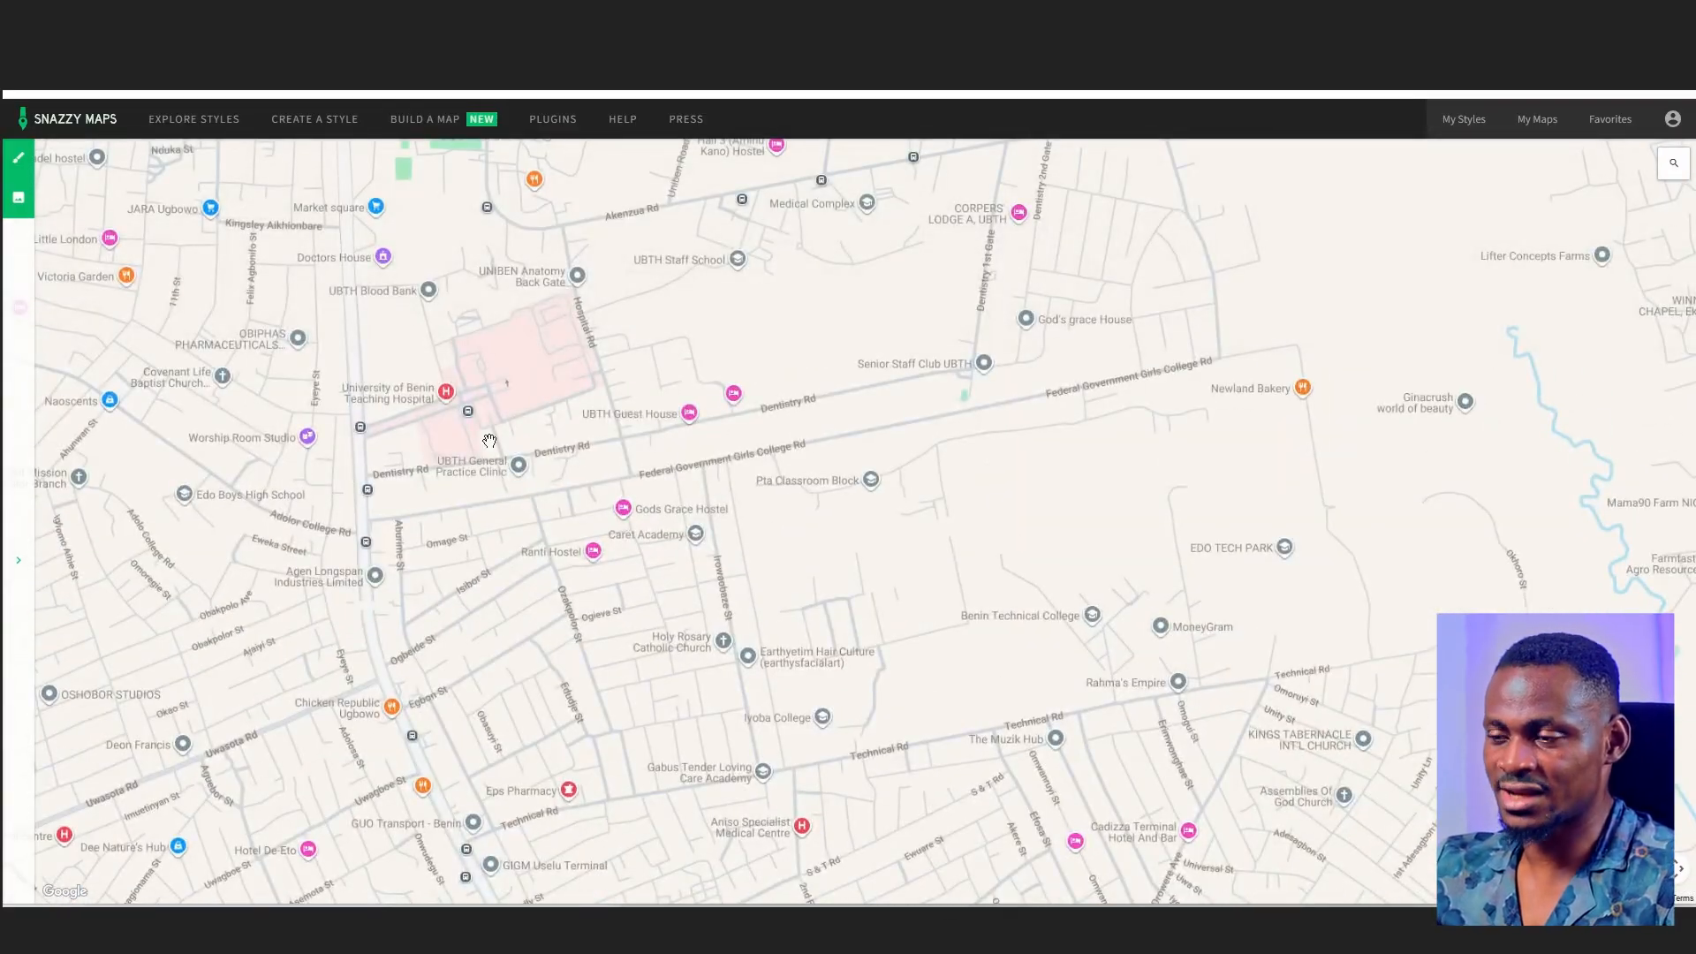
left_click_drag(676, 714, 737, 461)
scroll(738, 461, "down", 3)
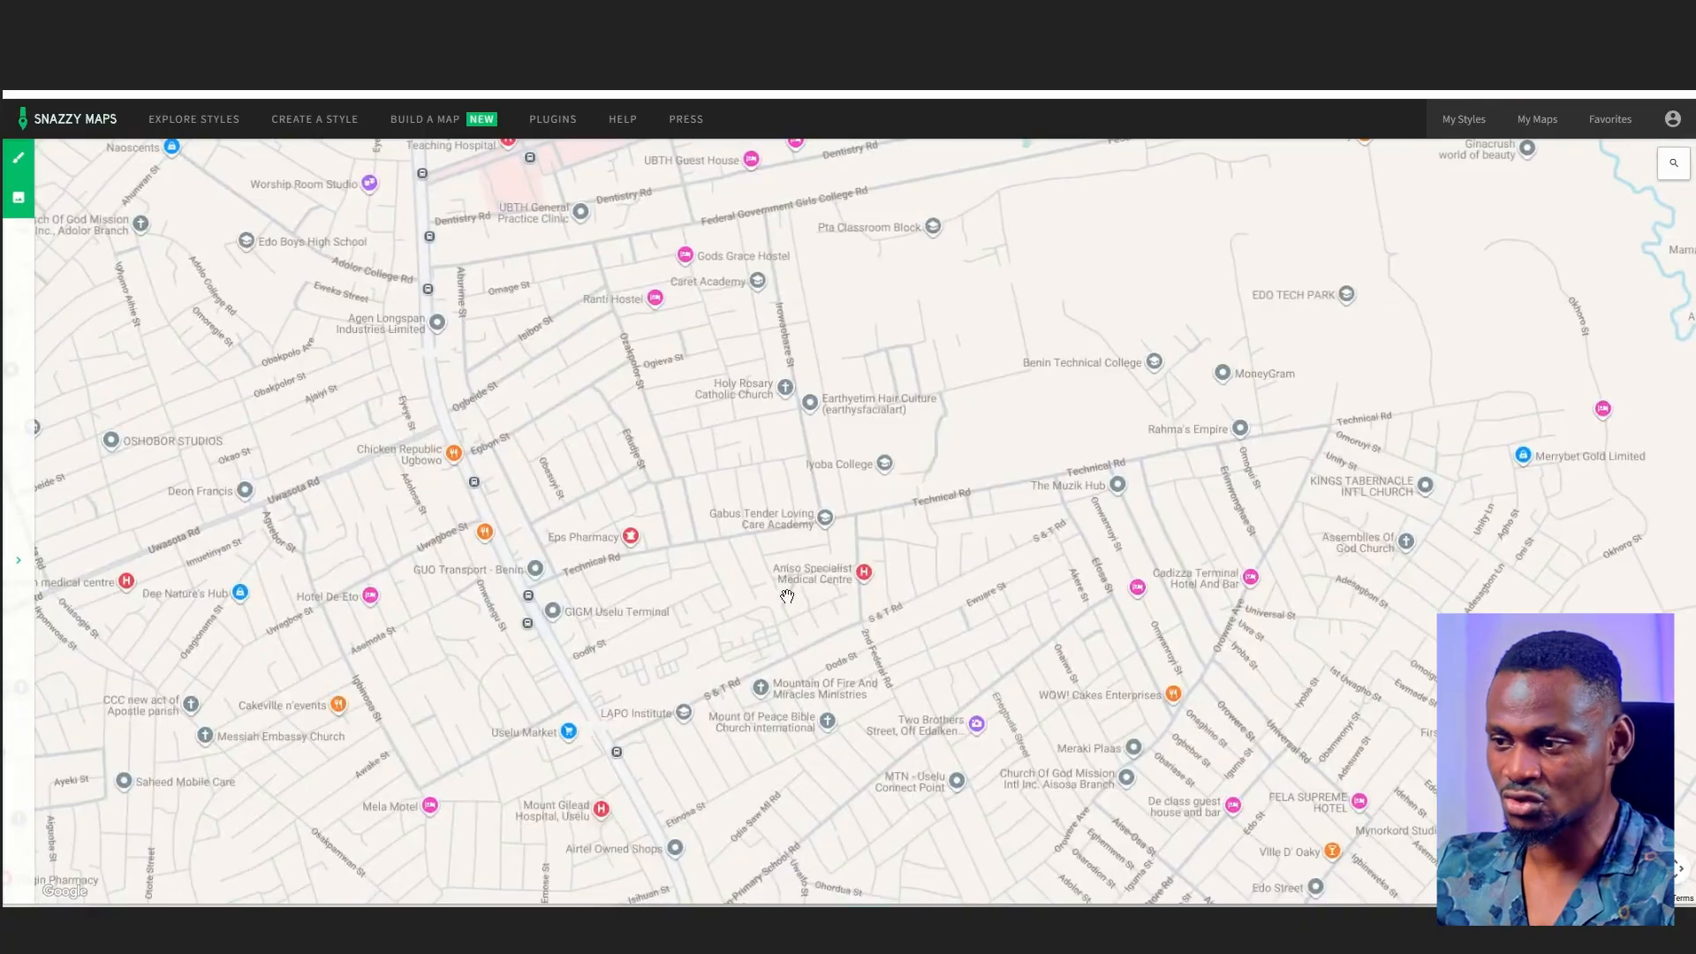
- Survey the wider Benin City area from the University of Benin down to the National Museum roundabout at several zoom levels
left_click_drag(1188, 819, 1197, 753)
left_click_drag(599, 283, 594, 459)
left_click_drag(886, 589, 876, 459)
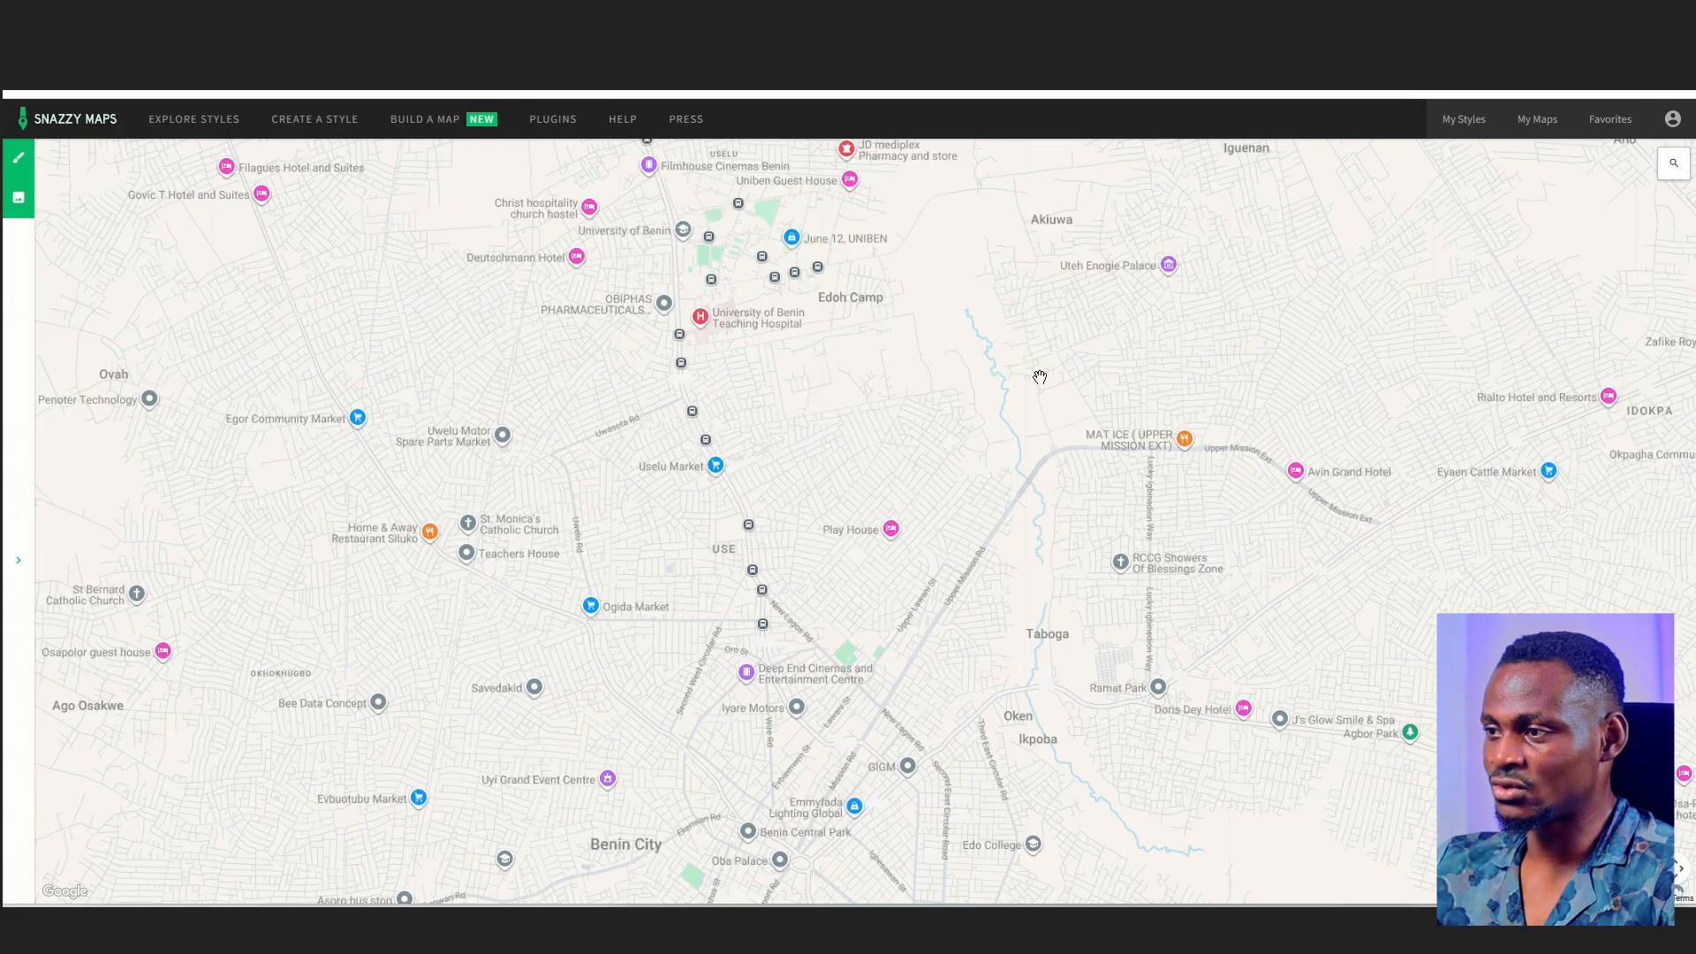
scroll(776, 693, "up", 2)
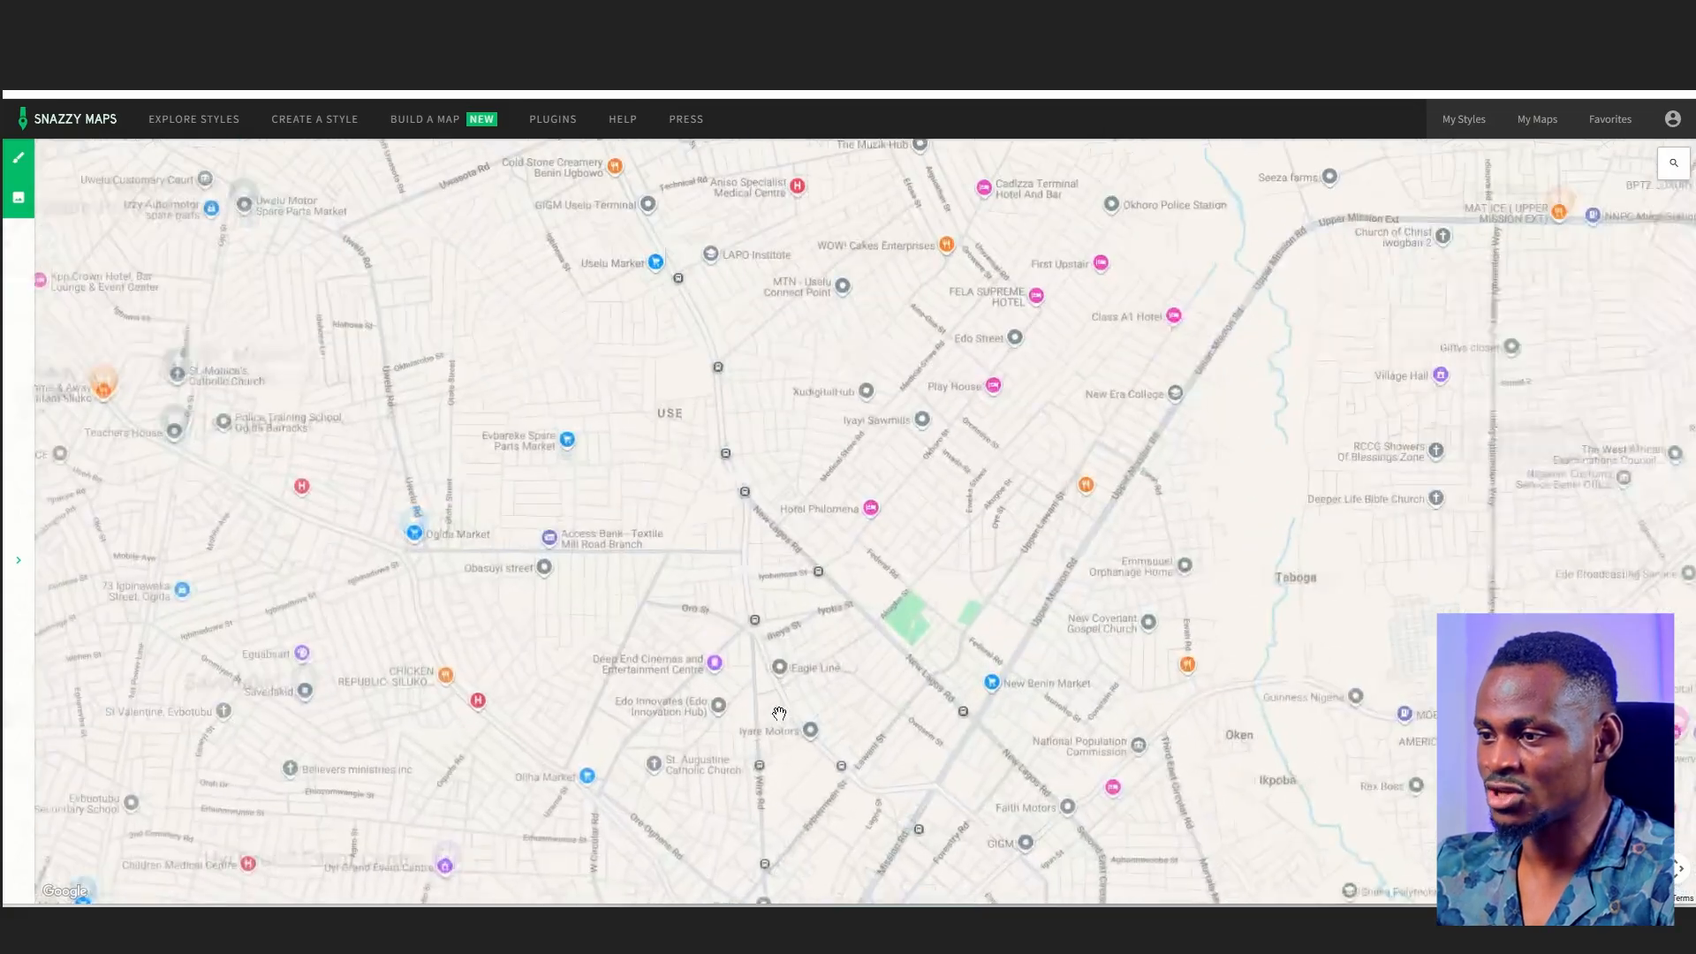
scroll(866, 629, "up", 2)
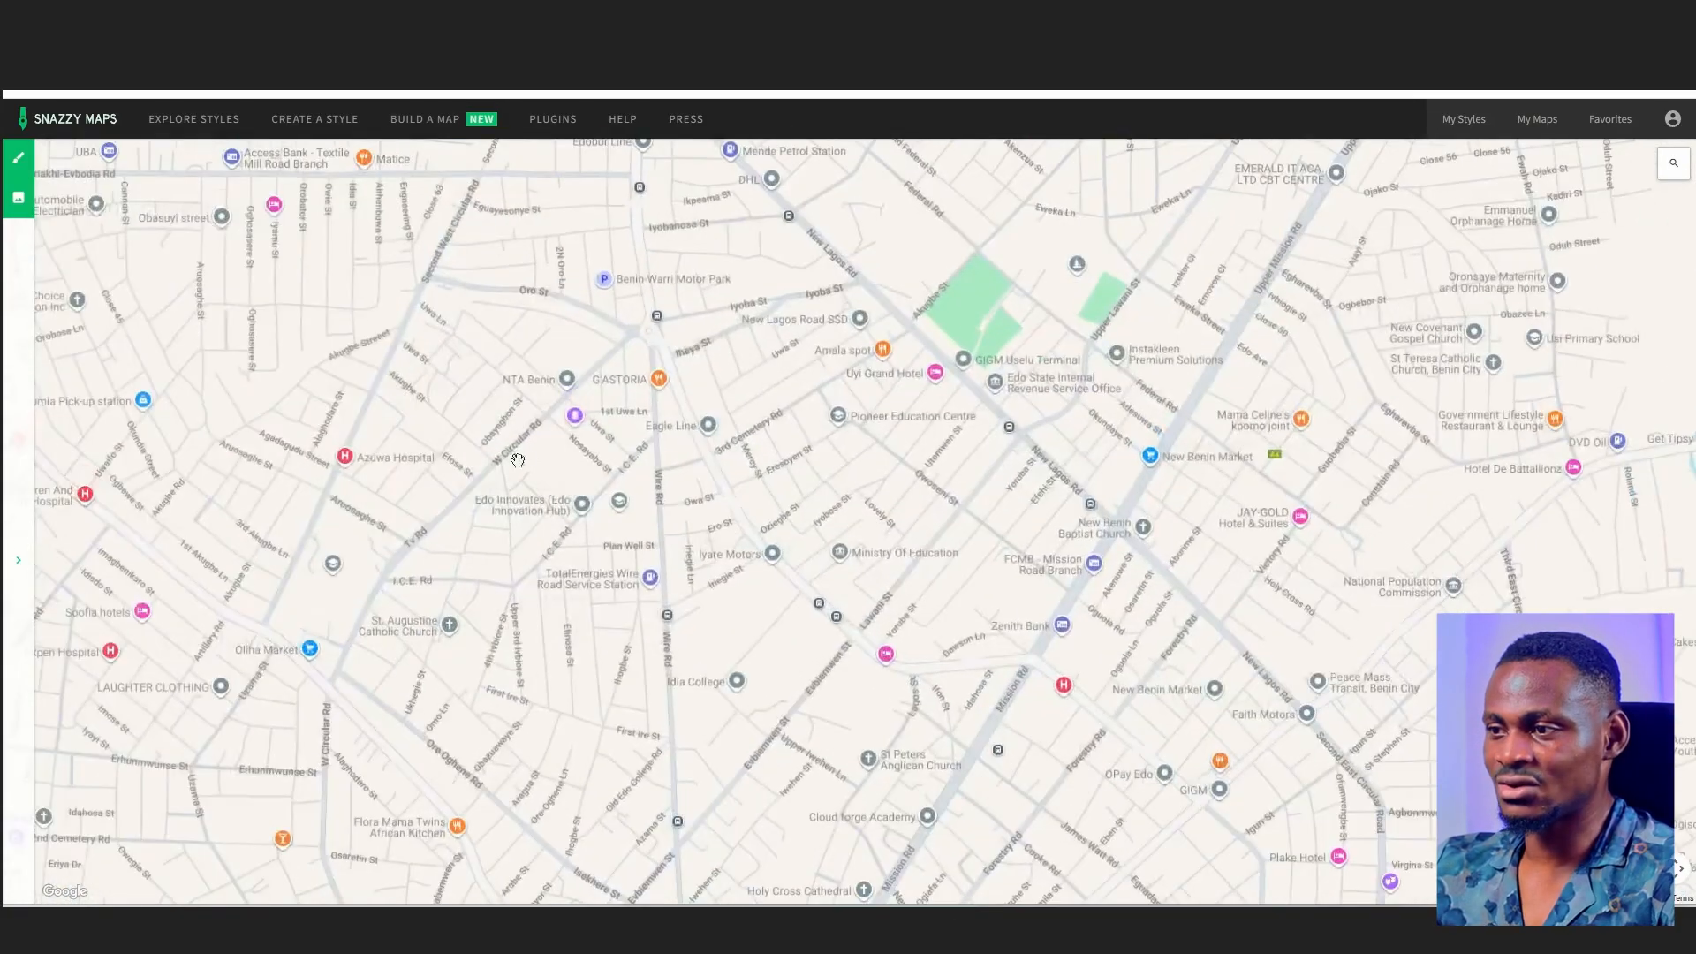
left_click_drag(882, 659, 881, 352)
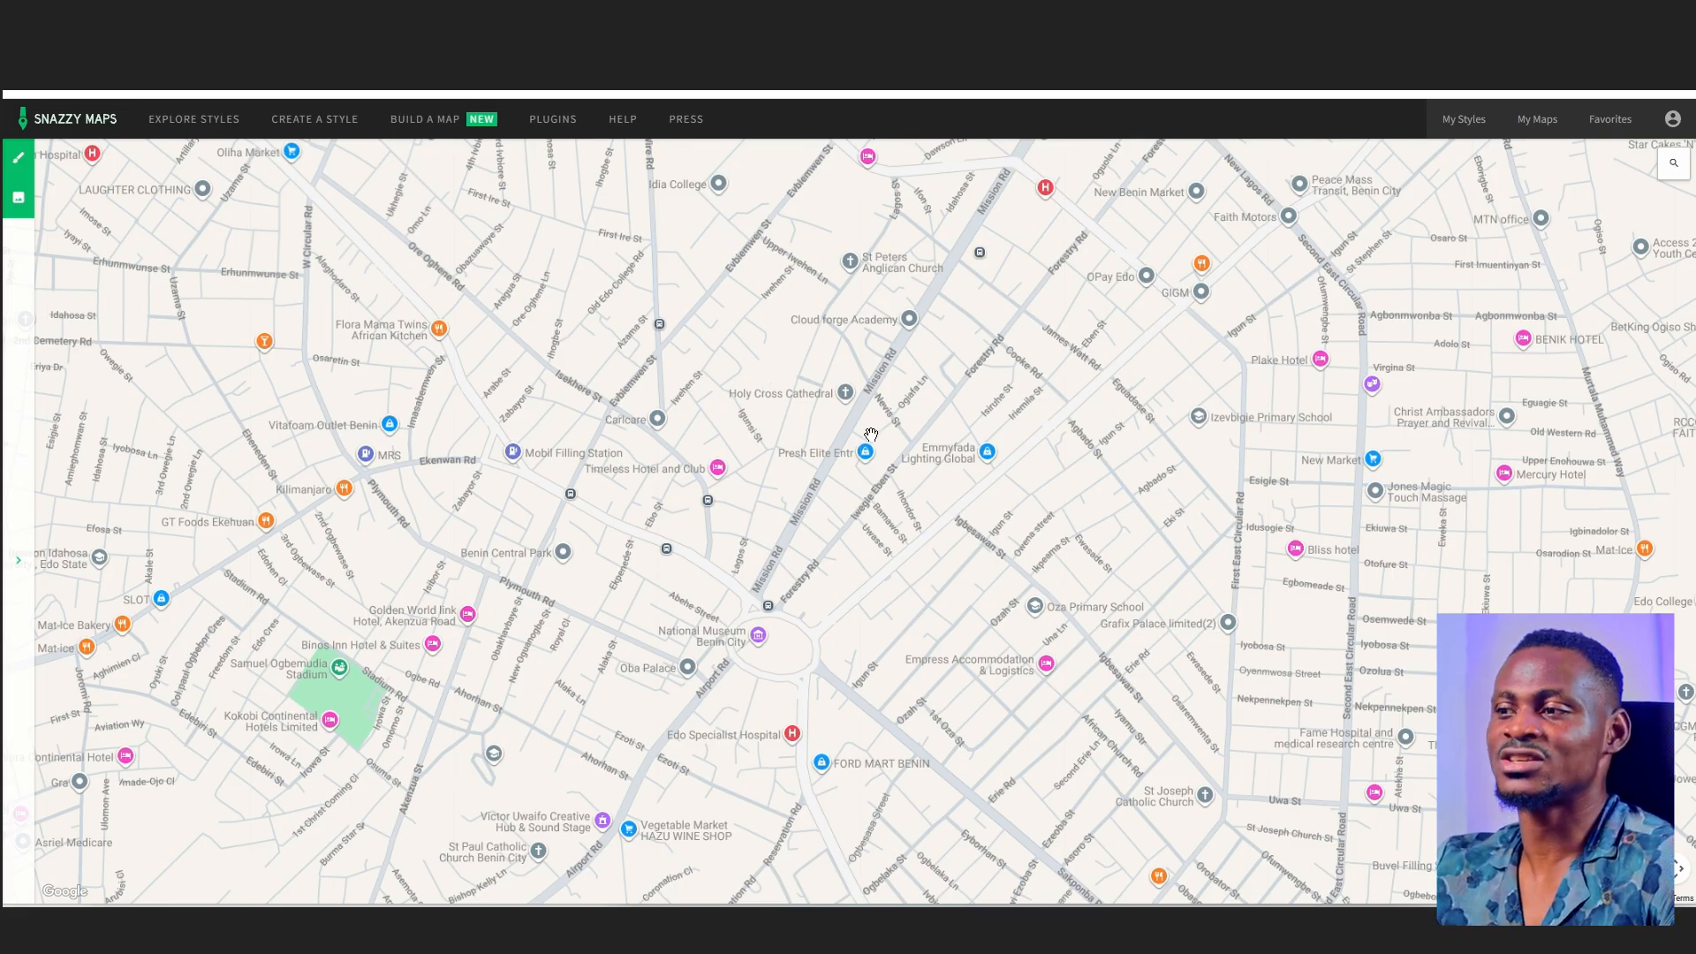
- Follow the map from Mission Rd up to the University of Benin Teaching Hospital and return to the National Museum roundabout
left_click_drag(789, 347, 801, 654)
left_click_drag(739, 243, 829, 587)
left_click_drag(783, 318, 810, 556)
left_click_drag(729, 289, 798, 619)
left_click_drag(734, 371, 803, 719)
left_click_drag(708, 345, 754, 570)
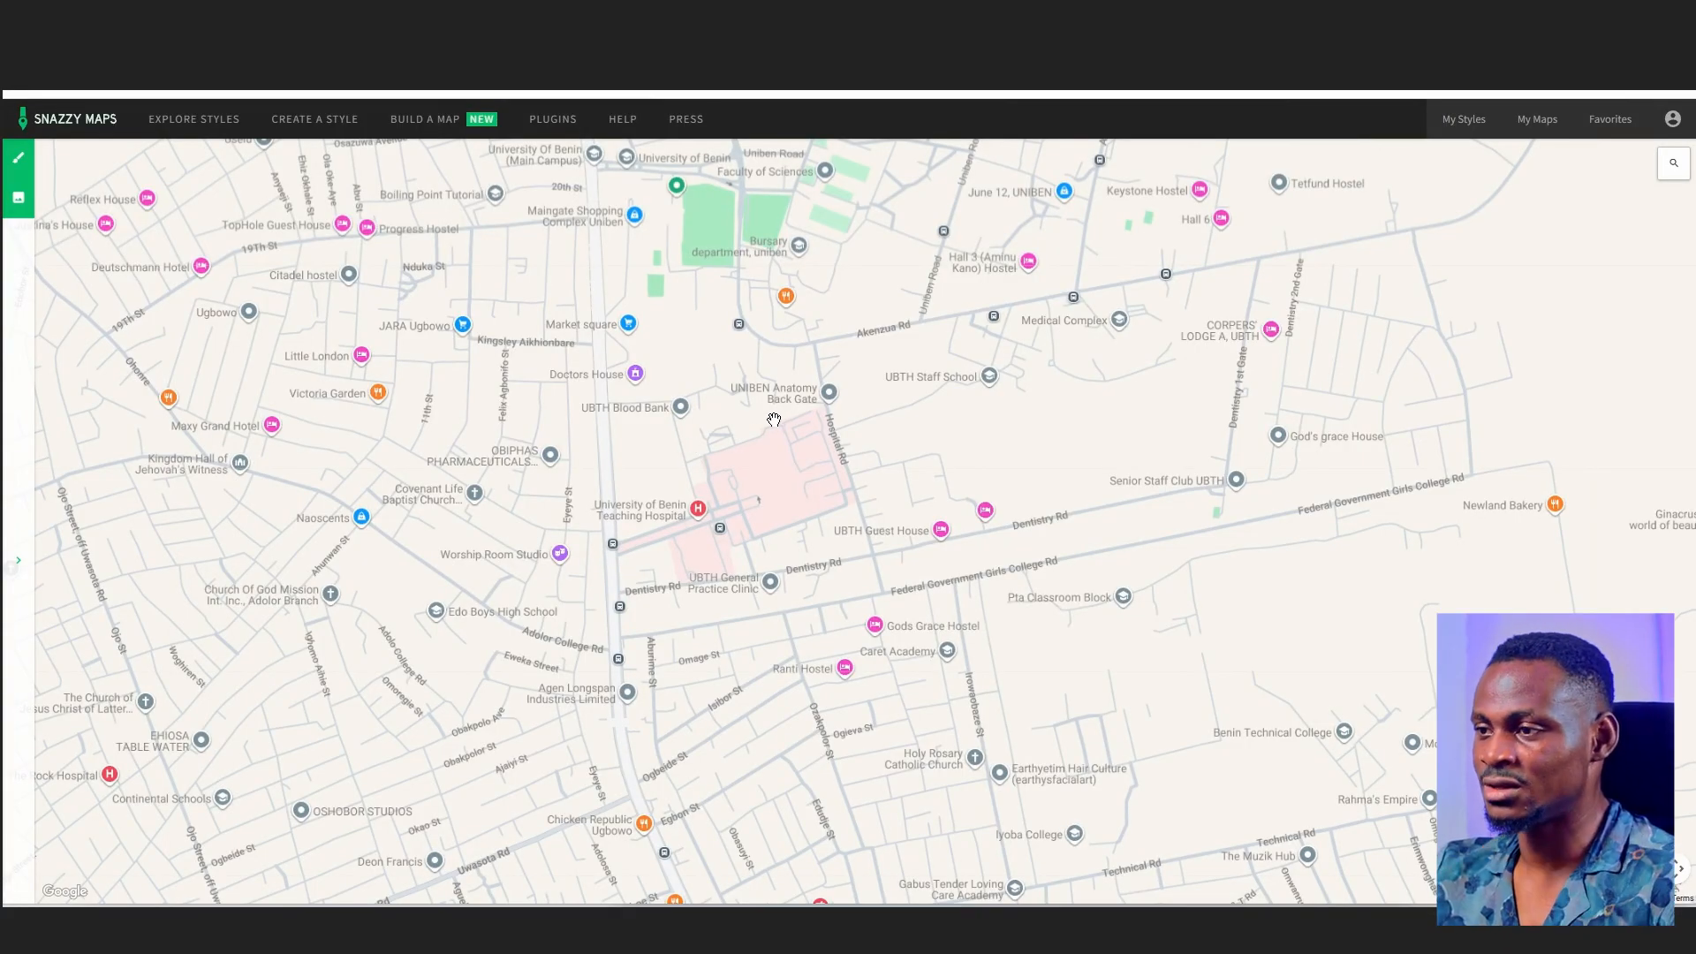
scroll(774, 420, "down", 2)
mouse_move(825, 641)
left_mouse_down()
mouse_move(807, 442)
mouse_move(761, 274)
mouse_move(761, 326)
left_mouse_up()
scroll(808, 662, "up", 2)
left_click_drag(708, 723, 916, 474)
- Frame central Benin City at a wider zoom, with the National Museum roundabout near the middle and the surrounding circular roads included
scroll(917, 520, "down", 1)
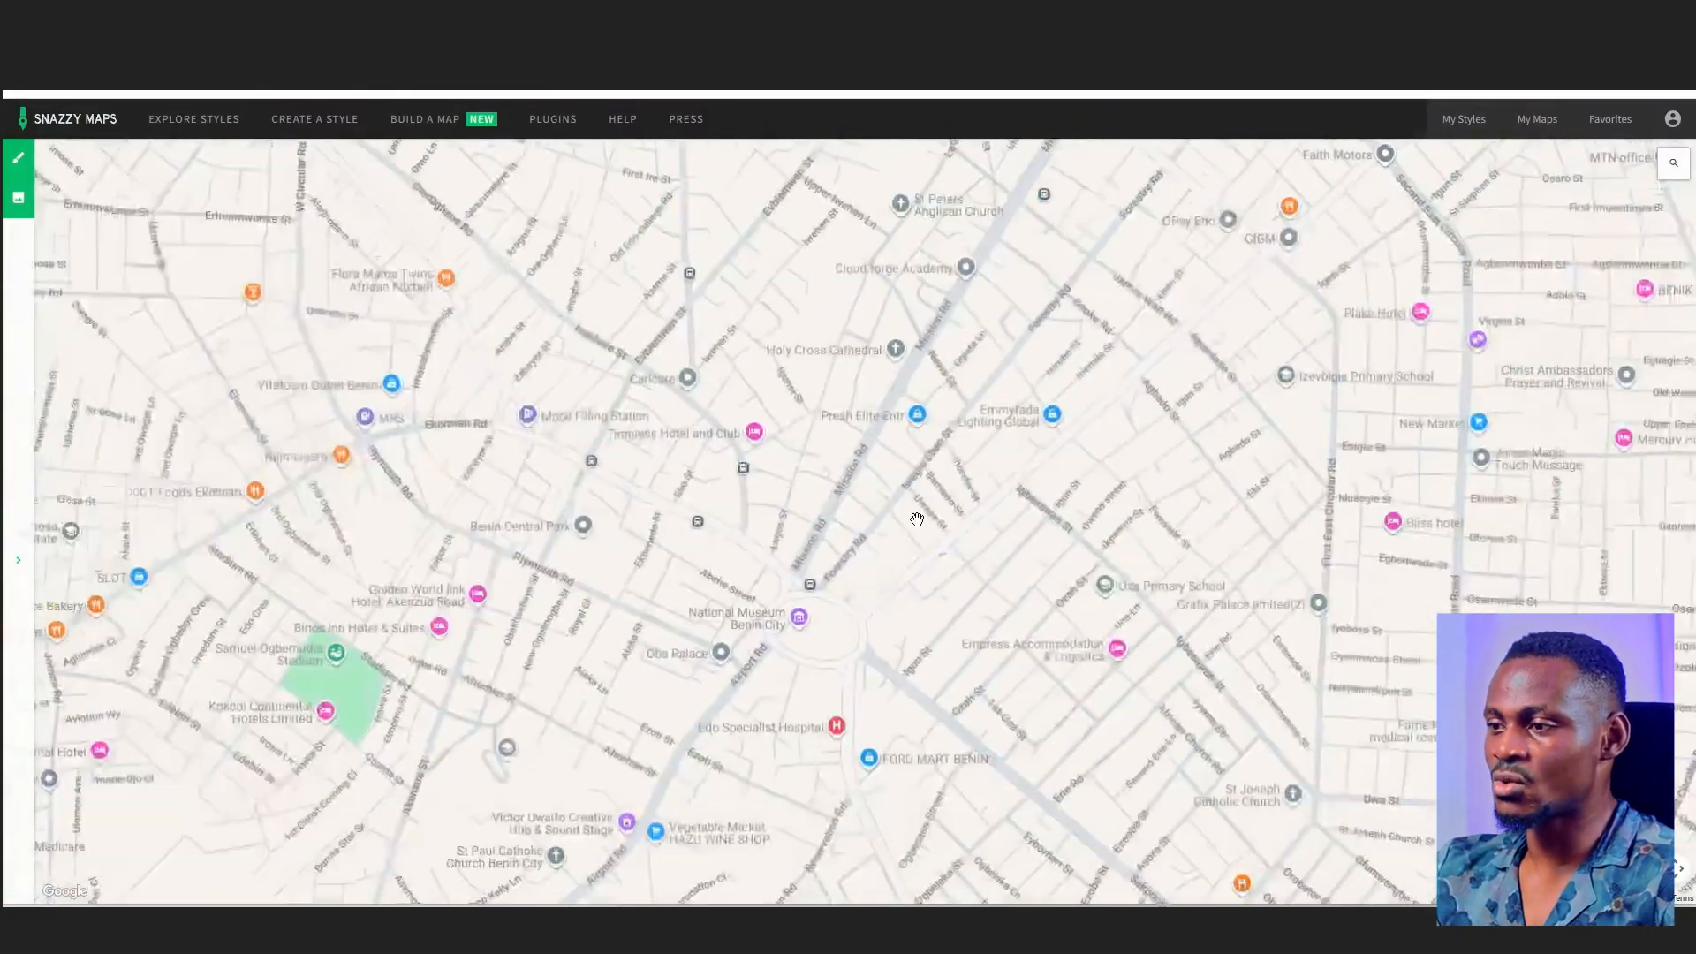
scroll(926, 533, "down", 1)
left_click_drag(925, 534, 921, 454)
left_click_drag(893, 509, 870, 541)
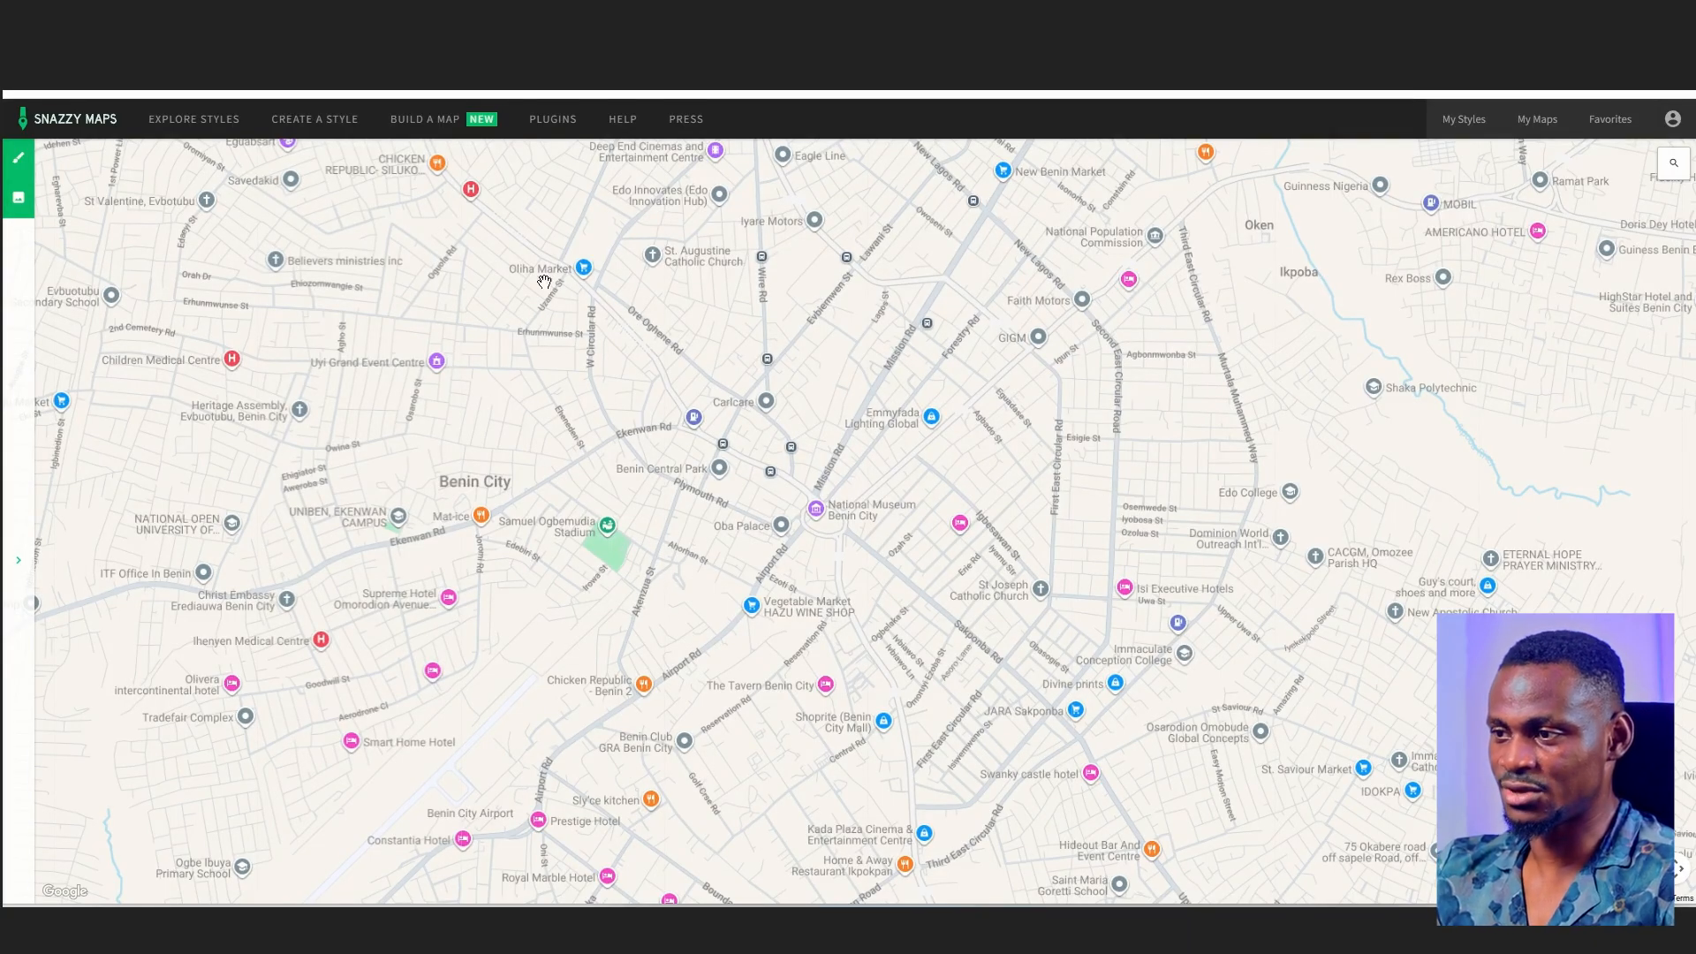
- Open the image download settings and set the map dimensions to 1000 px wide by 1000 px high
left_click(20, 200)
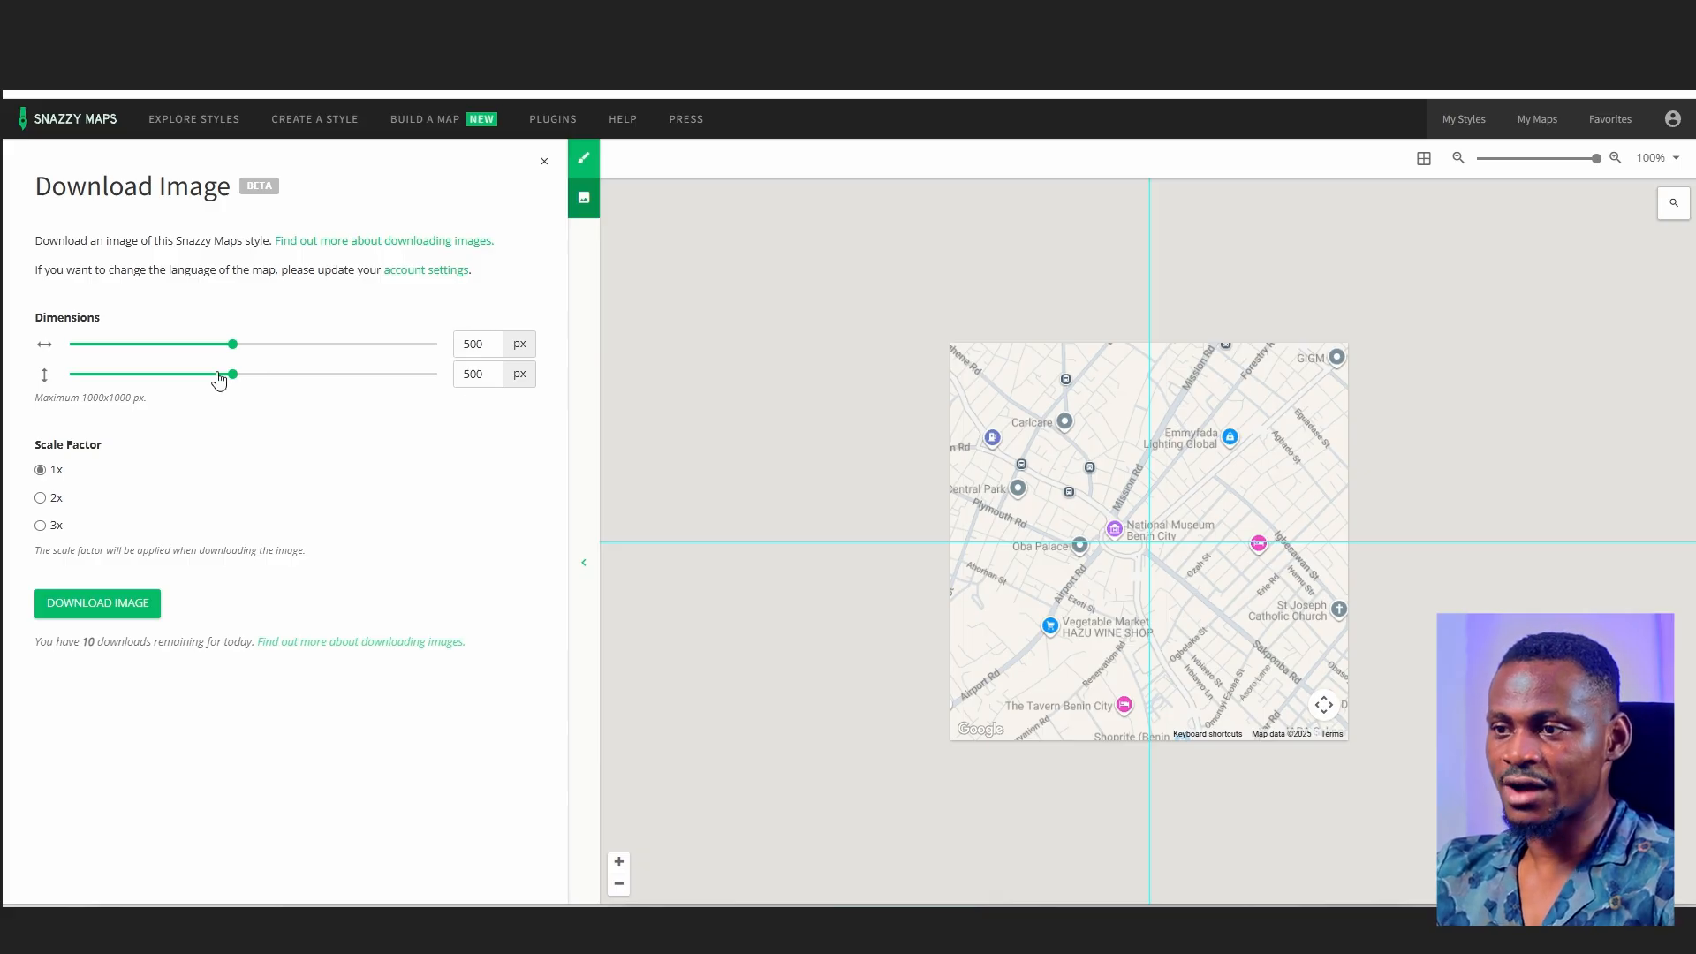
left_click_drag(230, 374, 460, 366)
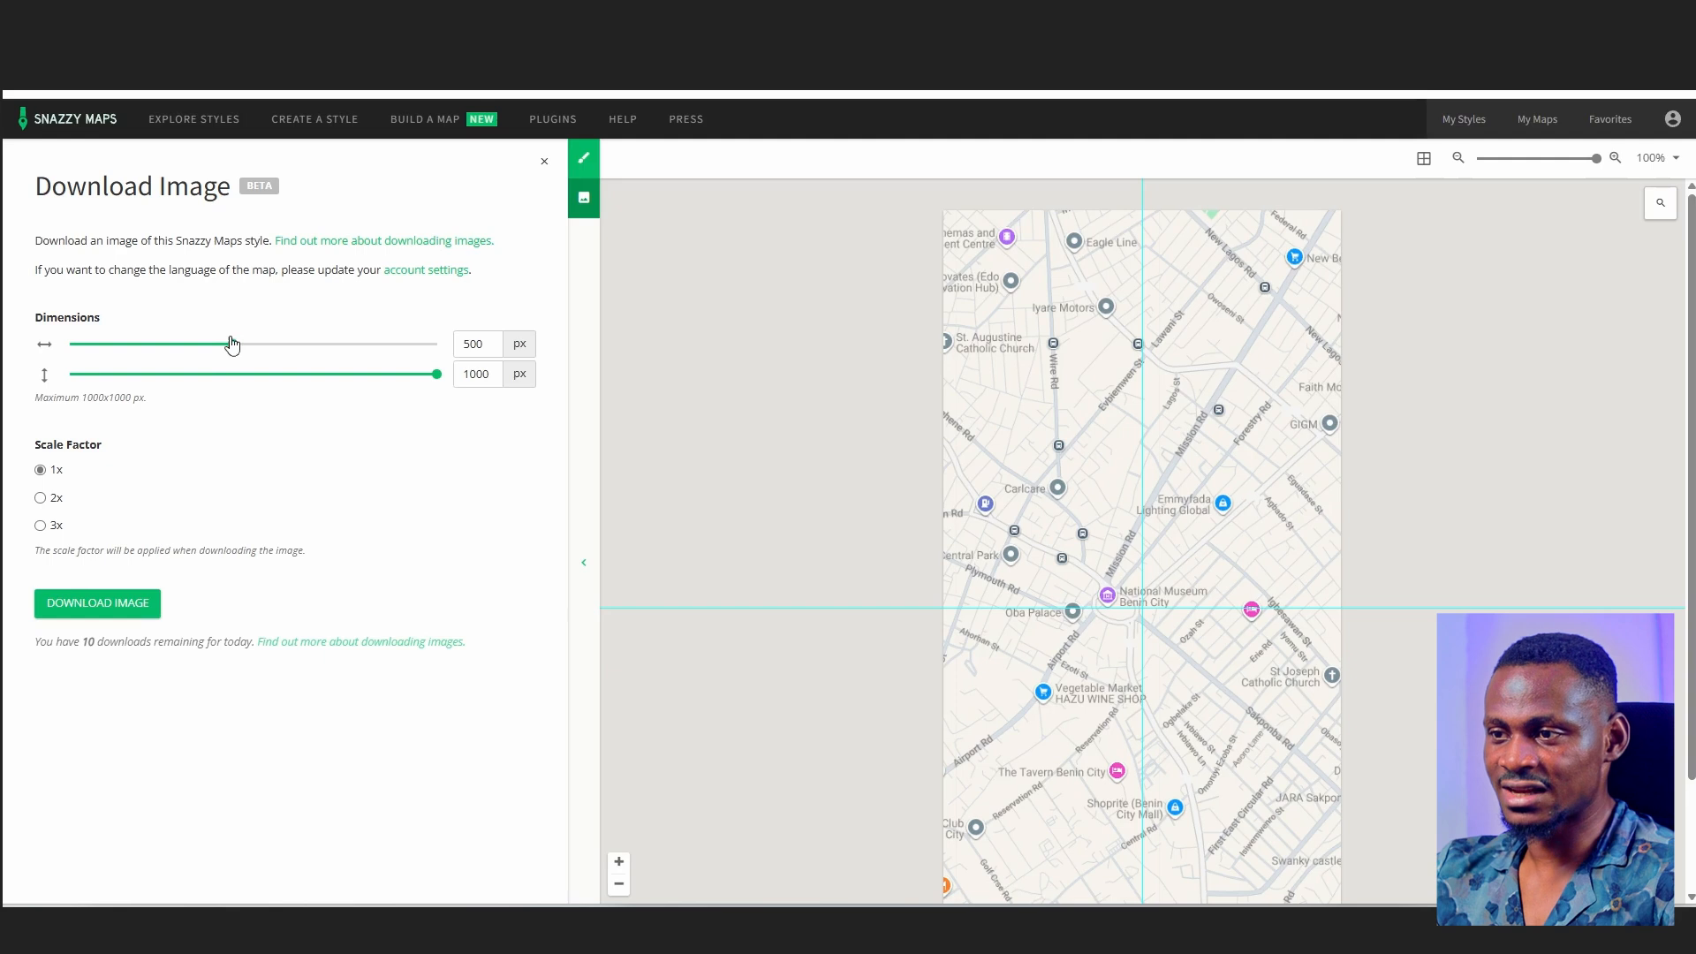
left_click_drag(232, 344, 436, 344)
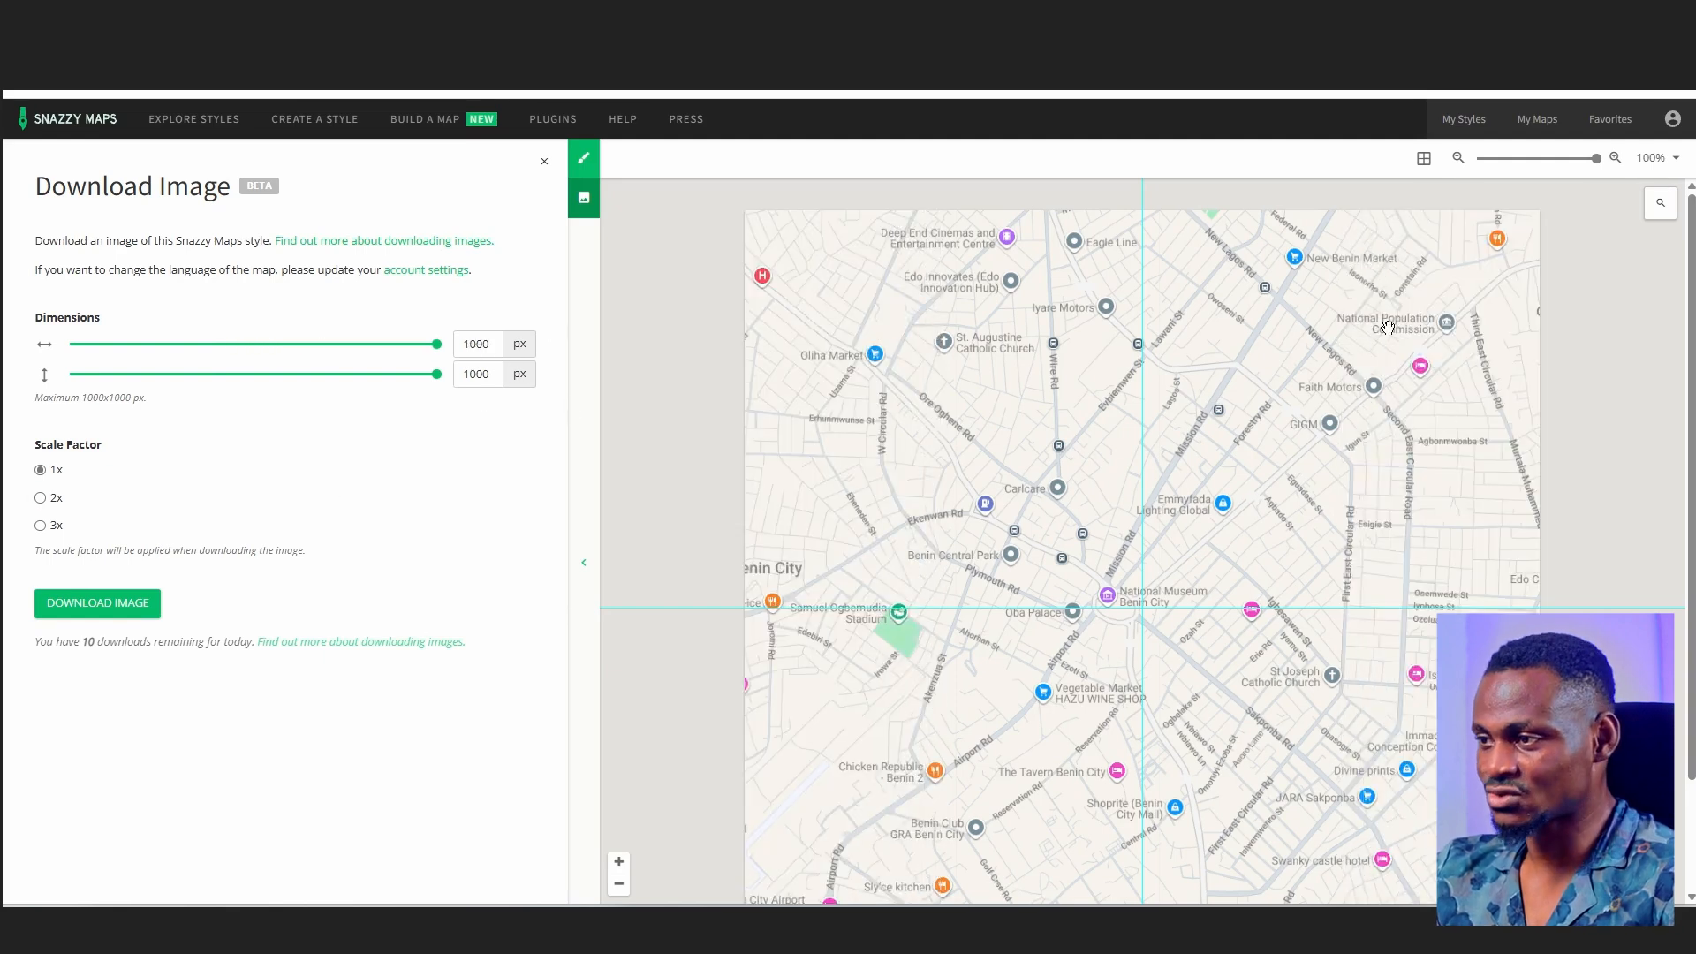
- Check the full extent of the download preview and shift the map so the National Museum roundabout sits at the frame's centre
scroll(1228, 570, "down", 2)
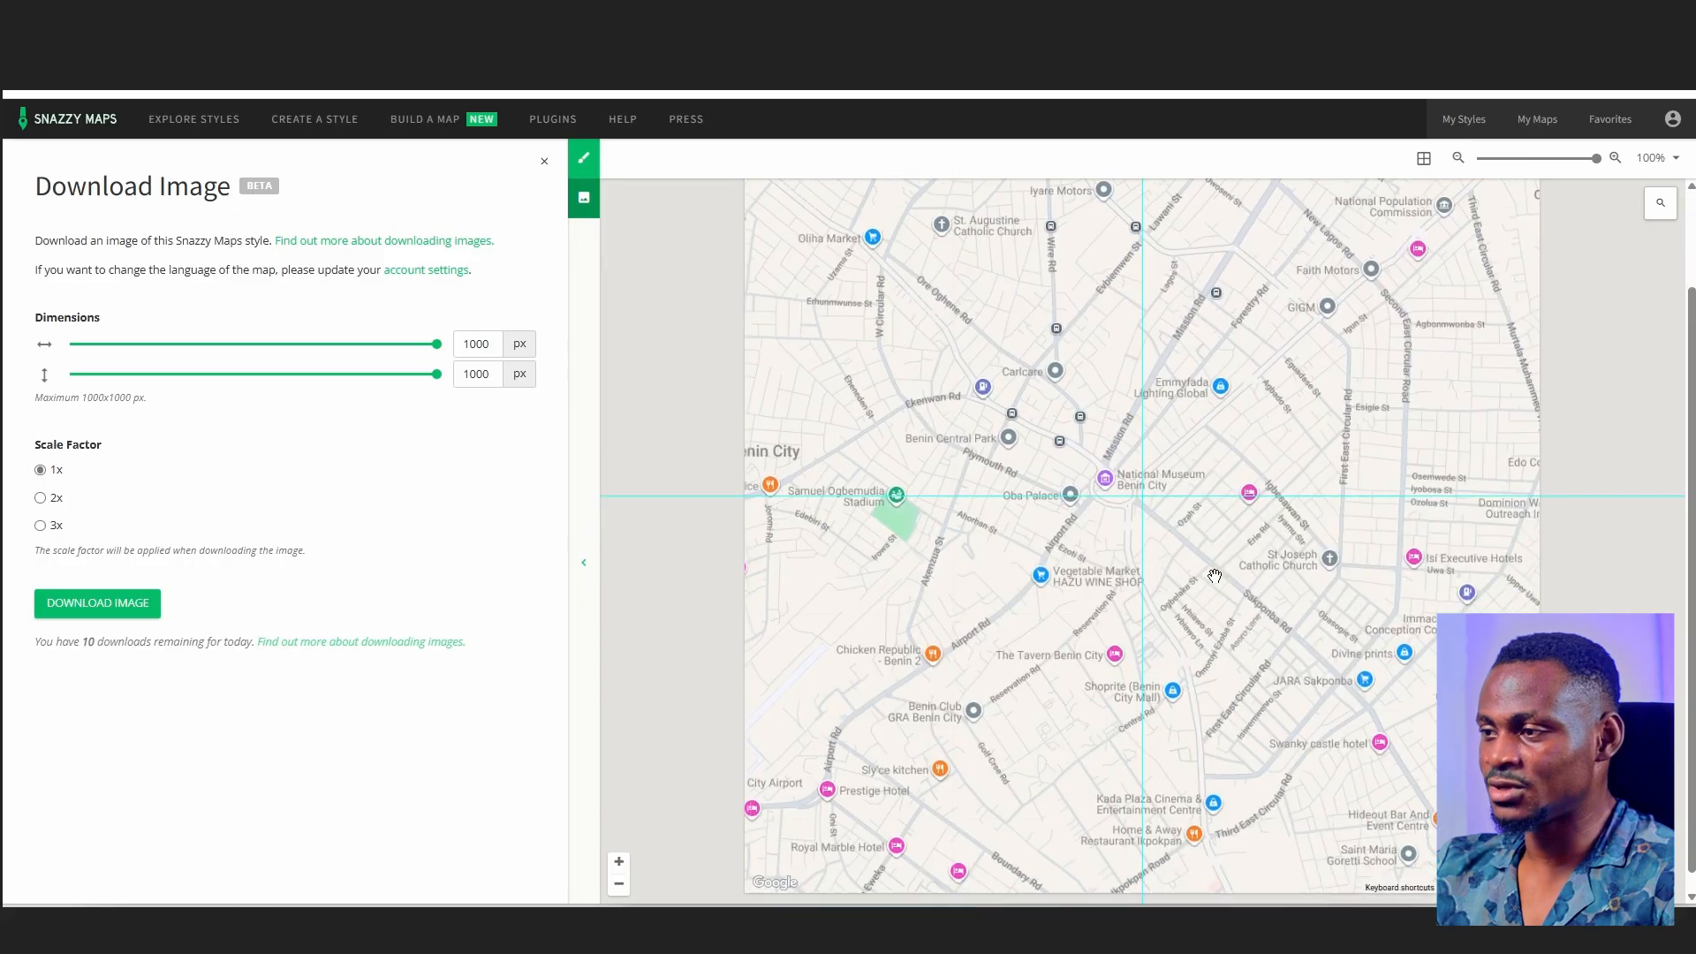
scroll(1082, 465, "up", 3)
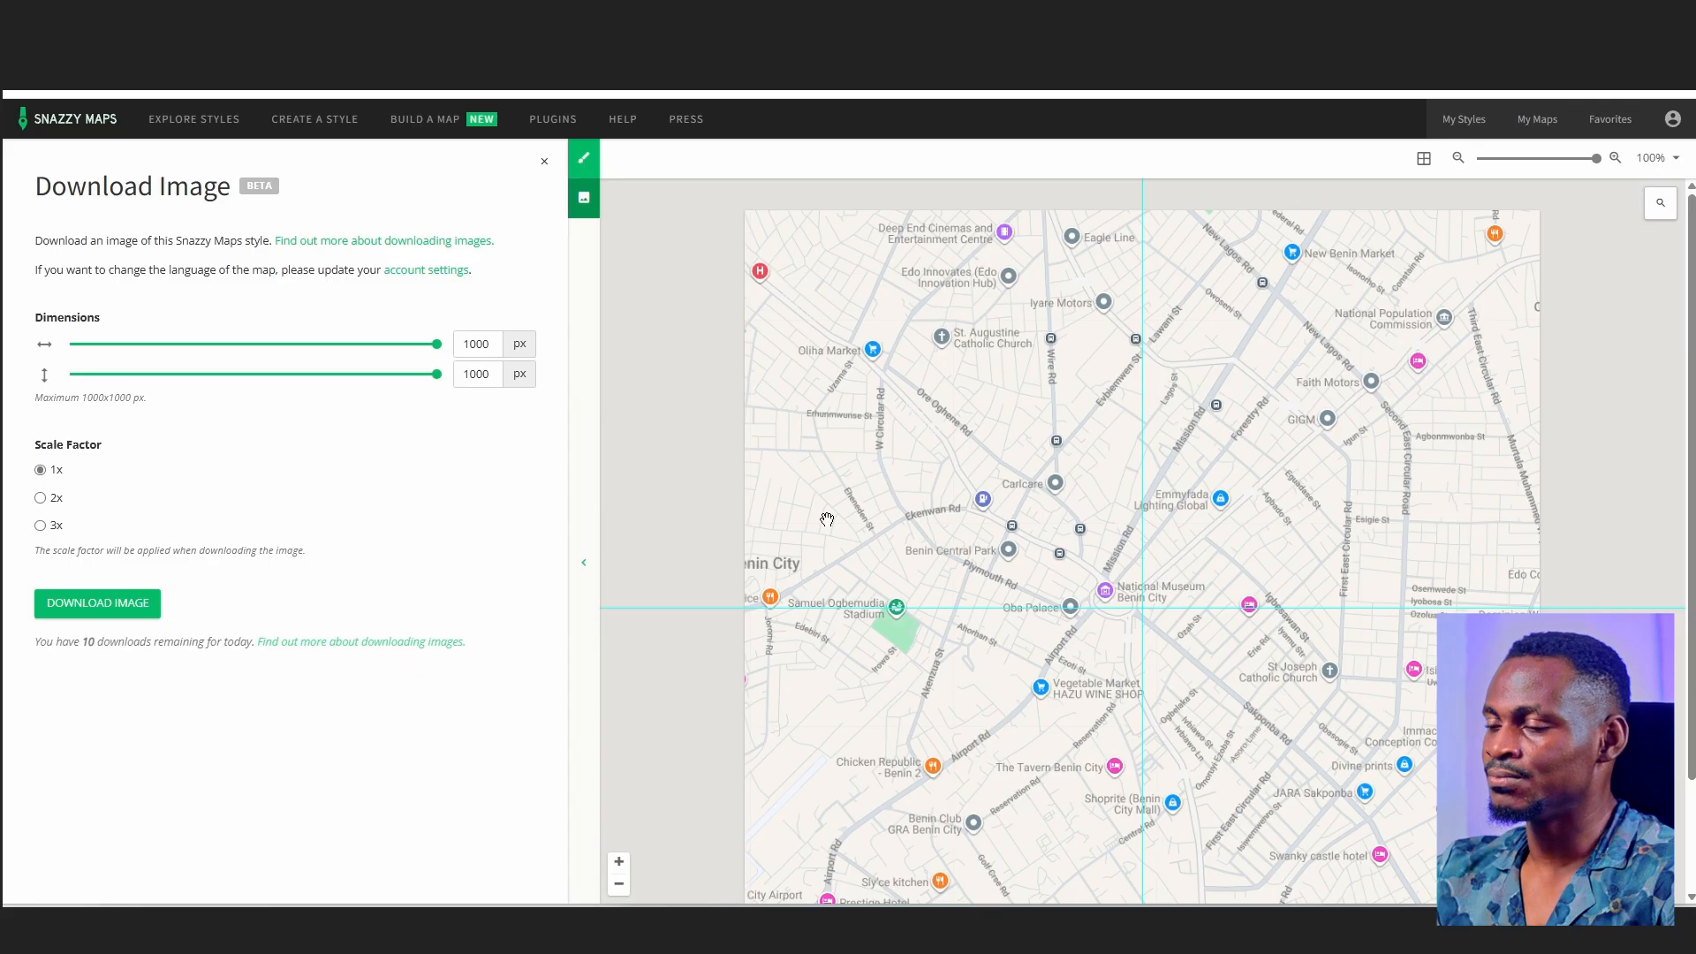
scroll(1118, 552, "down", 2)
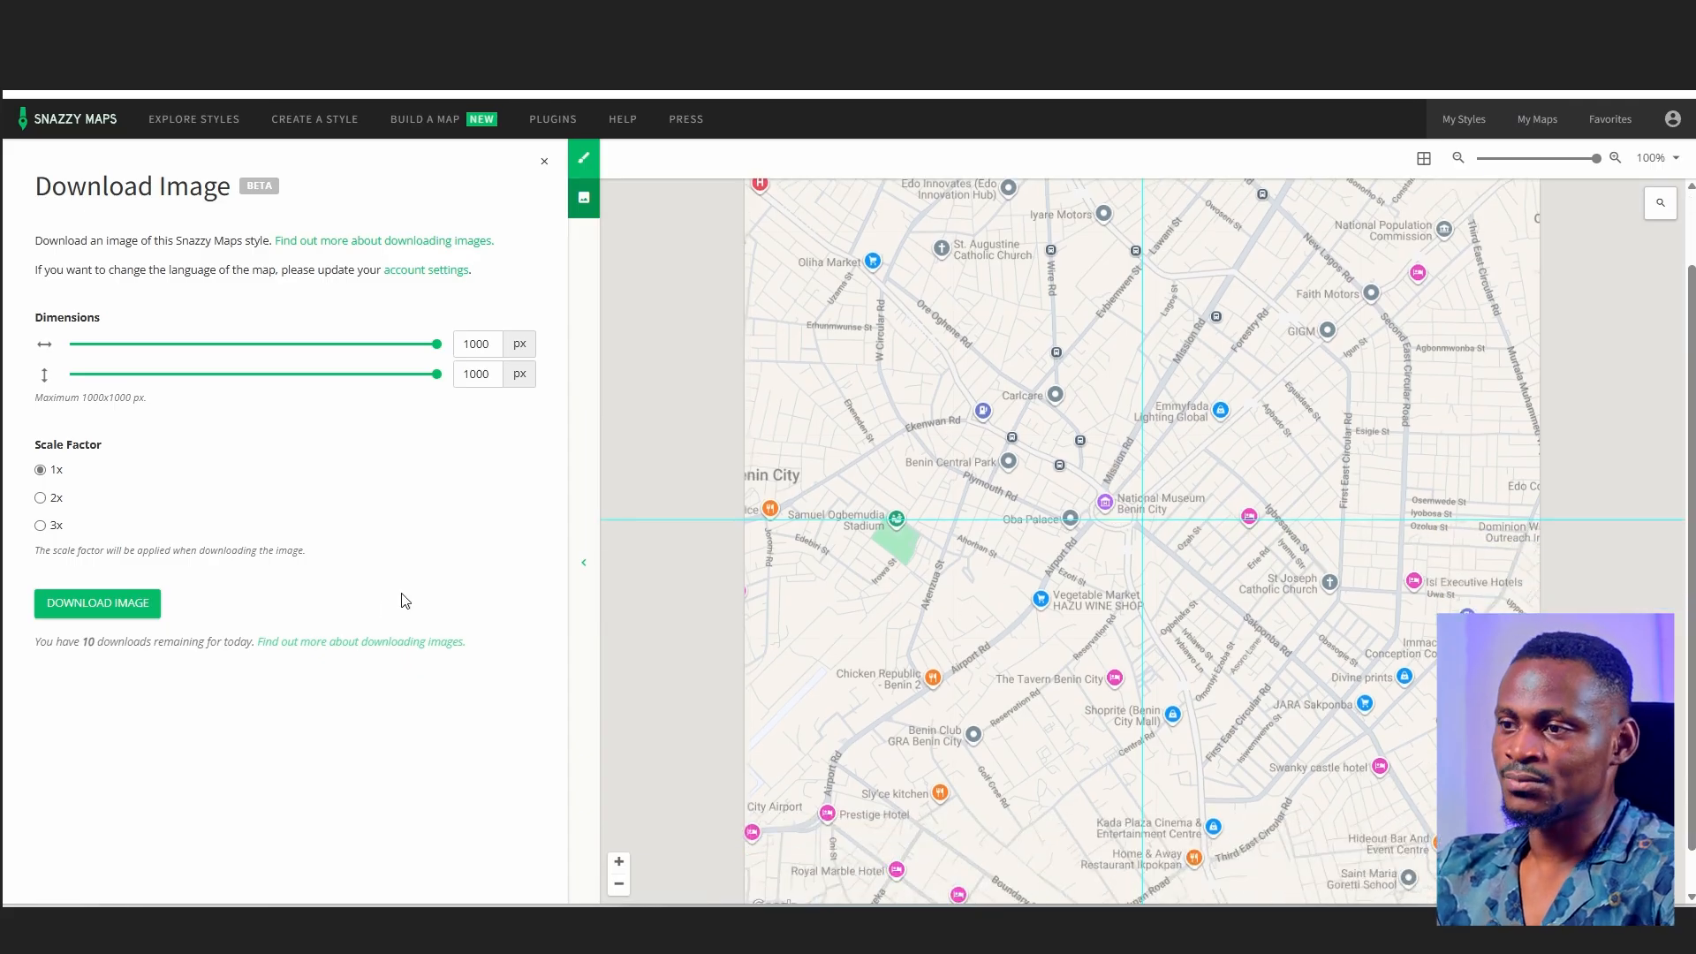
left_click_drag(1171, 509, 1129, 563)
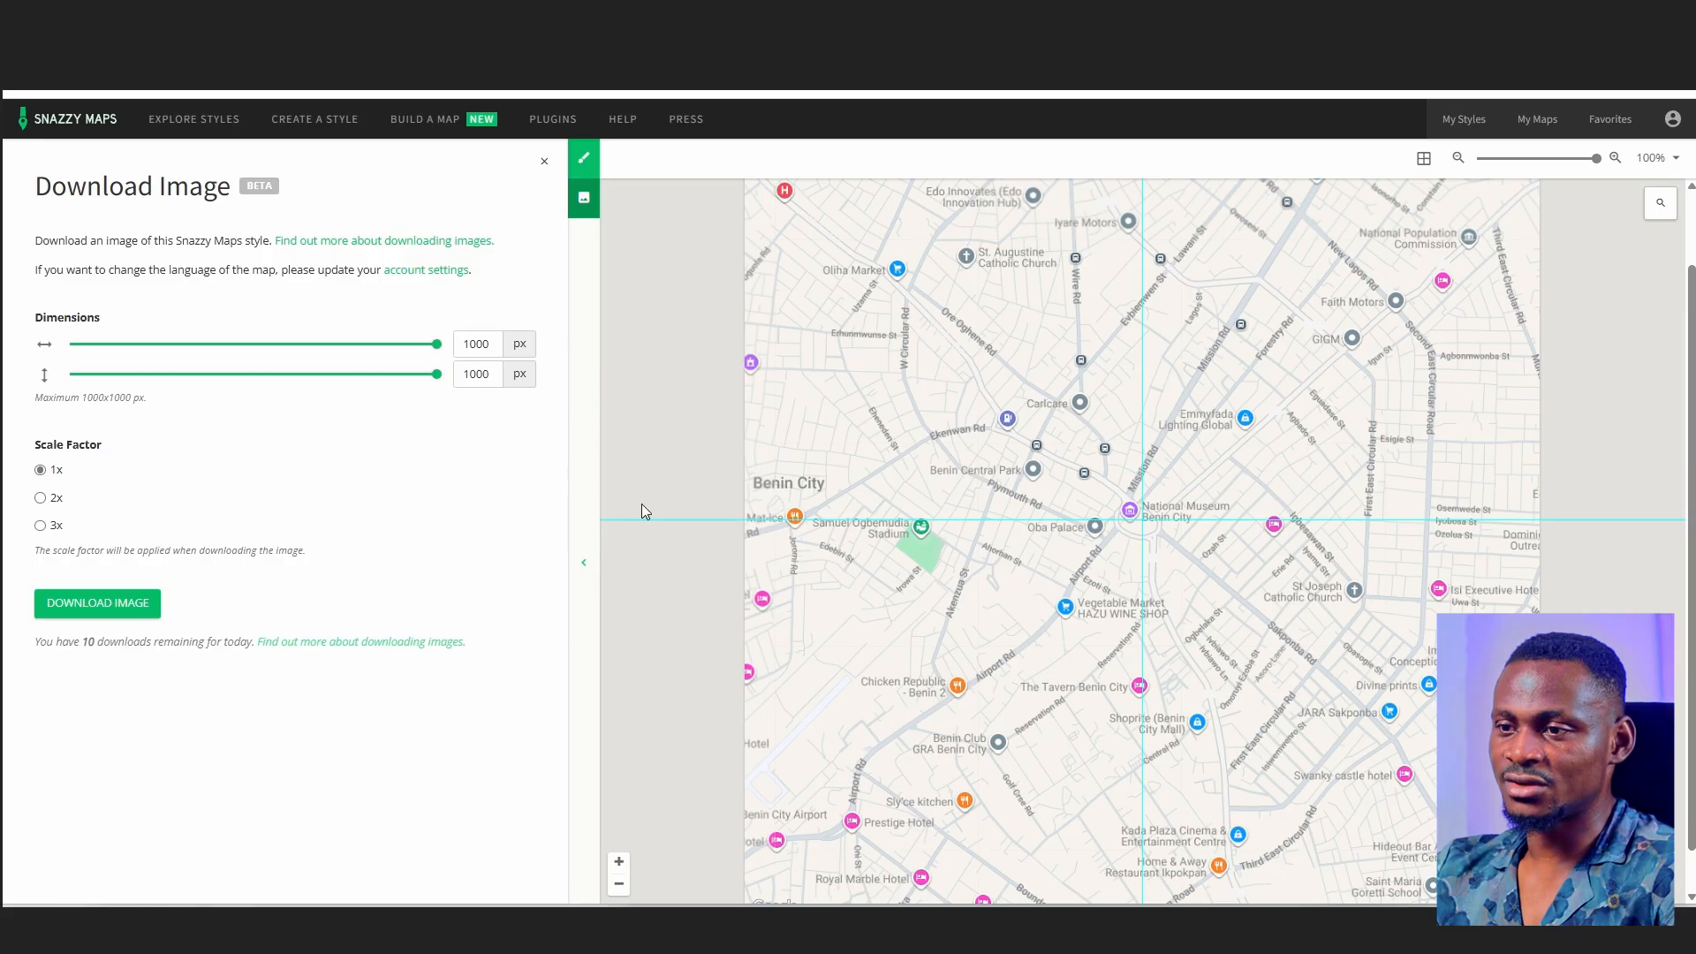
- Compare the scale factor options, set the scale factor to 2x and download the map image
left_click(53, 473)
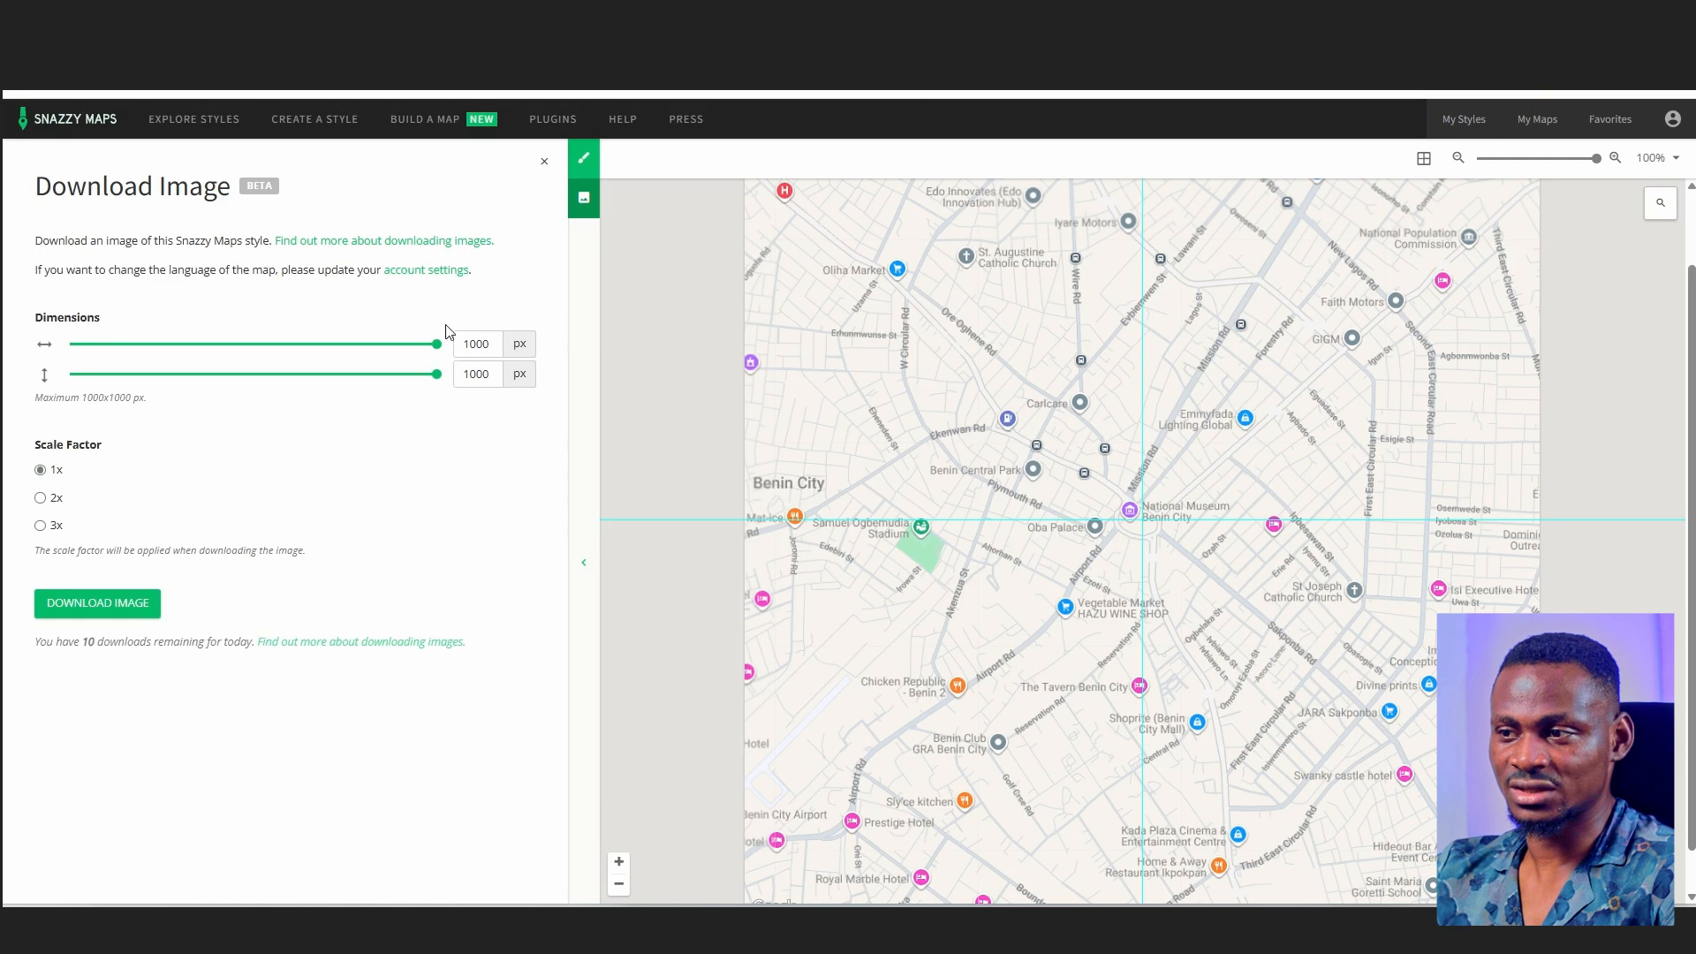
left_click(41, 498)
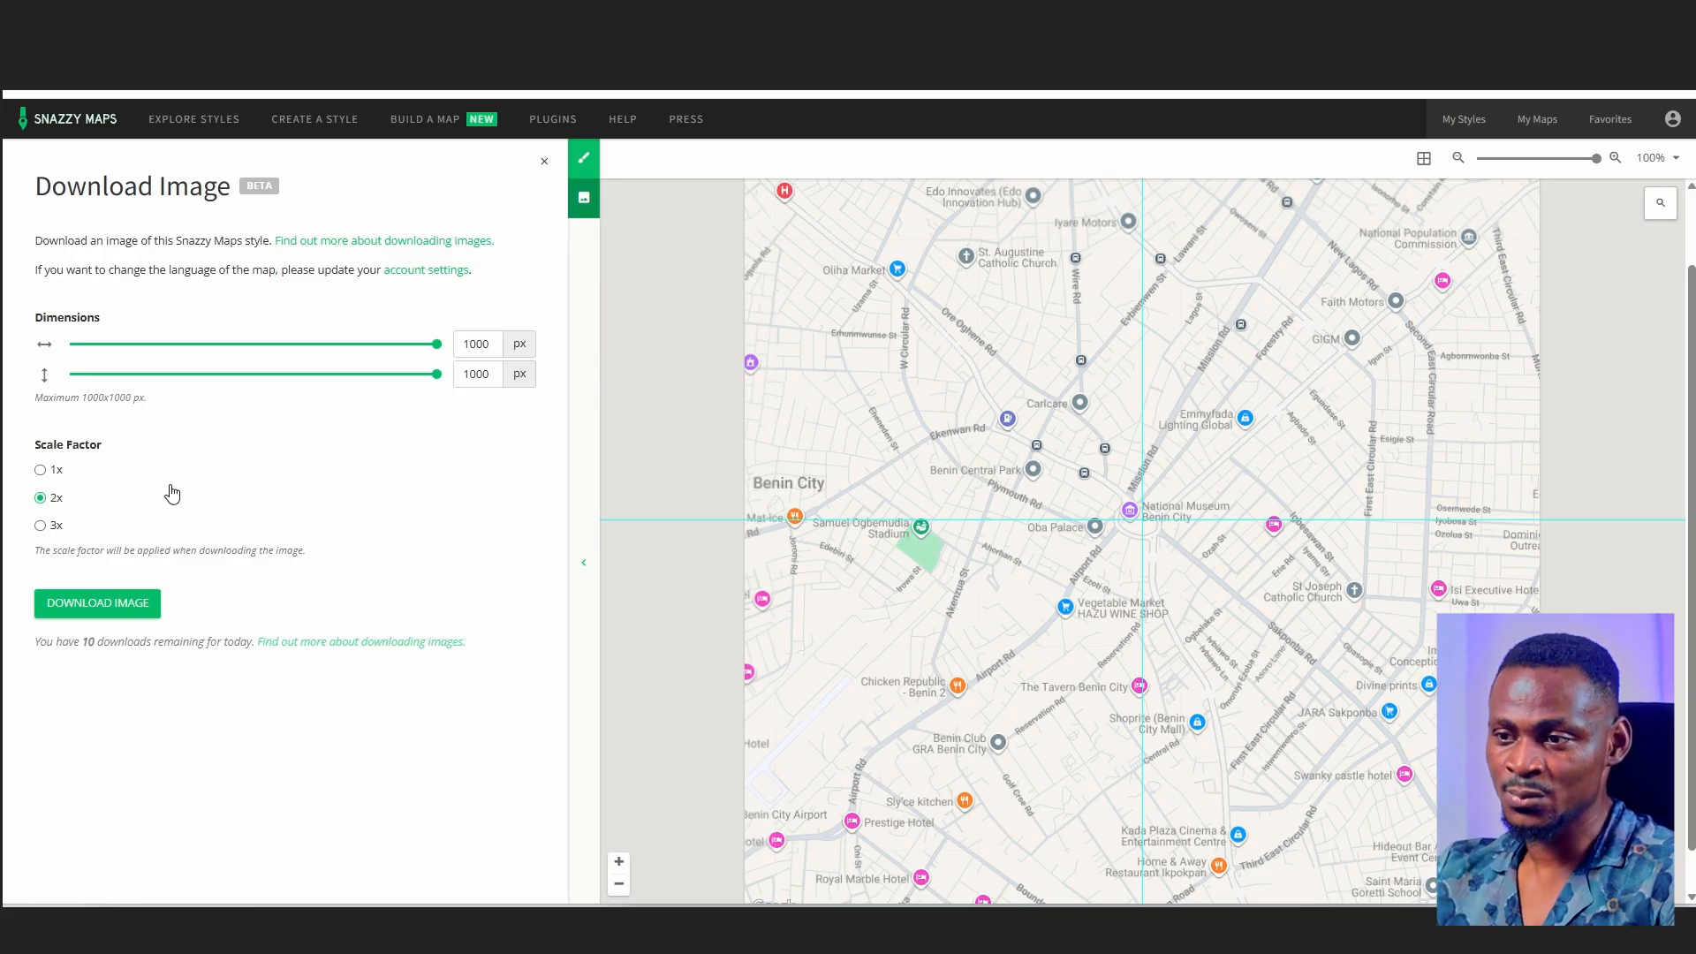
left_click(39, 526)
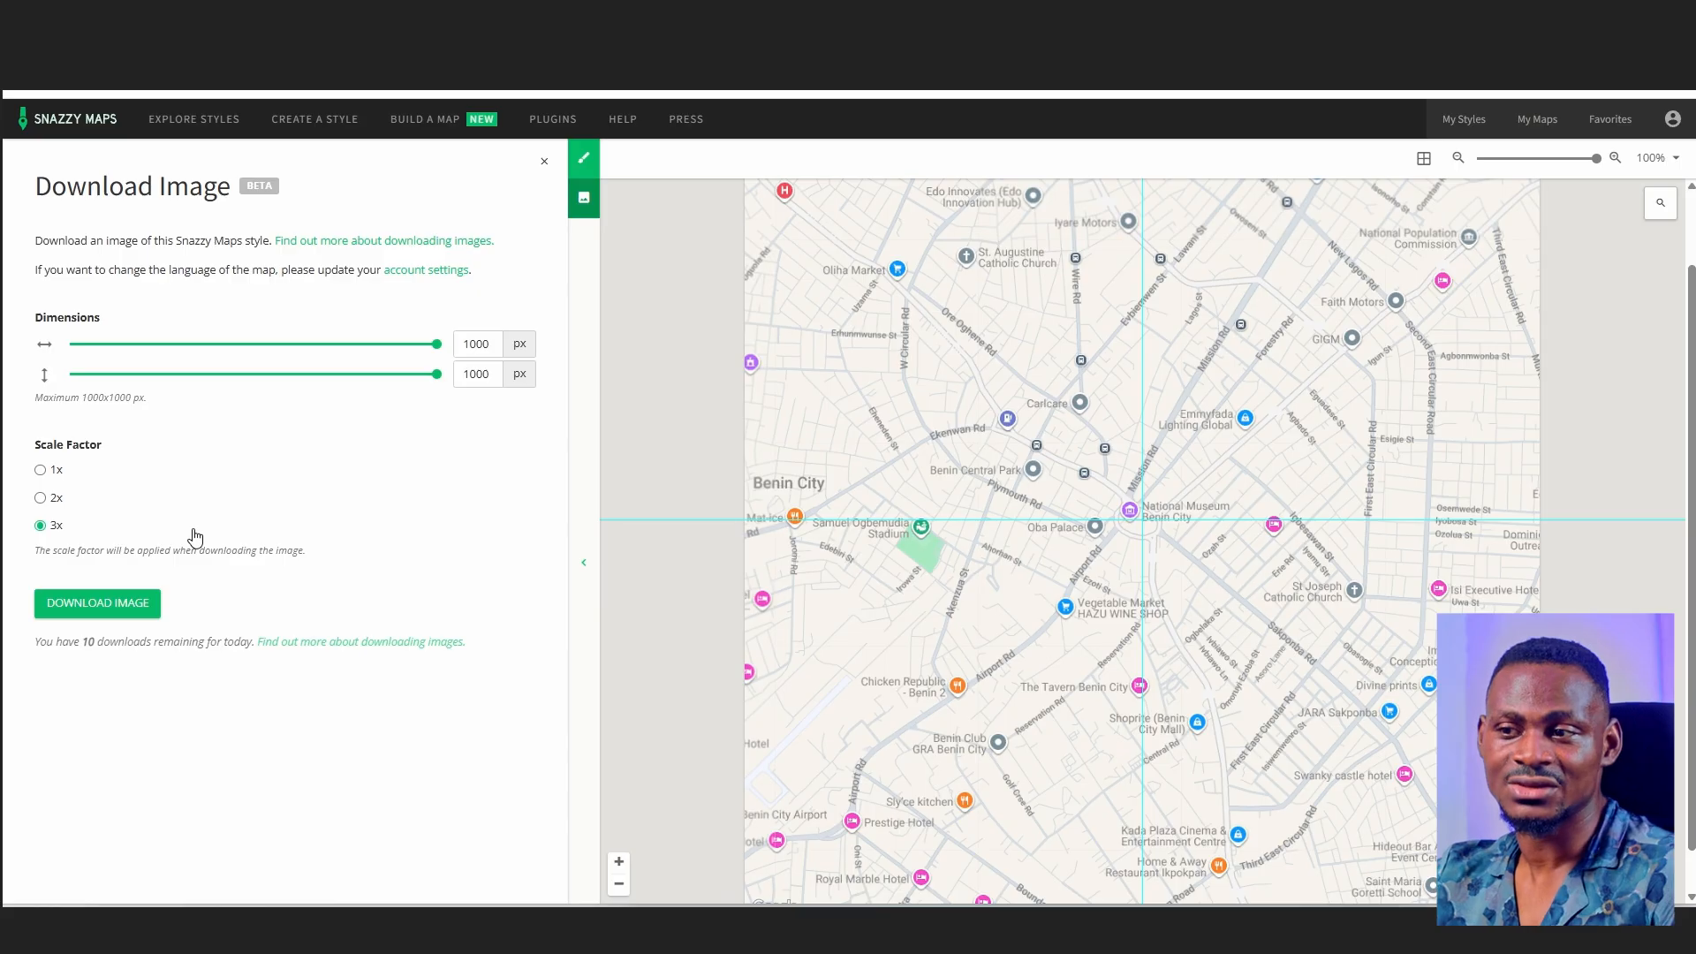
left_click(40, 497)
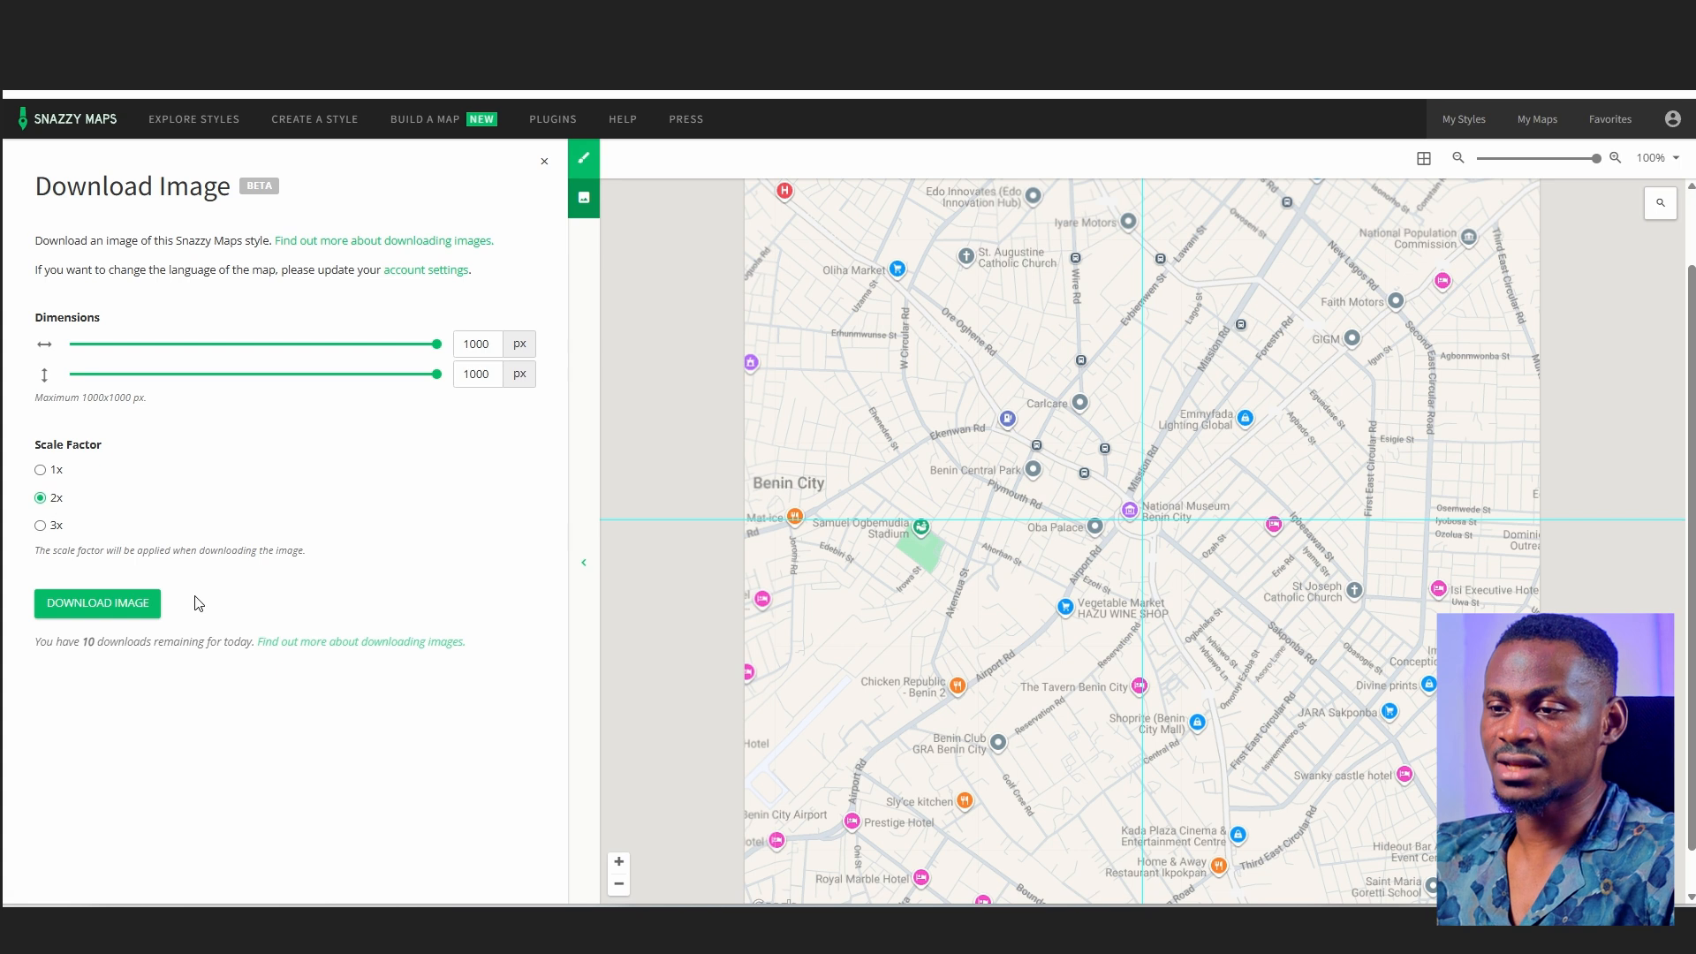
left_click(146, 600)
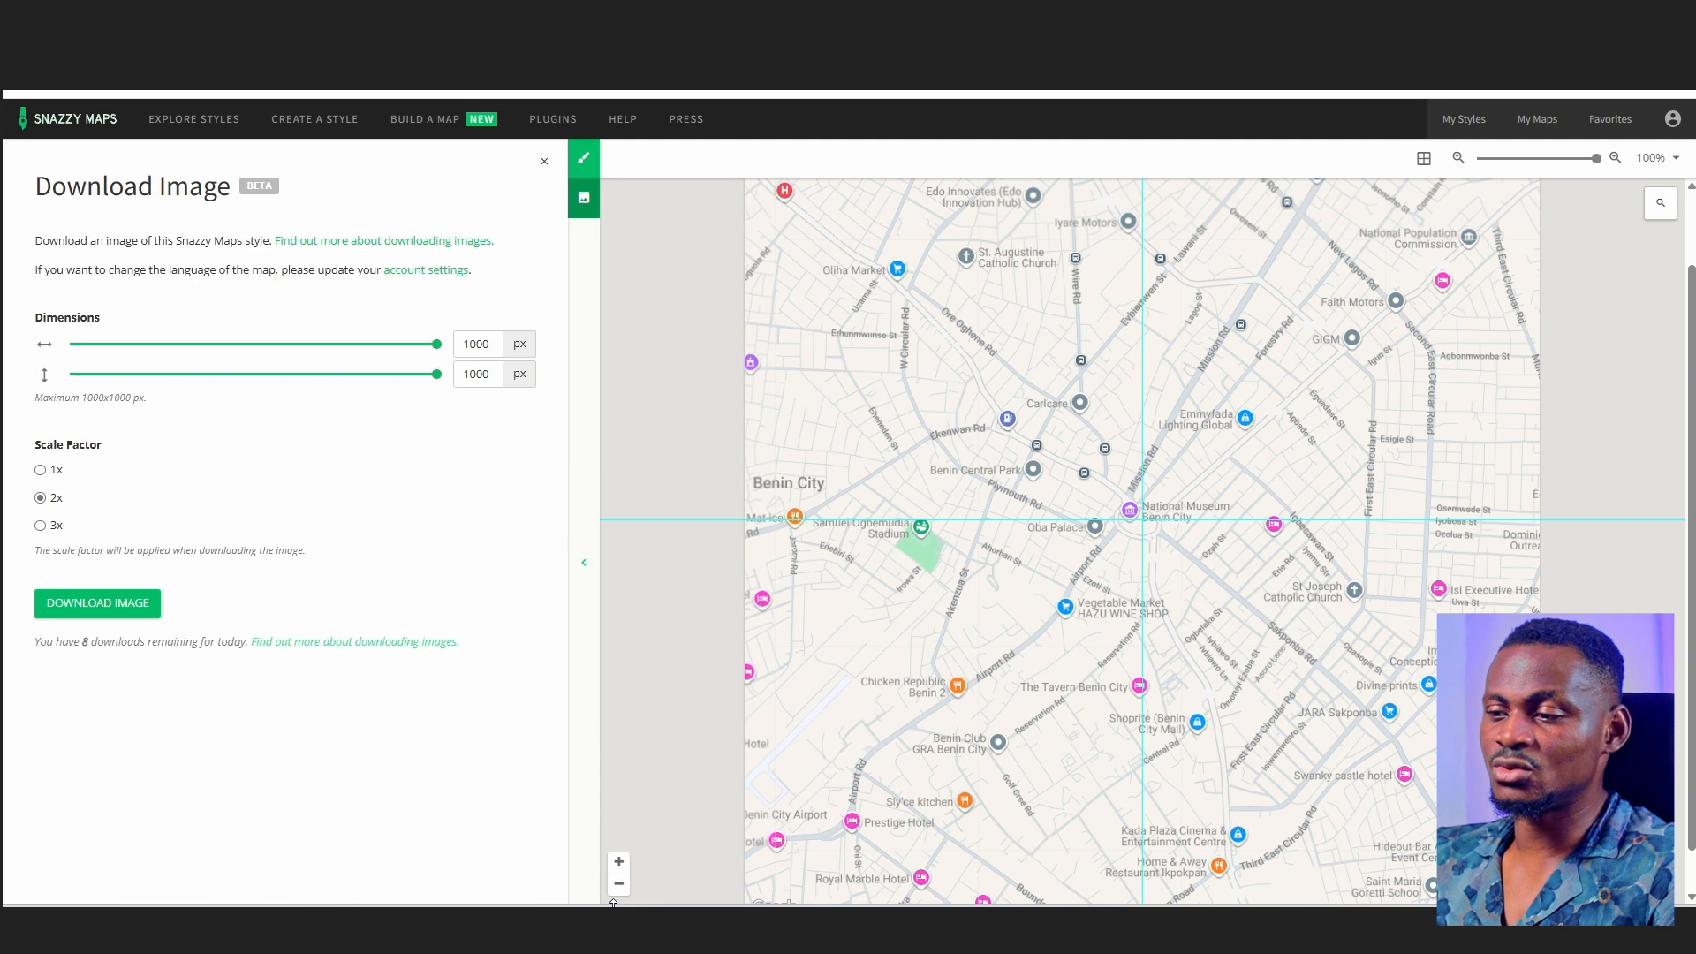
- Switch to File Explorer's Map folder in Downloads and view snazzy-image (35).png as a large thumbnail
left_click(687, 924)
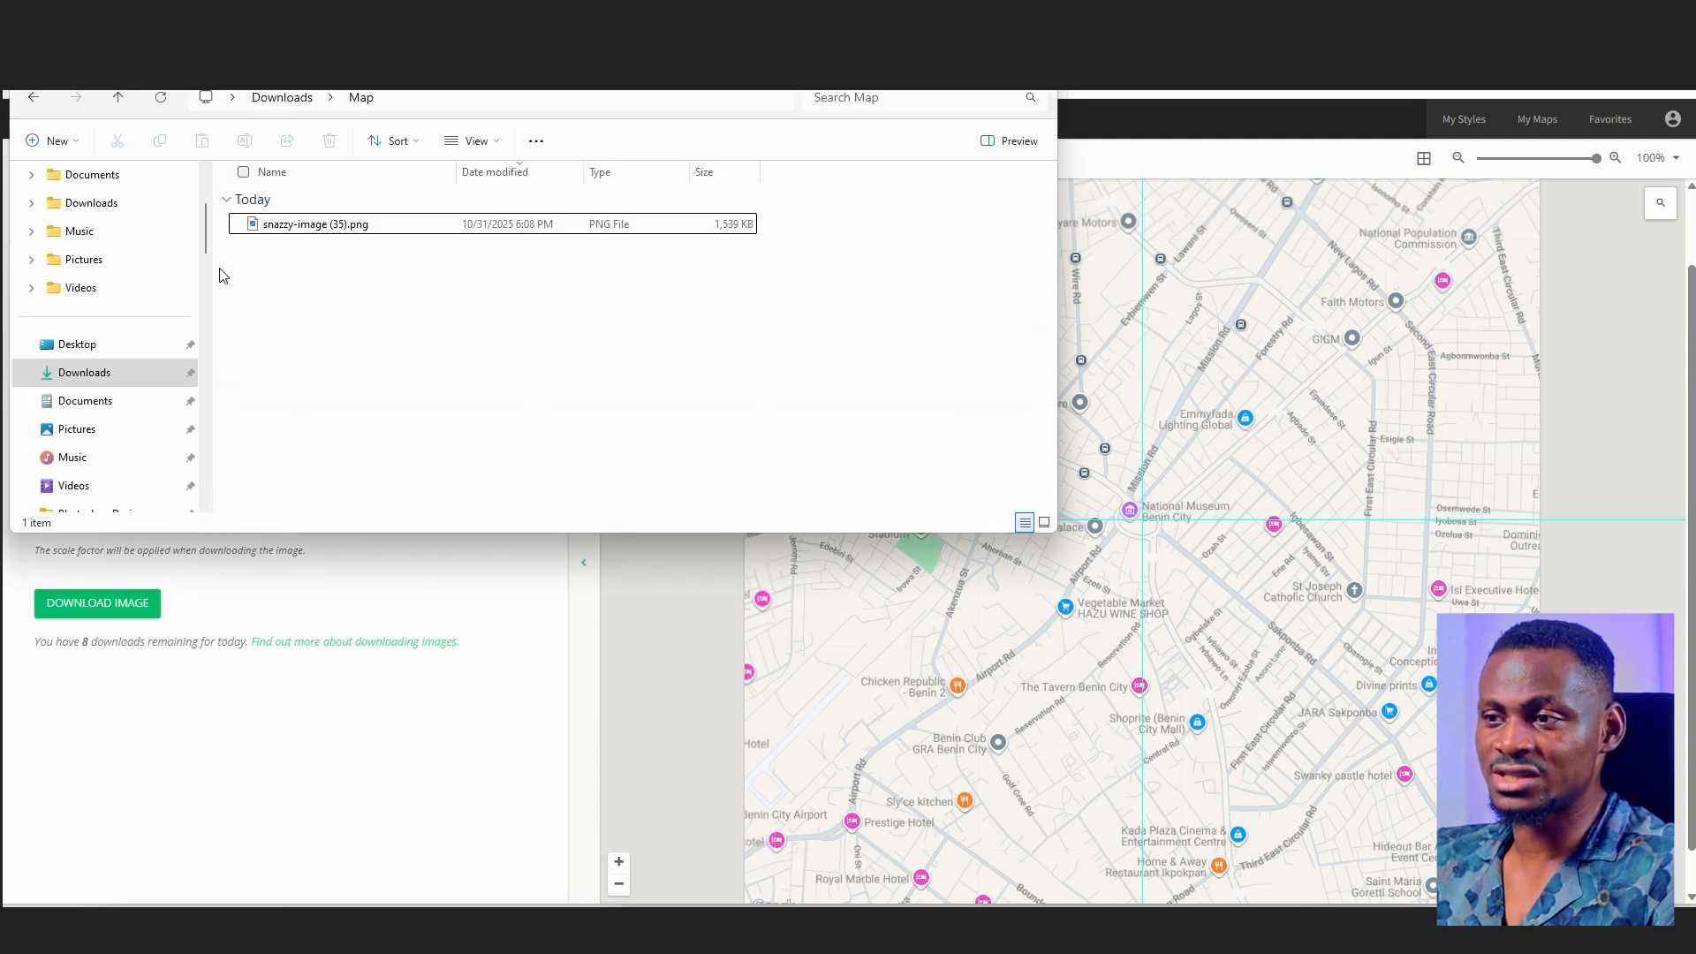
left_click(1045, 522)
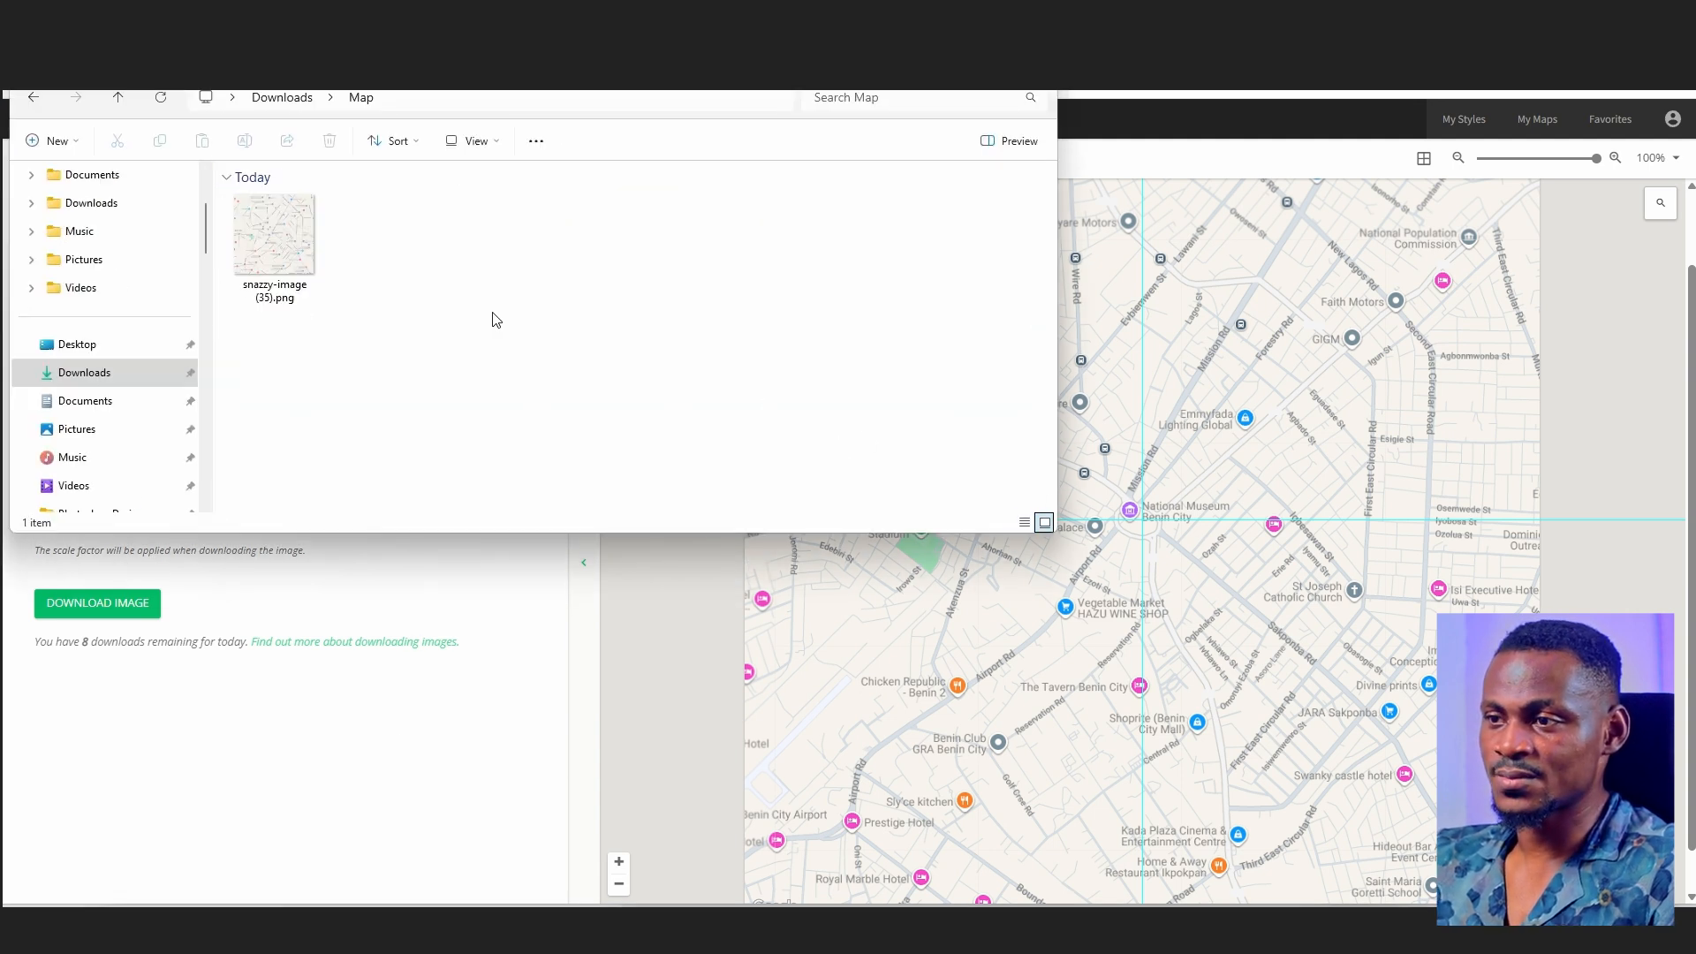
scroll(298, 280, "up", 3, "ctrl")
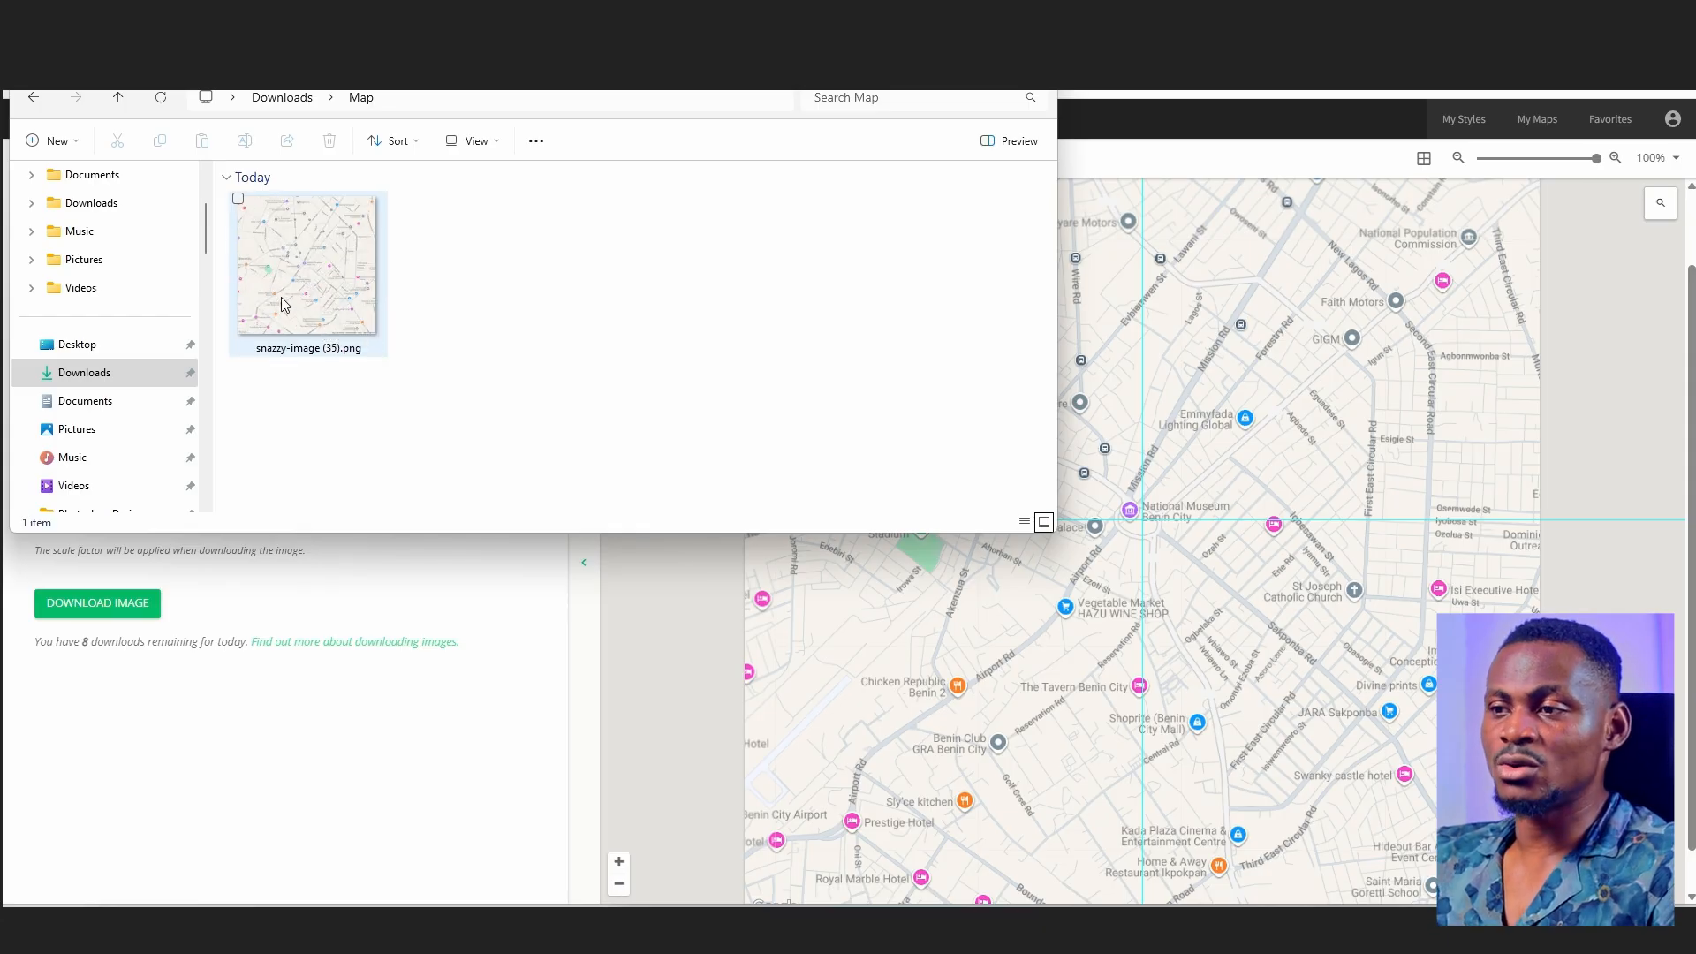
mouse_move(296, 290)
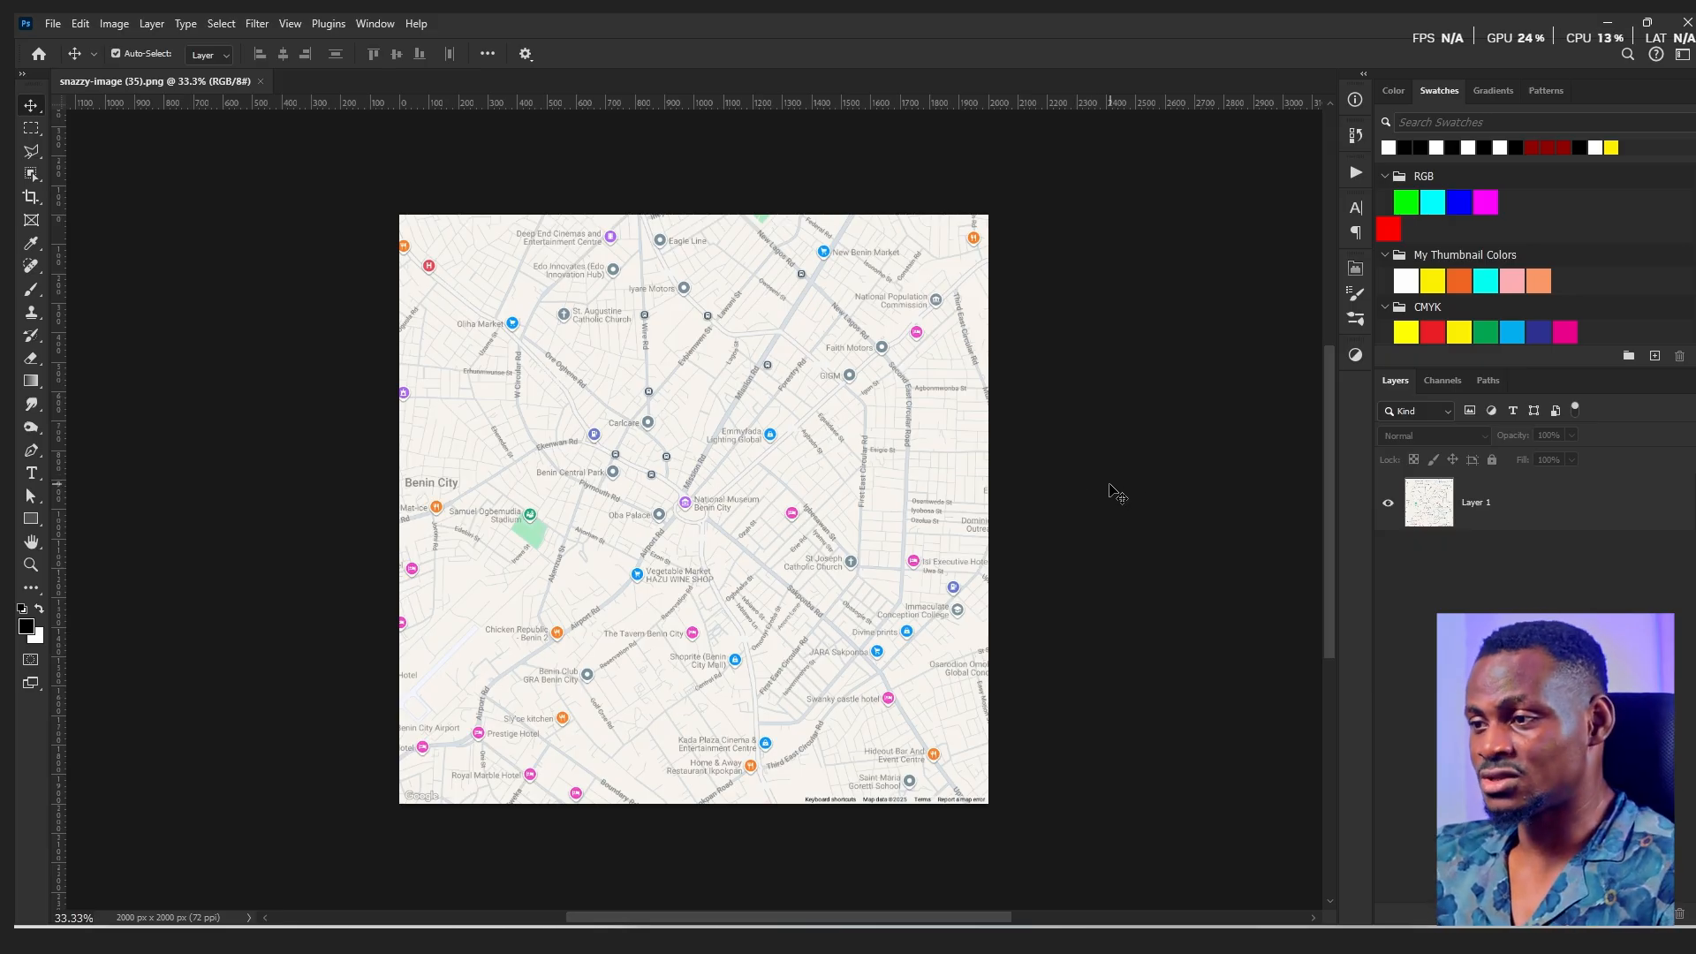
- Check the map image's size in pixels in Photoshop, leaving Image Size without applying changes
left_click(117, 24)
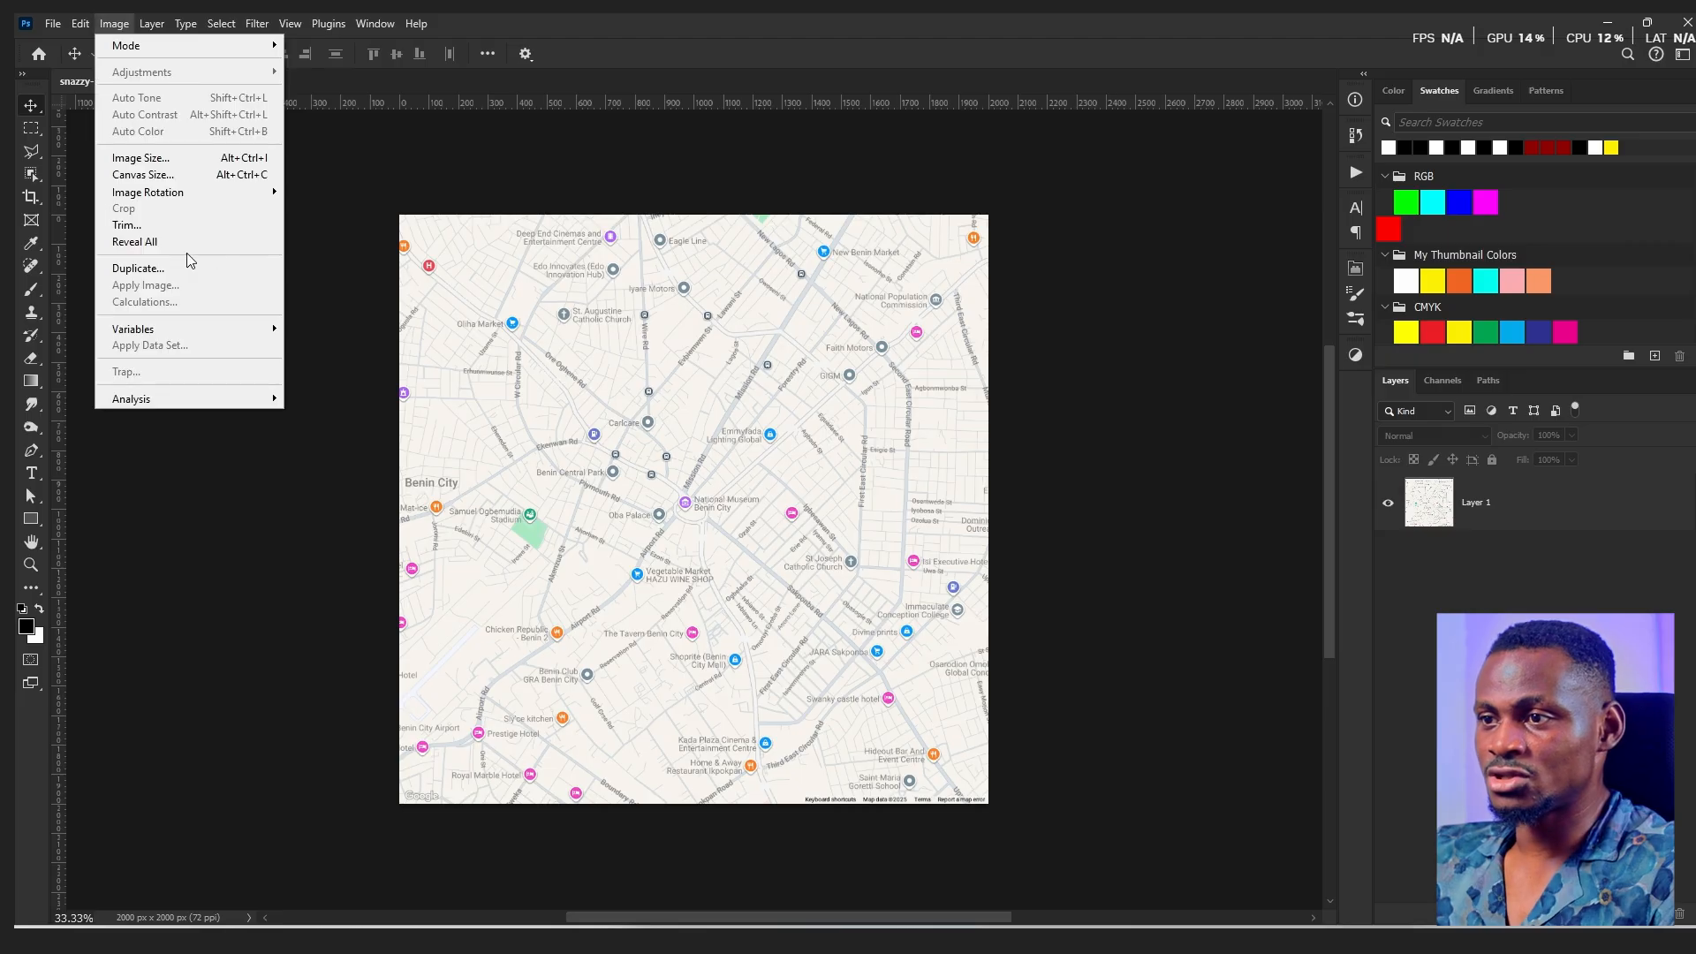
left_click(162, 159)
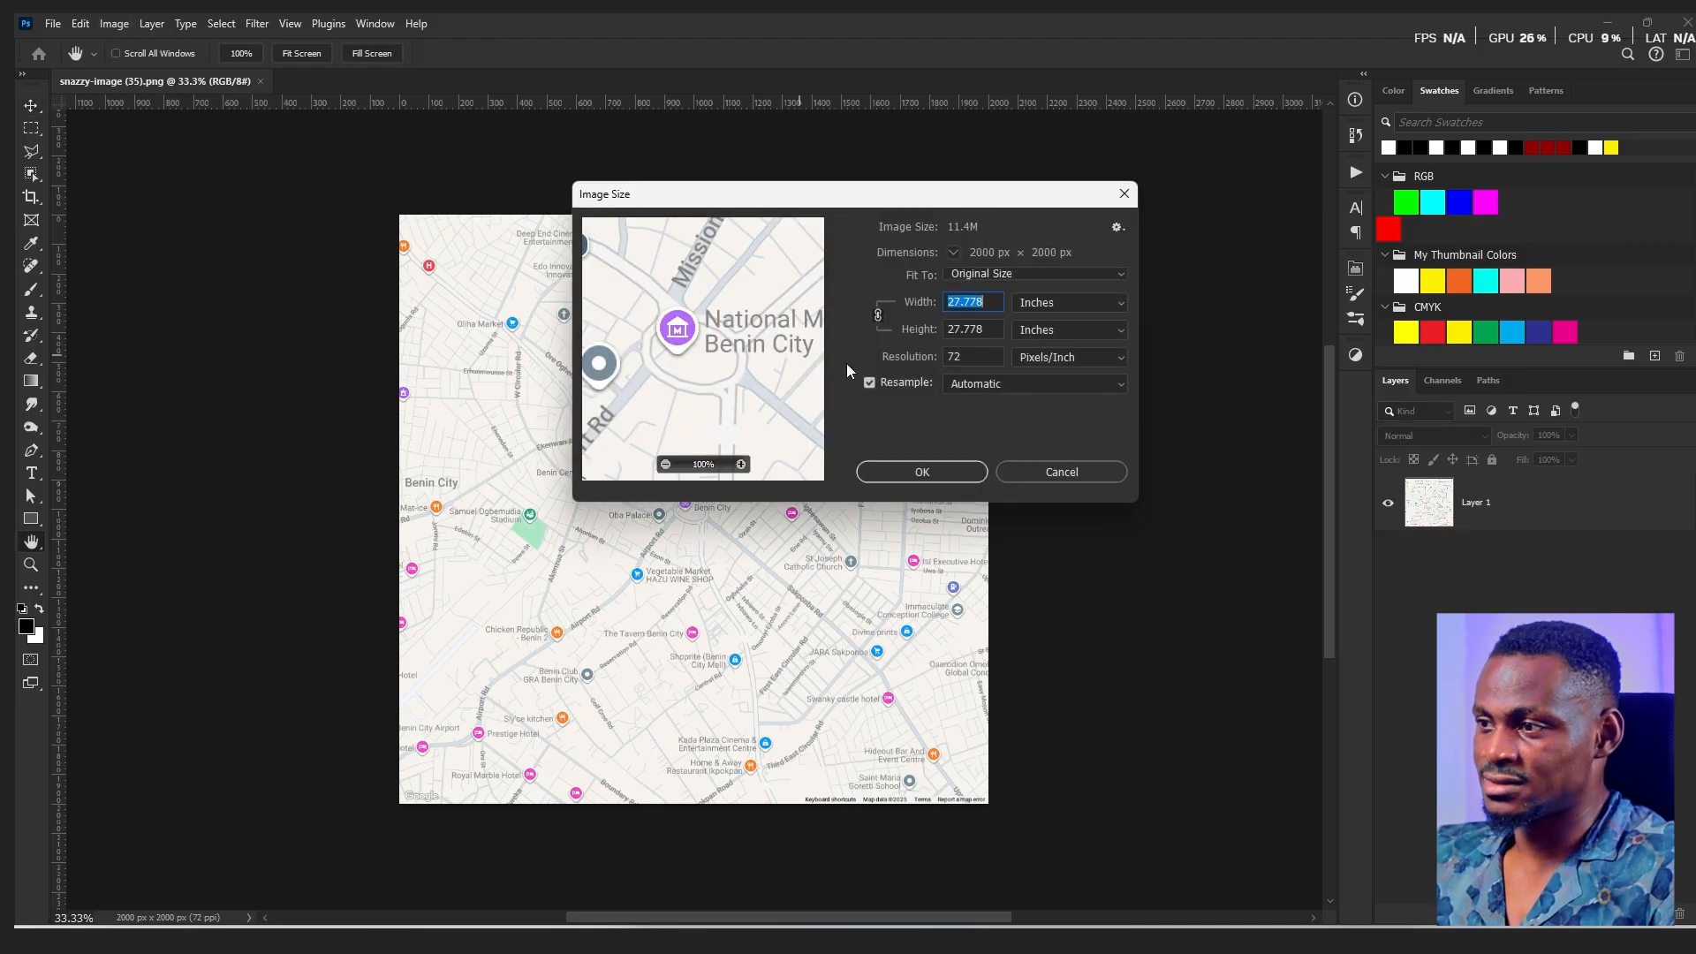
left_click(1060, 303)
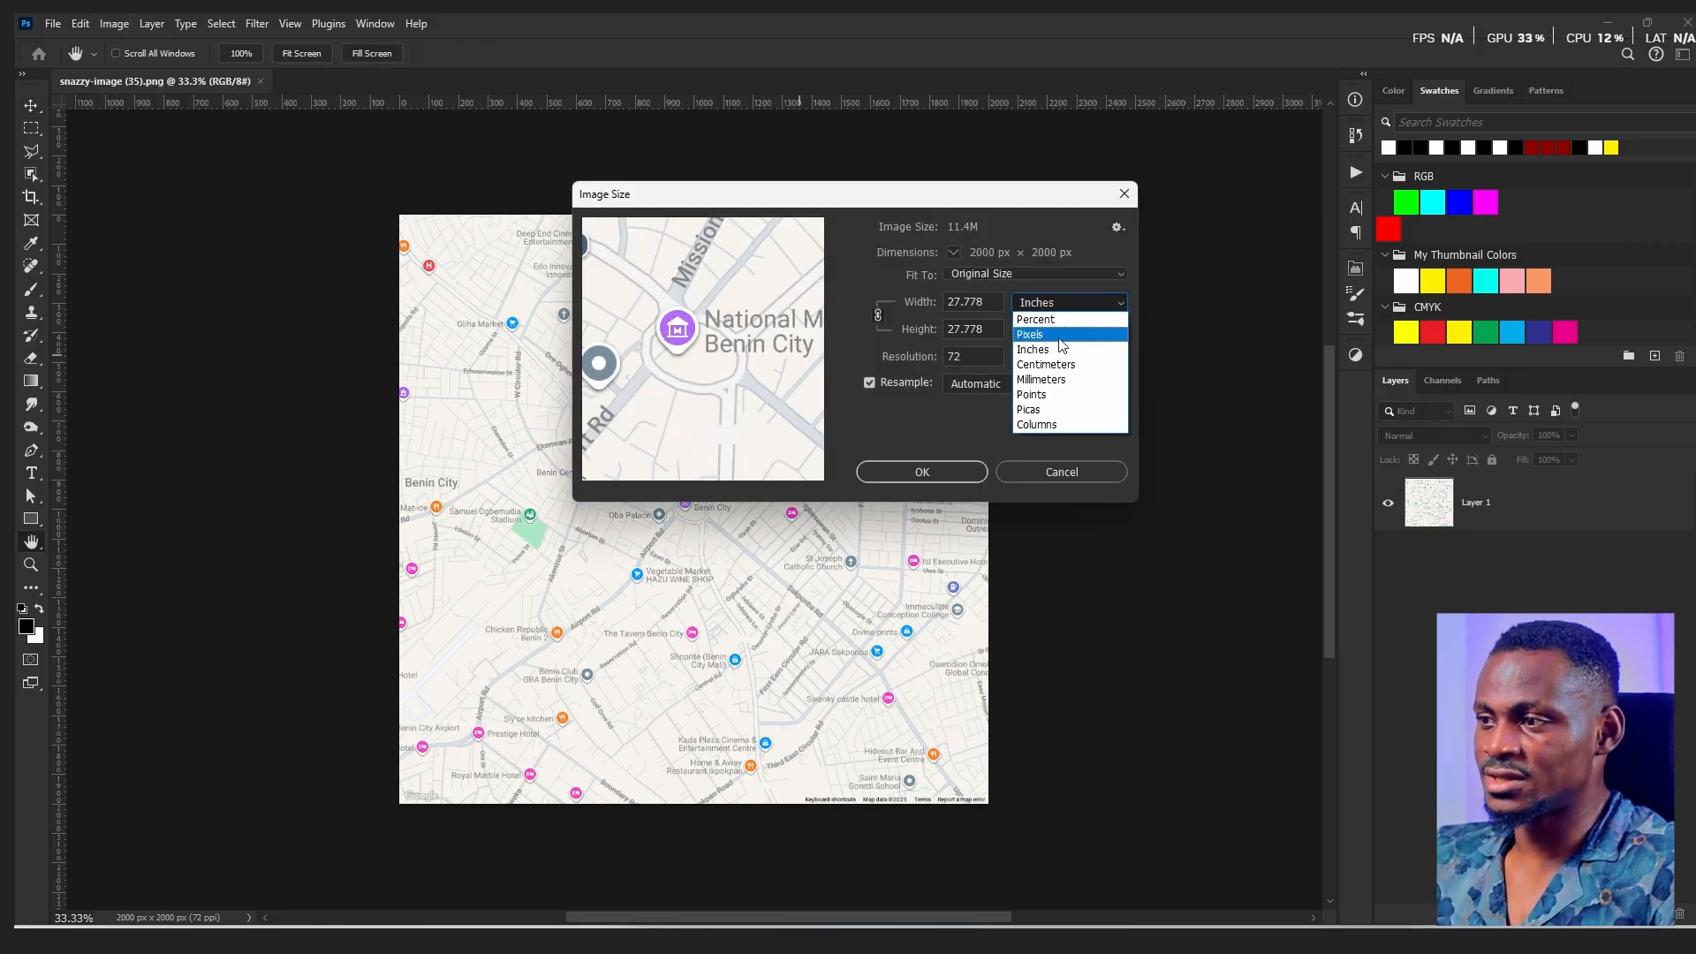
left_click(1047, 325)
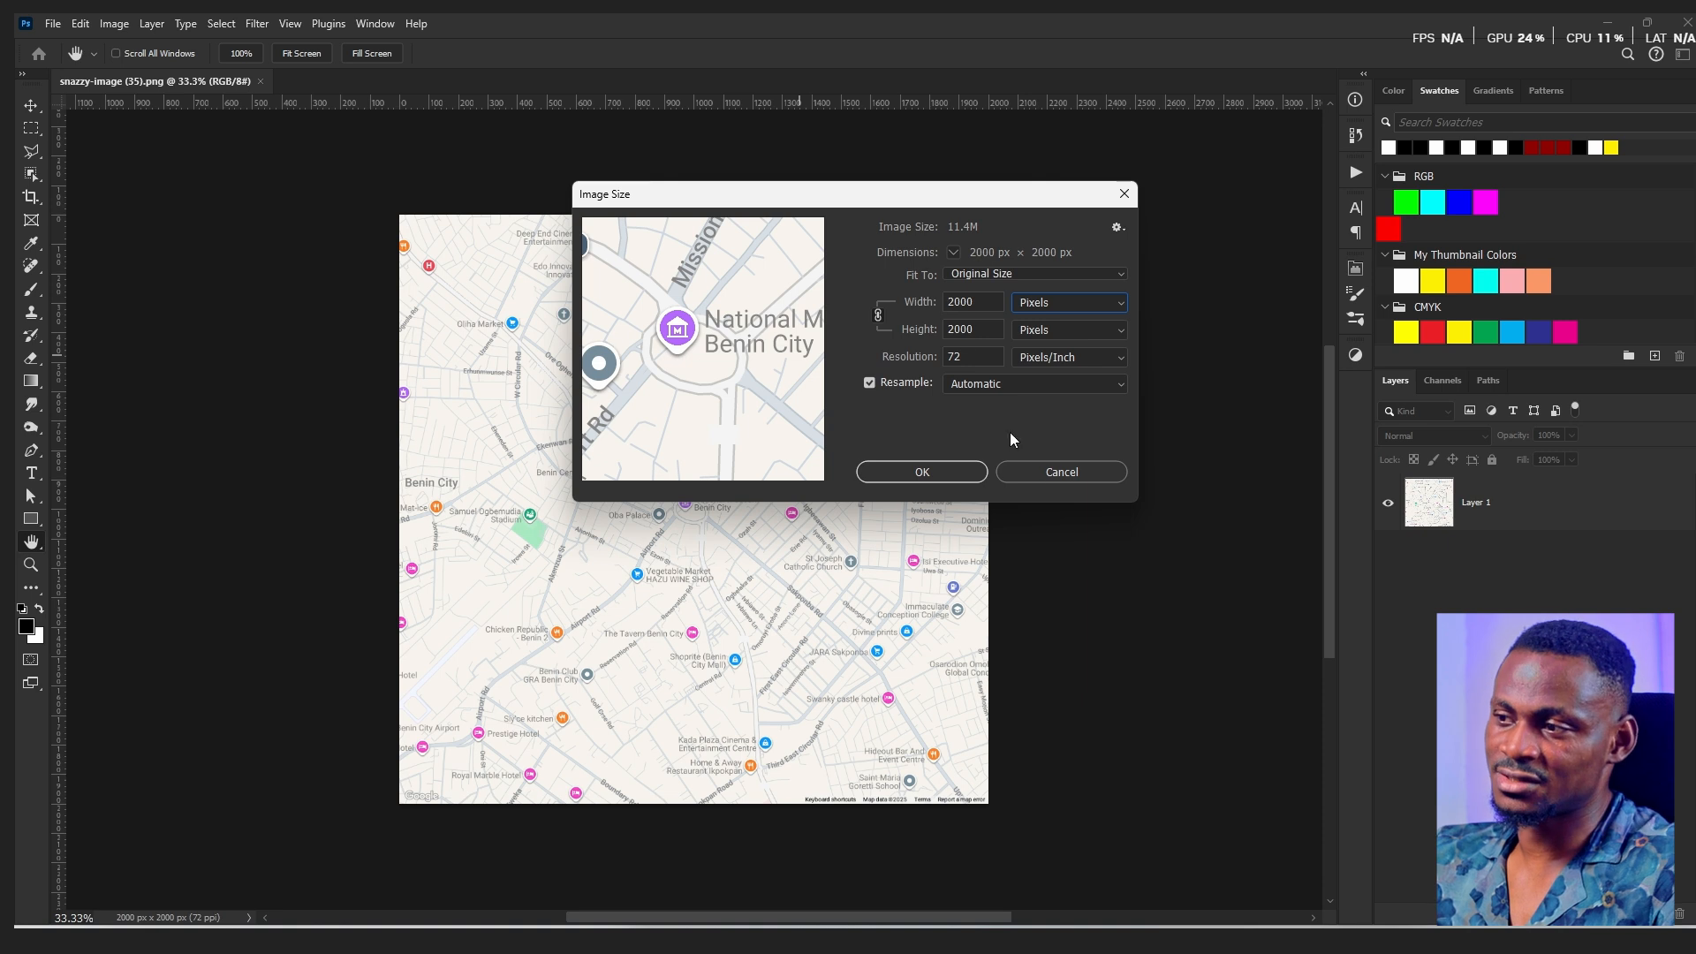
left_click(1058, 477)
key("v")
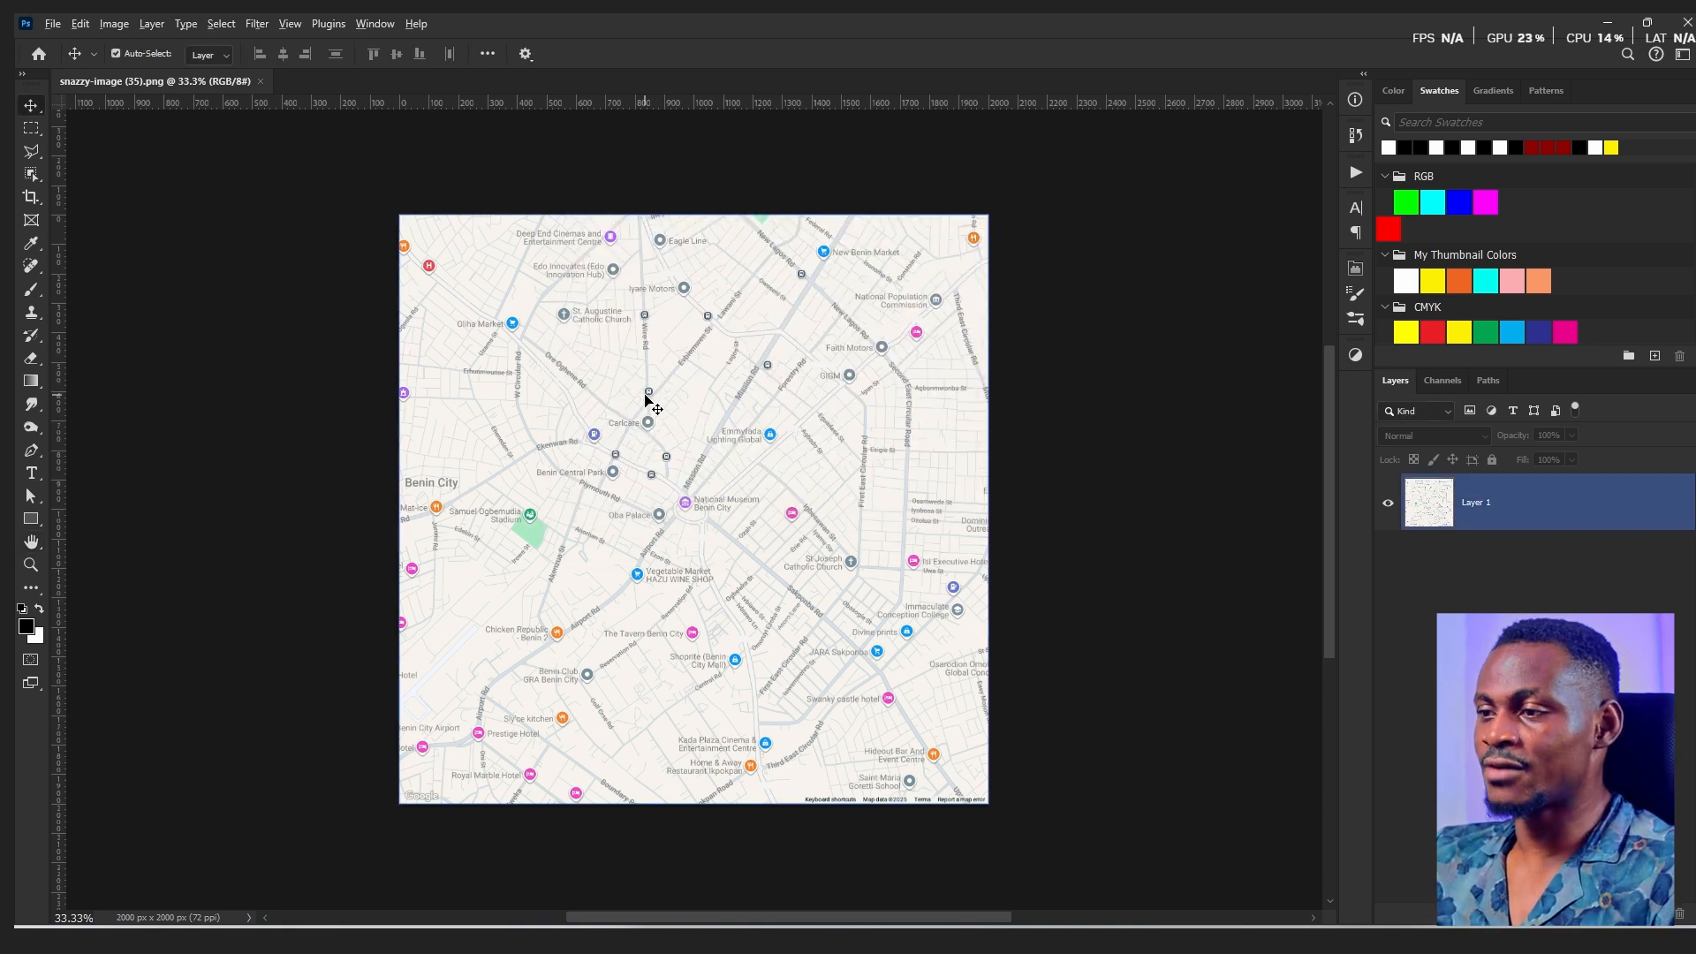
- Extend the canvas on all sides of the map with the Crop tool to about 6837 × 5913 px, keeping the map near its centre
scroll(649, 397, "down", 5)
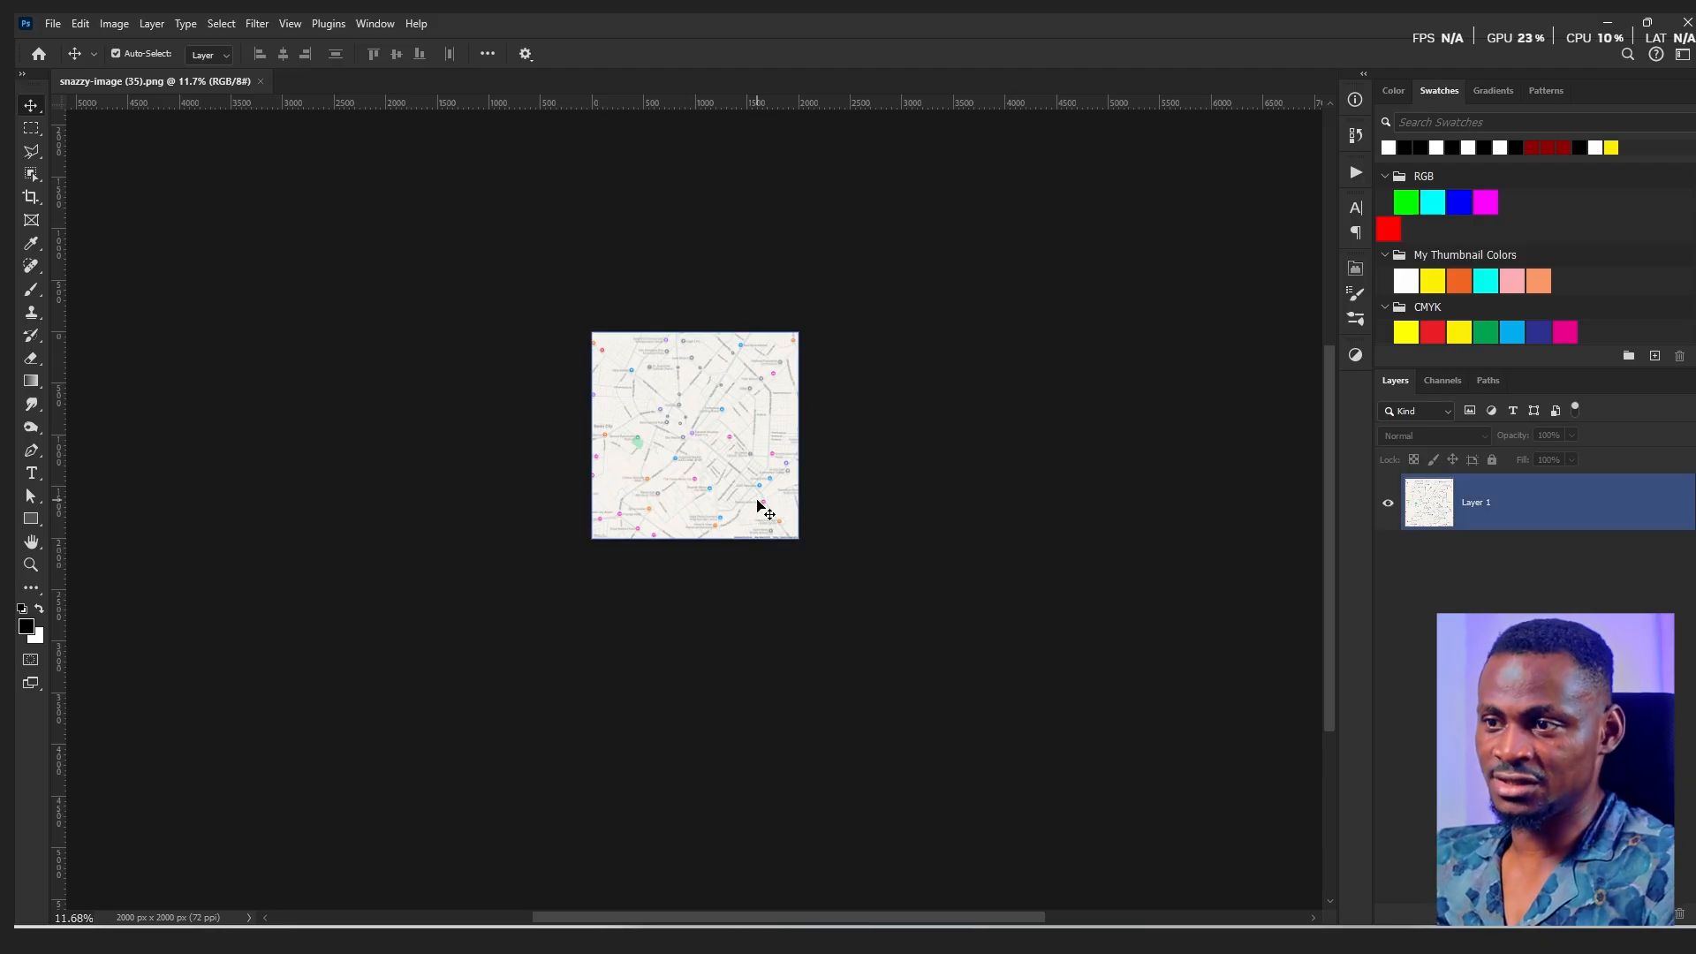
scroll(765, 512, "up", 3)
left_click(31, 196)
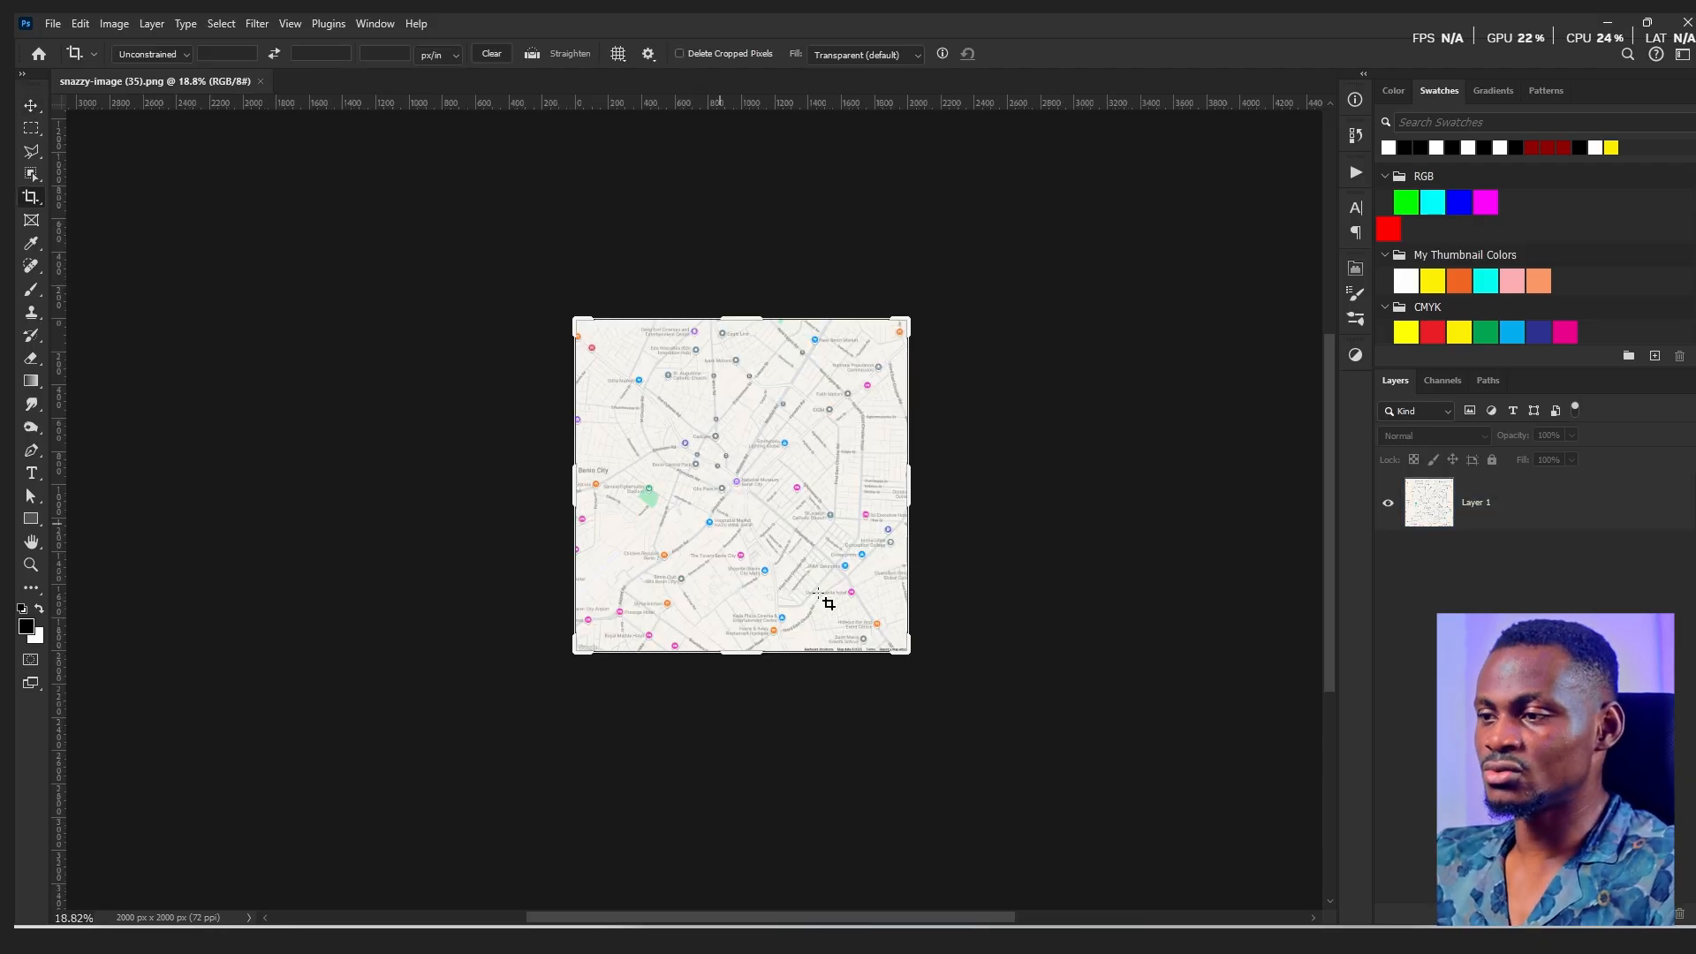
left_click_drag(742, 654, 736, 833)
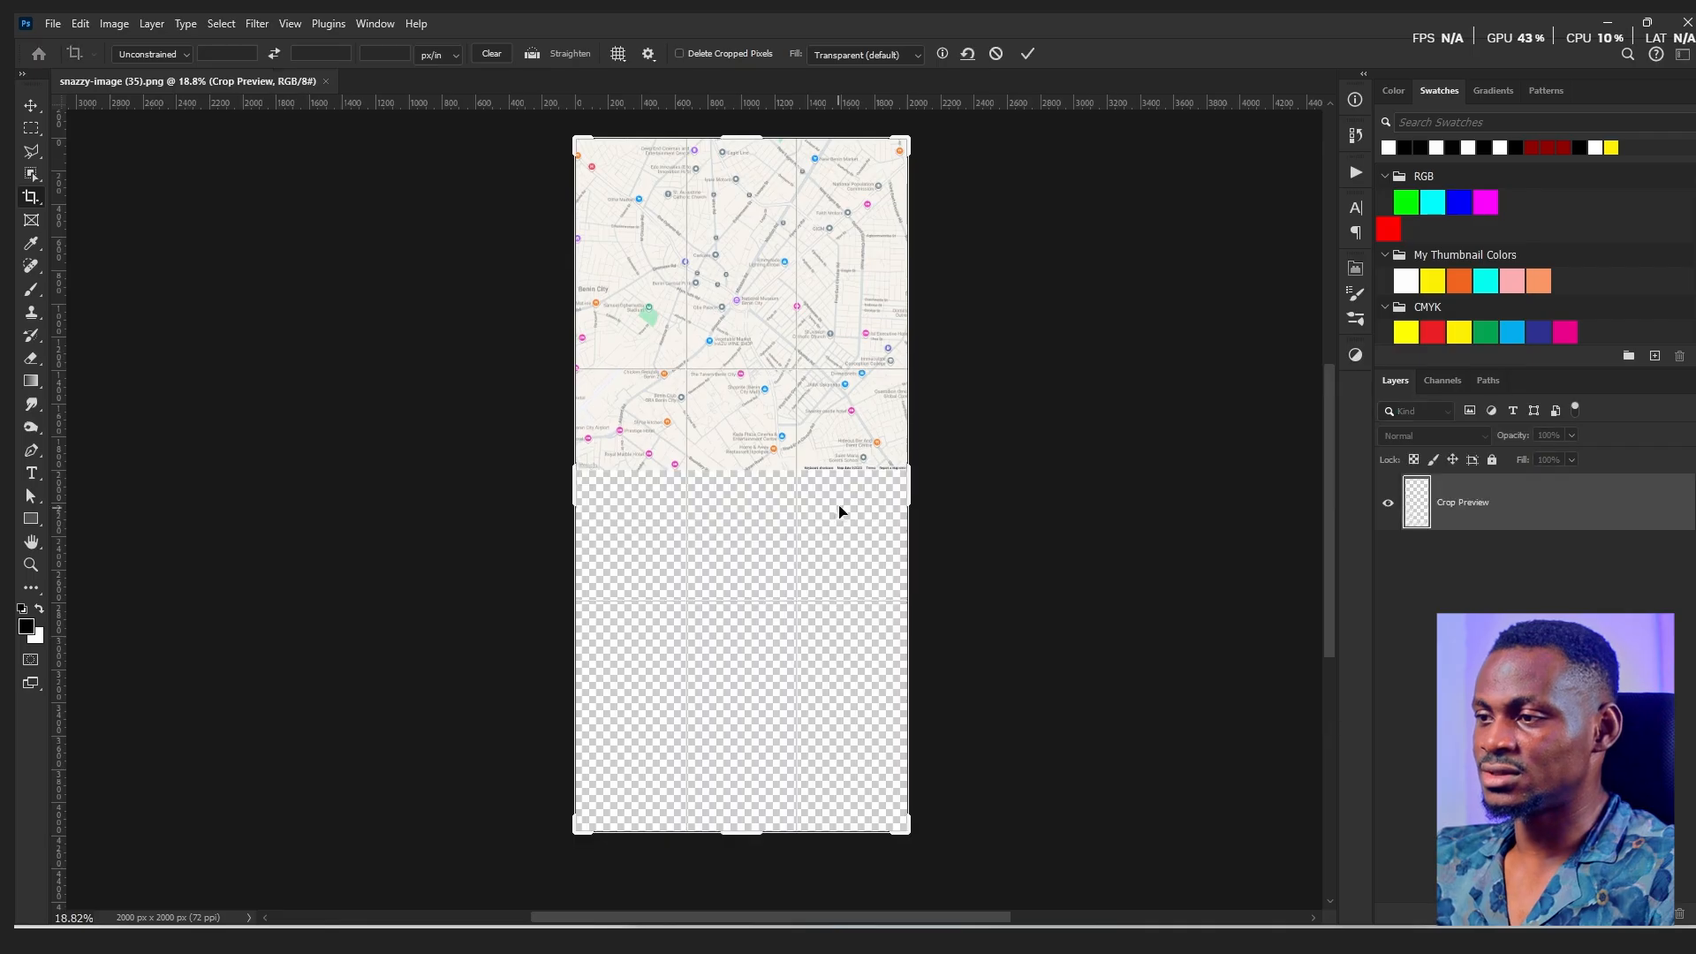
left_click_drag(910, 502, 1183, 482)
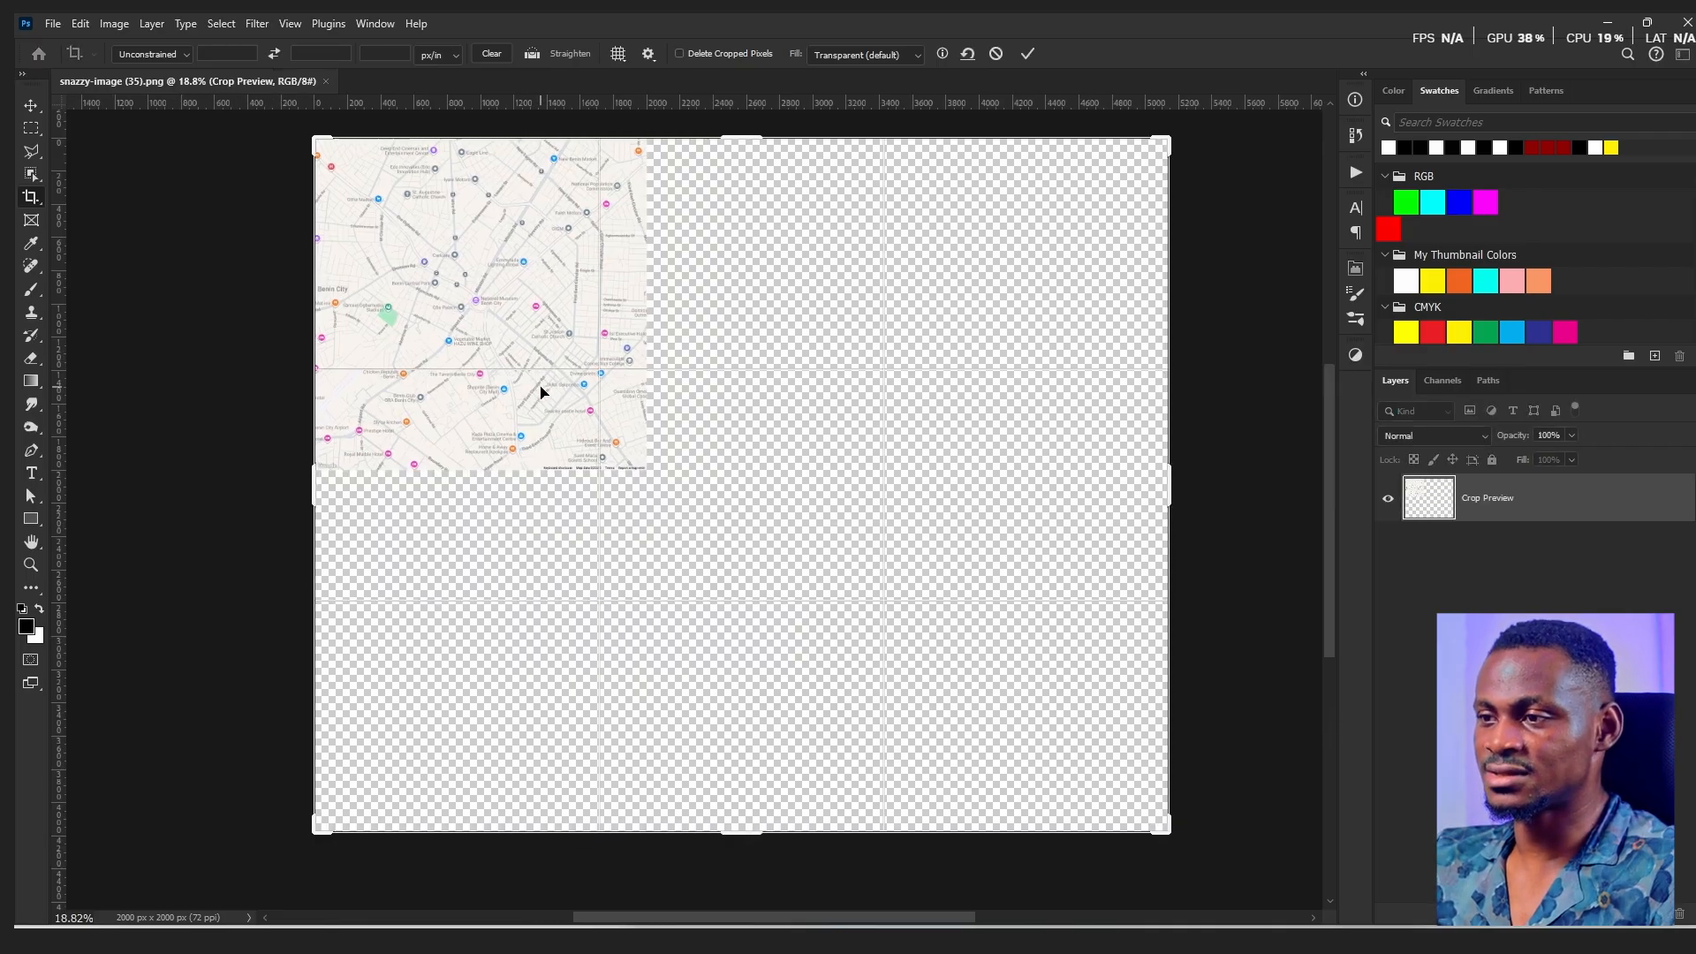
left_click_drag(378, 424, 590, 541)
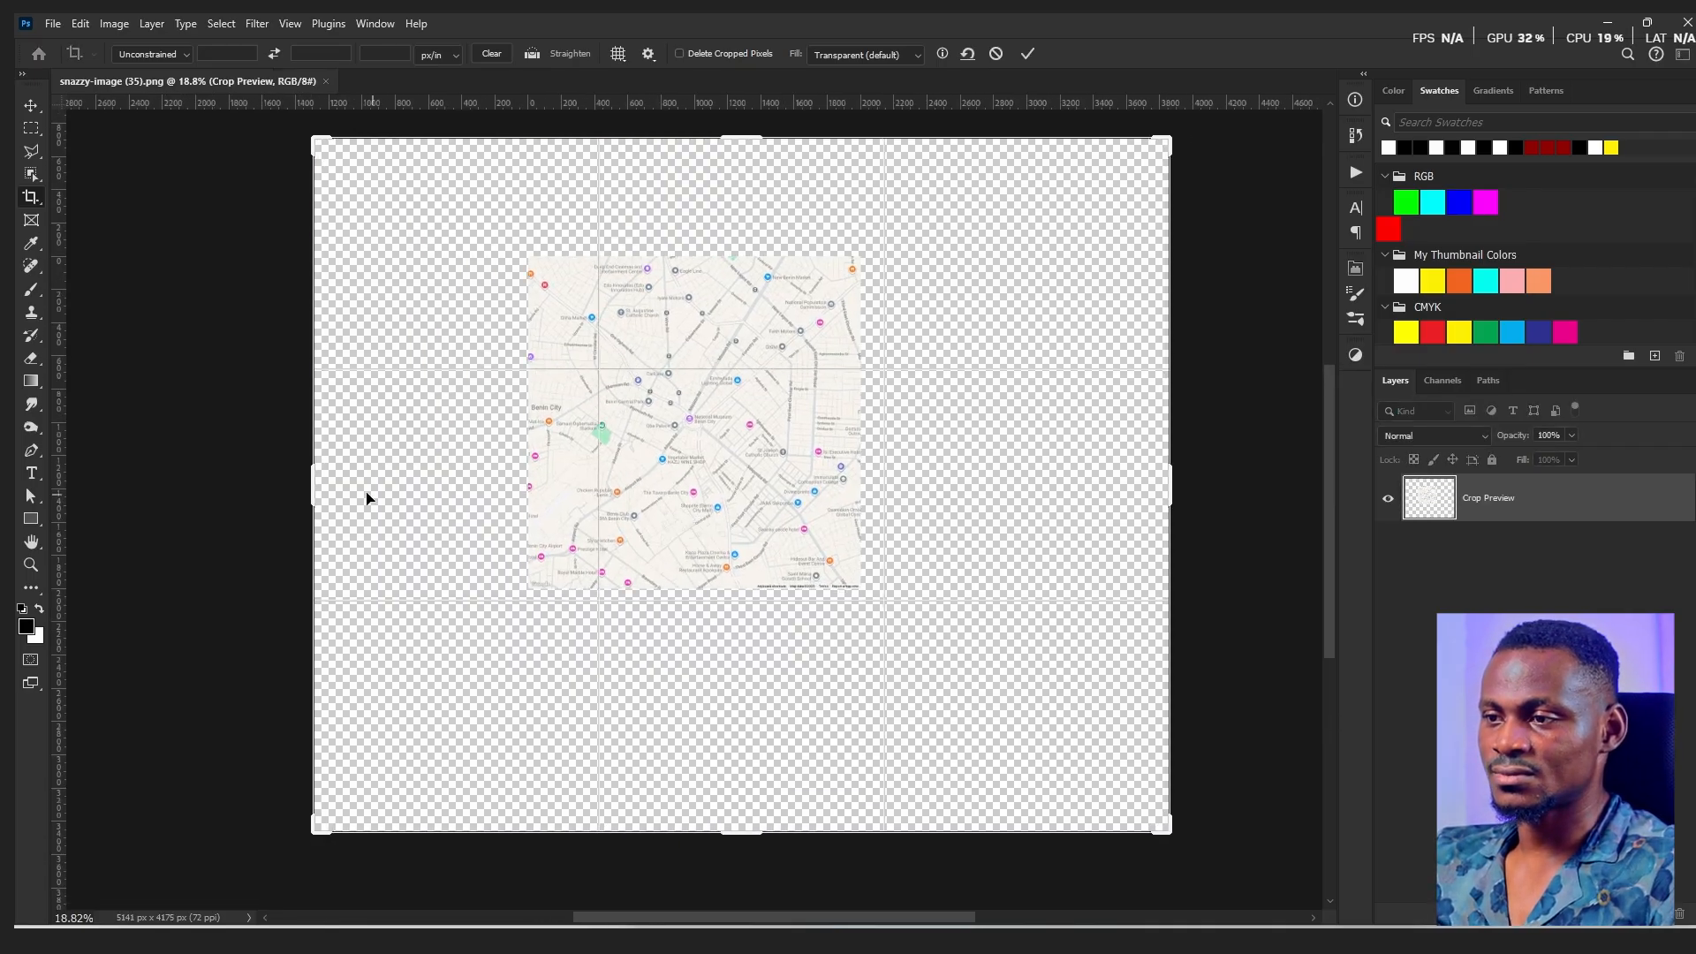
left_click_drag(303, 487, 249, 488)
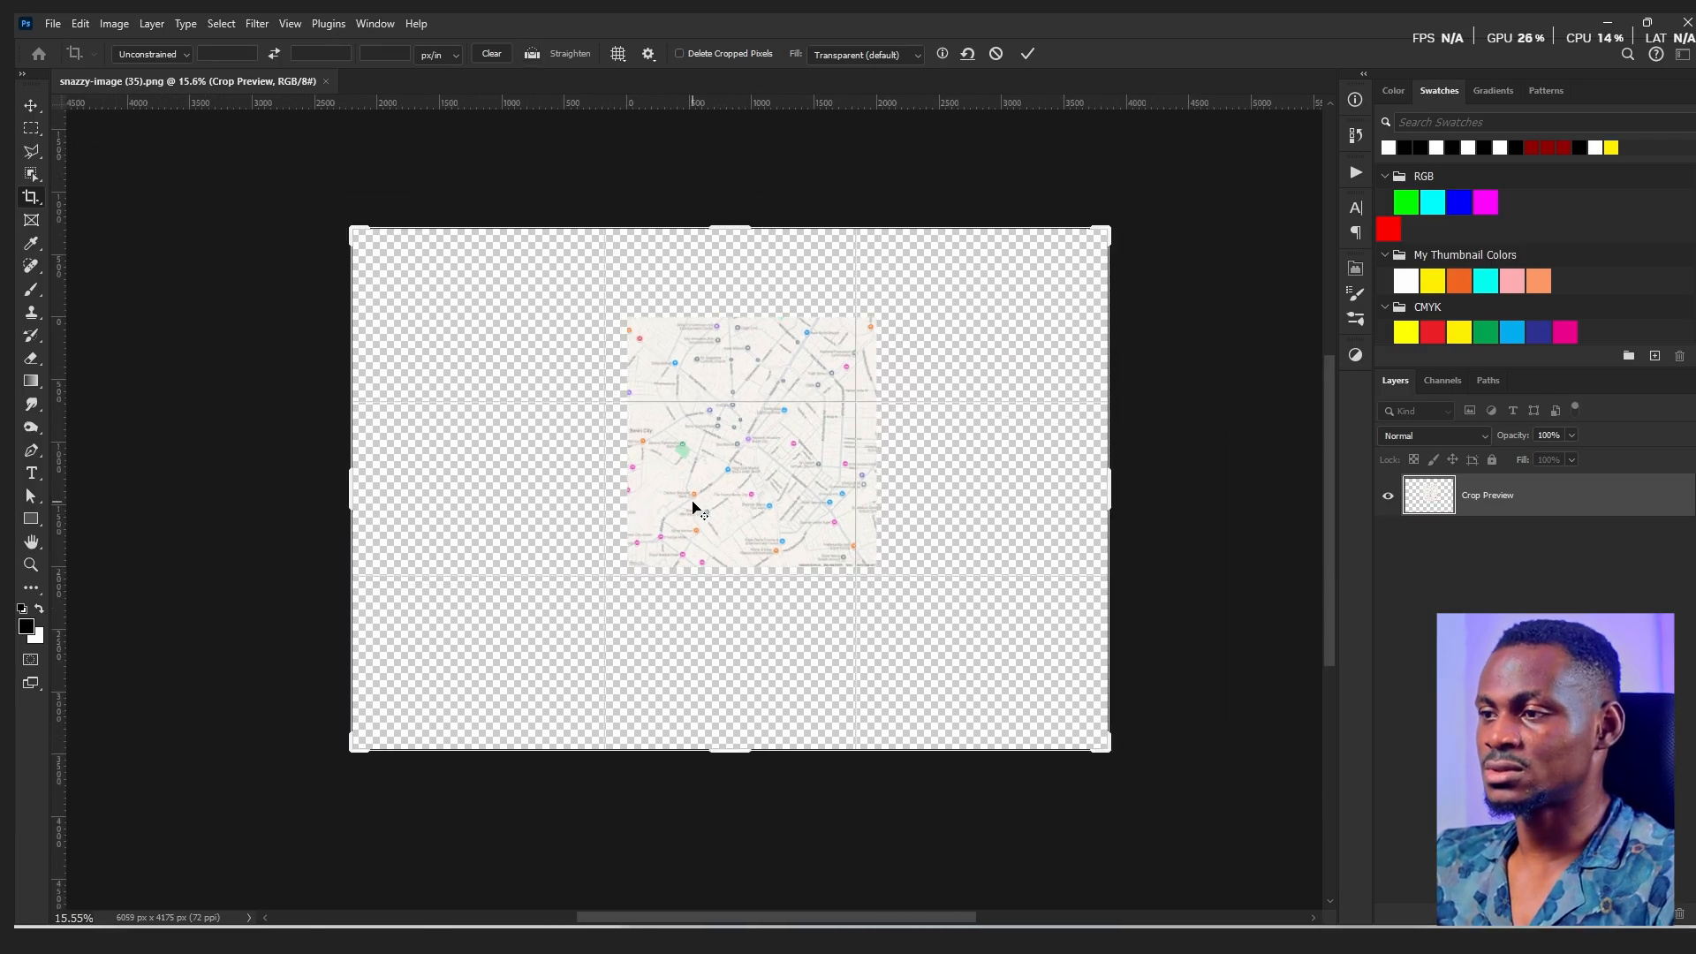
left_click_drag(740, 227, 761, 106)
left_click_drag(1107, 491, 1162, 482)
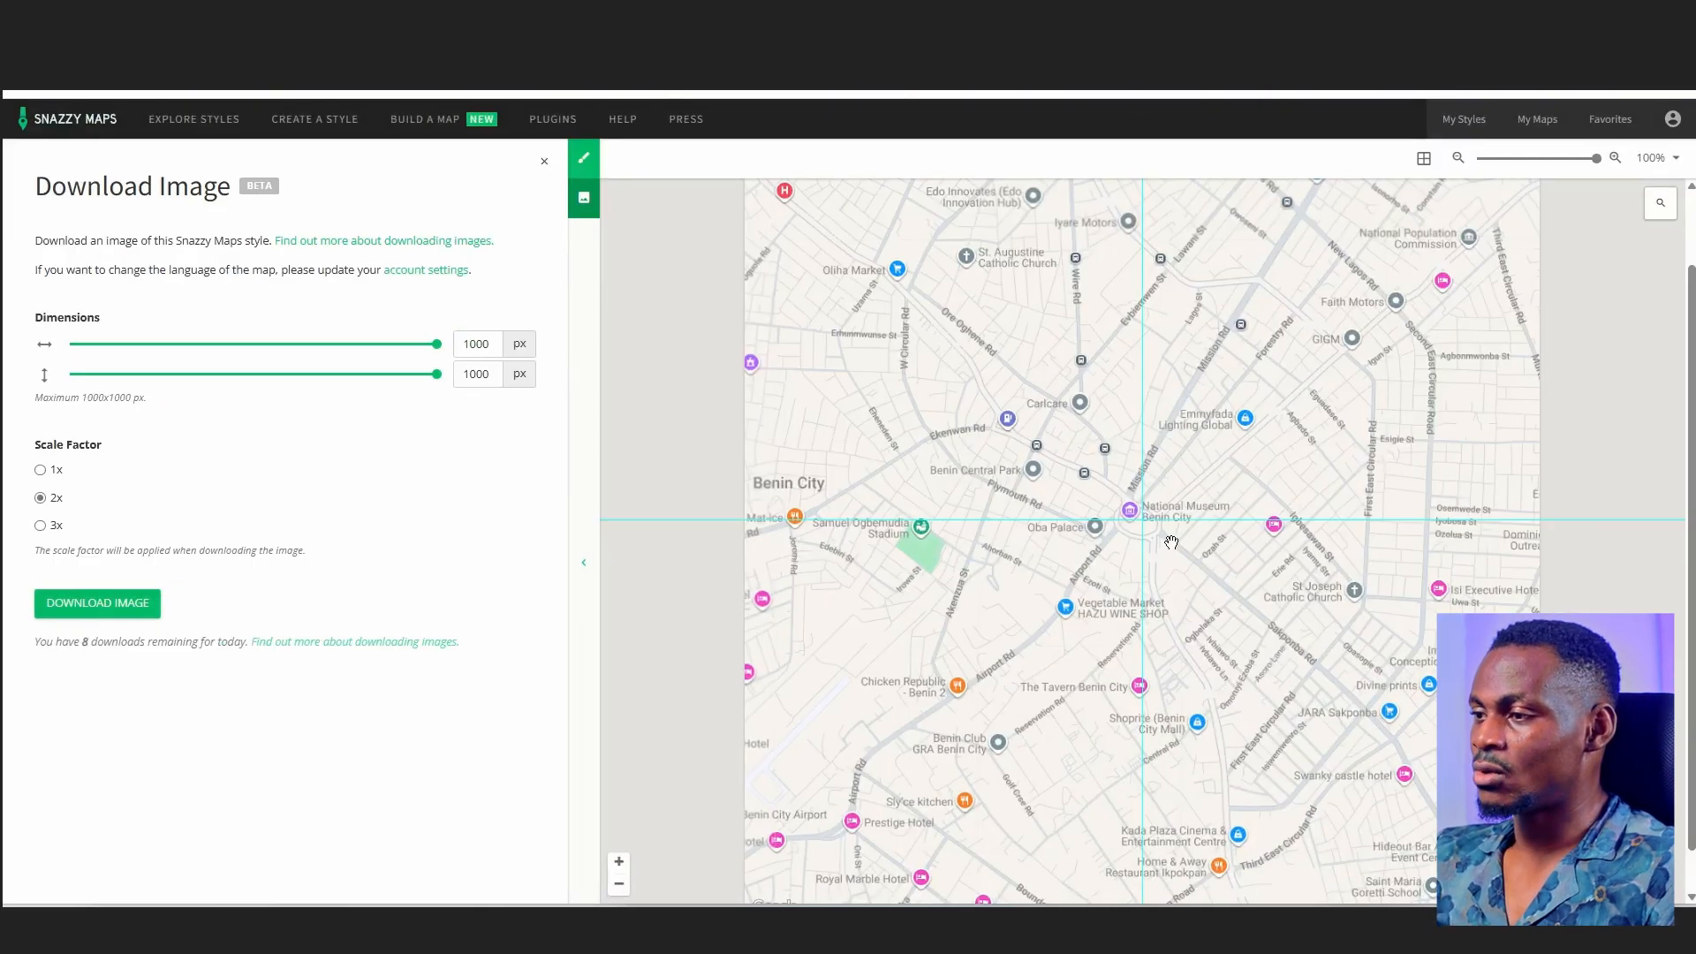
- Examine the landmarks along the map's upper edge, around Deep End Cinemas and Eagle Line, as overlap references for the next map image
left_click_drag(1143, 456, 1148, 784)
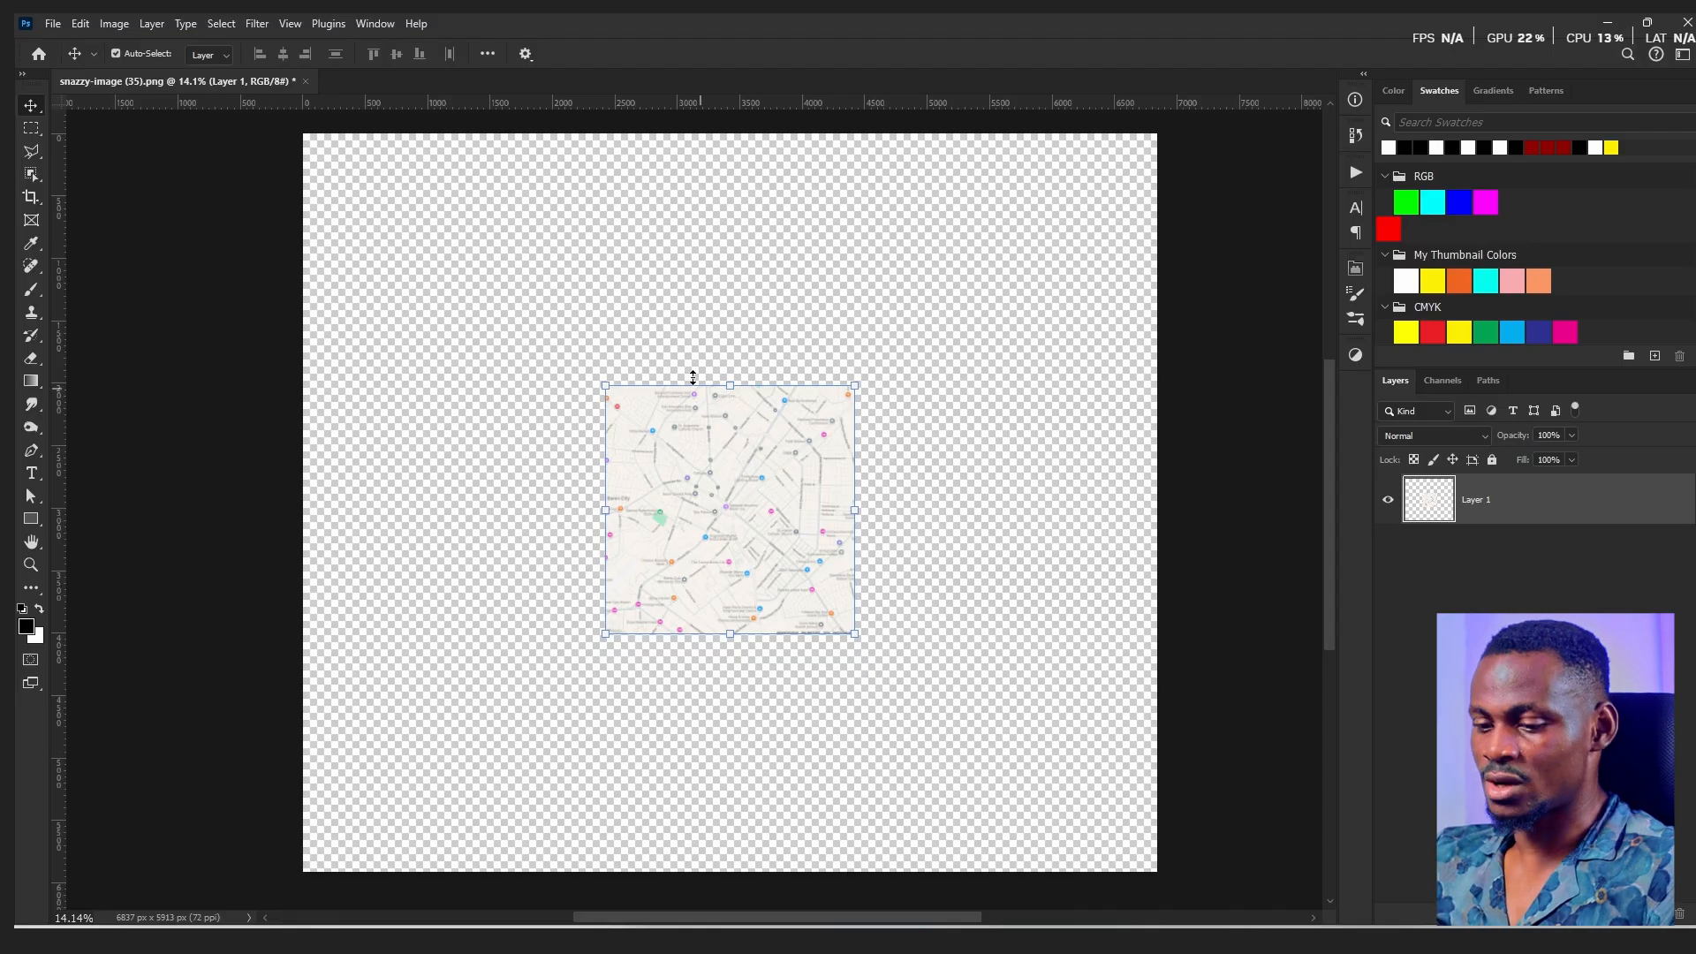
scroll(707, 402, "up", 15)
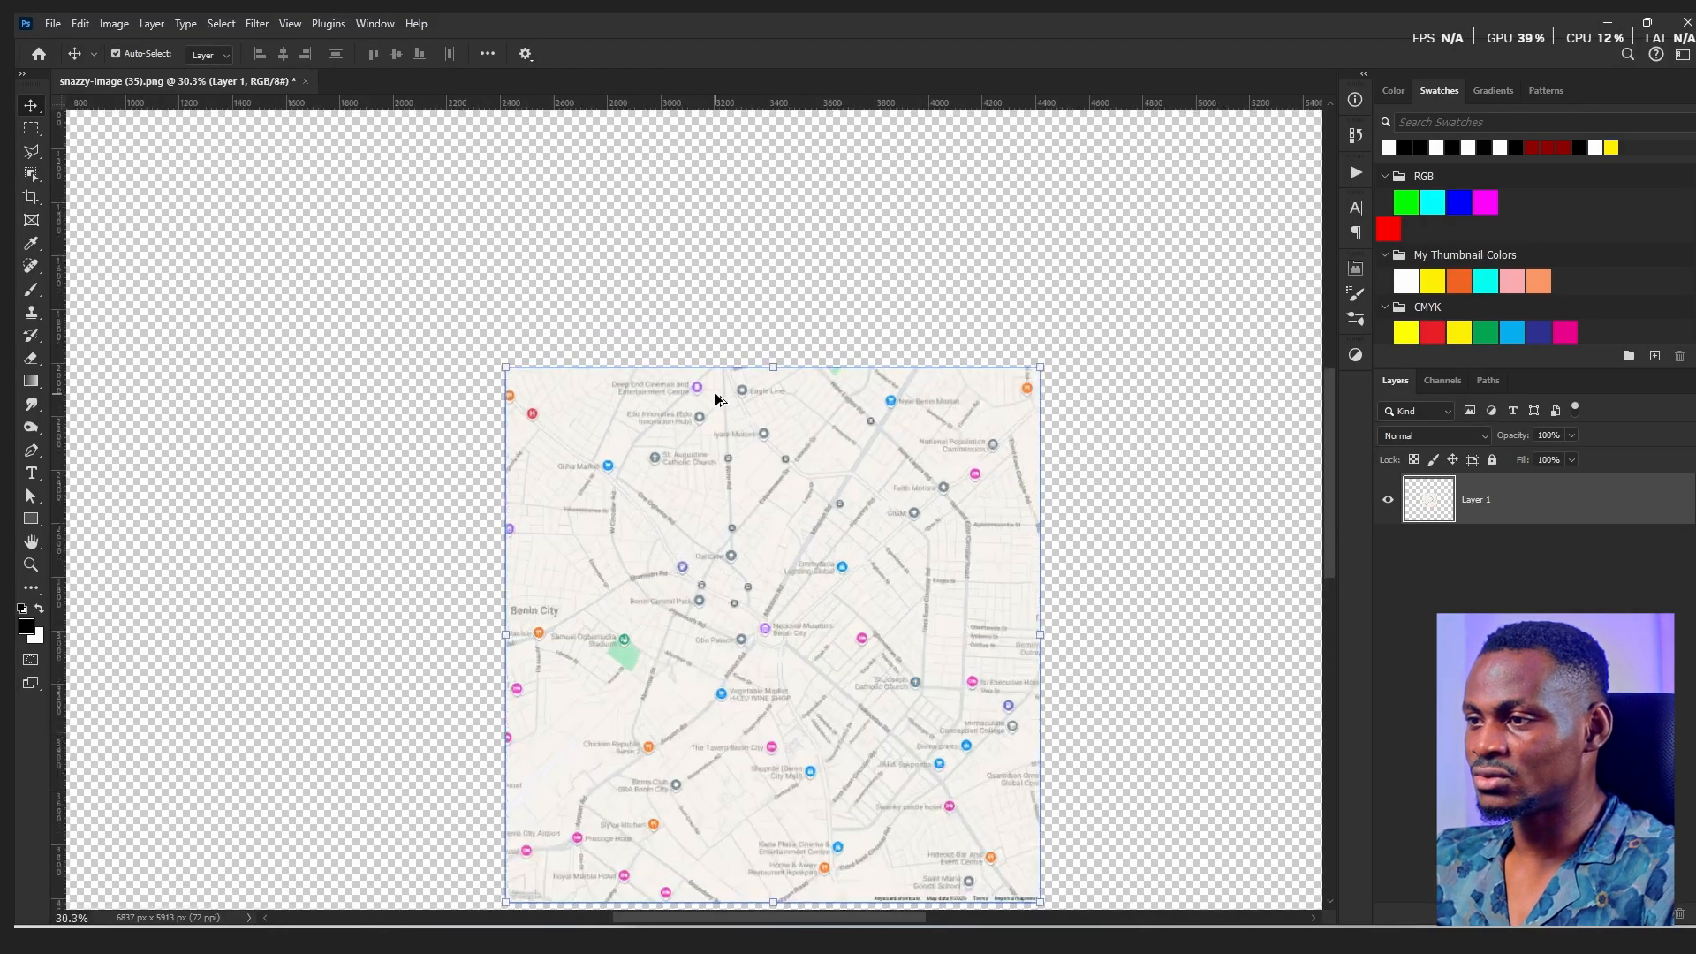
scroll(706, 383, "up", 3)
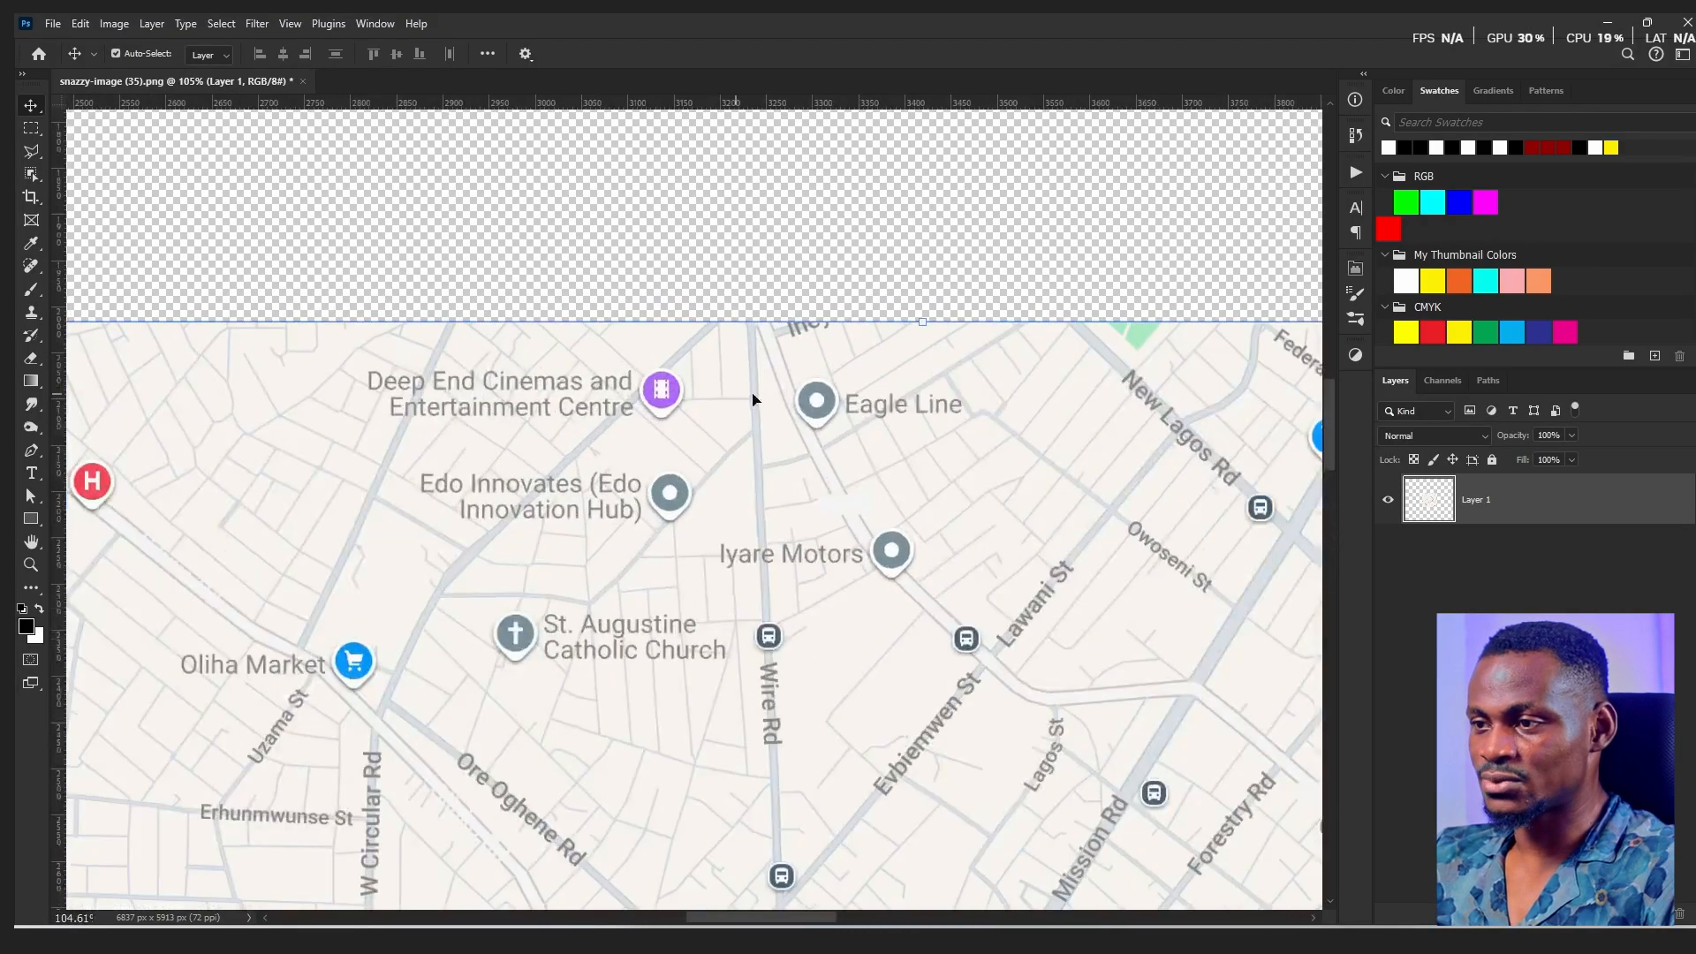
left_click_drag(916, 395, 704, 406)
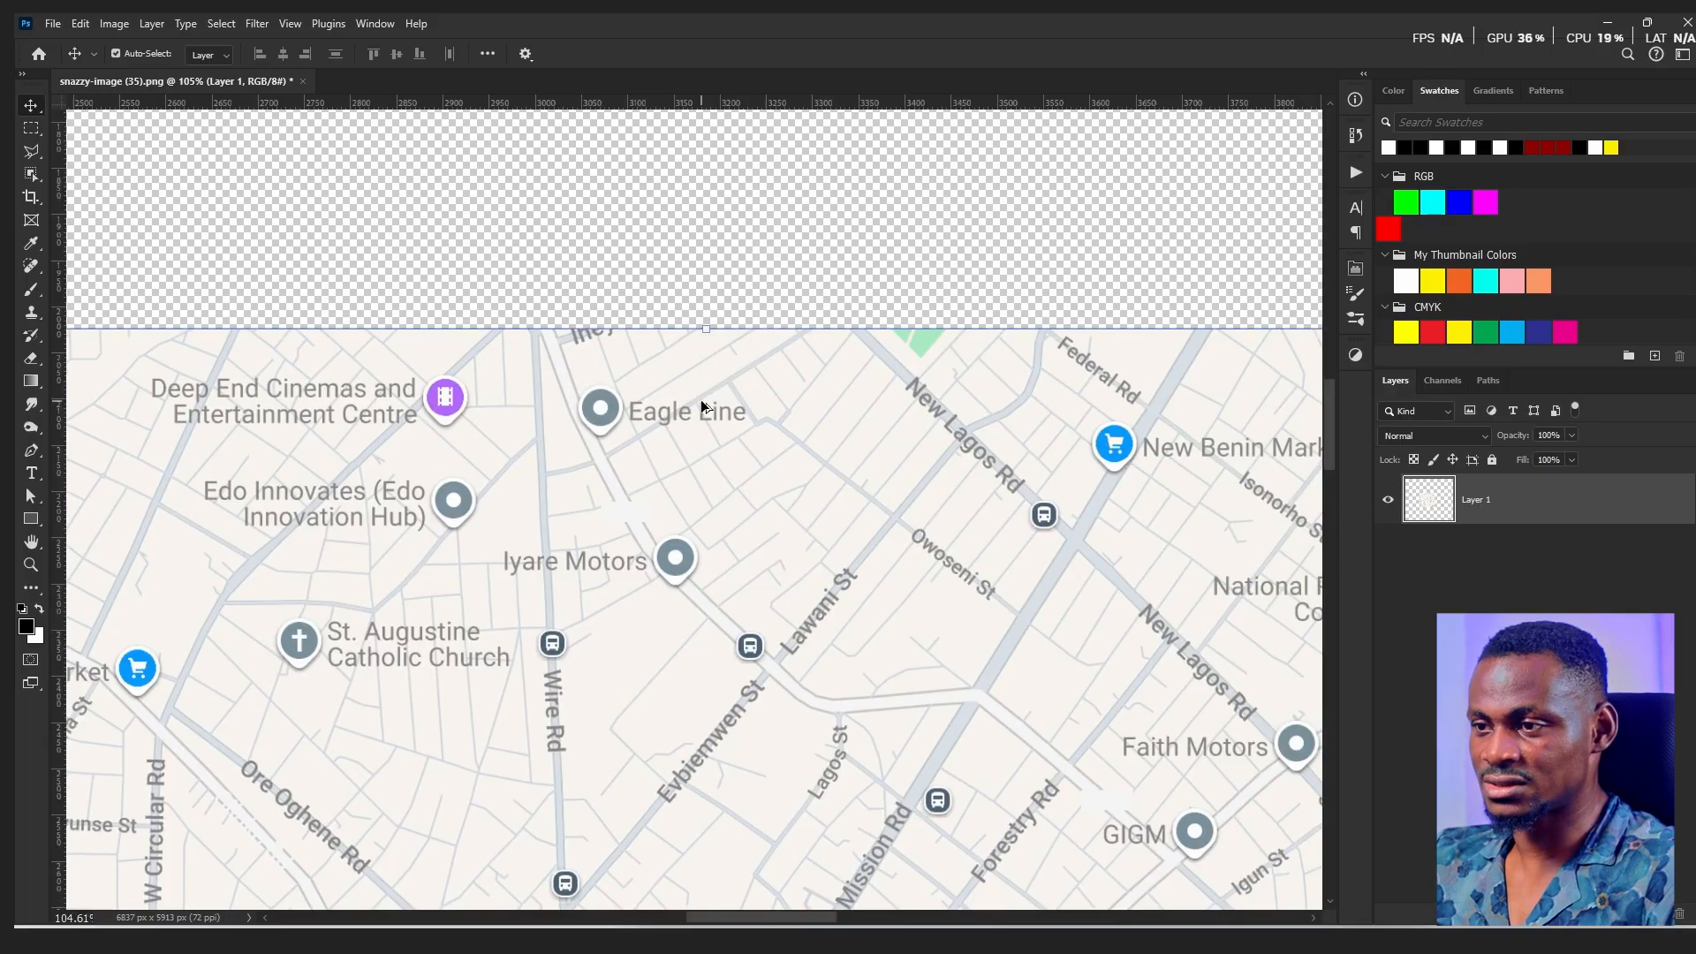
scroll(704, 406, "down", 5)
scroll(704, 405, "up", 1)
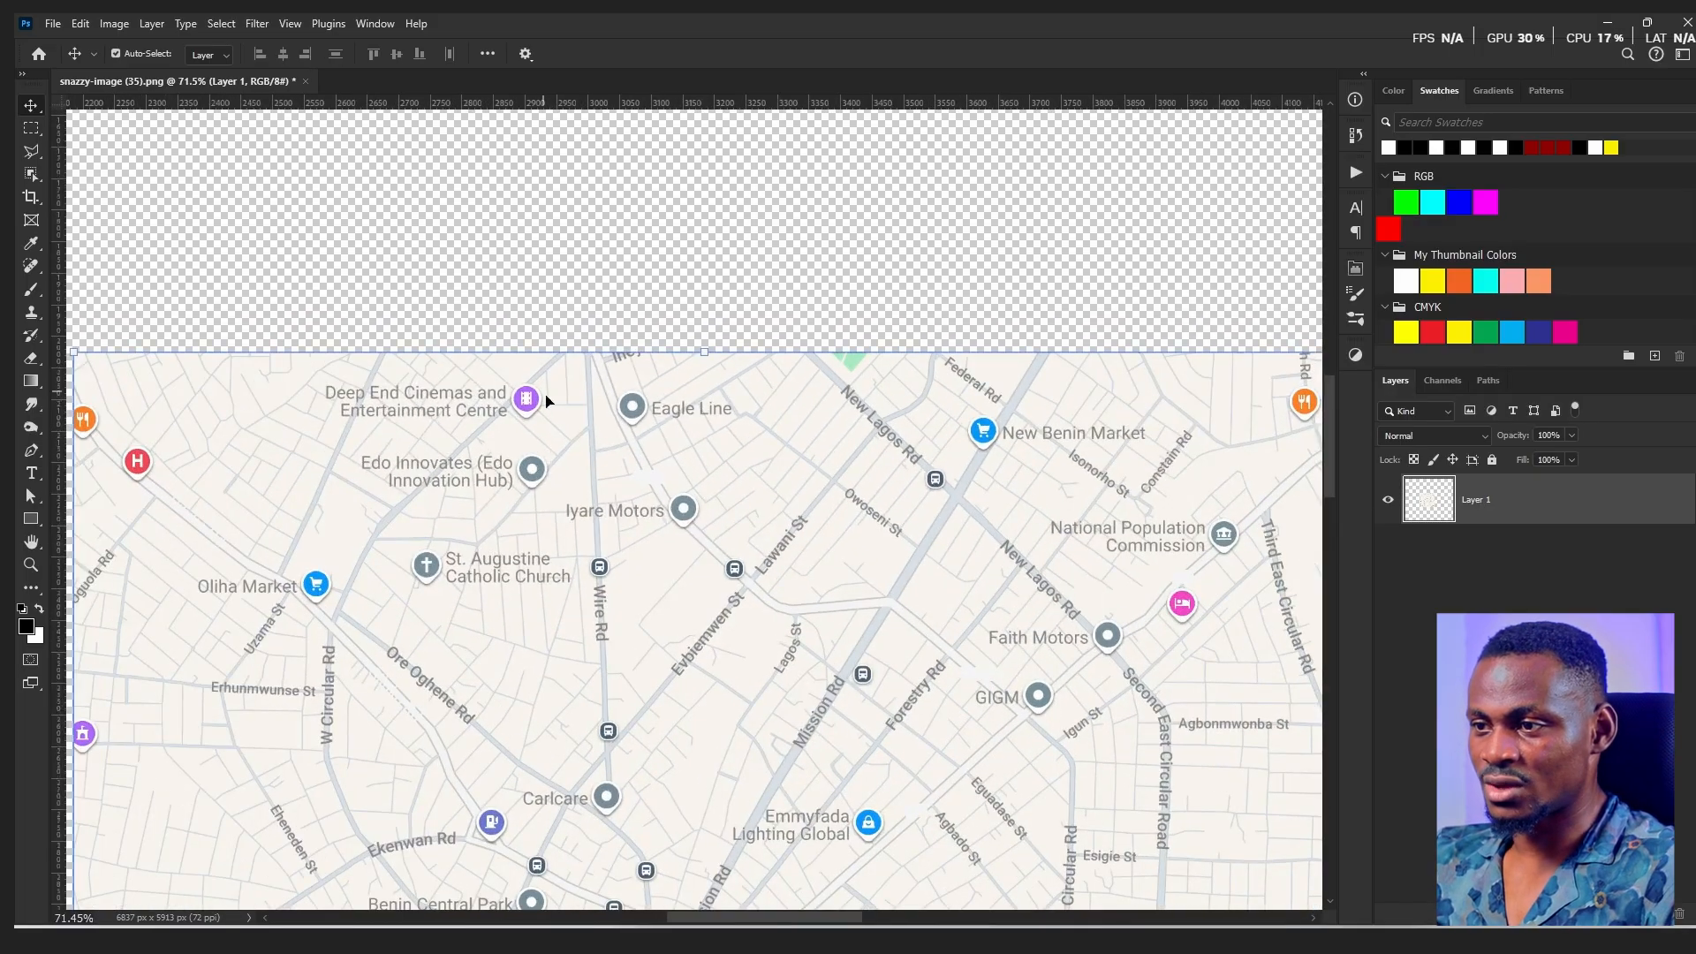
scroll(363, 387, "up", 3)
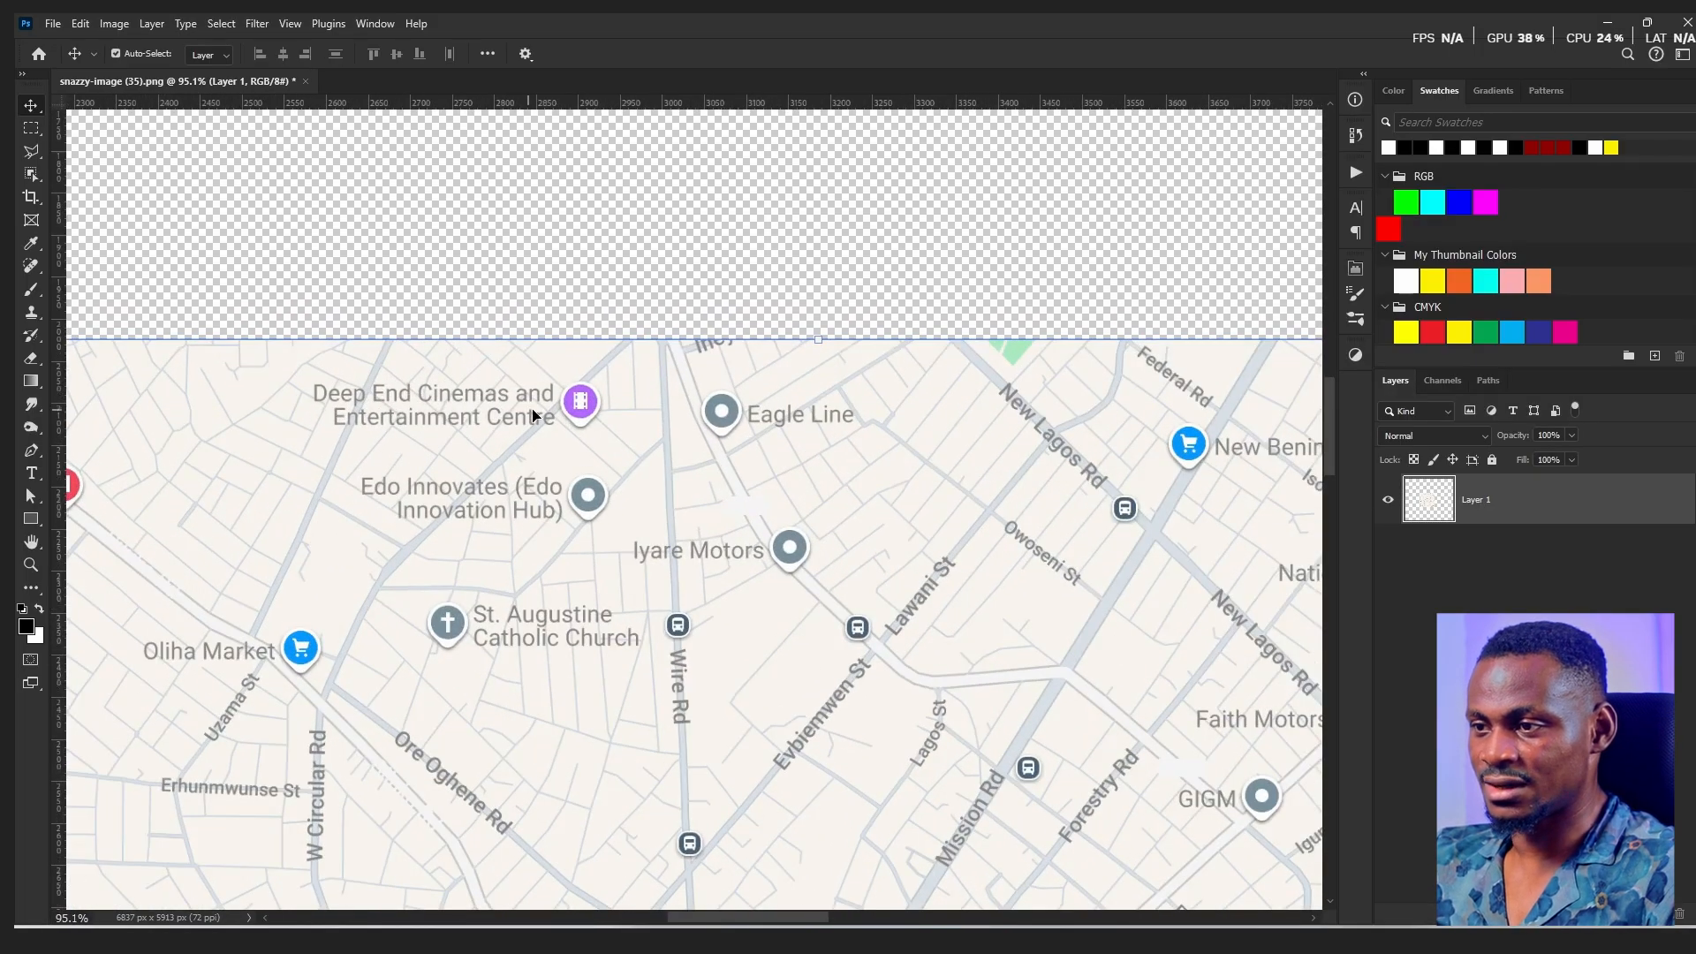
scroll(559, 415, "down", 5)
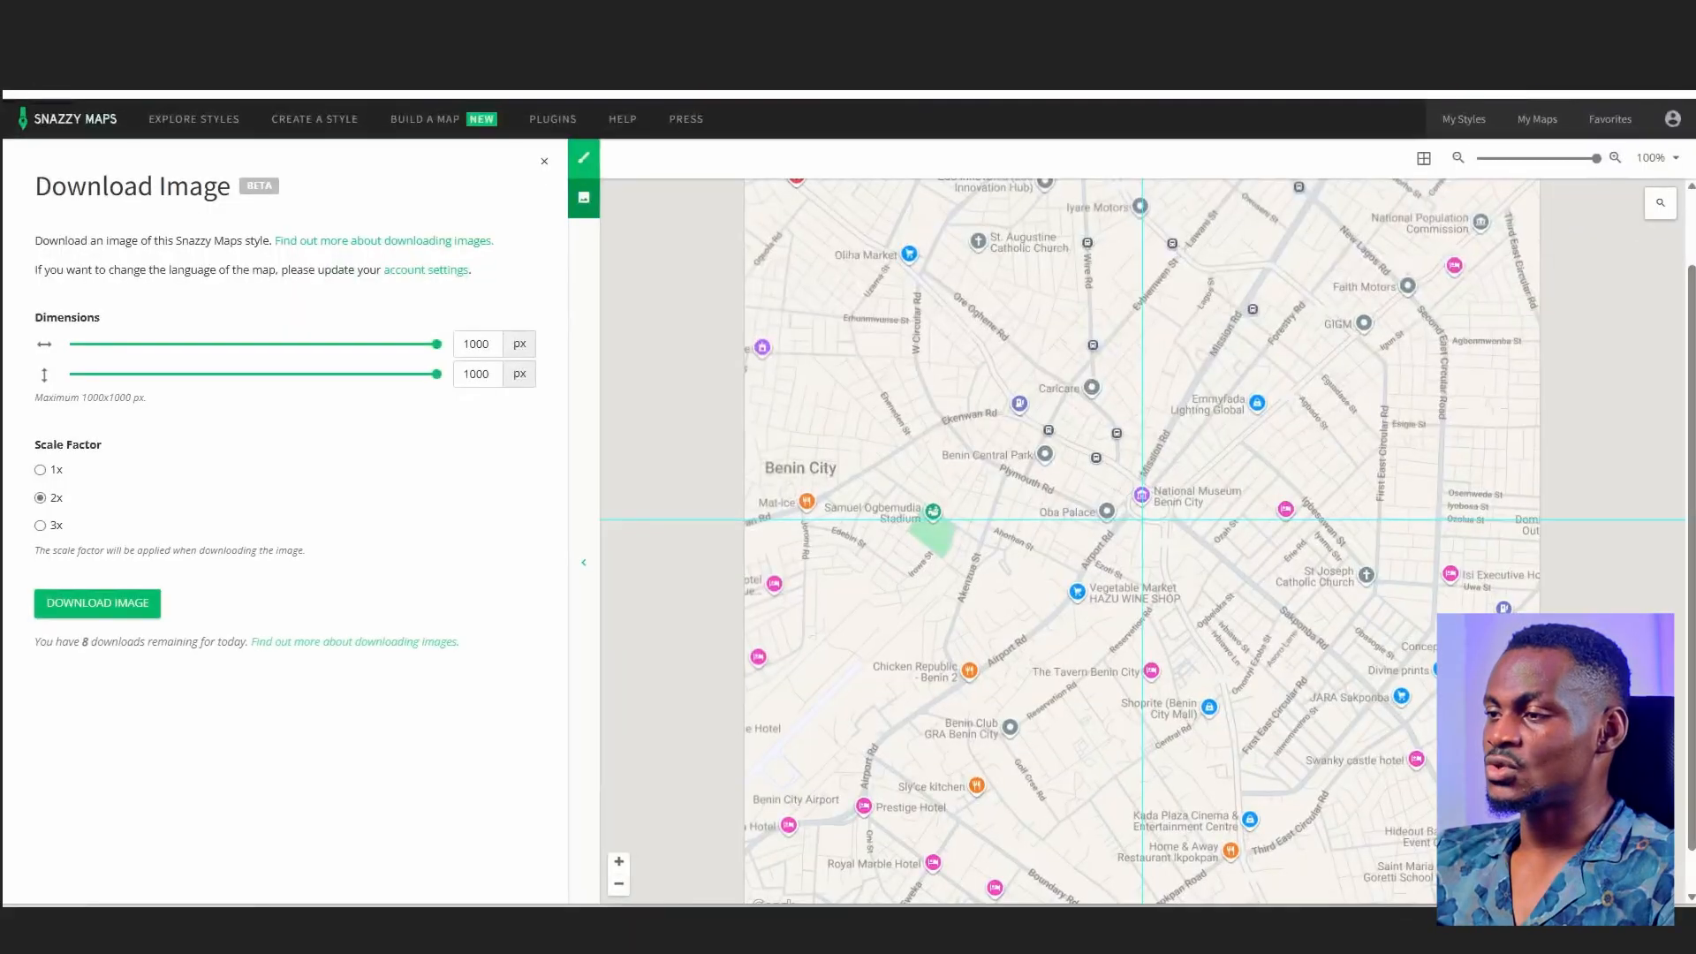
- In Snazzy Maps, shift the frame north, keeping Deep End Cinemas and Eagle Line near its lower edge, and download the image
left_click_drag(1175, 345, 1187, 637)
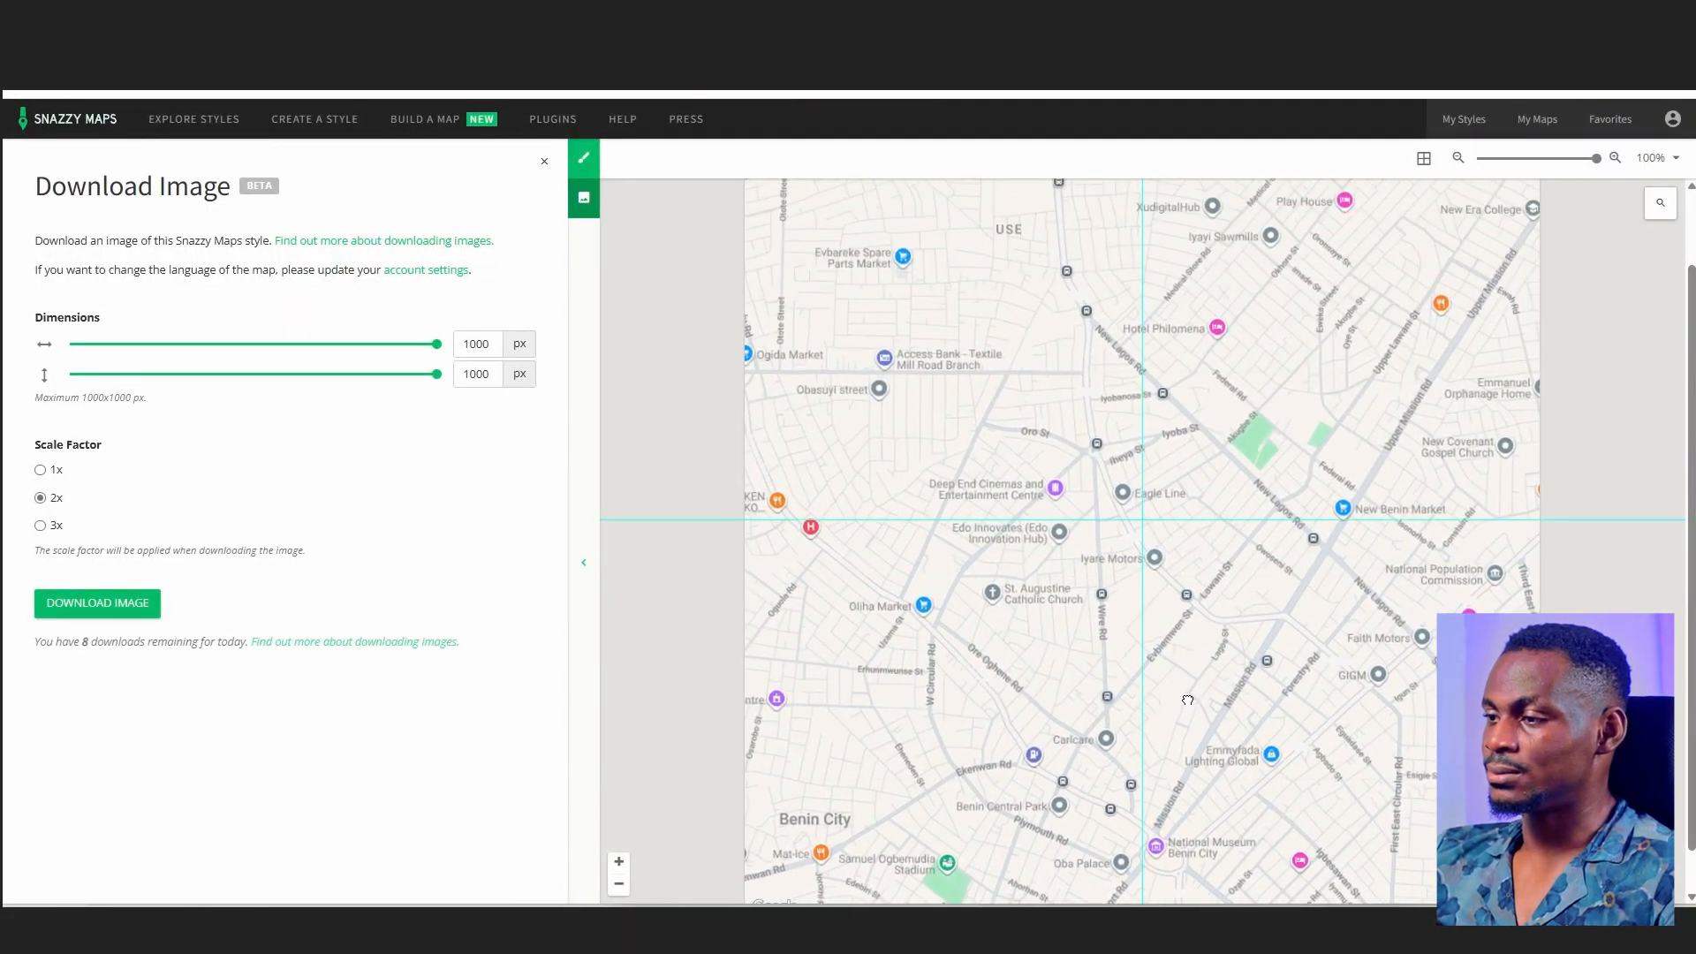
left_click_drag(1204, 563, 1232, 789)
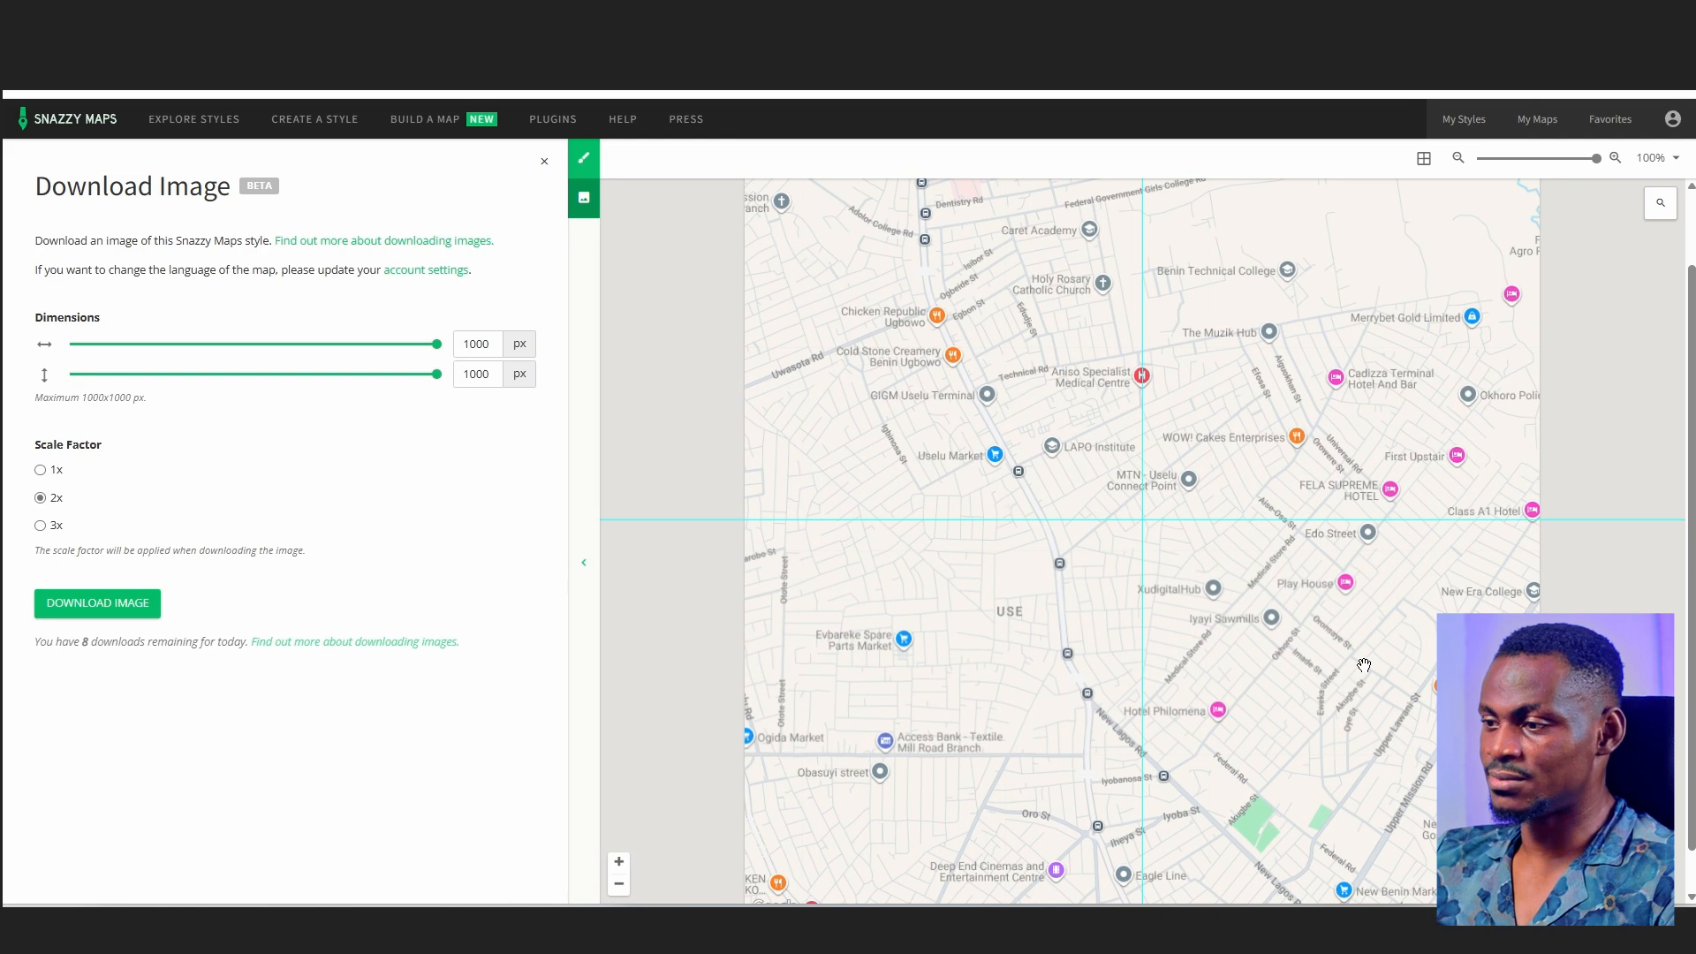
left_click_drag(1384, 660, 1368, 660)
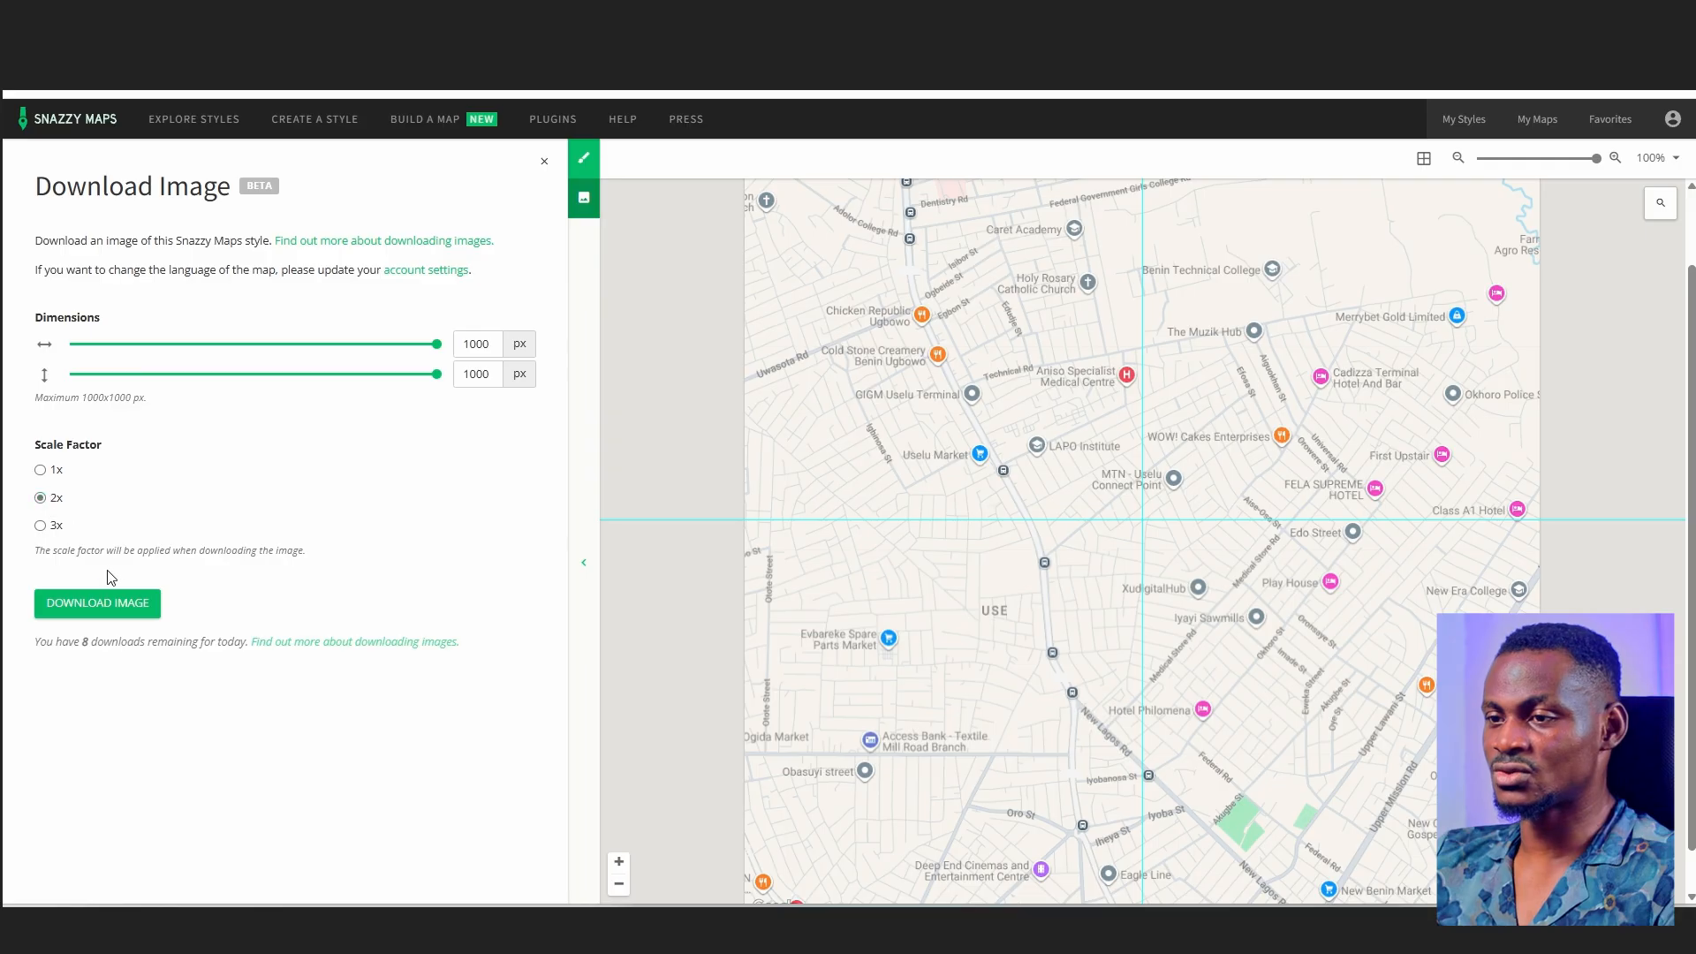
left_click(135, 612)
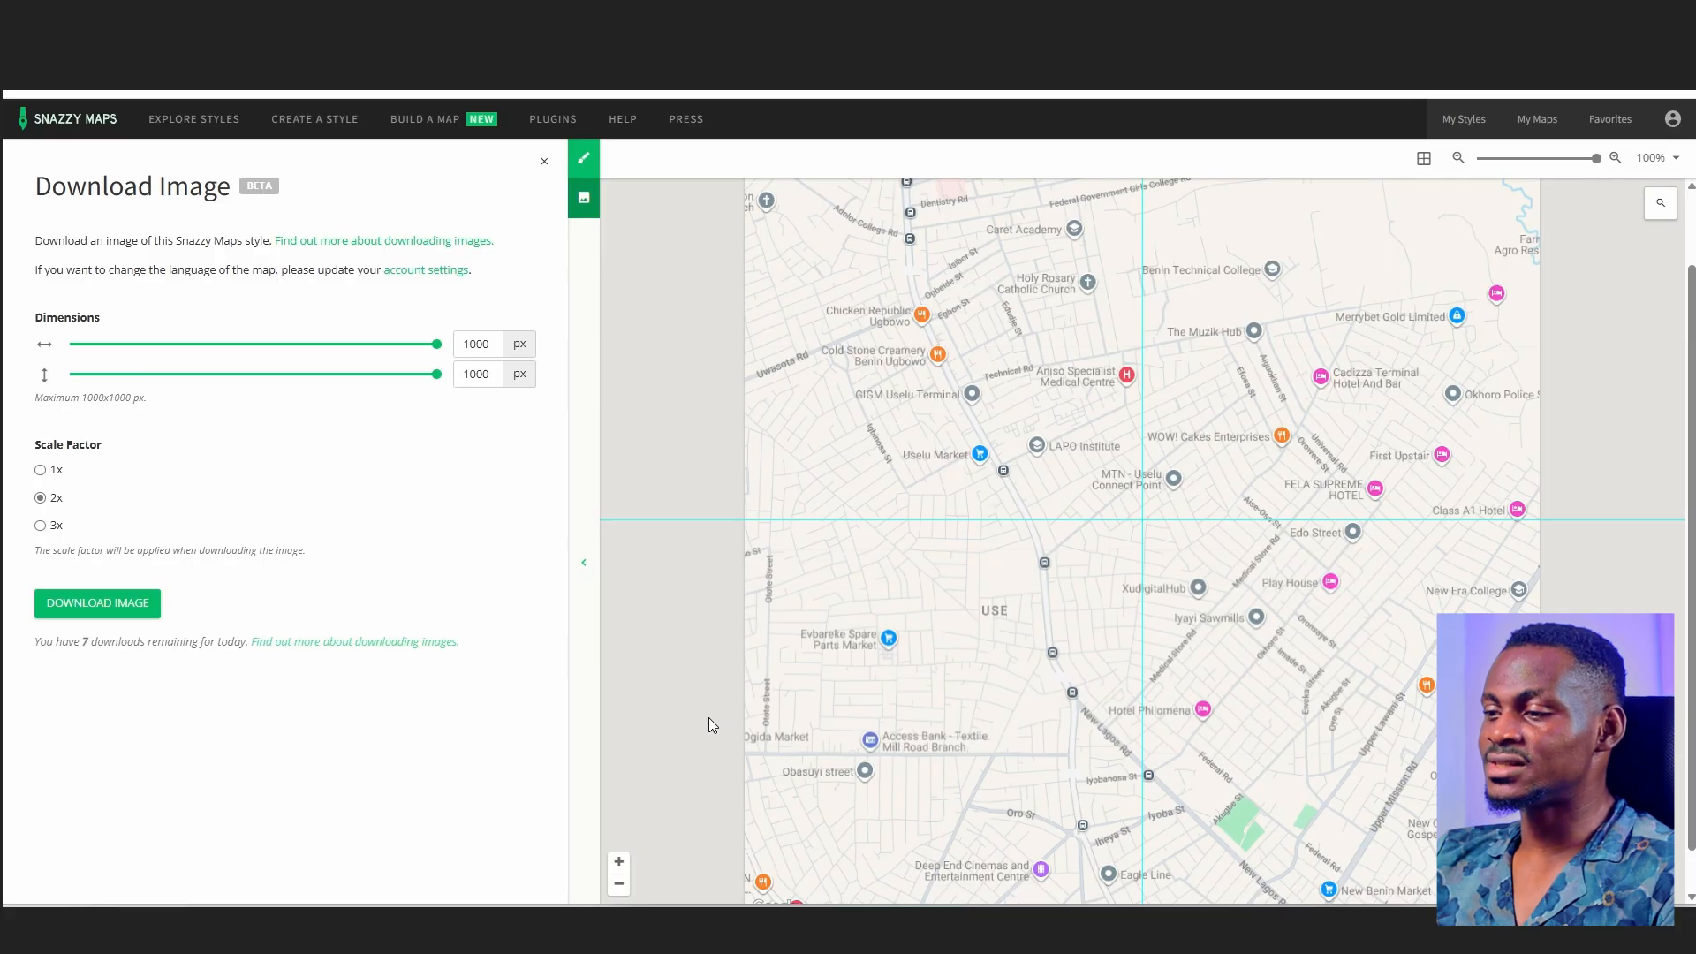
- Place snazzy-image (36).png from File Explorer's Map folder into the Photoshop document and move it roughly over the first map's upper edge
left_click(651, 902)
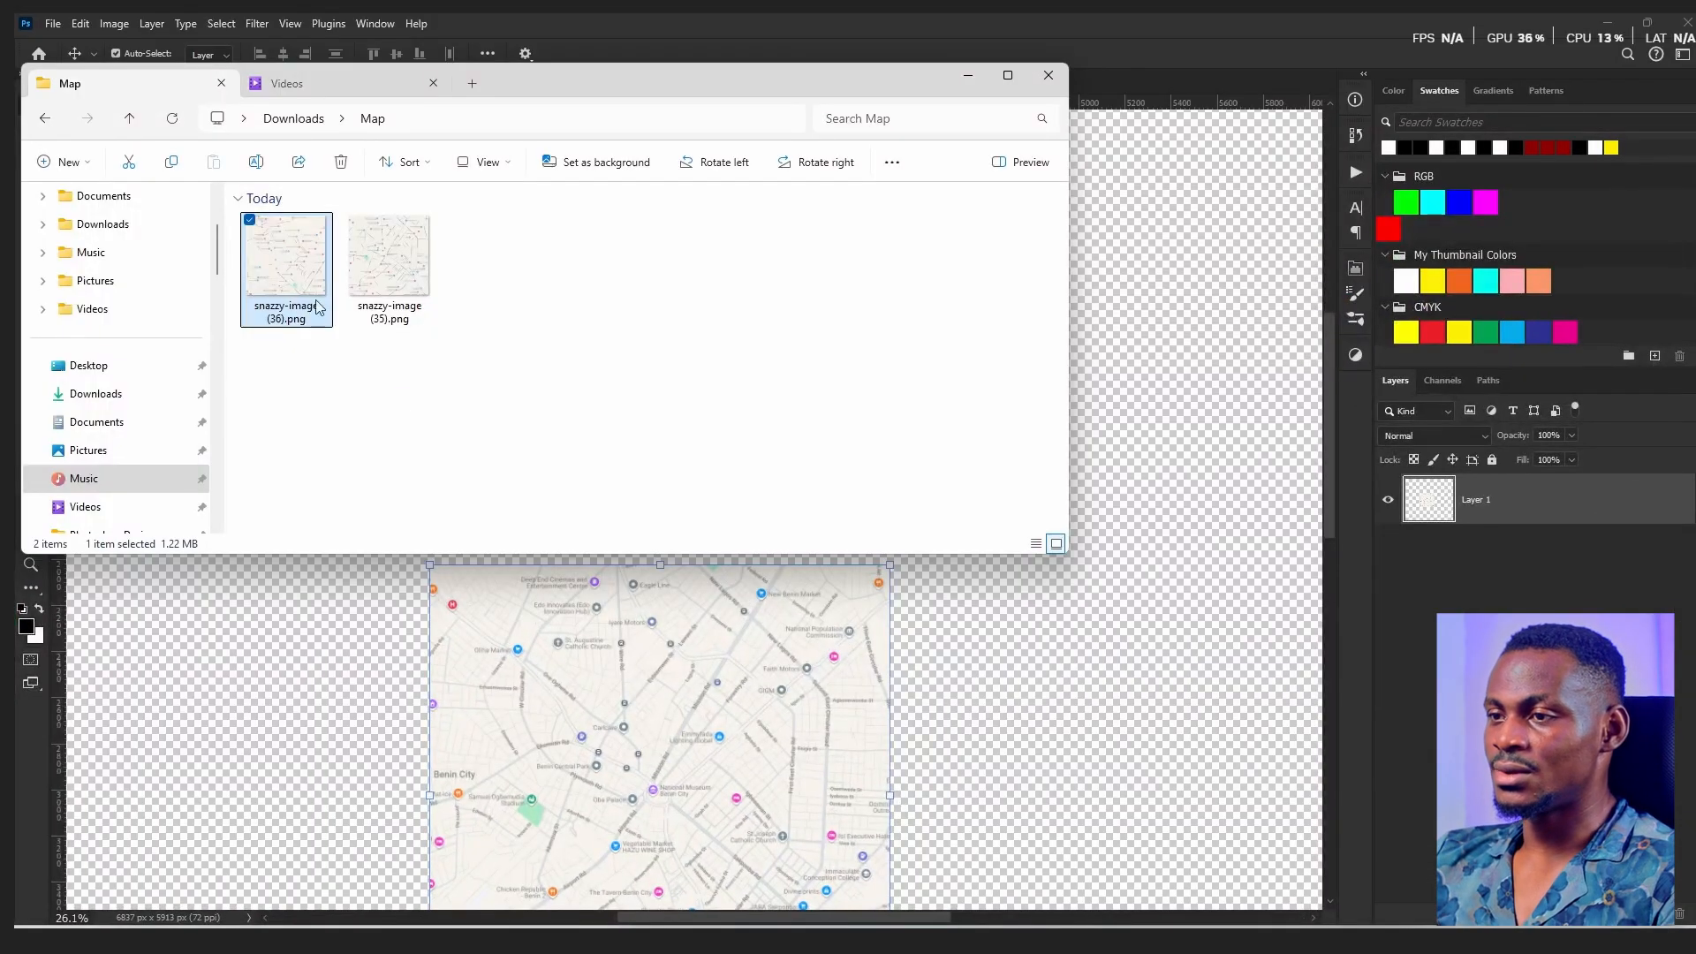
left_click_drag(318, 307, 1159, 350)
left_click_drag(607, 572, 598, 424)
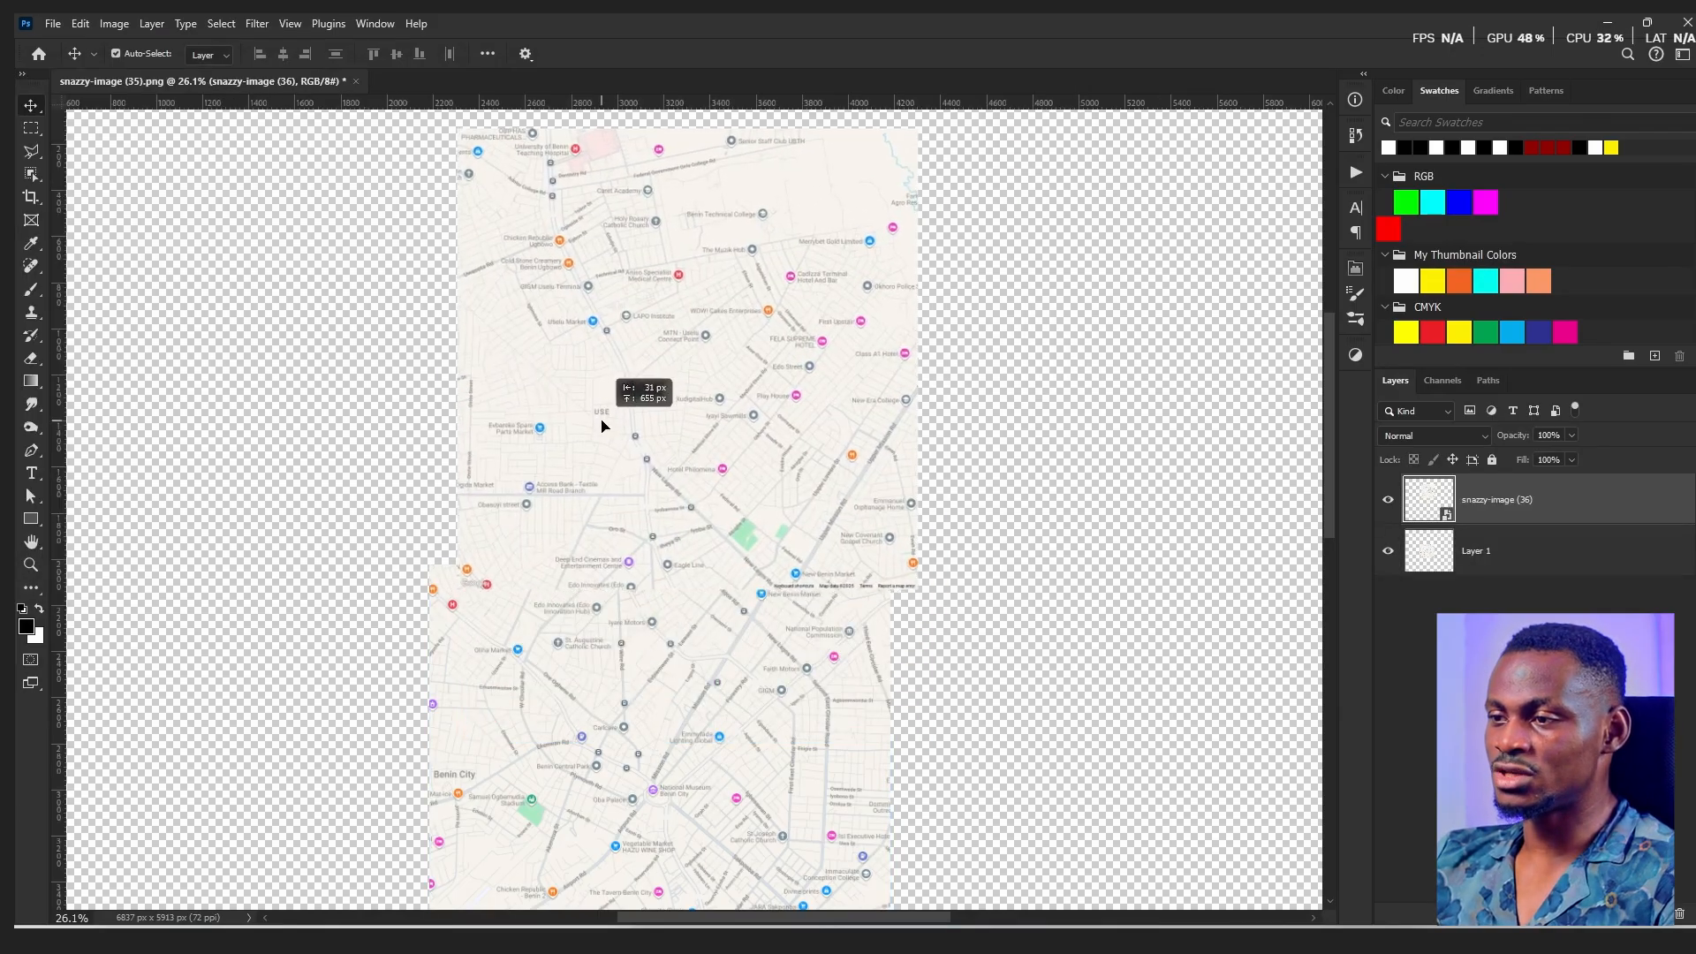
scroll(658, 650, "up", 10)
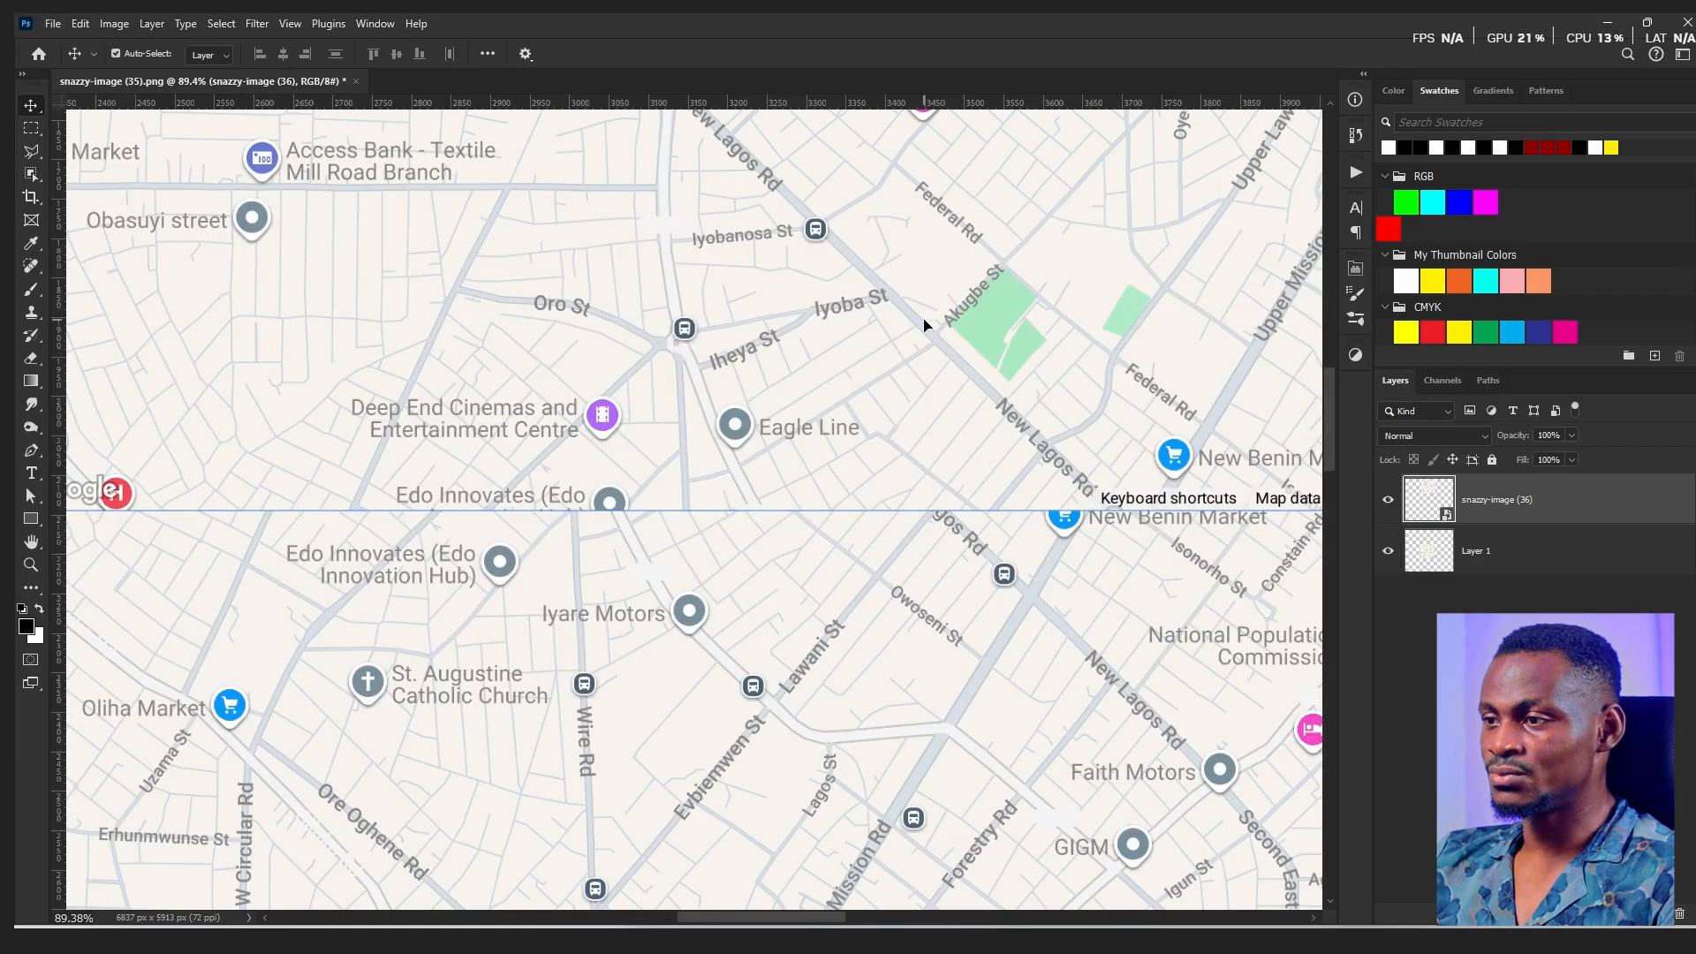
left_click_drag(591, 503, 551, 386)
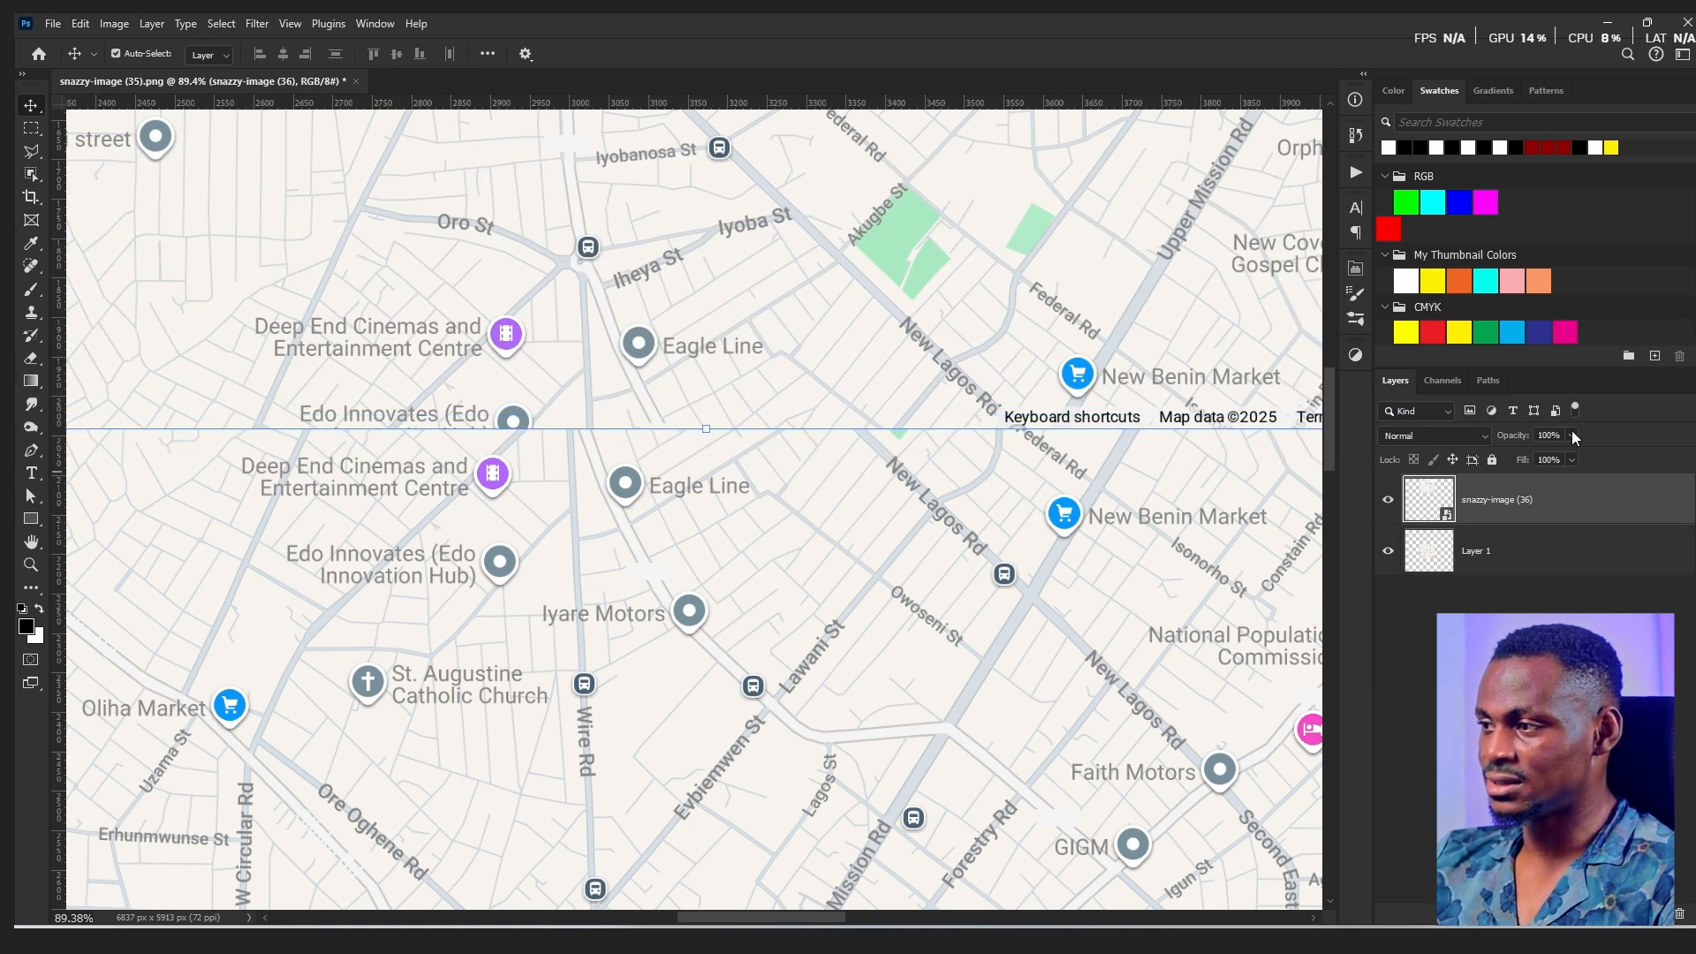
- Set the snazzy-image (36) layer's opacity to 50% and align its Deep End Cinemas marker exactly over the one in Layer 1
type("50")
key("Return")
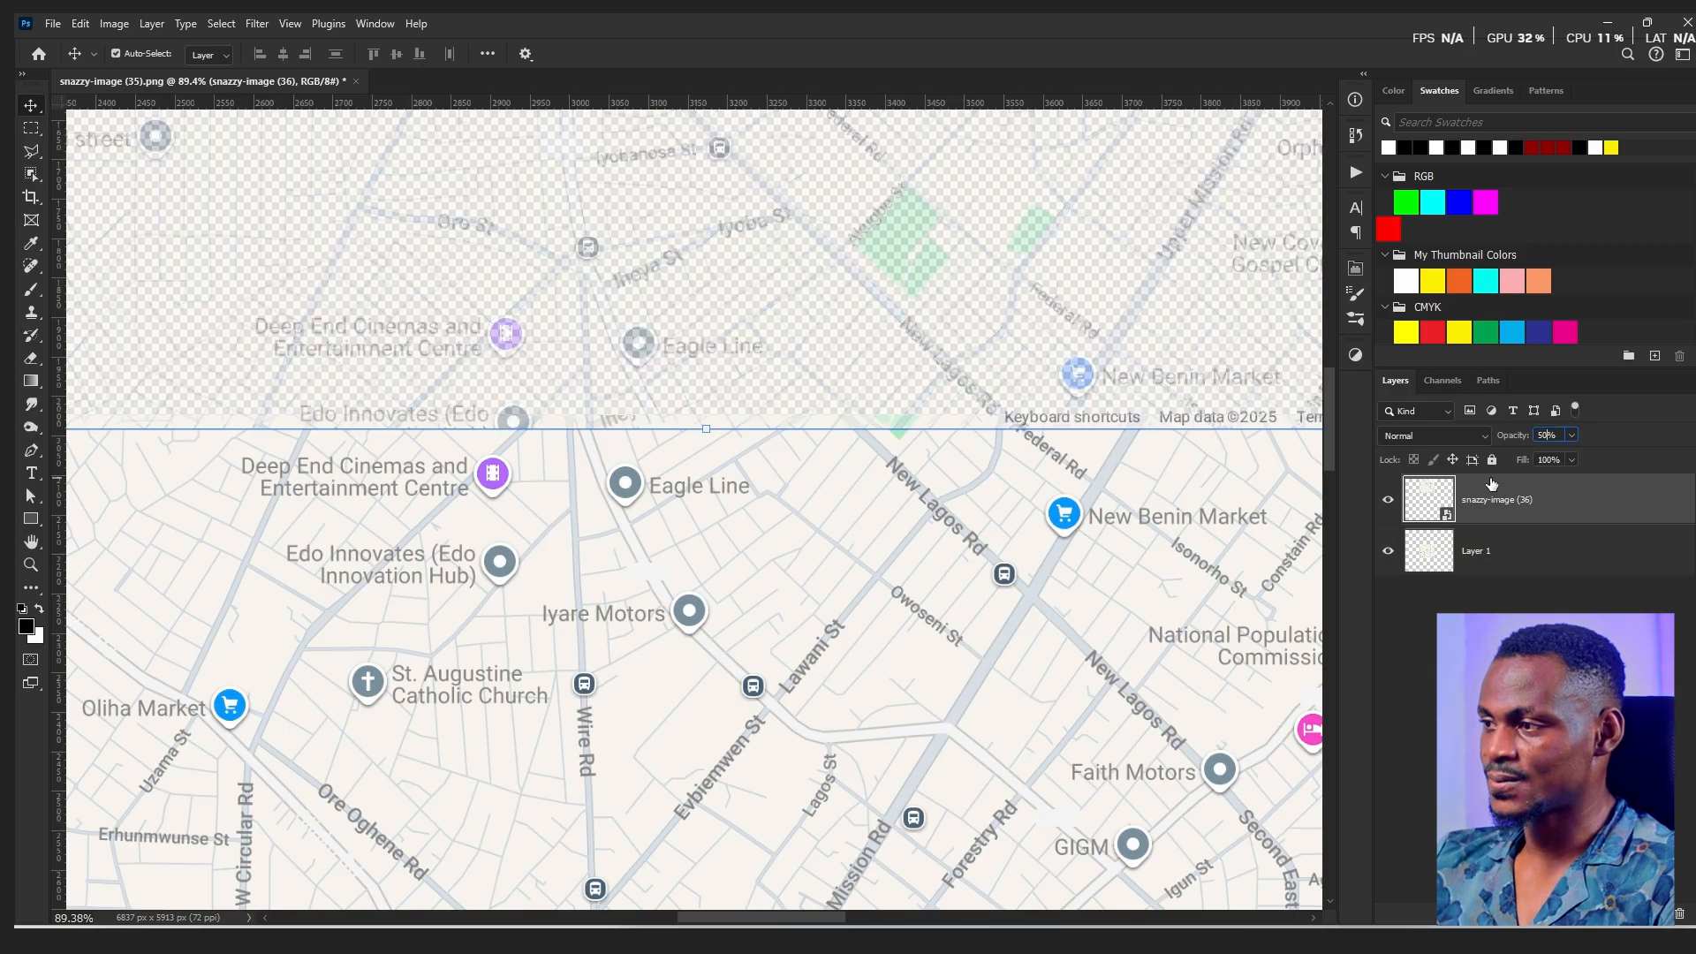
left_click(221, 358)
scroll(416, 395, "up", 2)
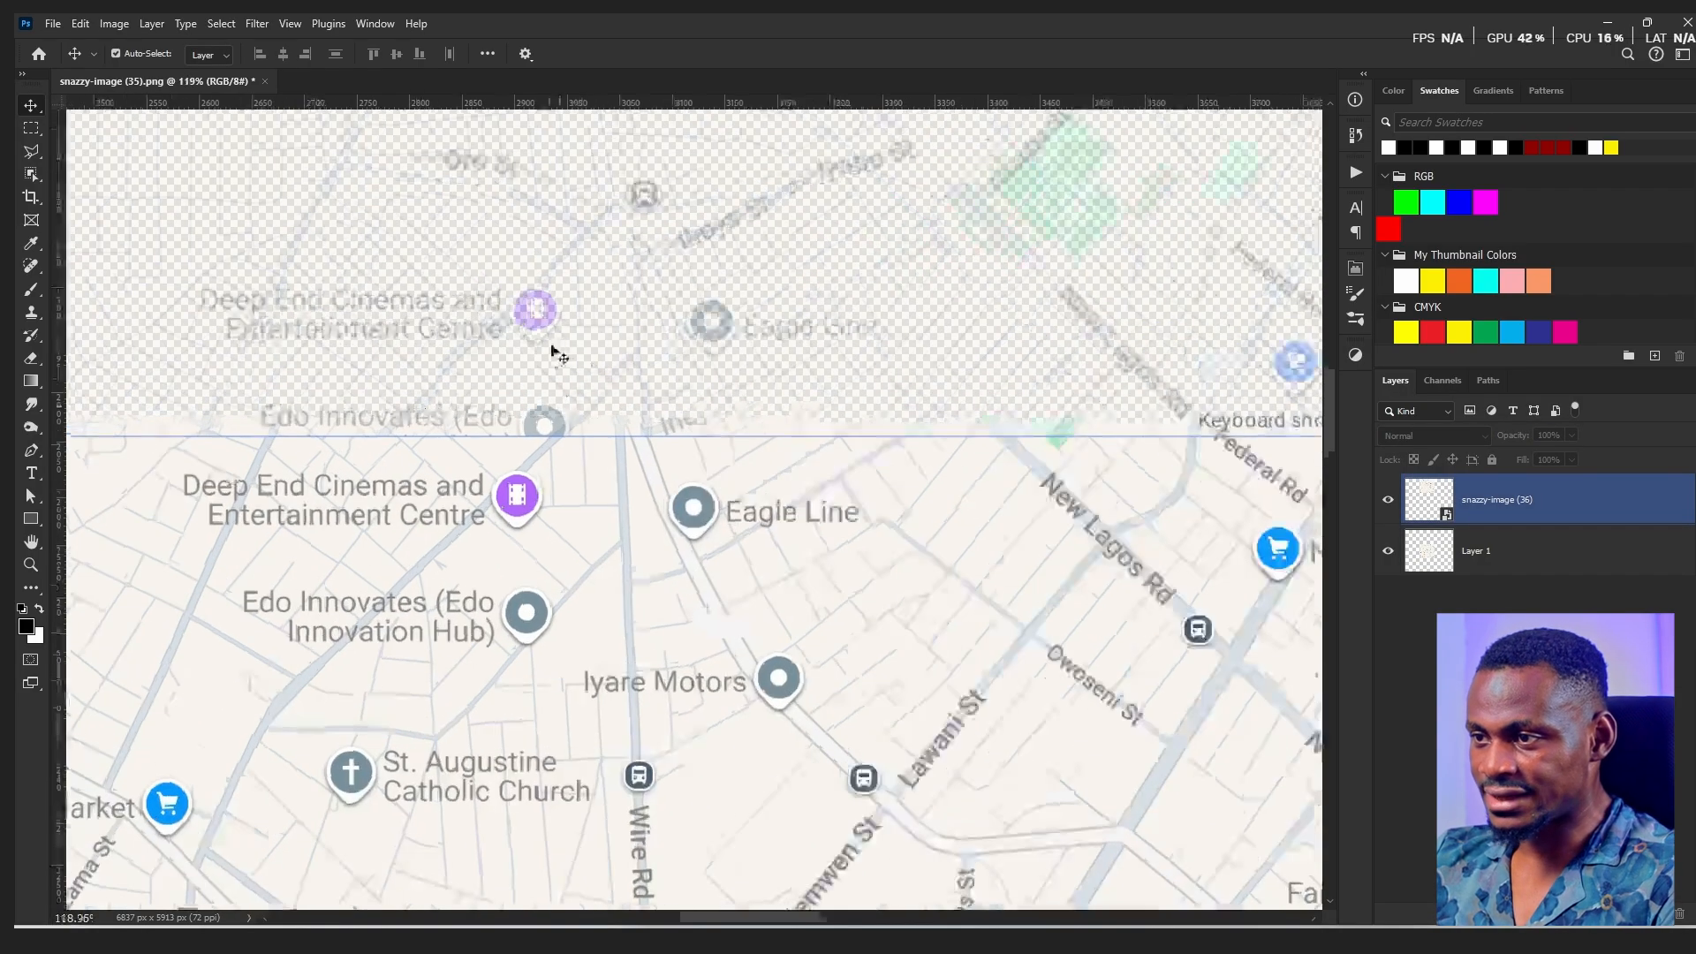
scroll(560, 389, "up", 1)
left_click_drag(422, 410, 505, 334)
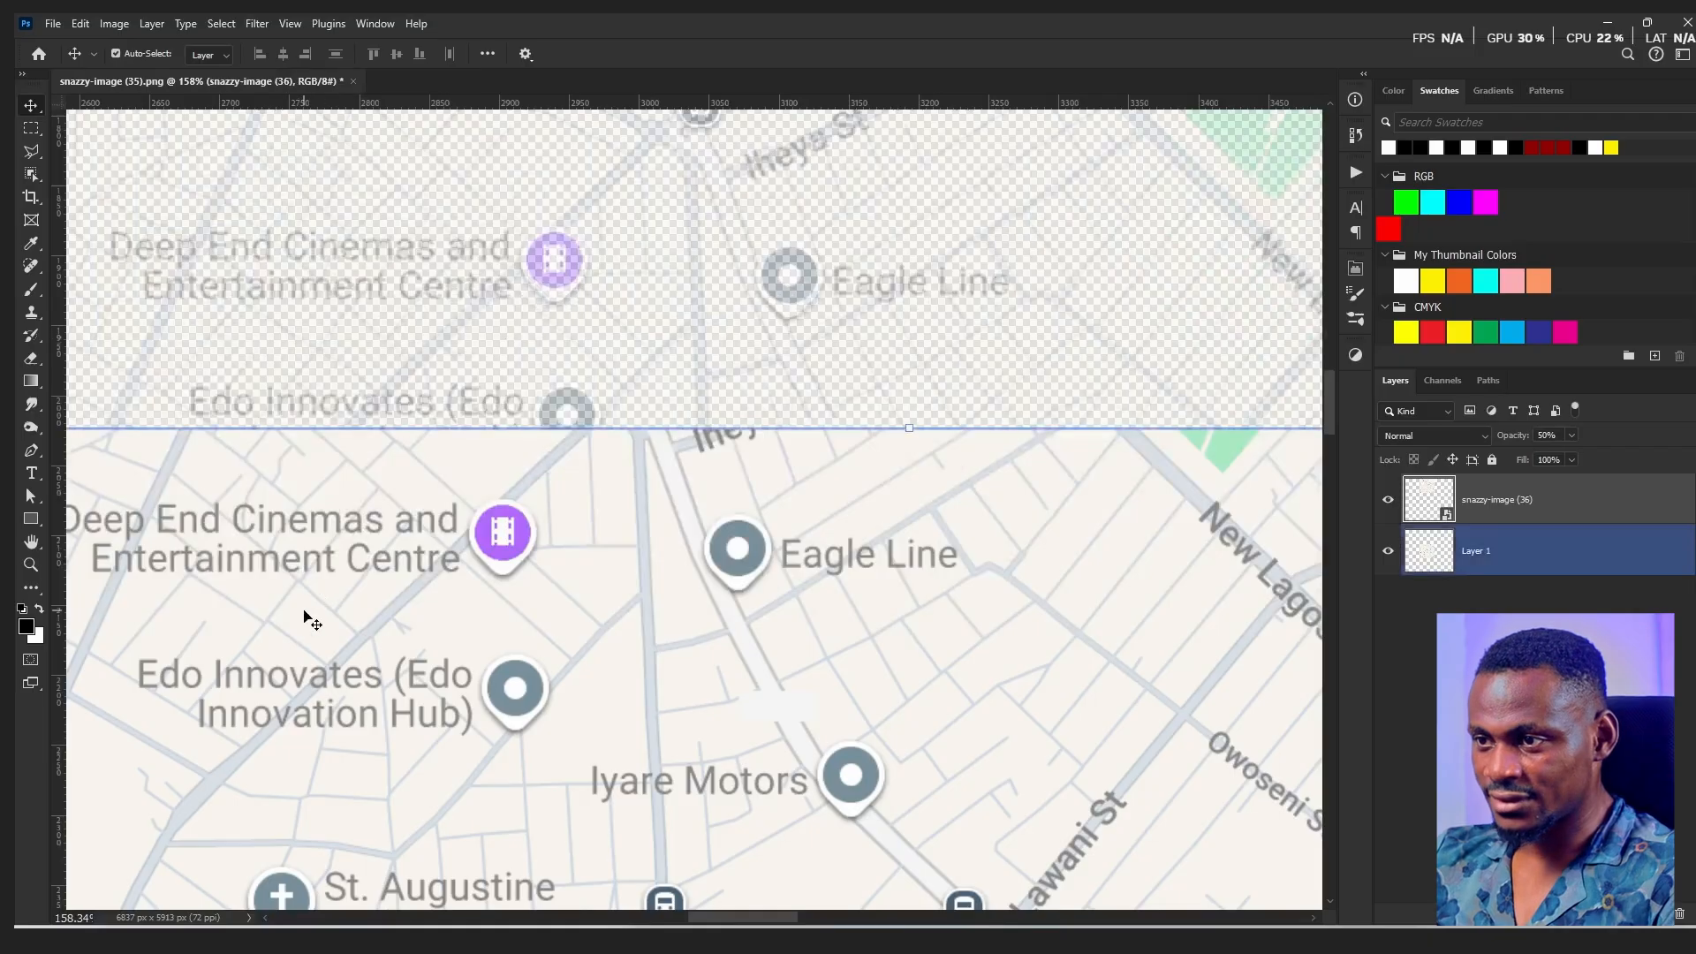
left_click_drag(560, 314, 538, 562)
scroll(508, 582, "up", 4)
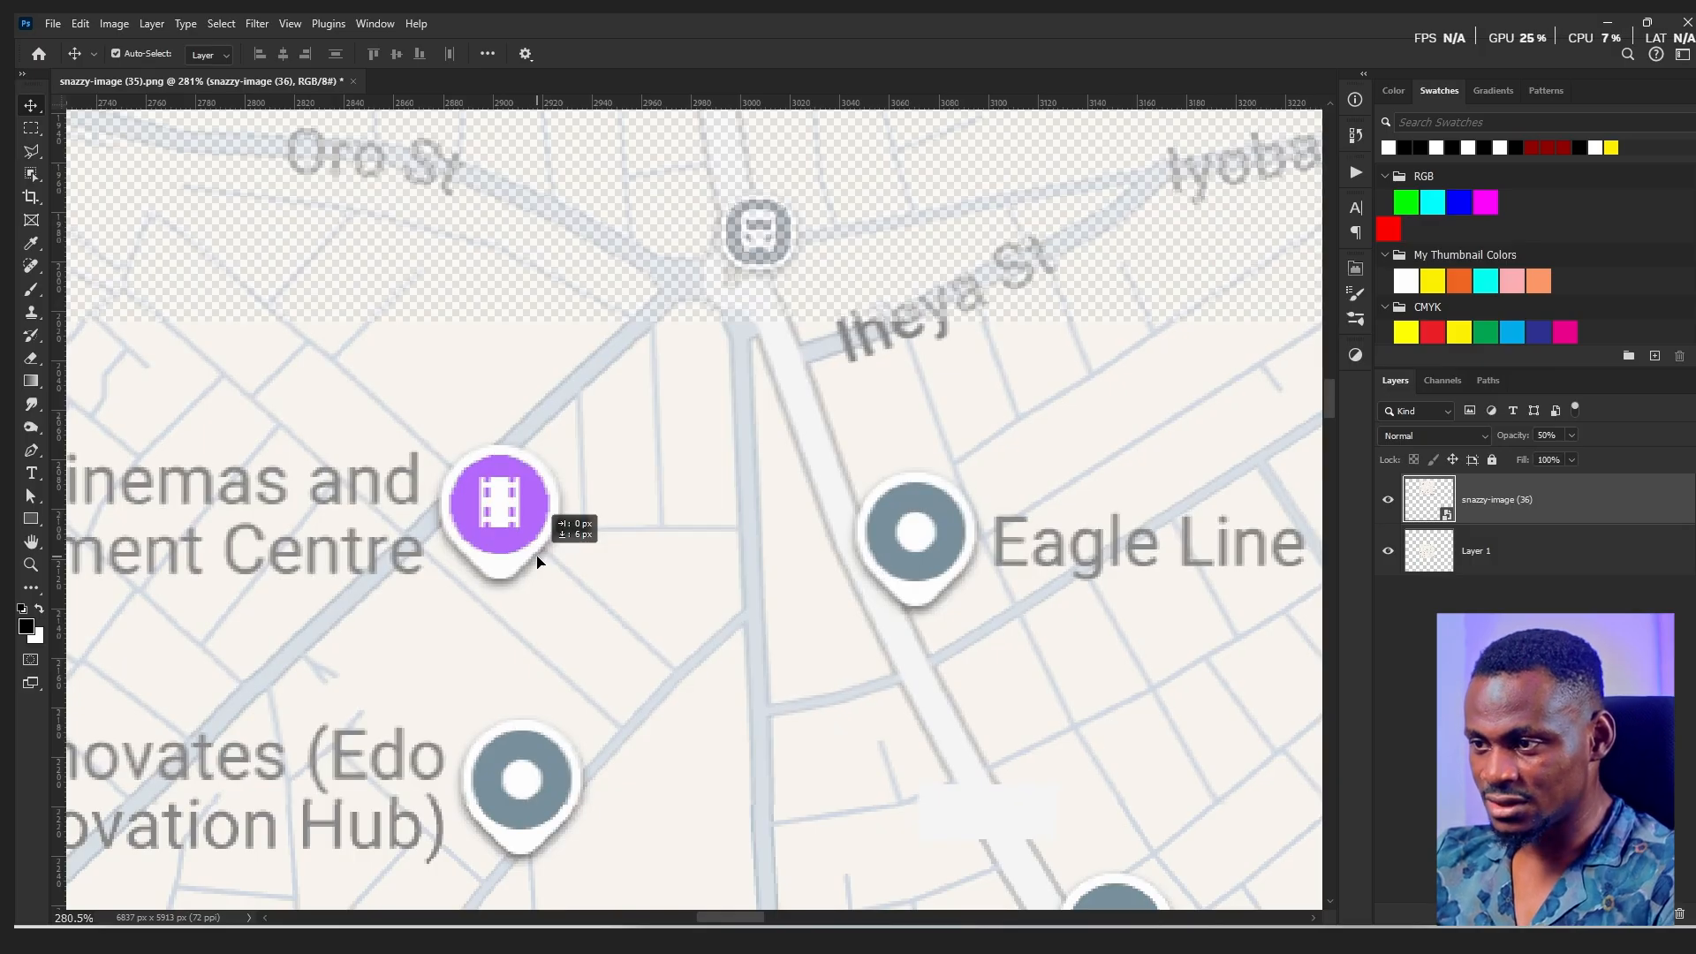
- Restore the snazzy-image (36) layer's opacity to 100%
scroll(609, 553, "down", 14)
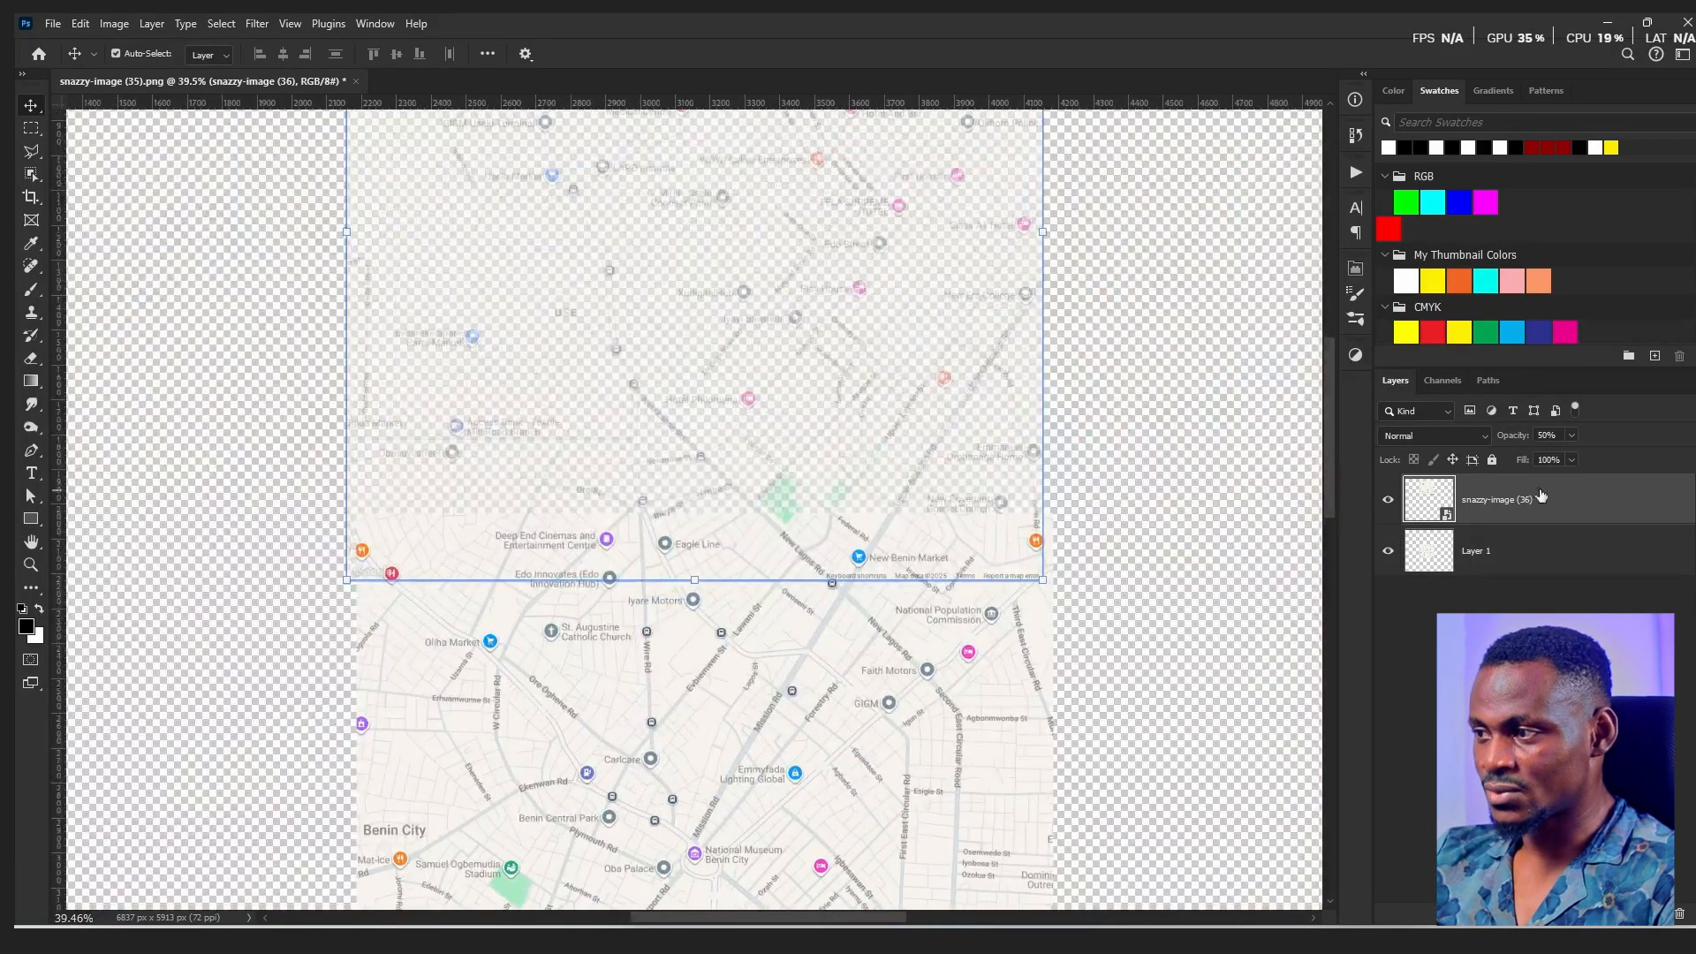
left_click_drag(1547, 436, 1612, 456)
left_click(1574, 436)
left_click(1166, 499)
scroll(886, 523, "down", 4)
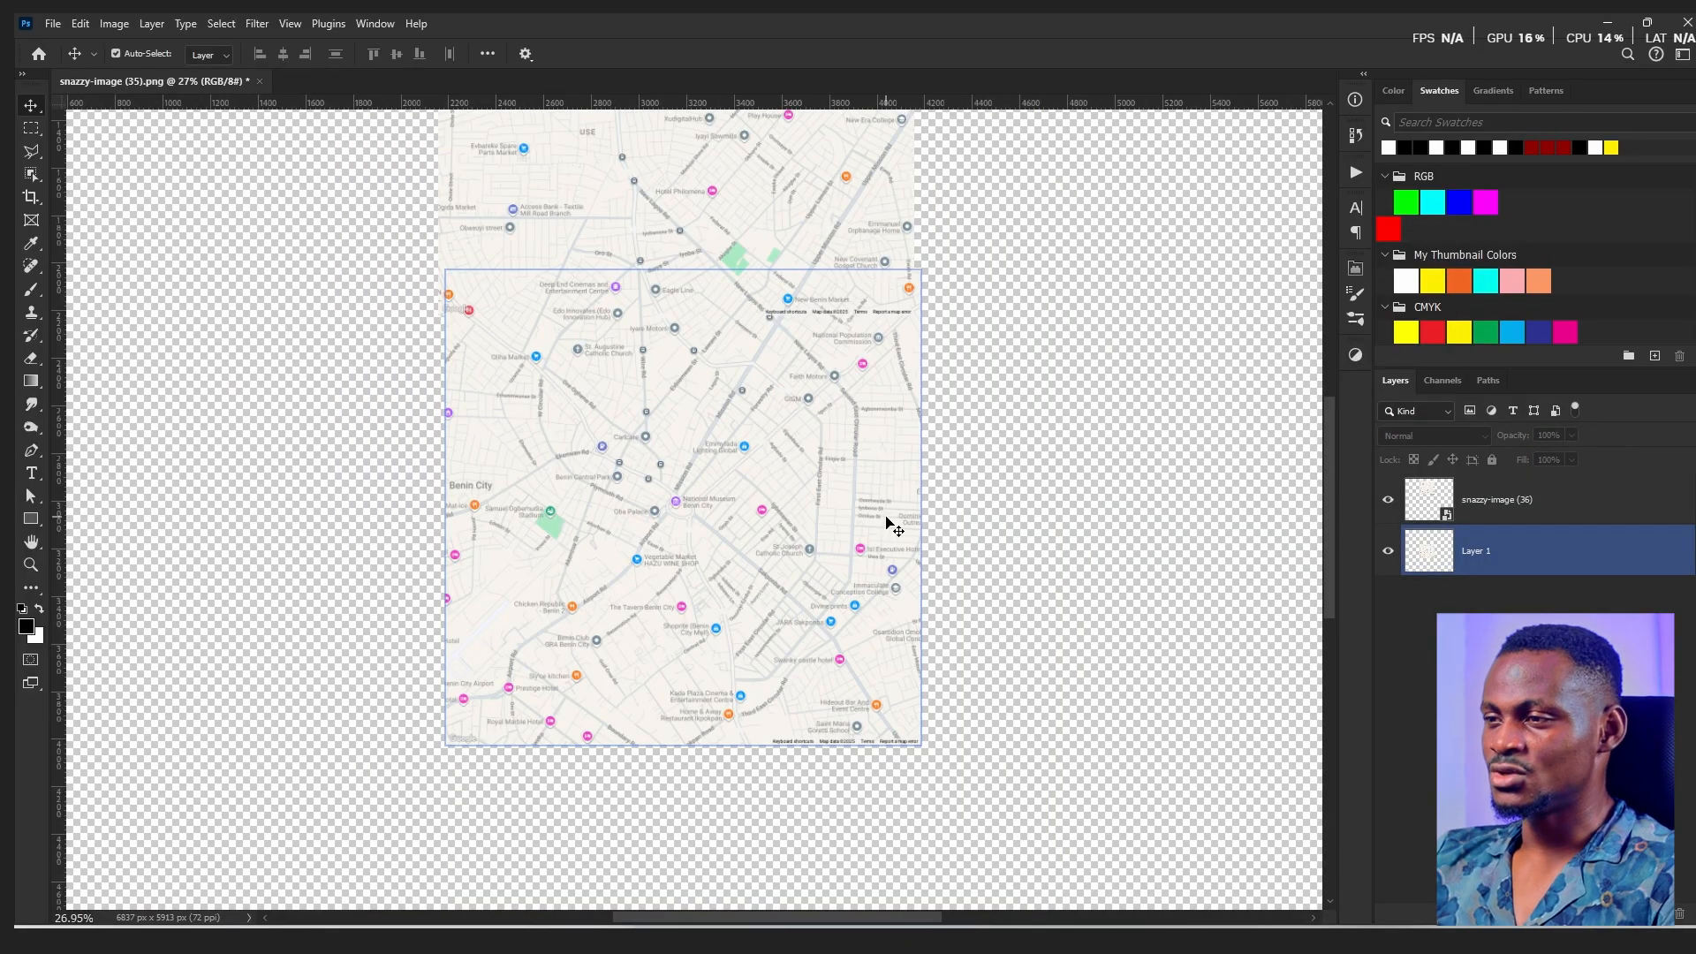
- Inspect the combined map across both images, checking how the roads continue over the seam
scroll(784, 568, "up", 5)
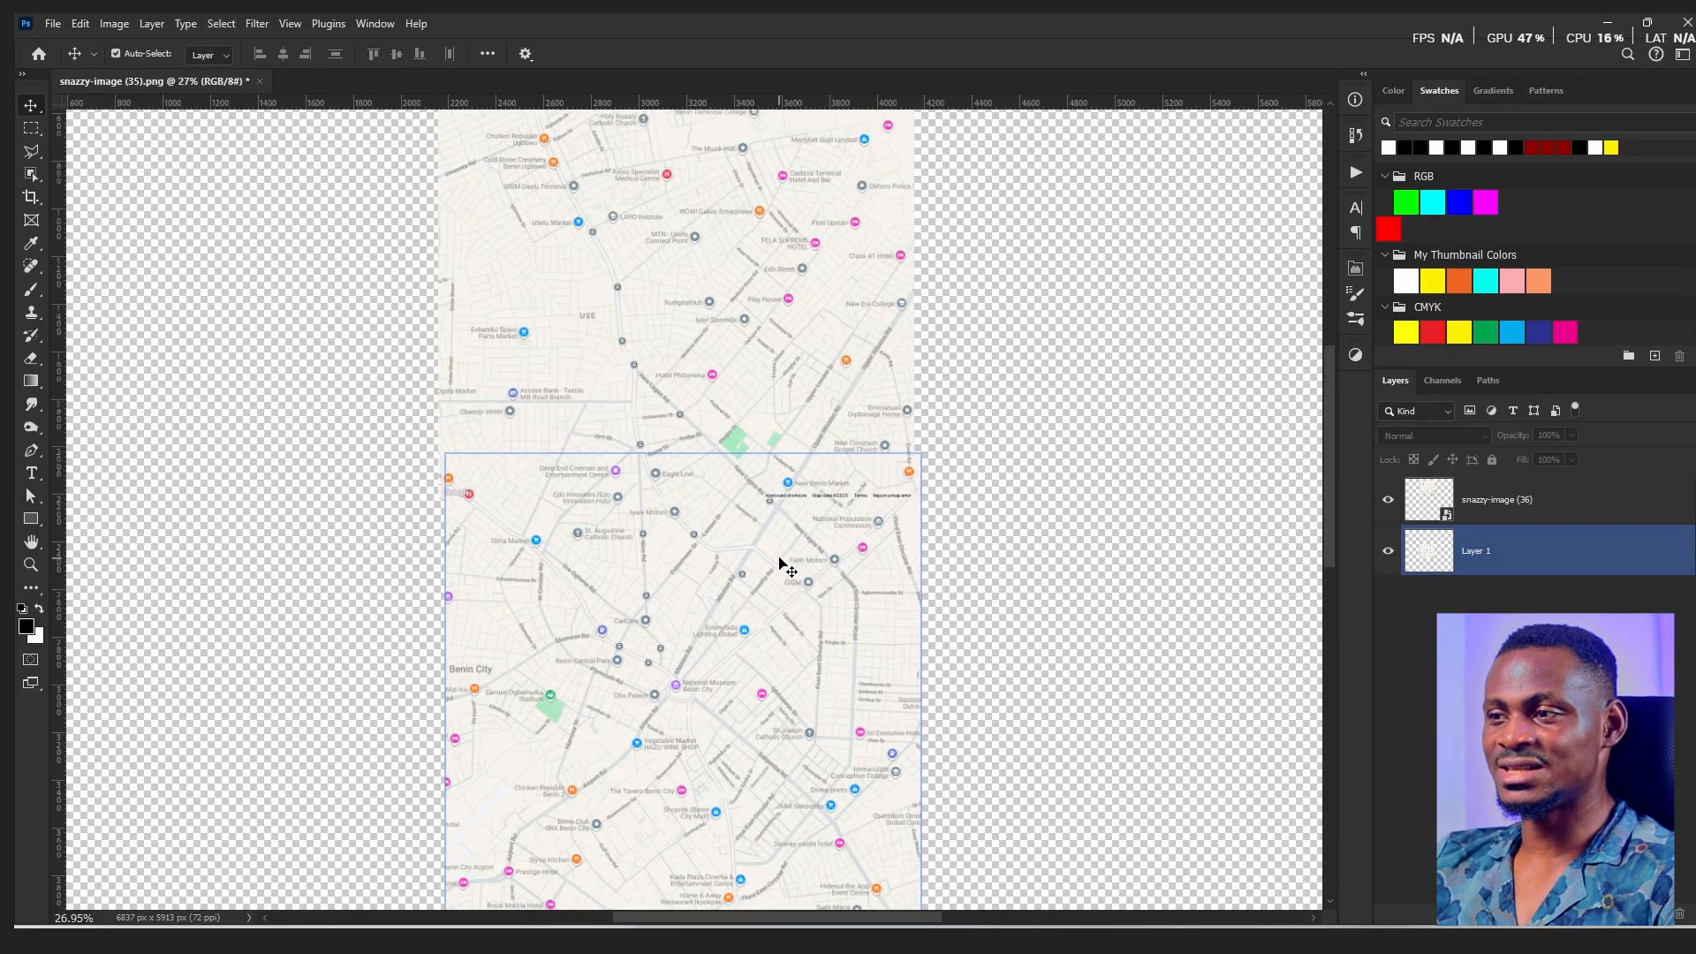
scroll(760, 572, "up", 6)
left_click_drag(565, 239, 740, 534)
left_click_drag(728, 207, 754, 565)
left_click_drag(814, 784, 759, 220)
left_click_drag(909, 875, 919, 508)
left_click(919, 500)
scroll(919, 500, "down", 7)
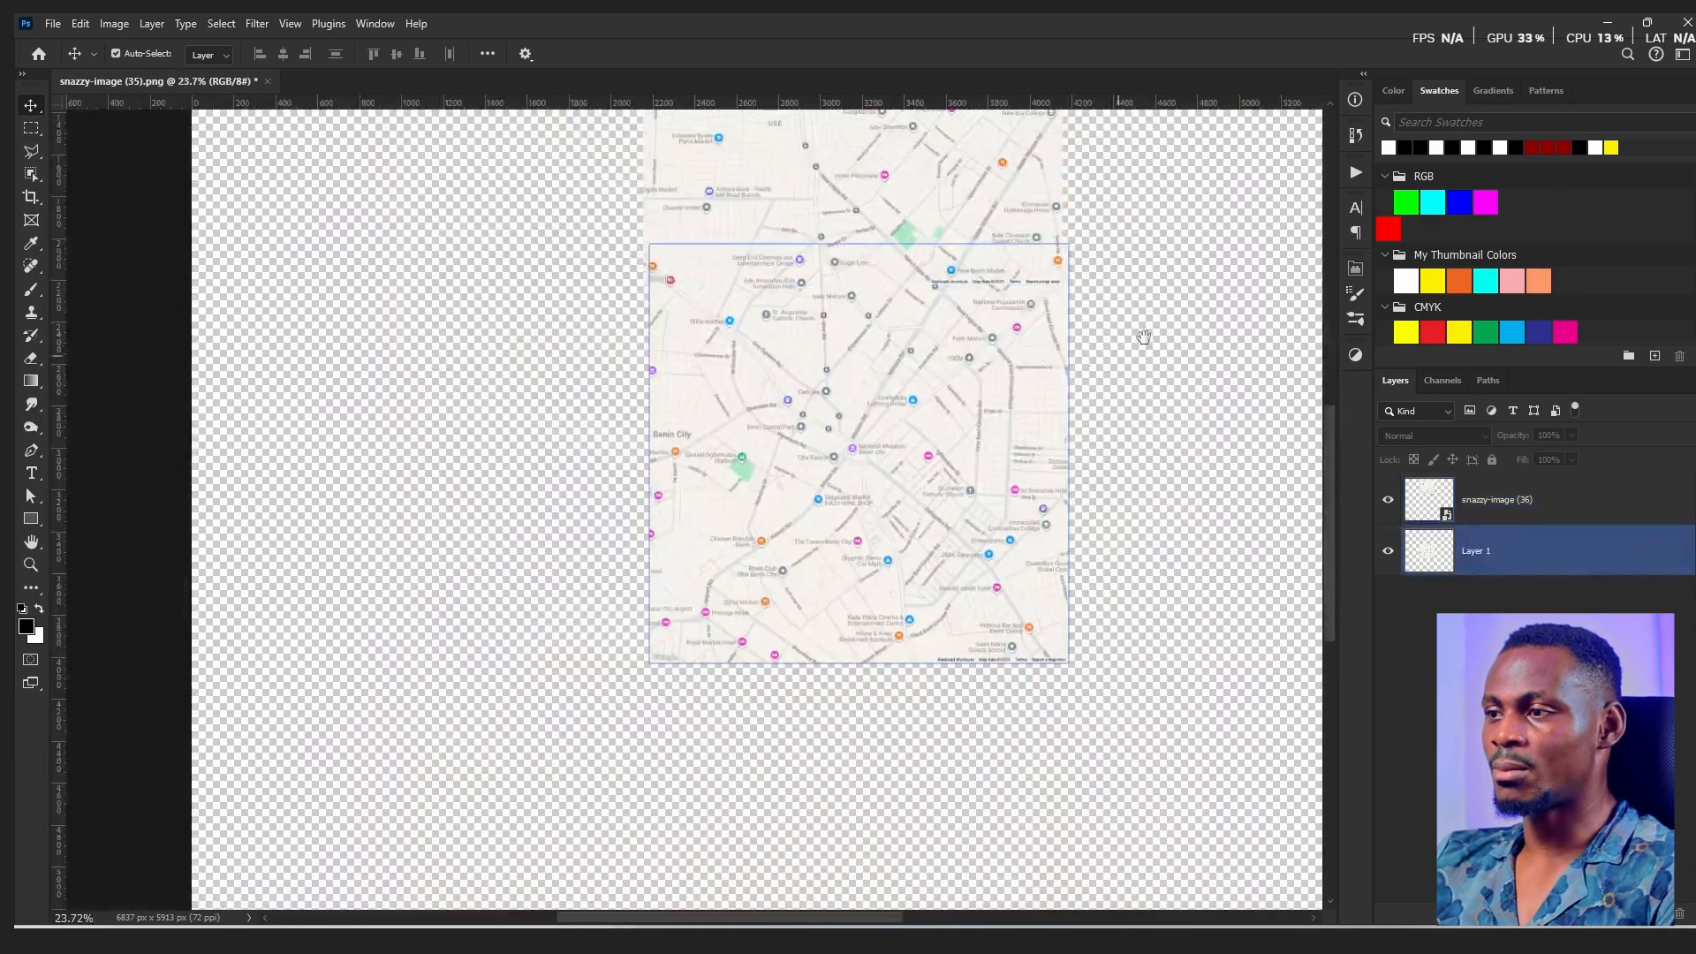
- Select both map layers and move them down together, close to the canvas's bottom edge, to free space above
left_click(1143, 337)
left_click_drag(1143, 336, 823, 501)
scroll(766, 481, "down", 4)
left_click_drag(902, 319, 517, 636)
left_click_drag(628, 569, 595, 761)
left_click_drag(745, 632, 807, 385)
left_click_drag(703, 569, 730, 627)
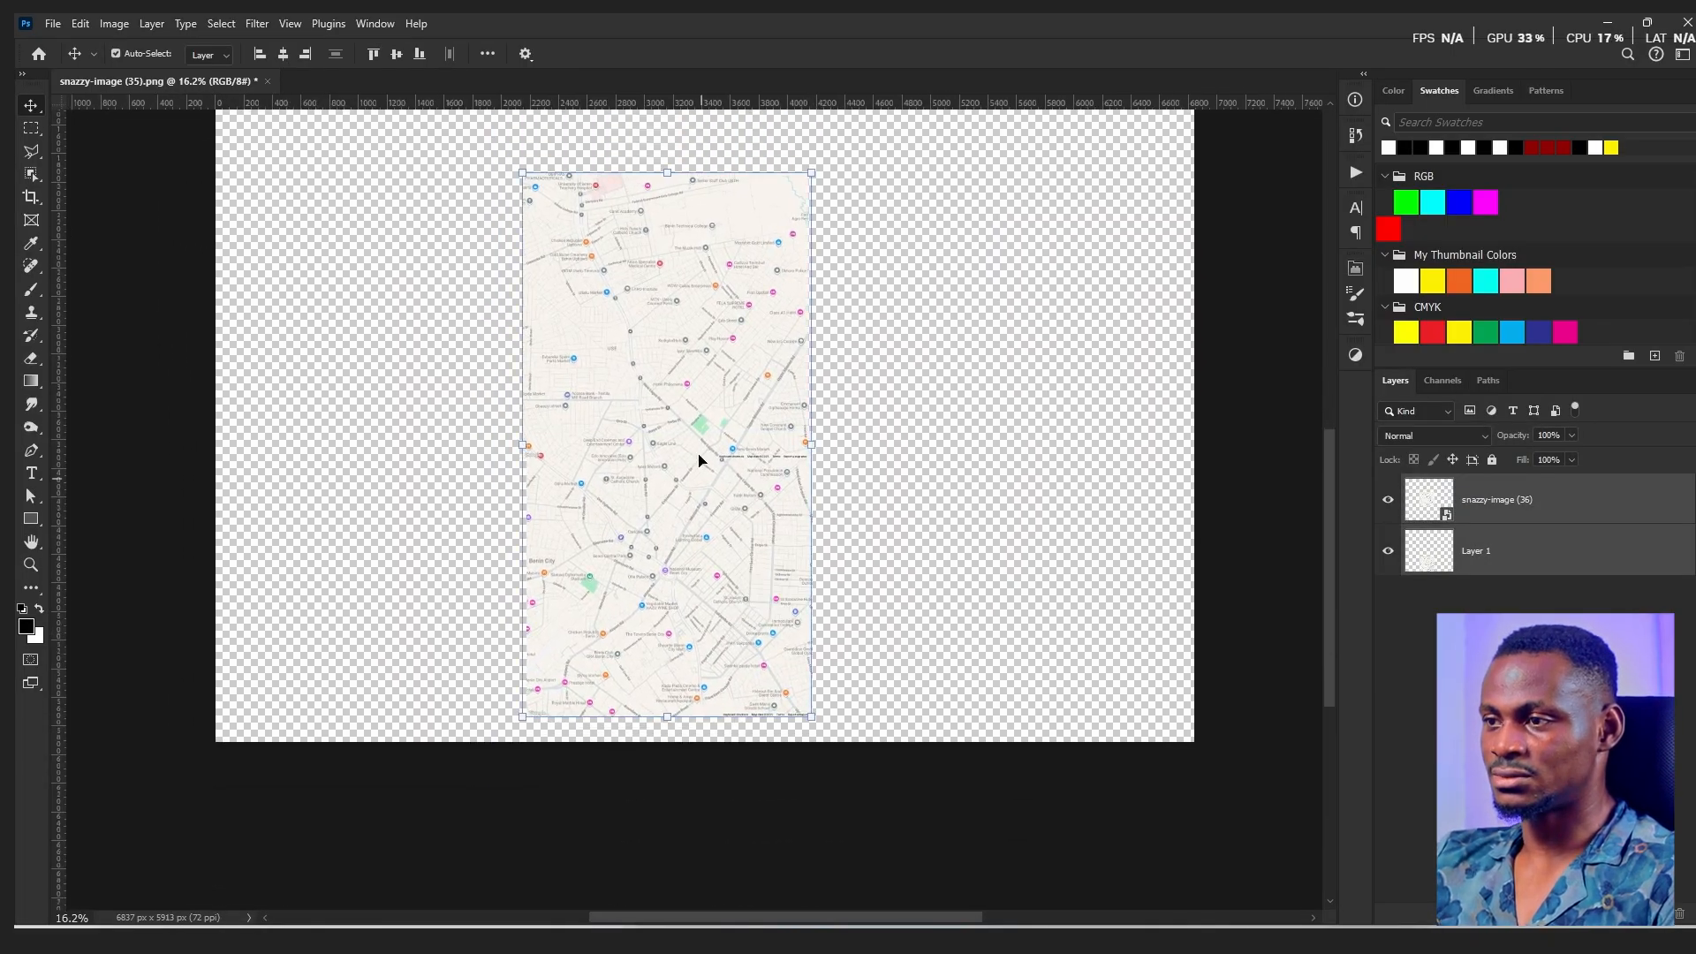
scroll(669, 320, "up", 1)
- Switch to Snazzy Maps, shift the frame north-west to centre the University of Benin Teaching Hospital, and download the image
left_click(887, 903)
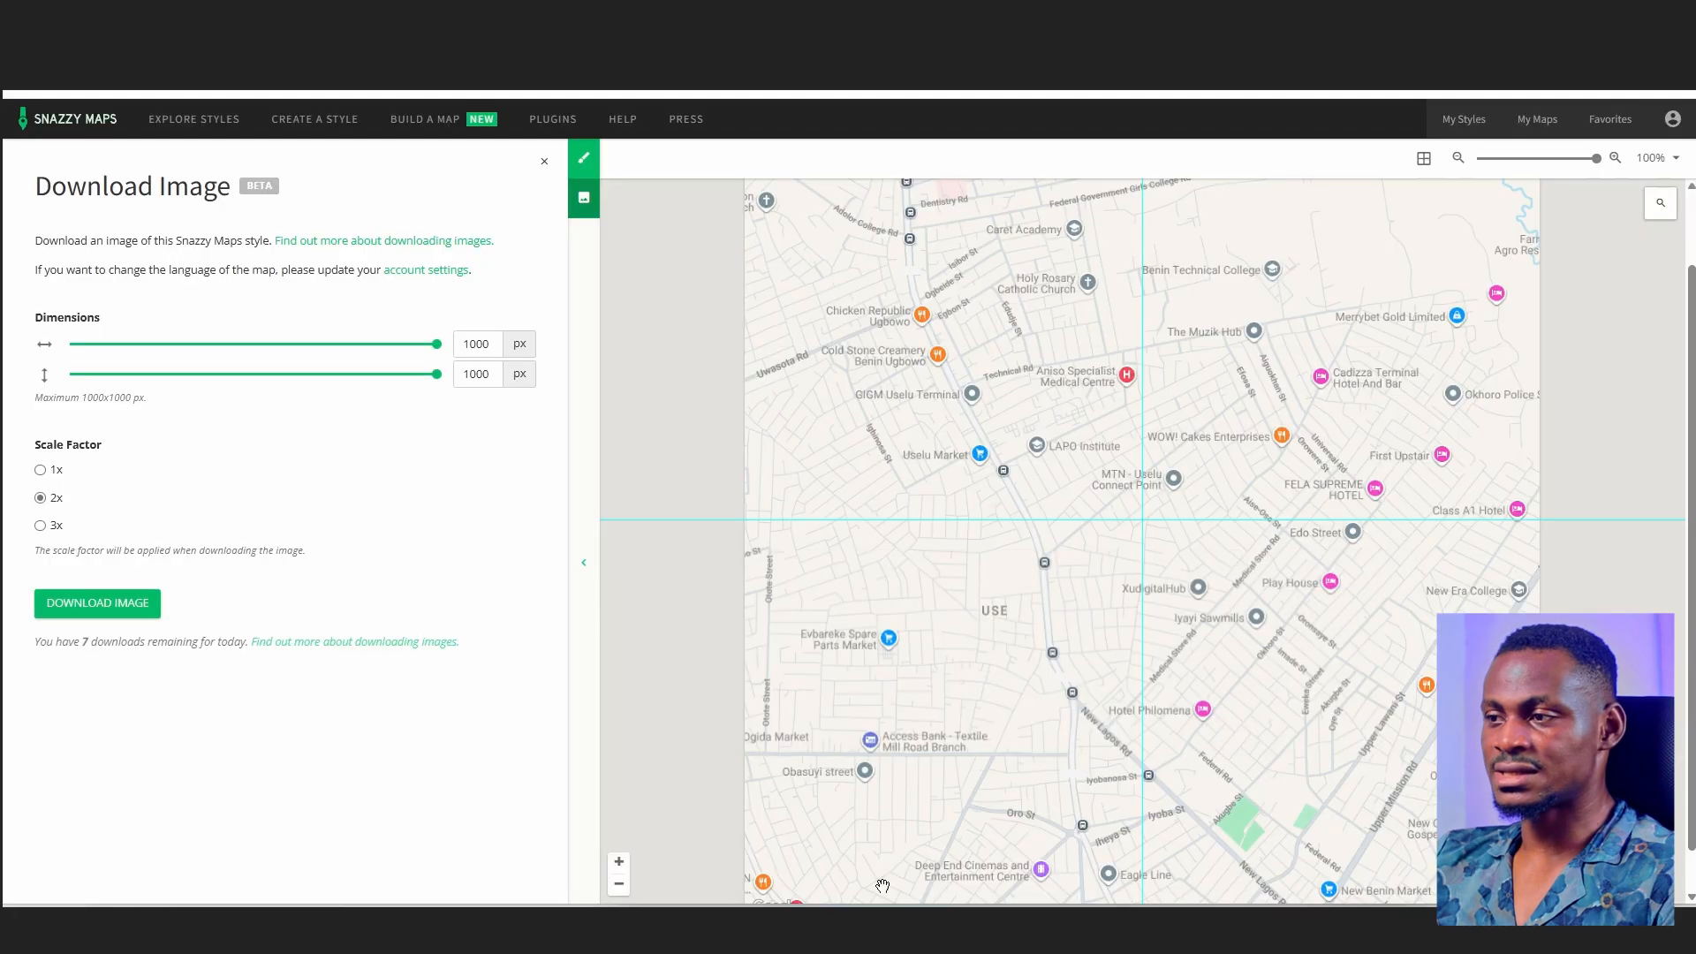
left_click_drag(1109, 387, 1250, 623)
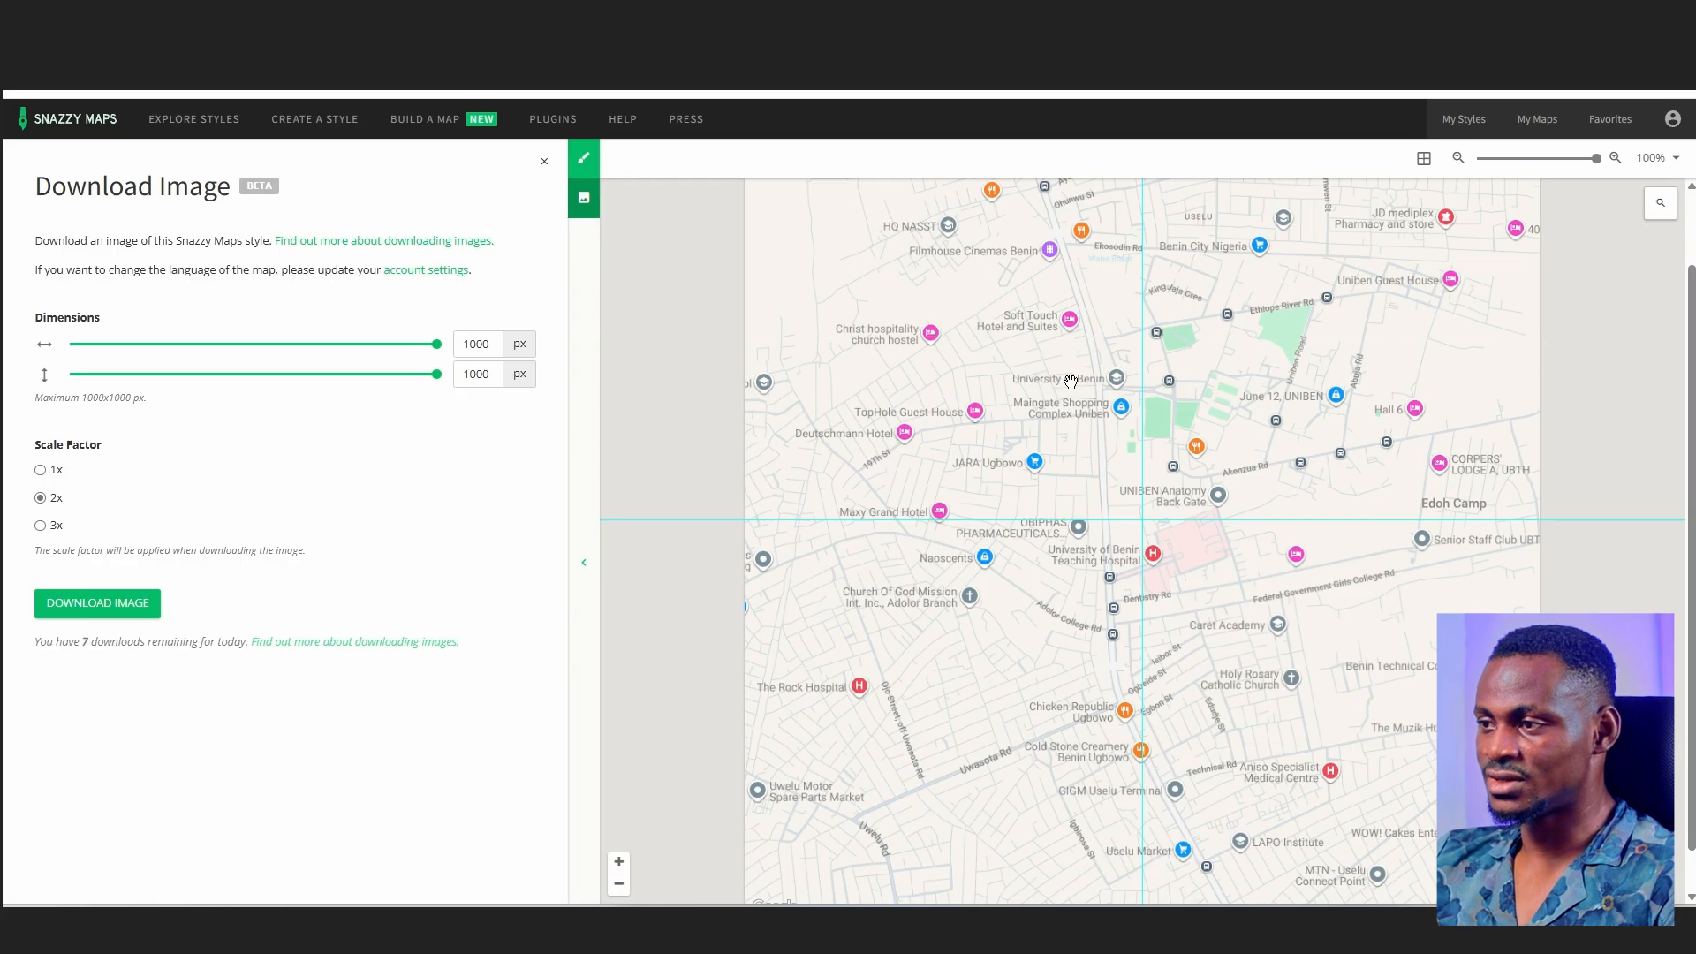
mouse_move(1188, 541)
left_mouse_down()
mouse_move(1192, 614)
mouse_move(1177, 547)
left_mouse_up()
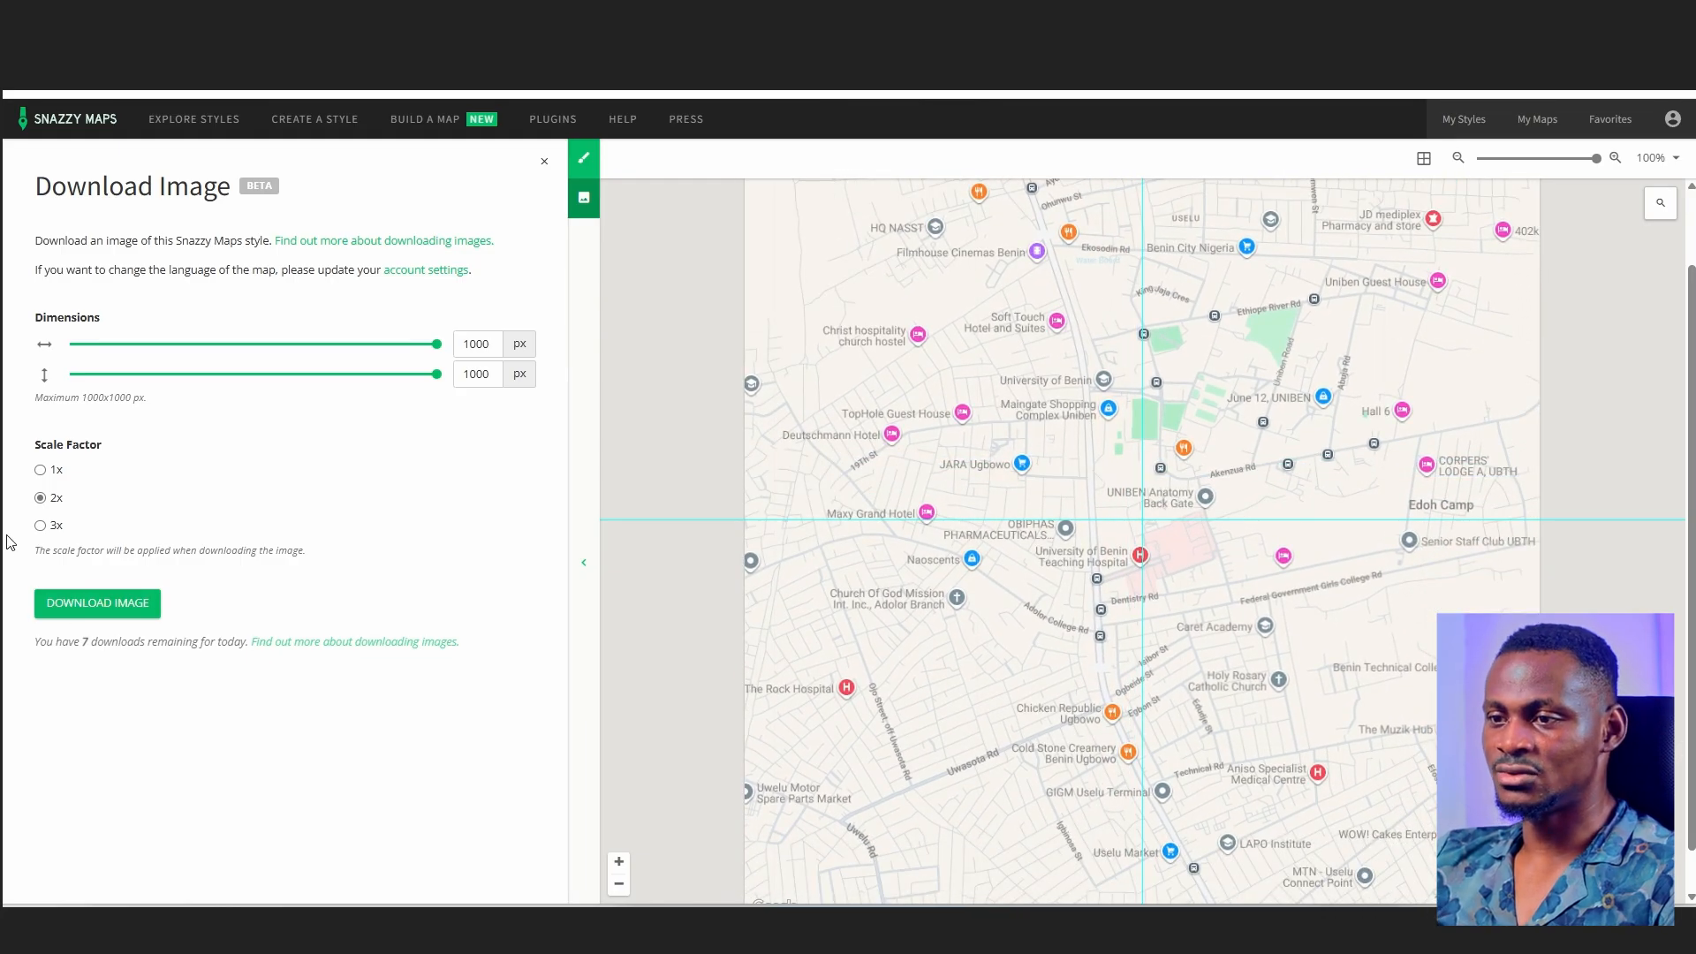
left_click(112, 614)
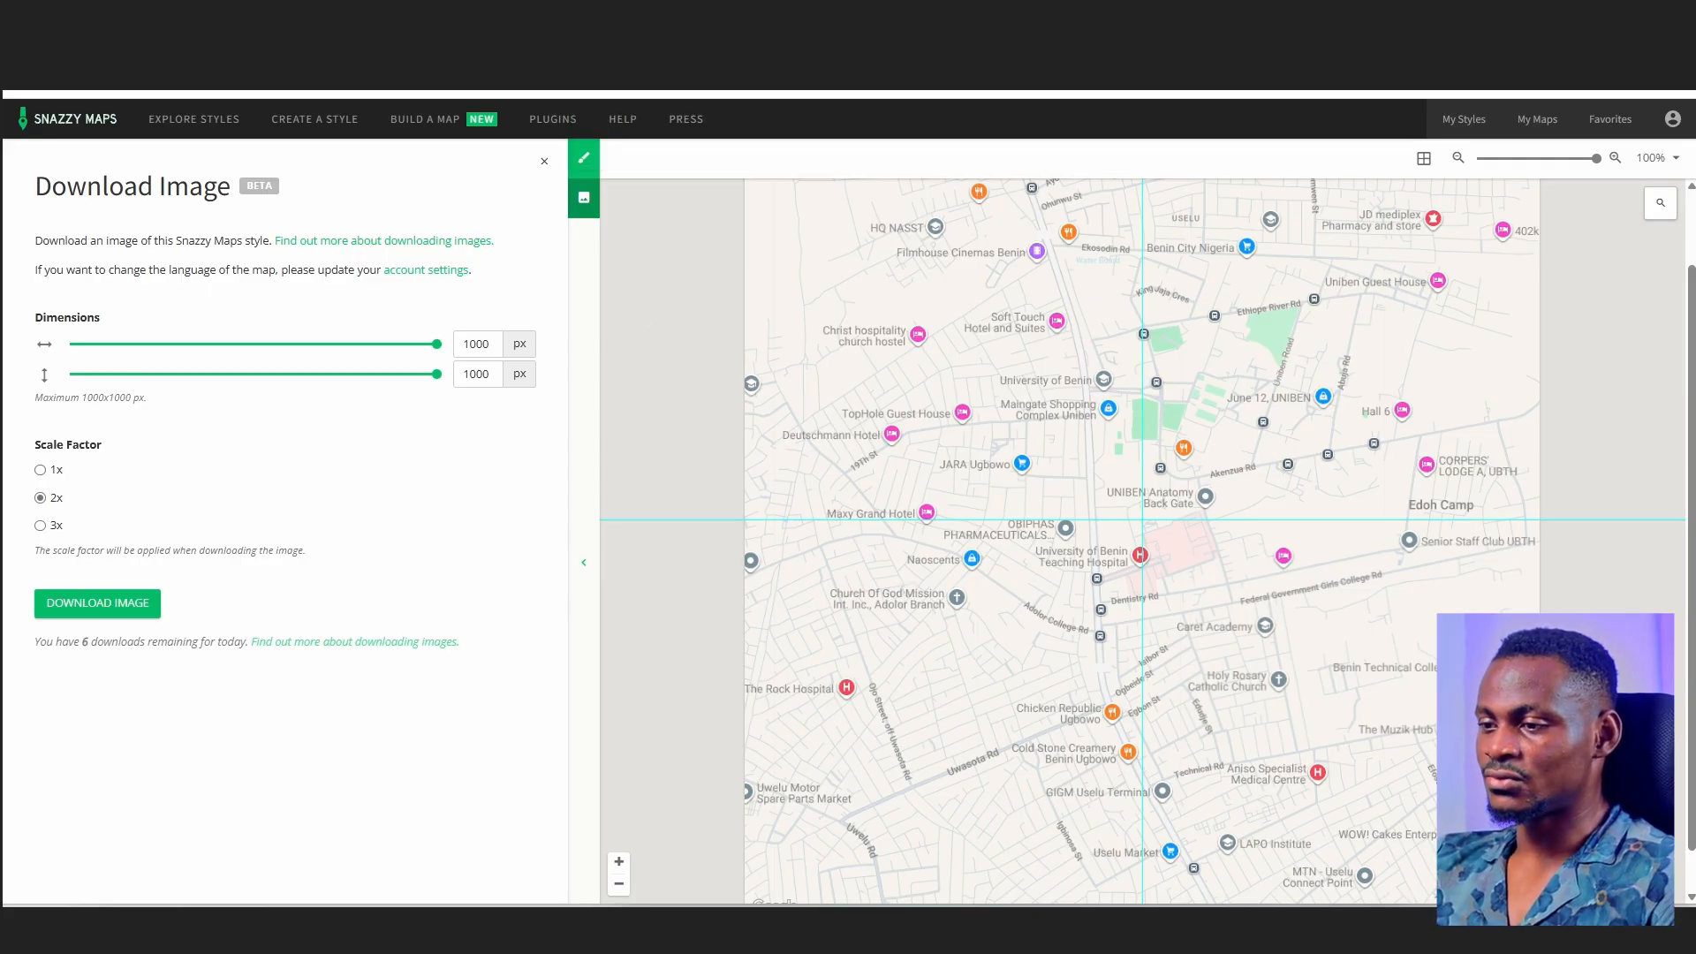
- Switch to Photoshop and place the newly downloaded snazzy-image (37) on the canvas above the existing map images
left_click(658, 926)
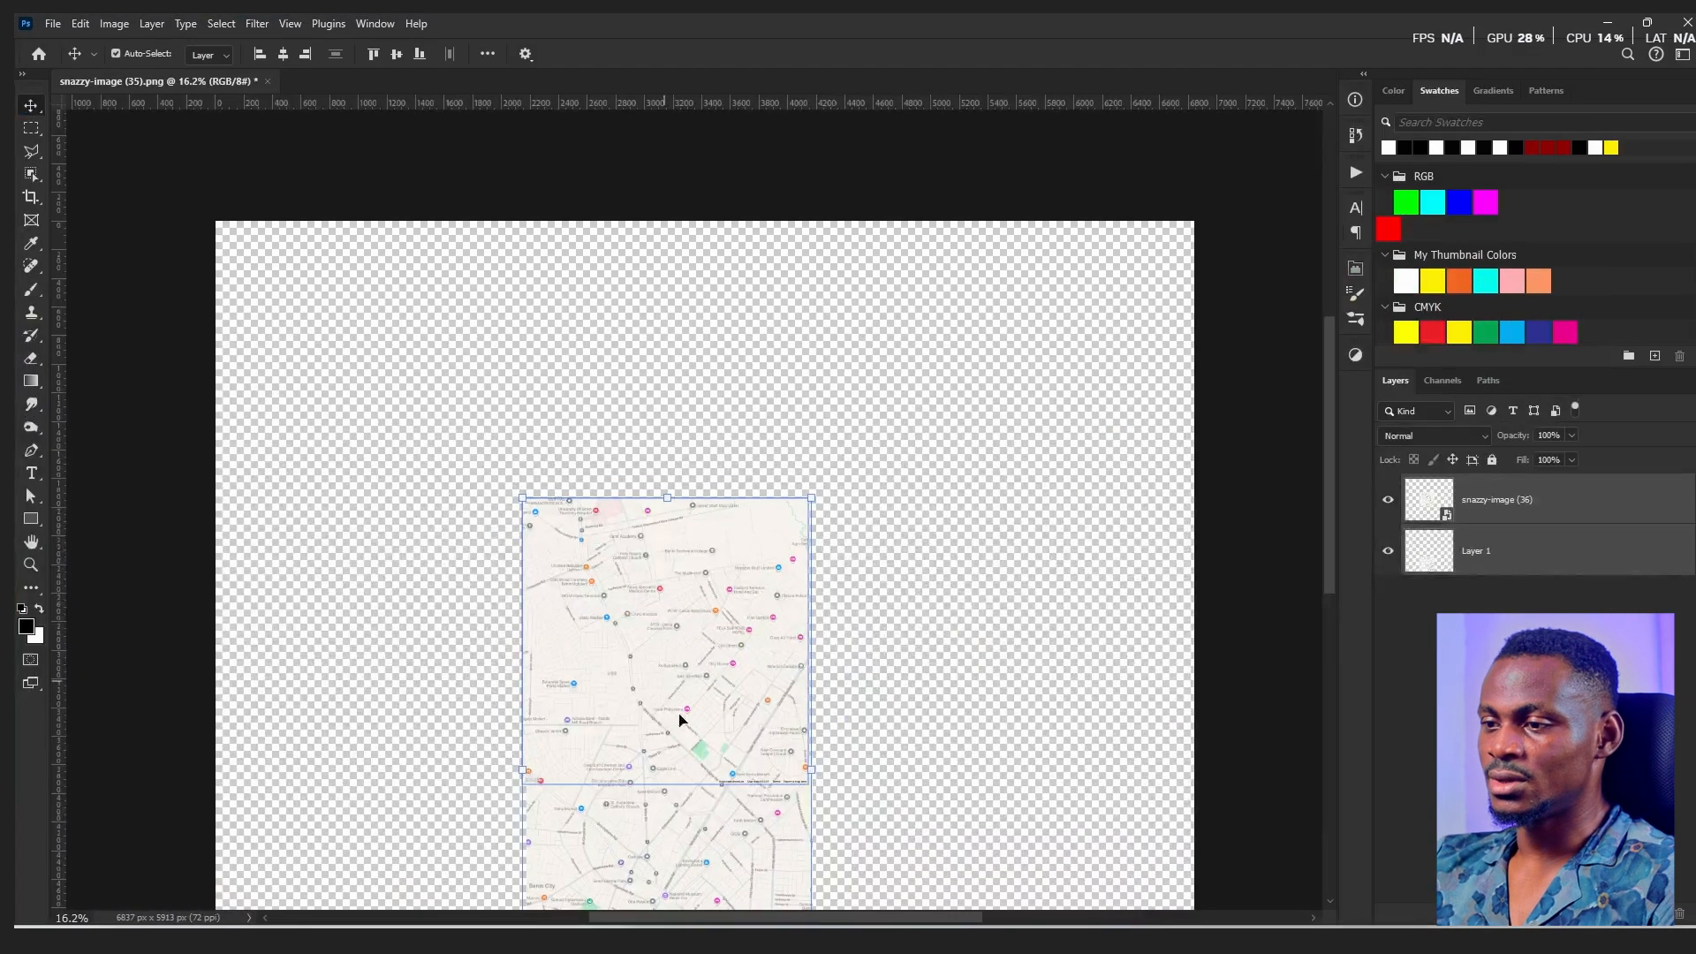
key("alt+Tab")
left_click_drag(288, 267, 933, 623)
left_click_drag(698, 604, 658, 432)
left_click(681, 560)
scroll(681, 560, "up", 5)
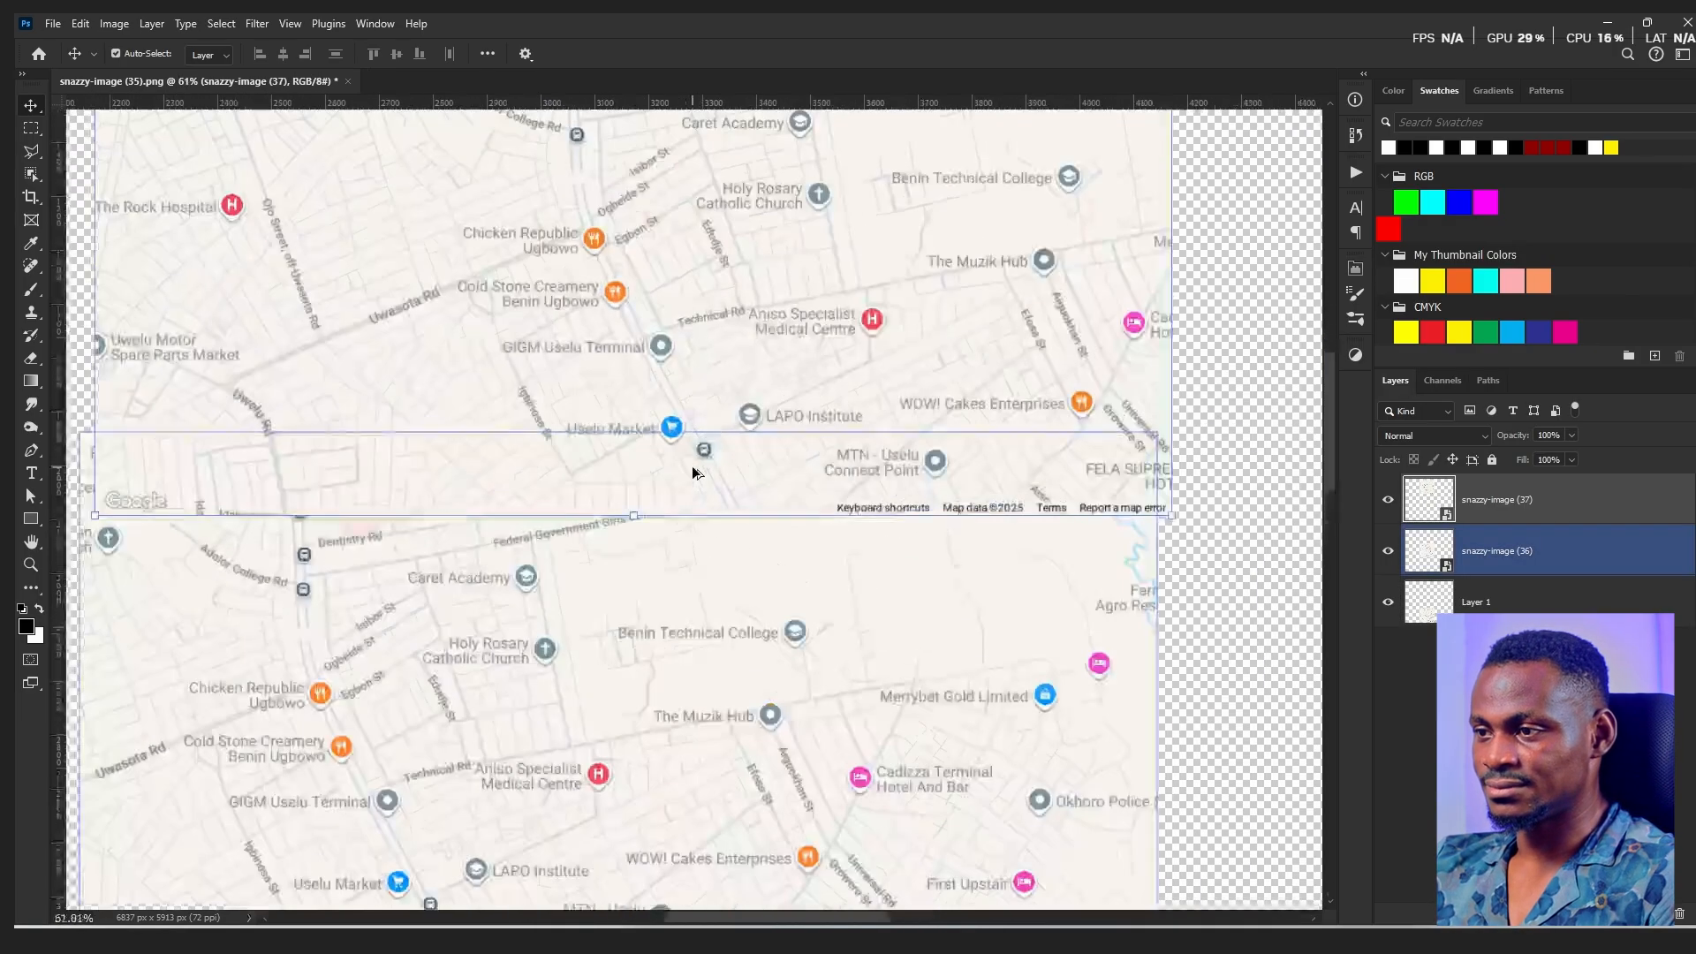
- Set the snazzy-image (37) layer's opacity to 50%
left_click(692, 472)
scroll(685, 473, "up", 2)
left_click_drag(618, 486, 358, 477)
scroll(654, 364, "down", 3)
left_click(364, 474)
scroll(363, 473, "up", 2)
left_click(661, 320)
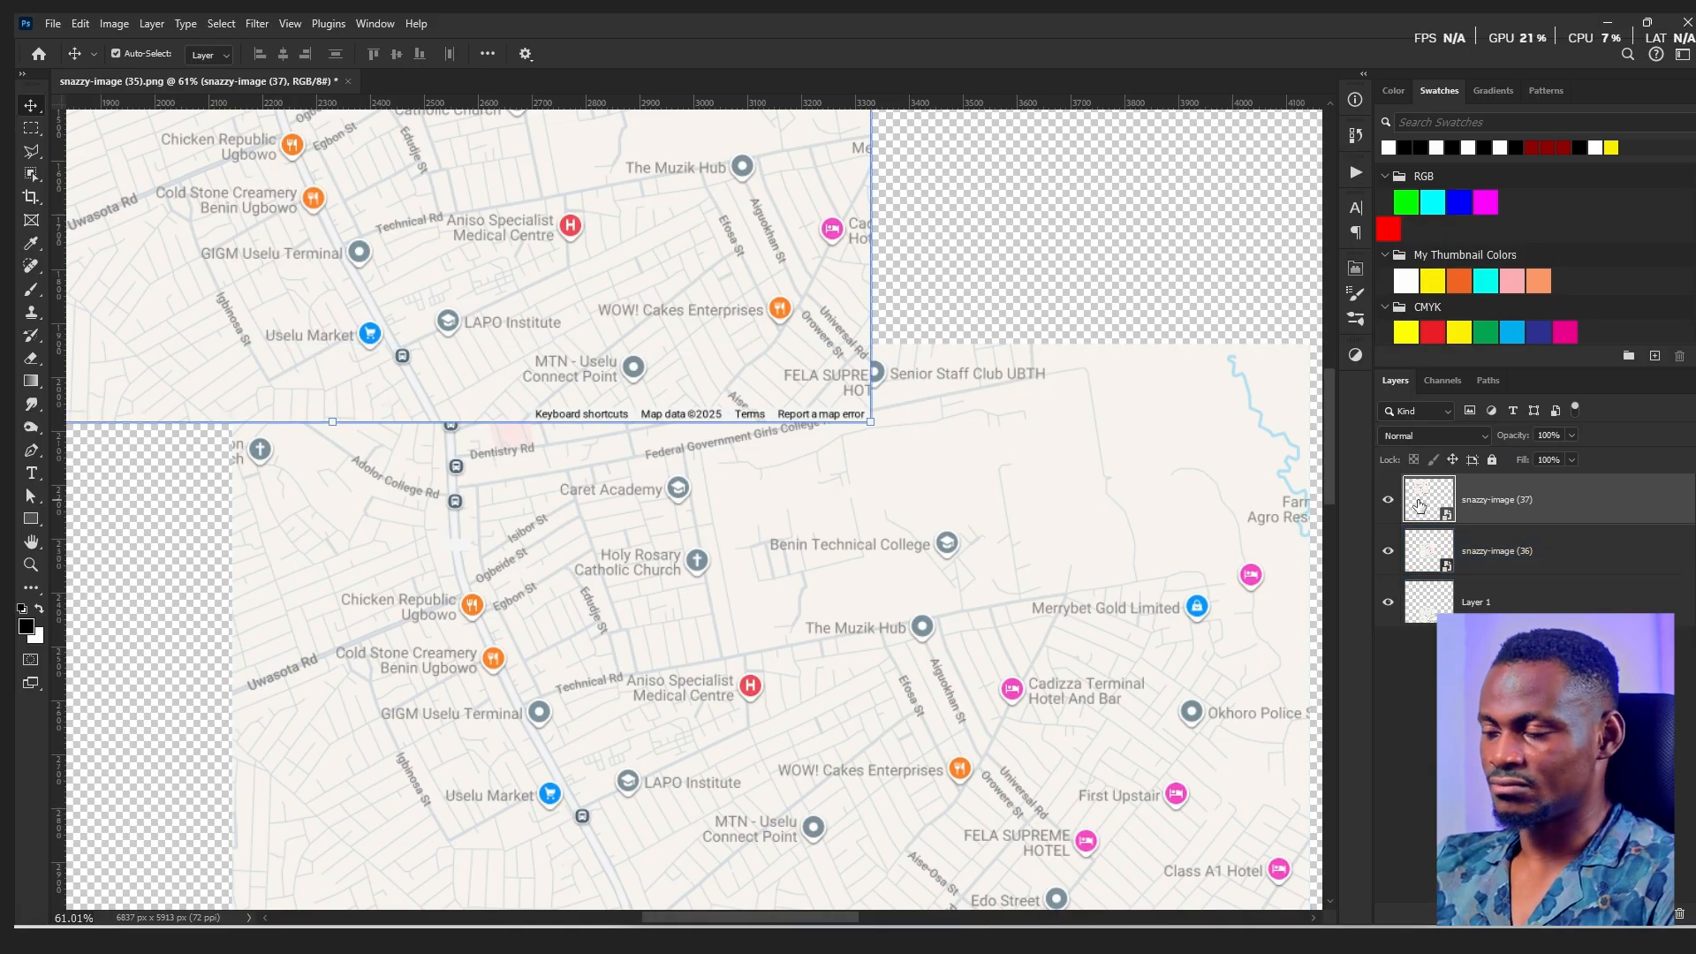
key("5")
scroll(972, 539, "down", 3)
scroll(915, 595, "up", 4)
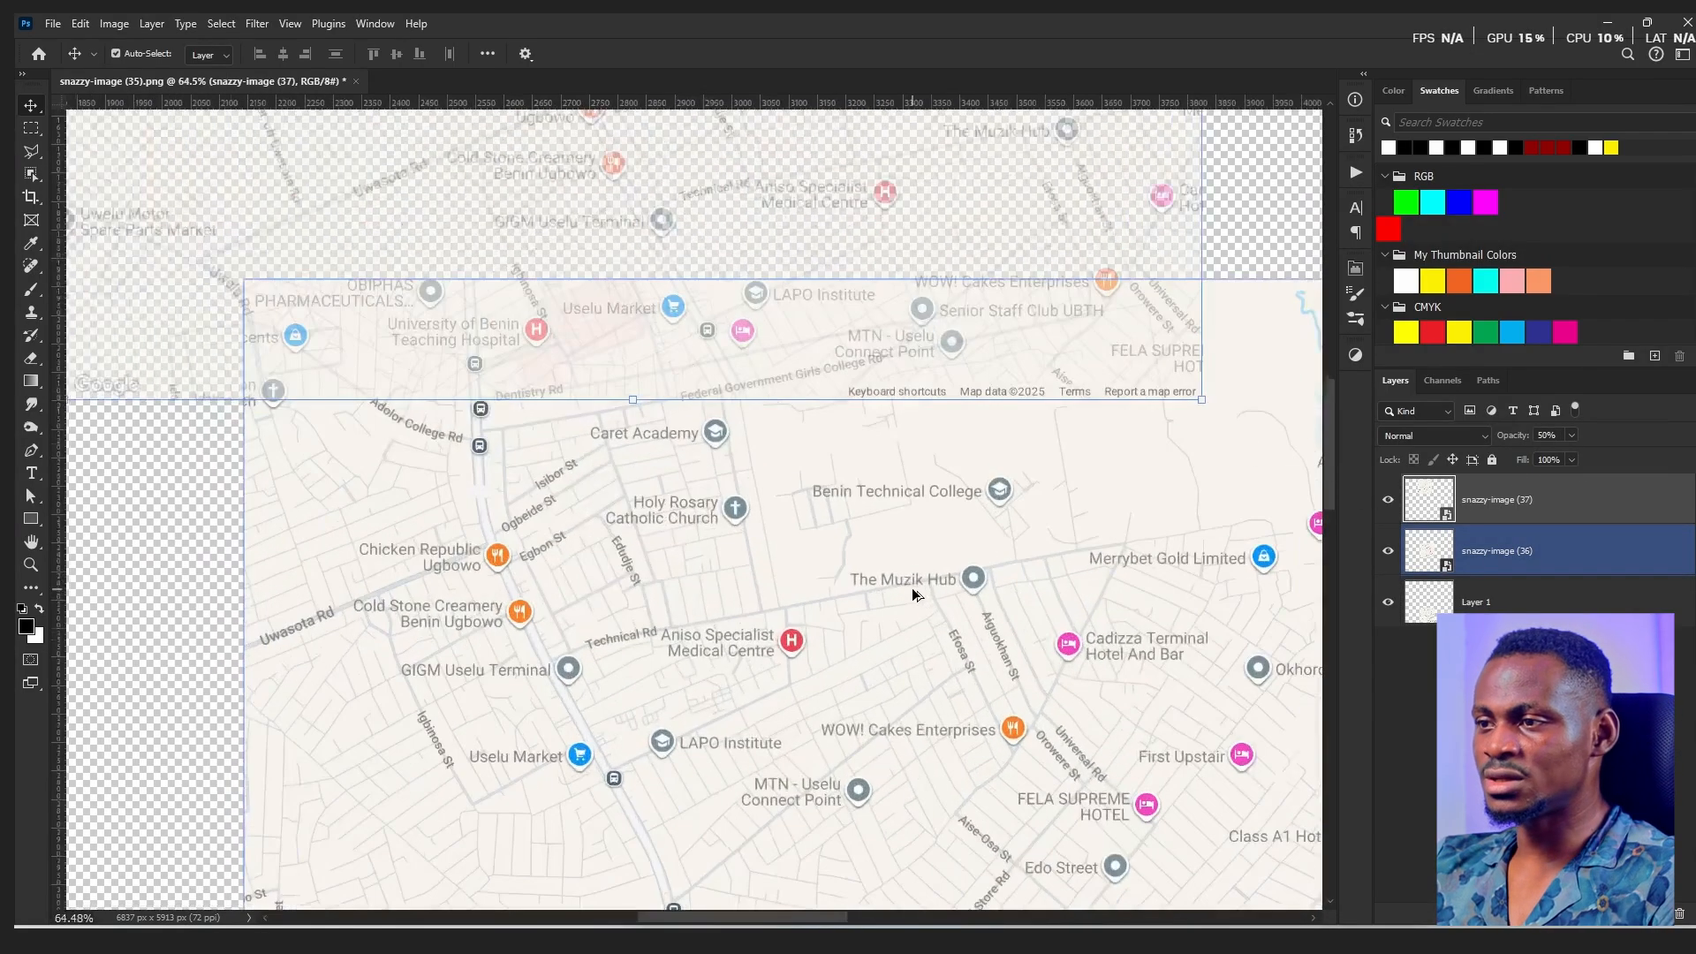
- Move snazzy-image (37) over snazzy-image (36) and align their shared roads and landmarks around Chicken Republic Ugbowo
left_click_drag(763, 217, 750, 664)
scroll(625, 620, "up", 4)
scroll(615, 623, "up", 6)
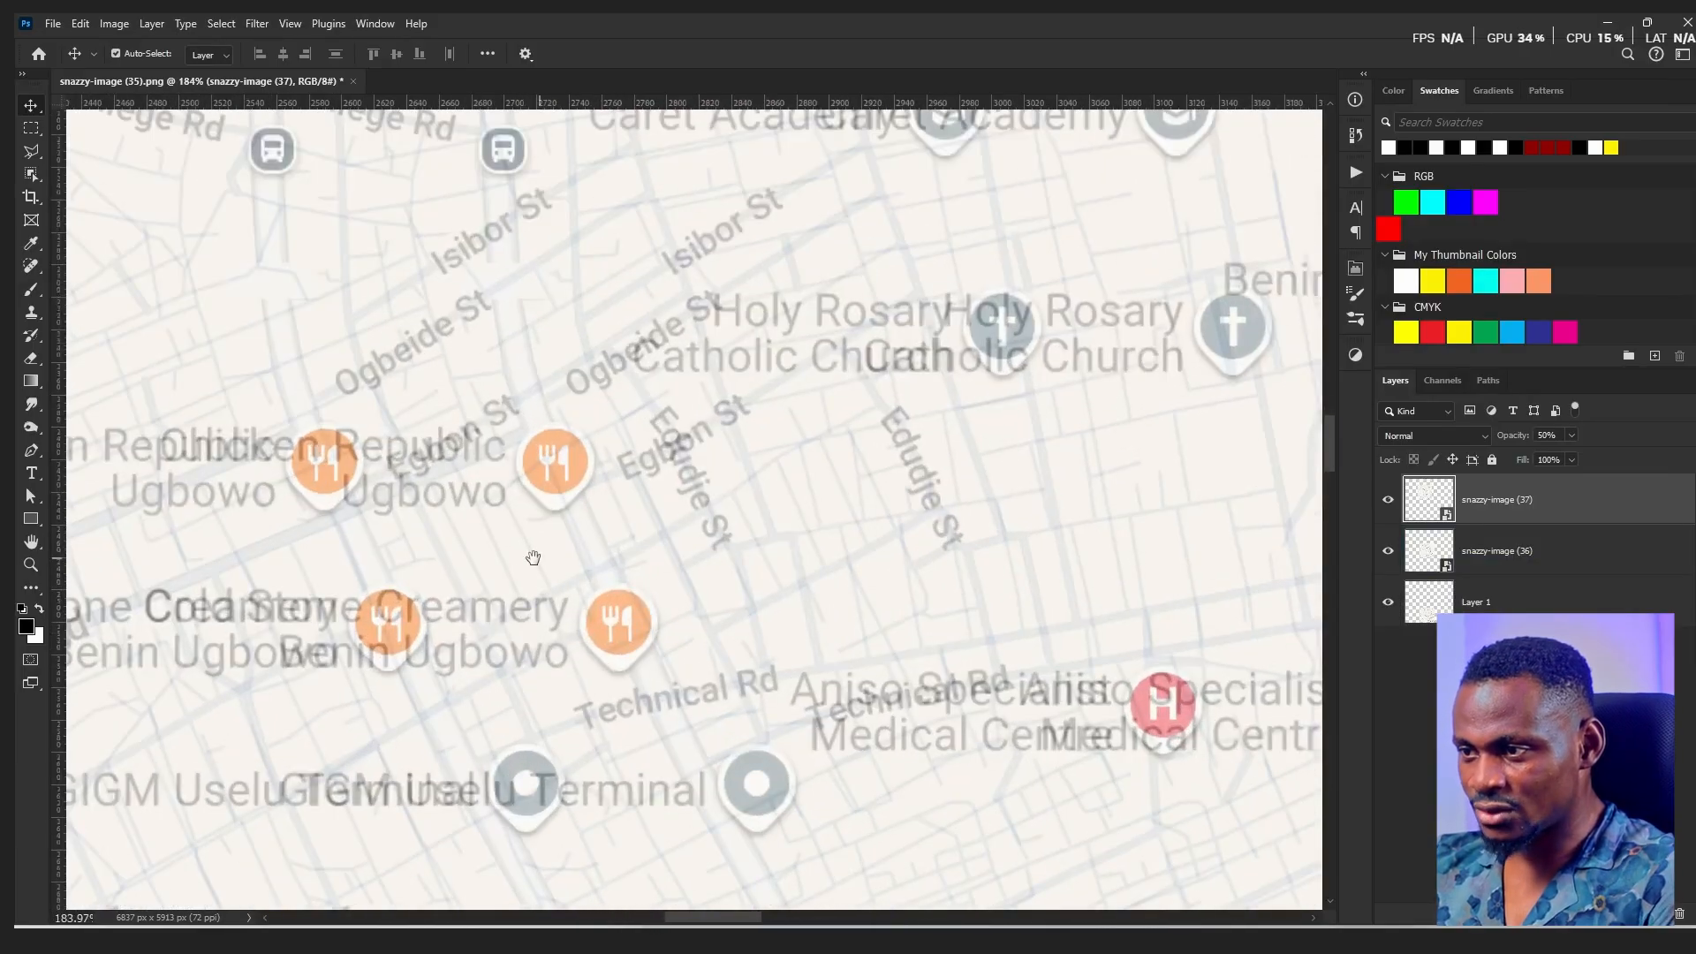
left_click_drag(549, 563, 630, 532)
left_click_drag(726, 491, 548, 513)
scroll(505, 490, "up", 2)
scroll(548, 512, "down", 12)
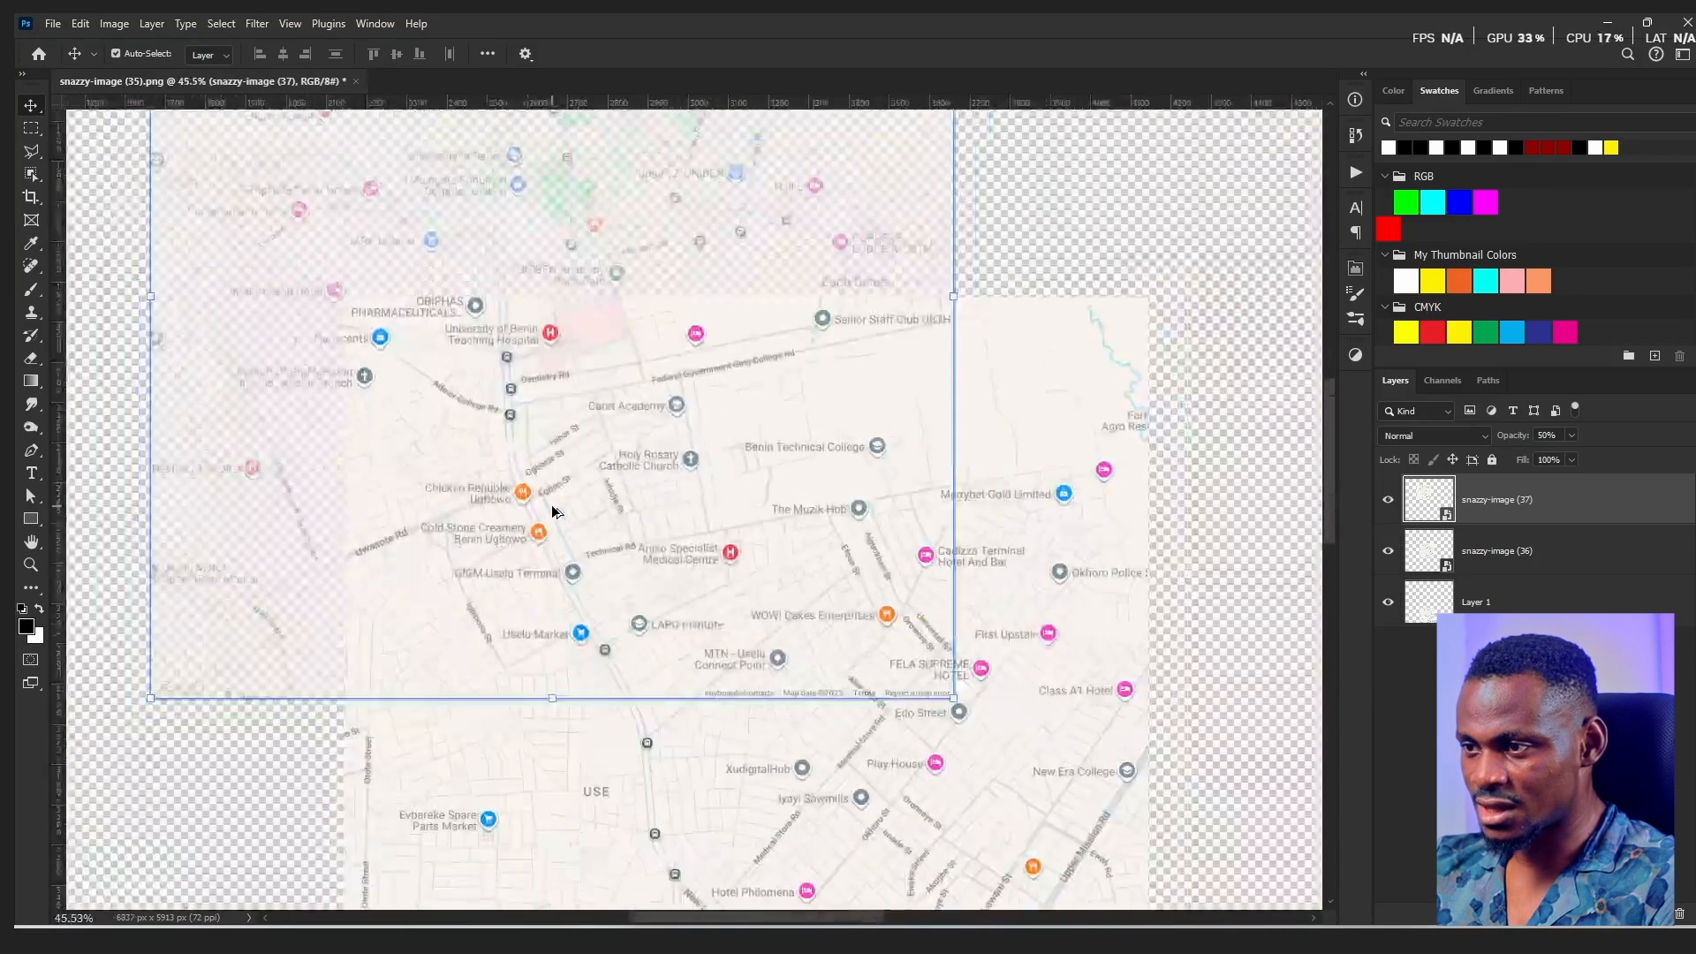
scroll(552, 512, "down", 1)
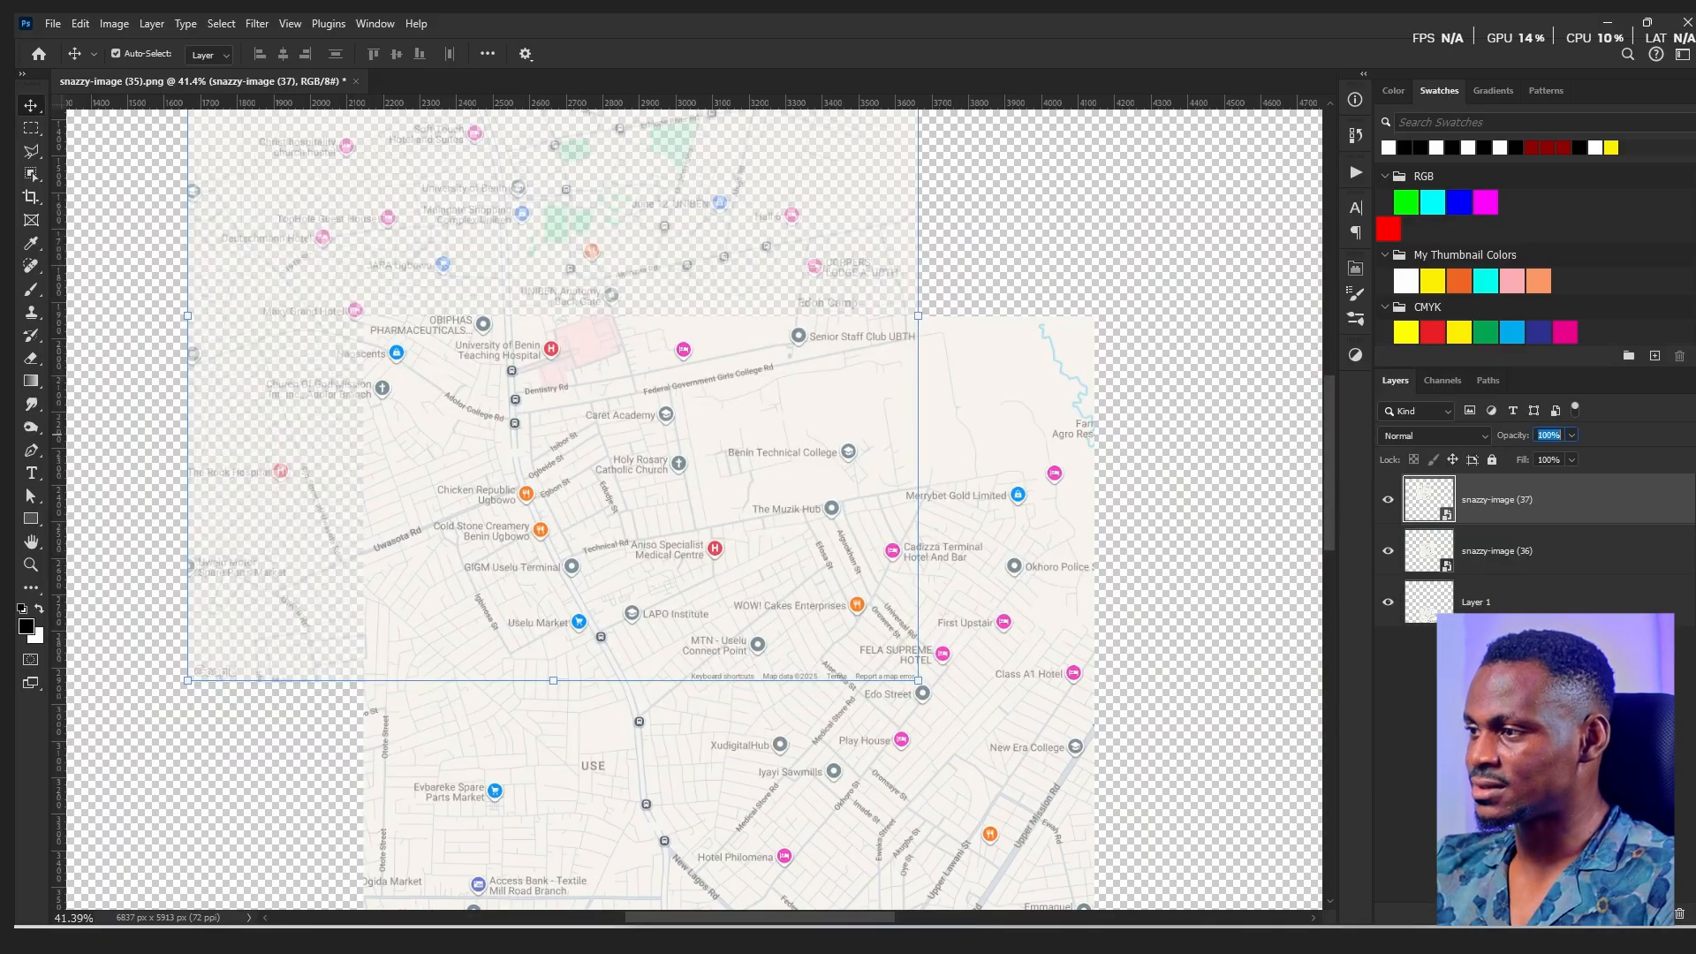
- Restore the snazzy-image (37) layer's opacity to 100% and check the three joined map images
left_click(1079, 626)
scroll(1043, 586, "down", 9)
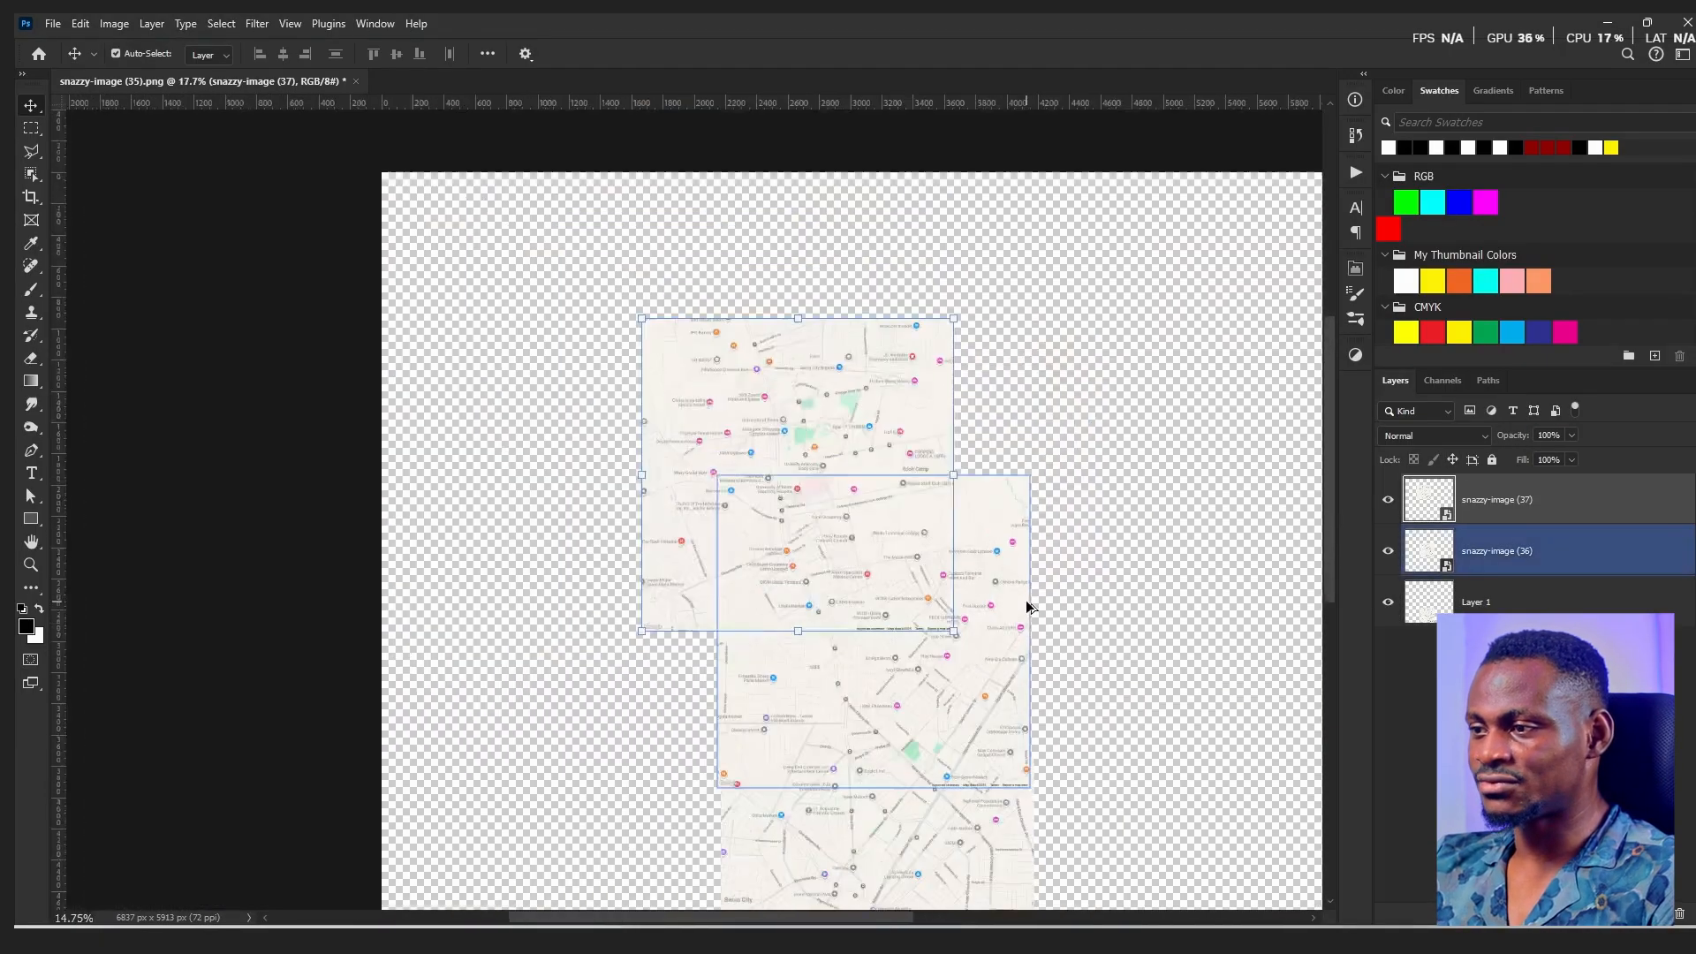
scroll(1026, 608, "down", 1)
left_click_drag(982, 613, 753, 500)
scroll(753, 516, "up", 2)
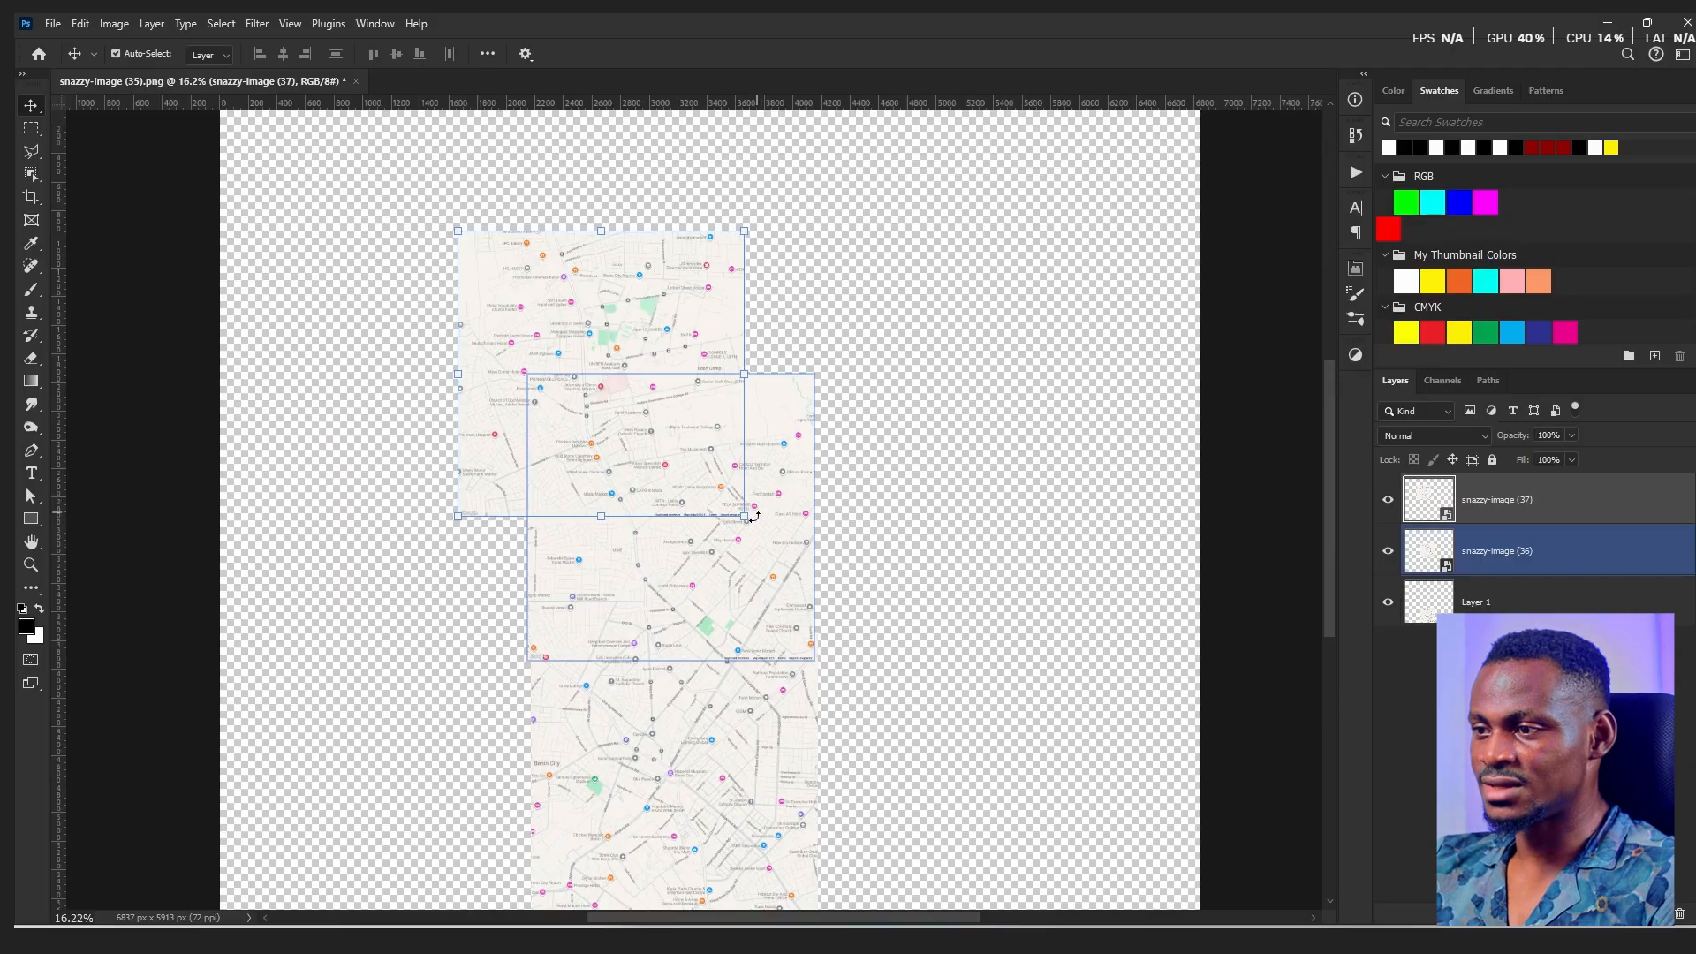
left_click(704, 784)
scroll(649, 724, "up", 12)
scroll(664, 624, "down", 4)
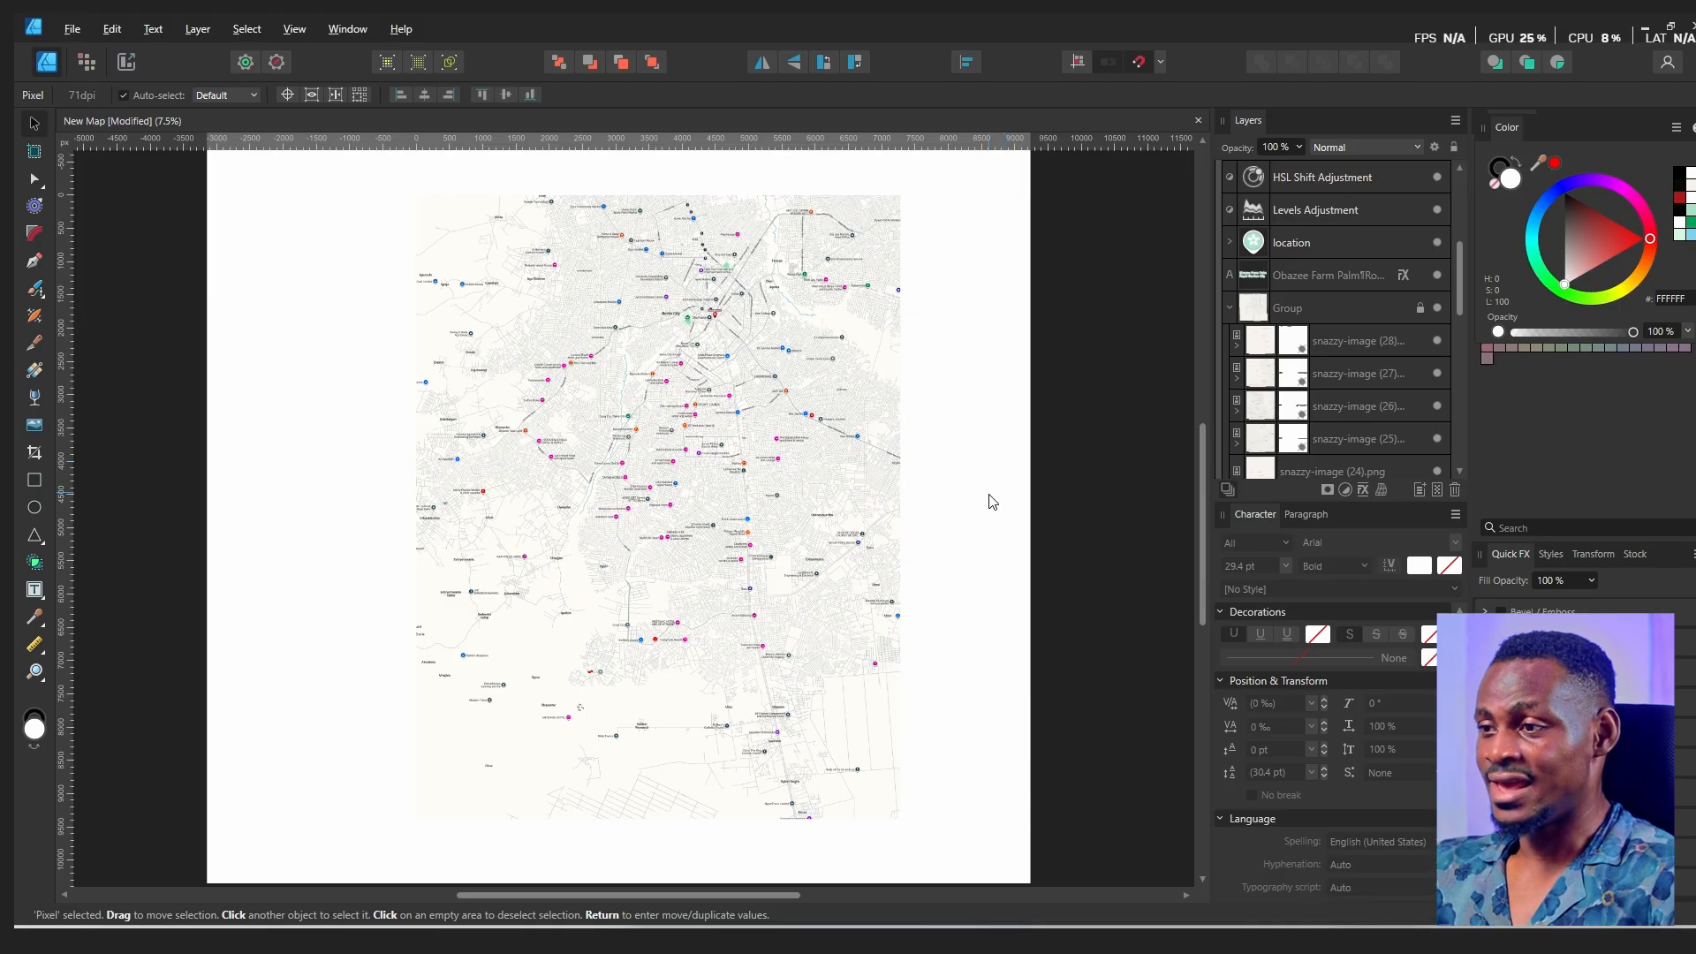
- Switch to the New Map document in Affinity Designer and examine the finished Benin City map overall and in detail
left_click(596, 608)
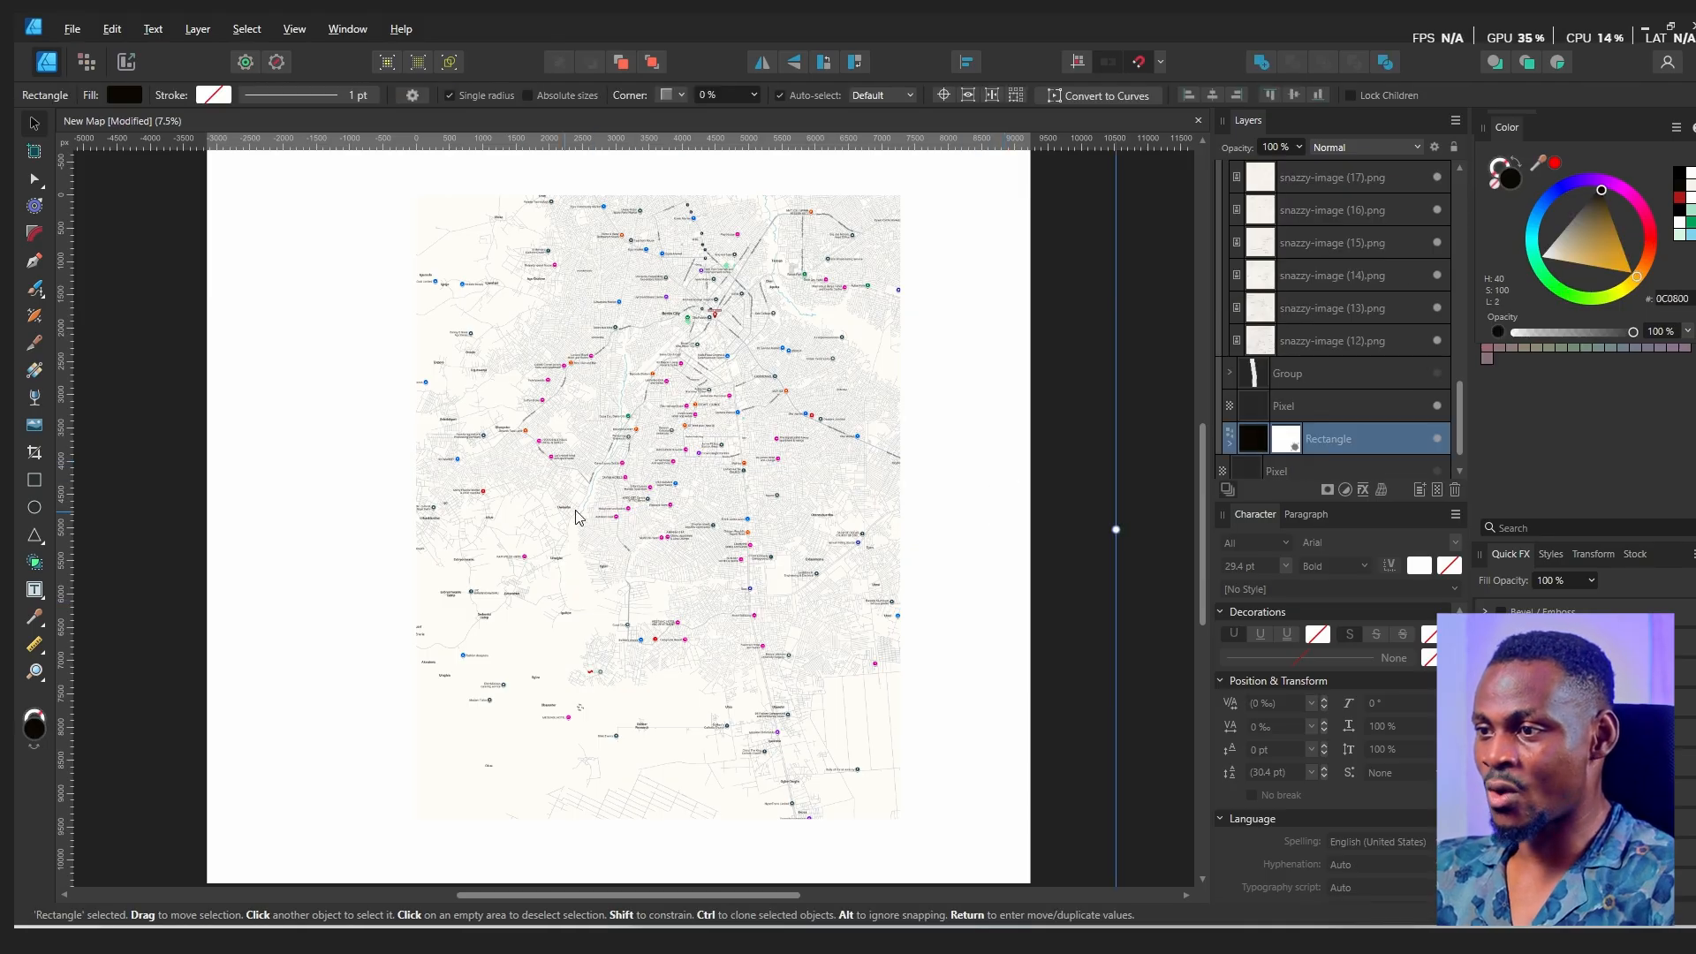
scroll(773, 652, "up", 5)
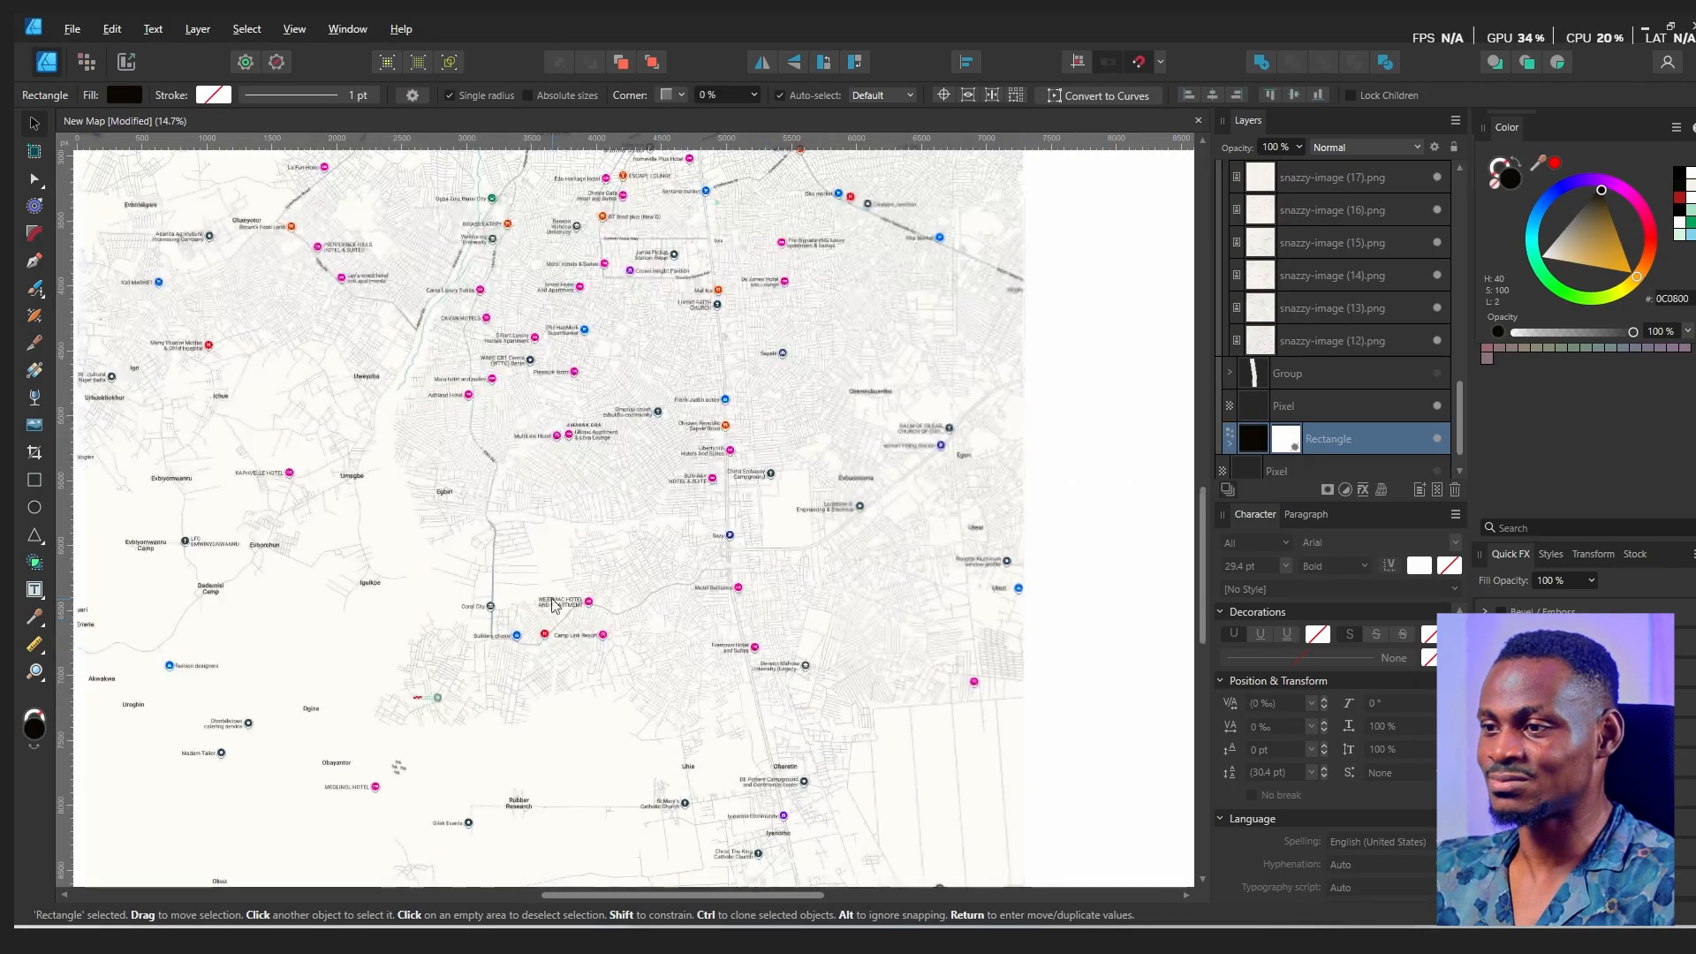
scroll(499, 473, "down", 4)
scroll(498, 473, "up", 6)
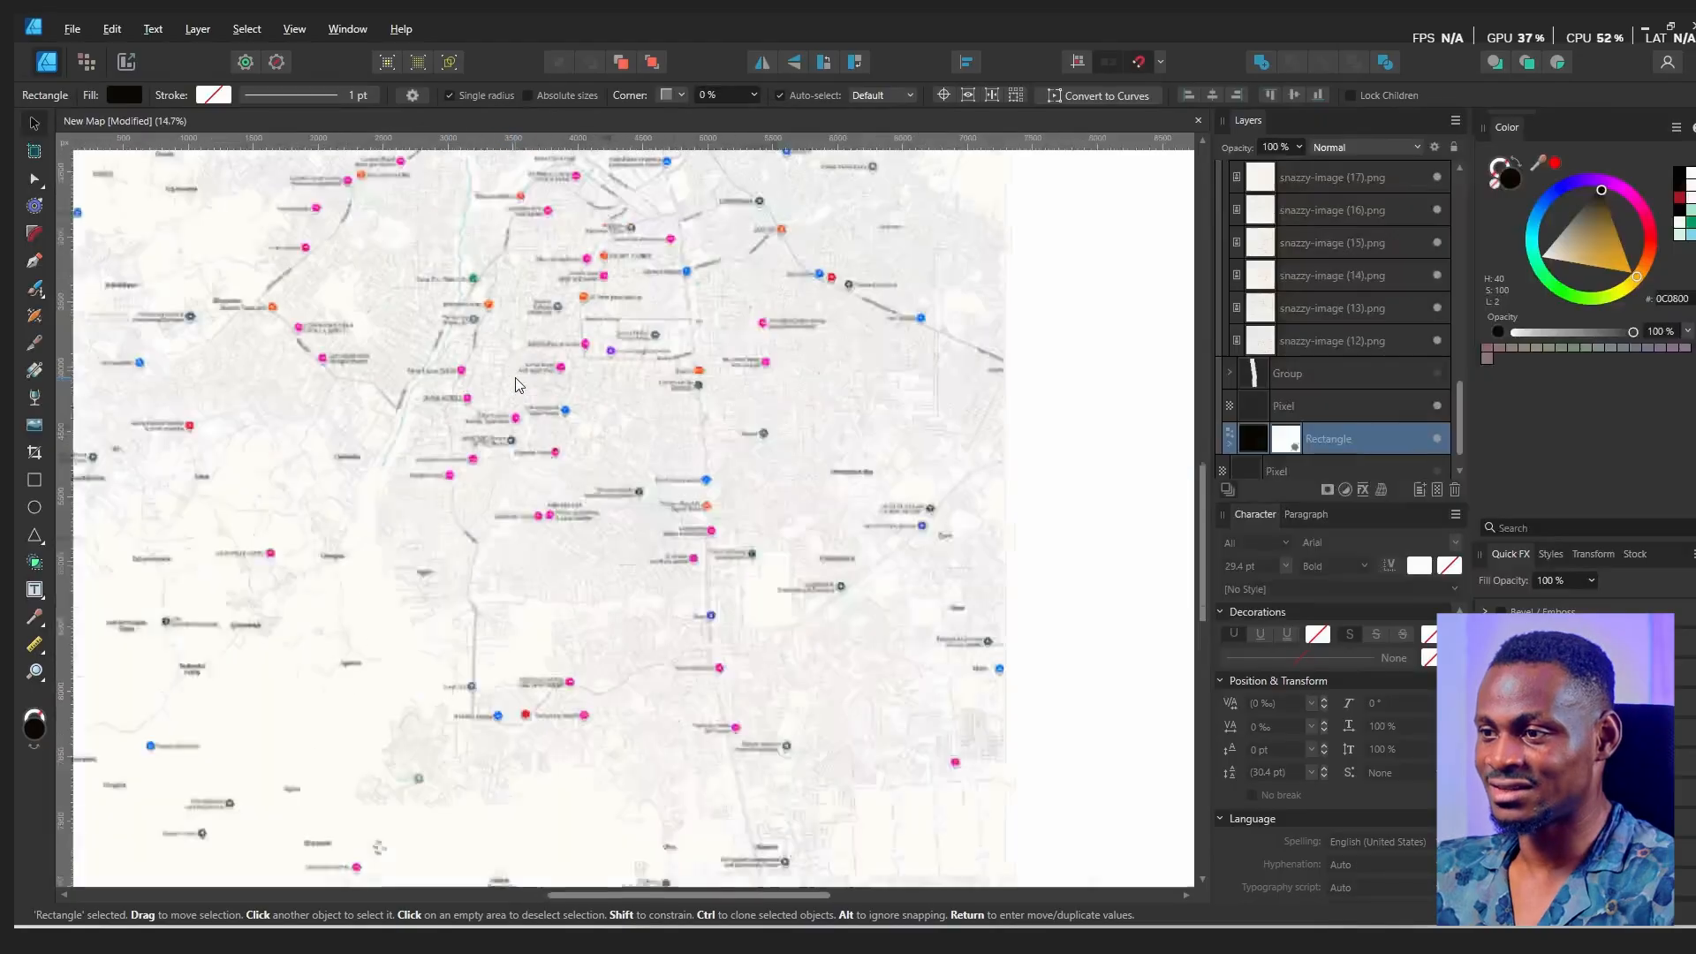
scroll(703, 363, "up", 2)
scroll(720, 353, "up", 2)
scroll(729, 434, "up", 15)
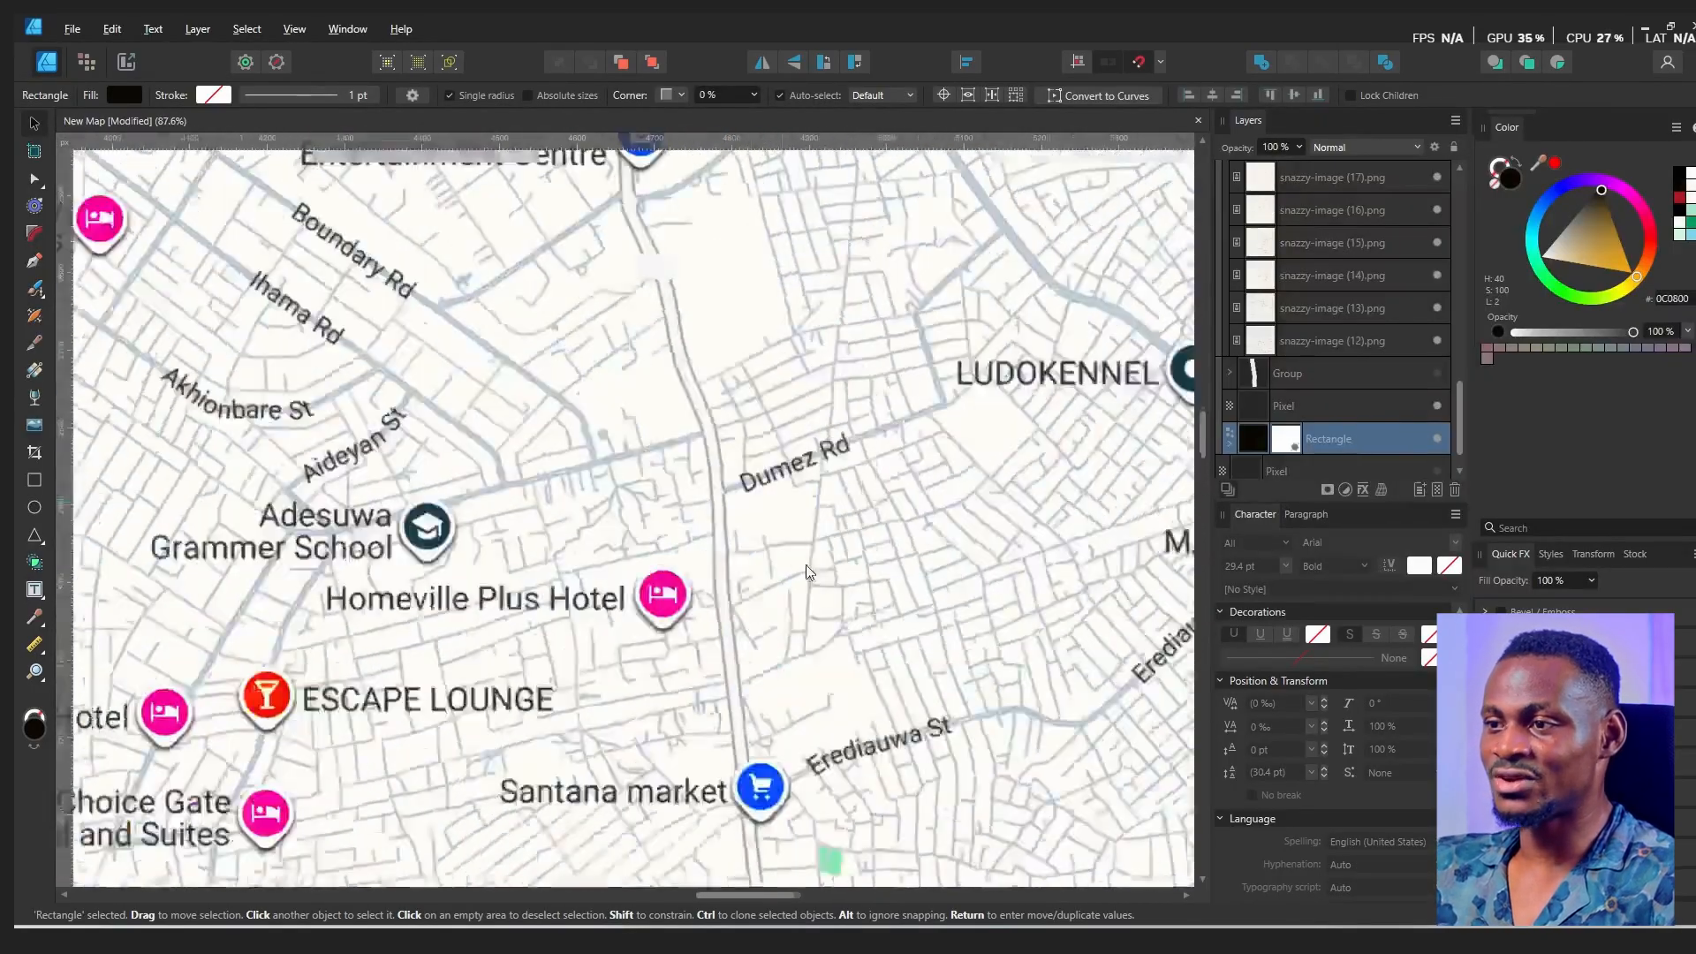
scroll(640, 342, "down", 10)
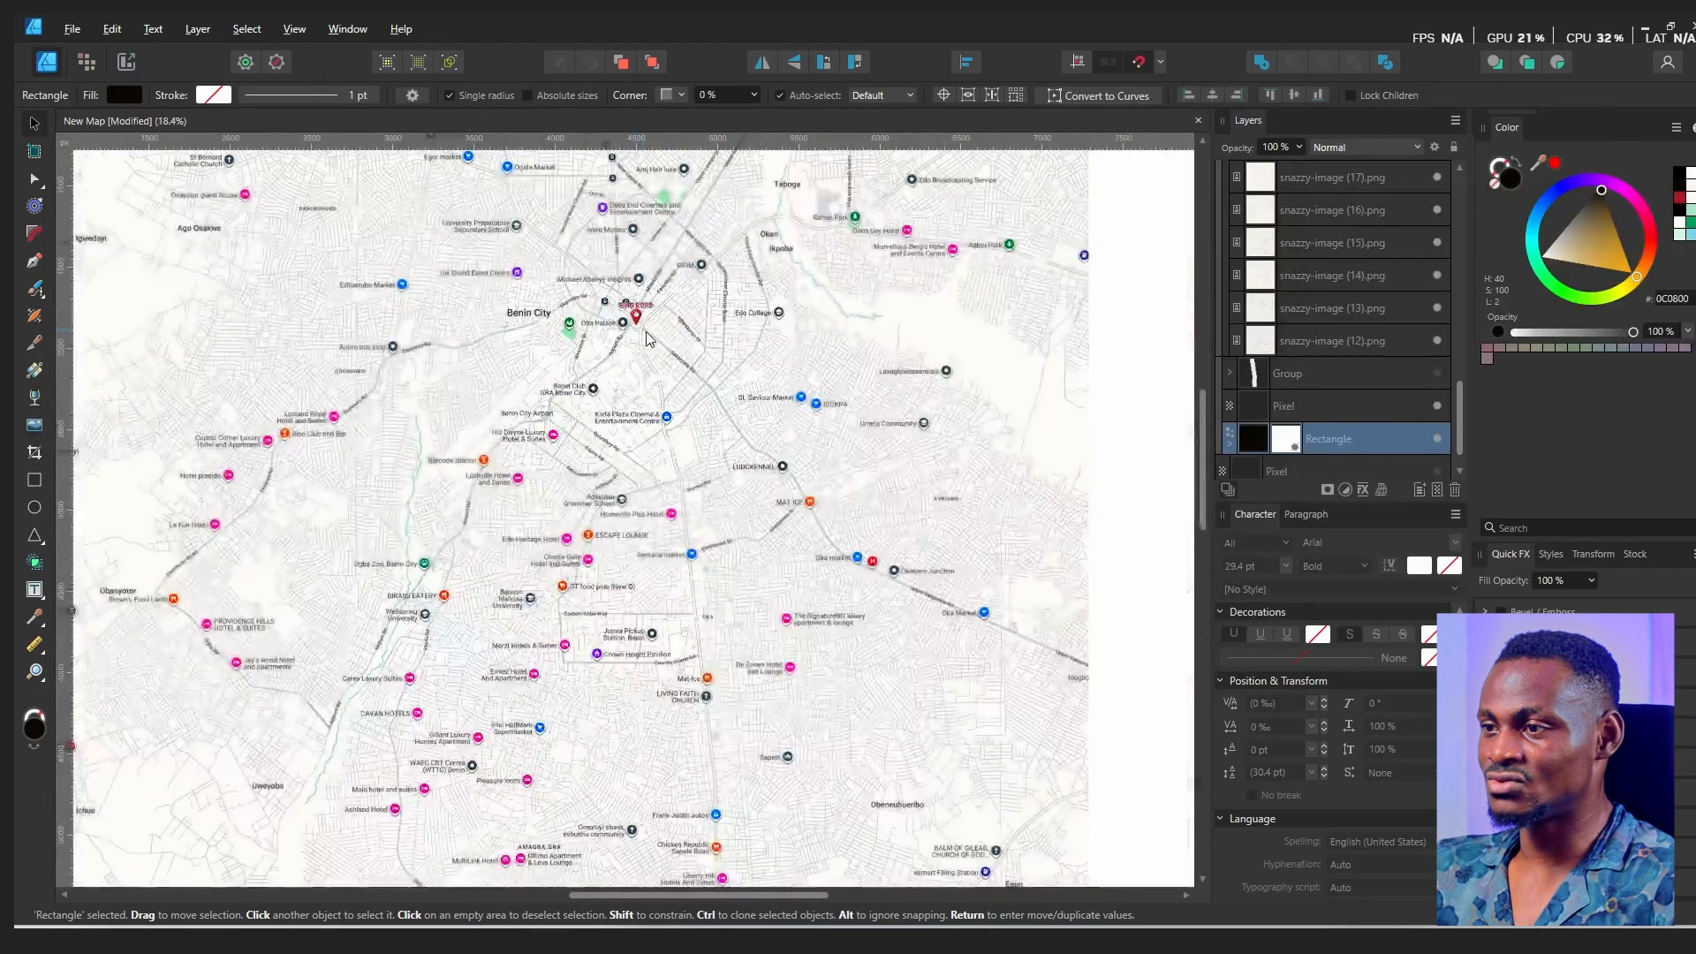
scroll(640, 342, "up", 4)
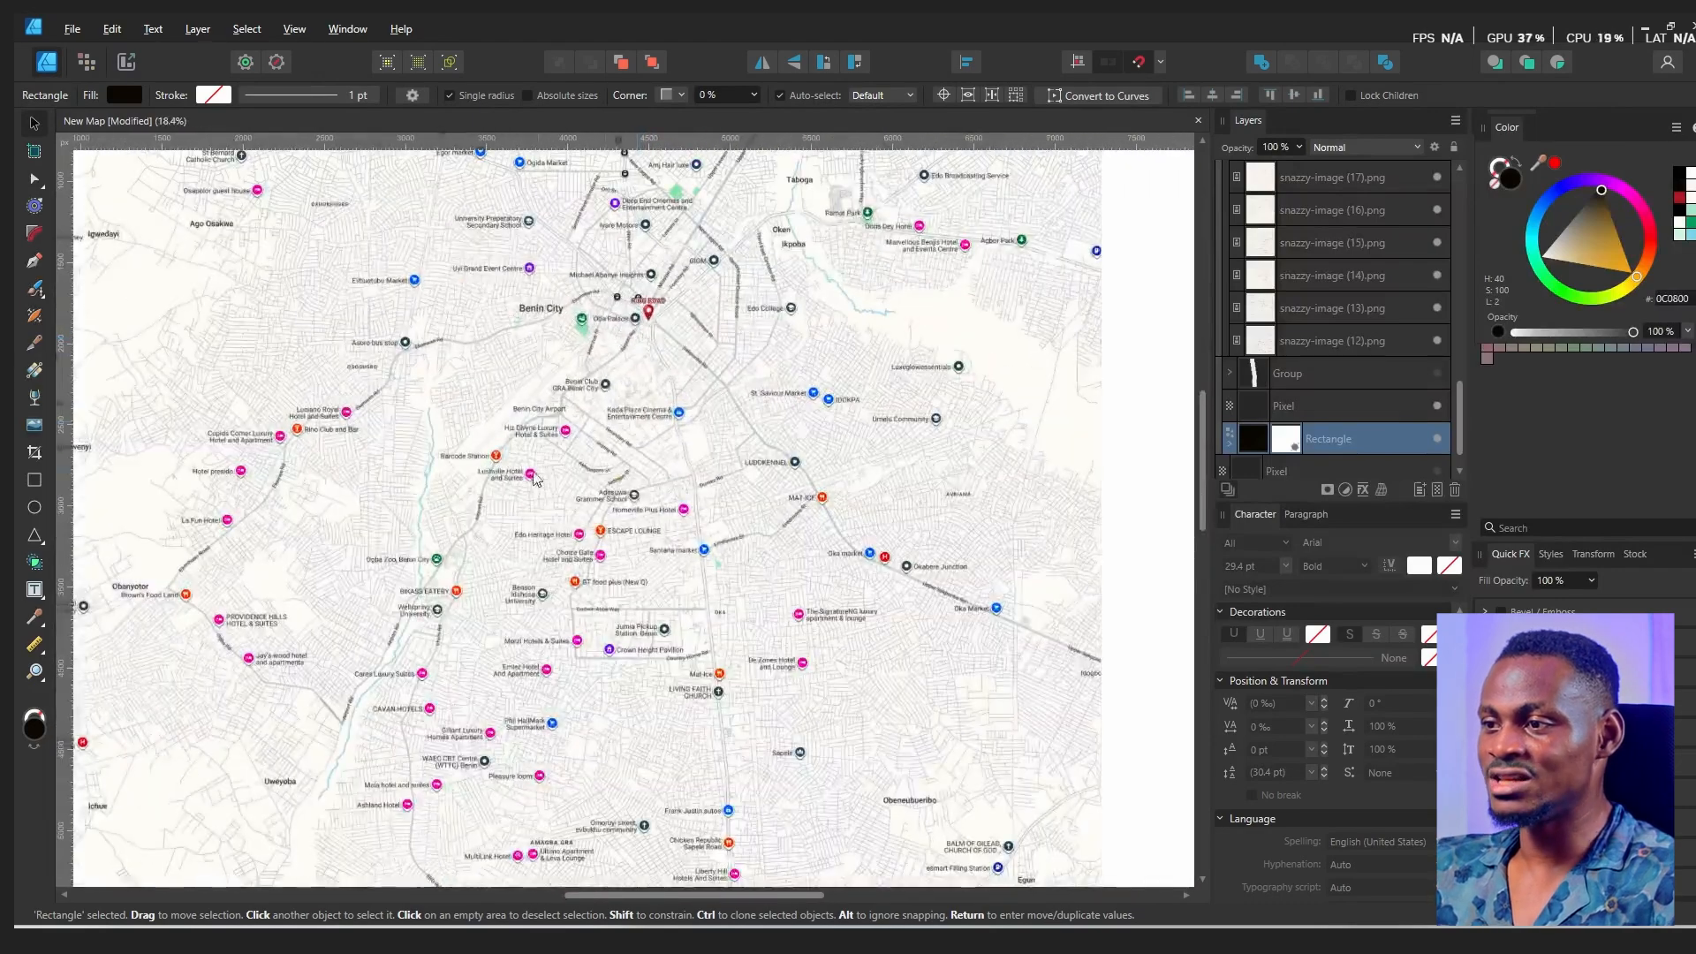
scroll(639, 455, "down", 2)
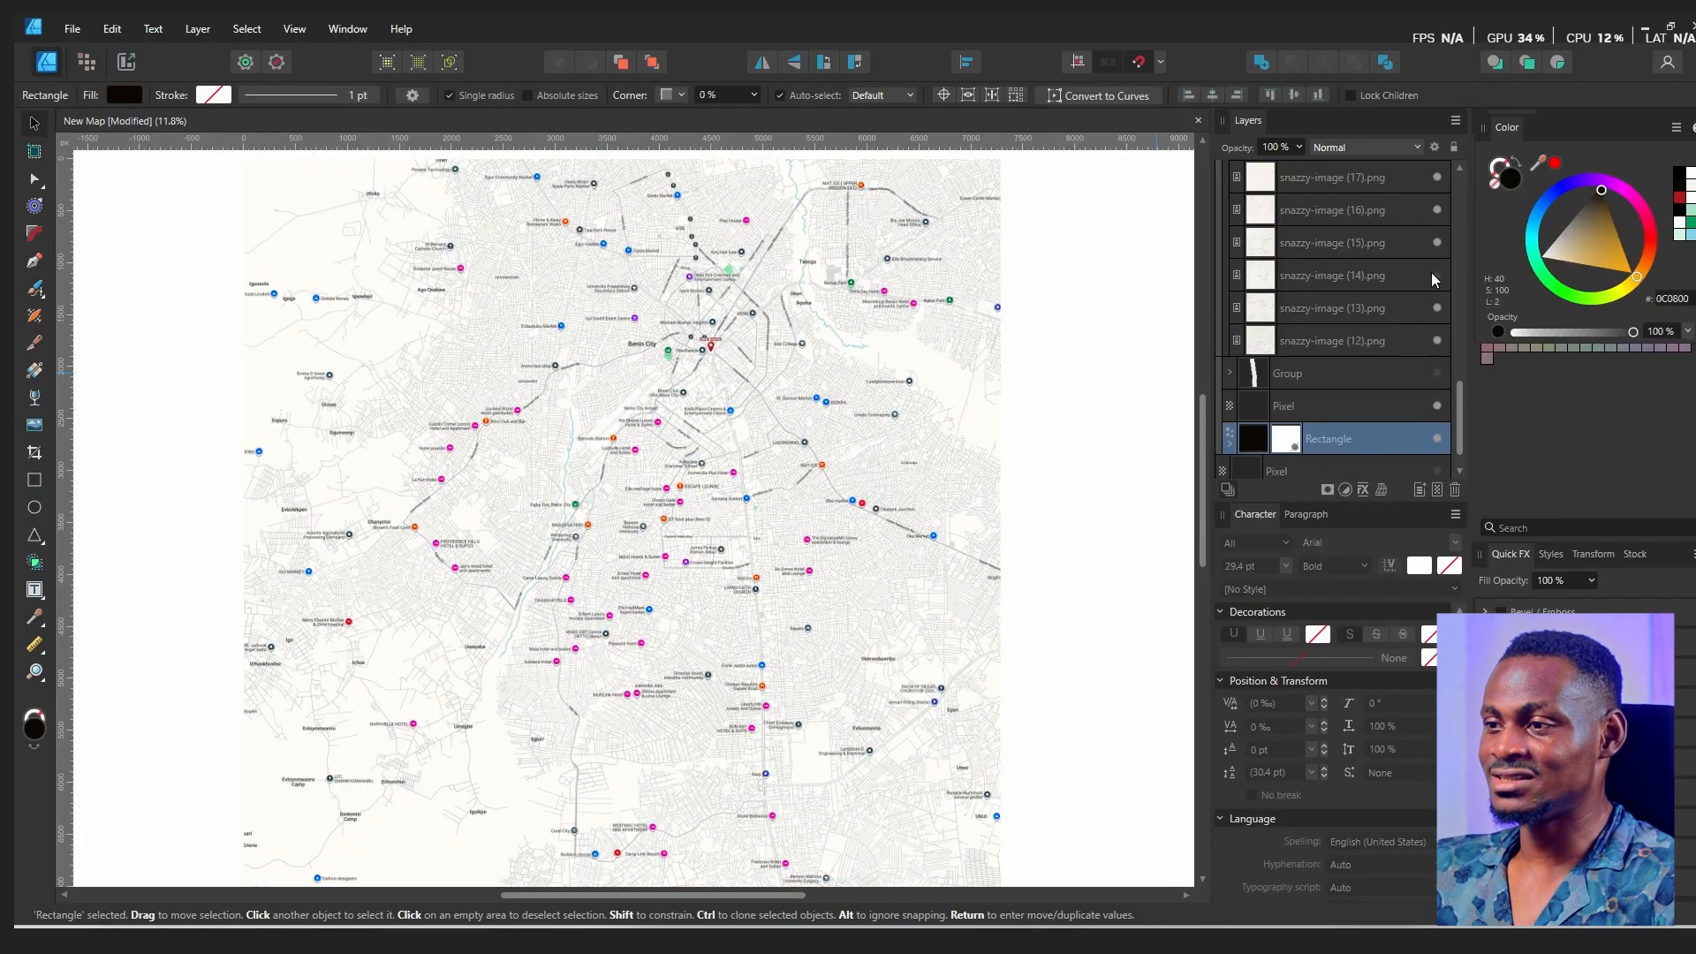
- Select the snazzy-image (16).png tile to see its extent, and examine the map's street detail around Ring Road
left_click(1319, 214)
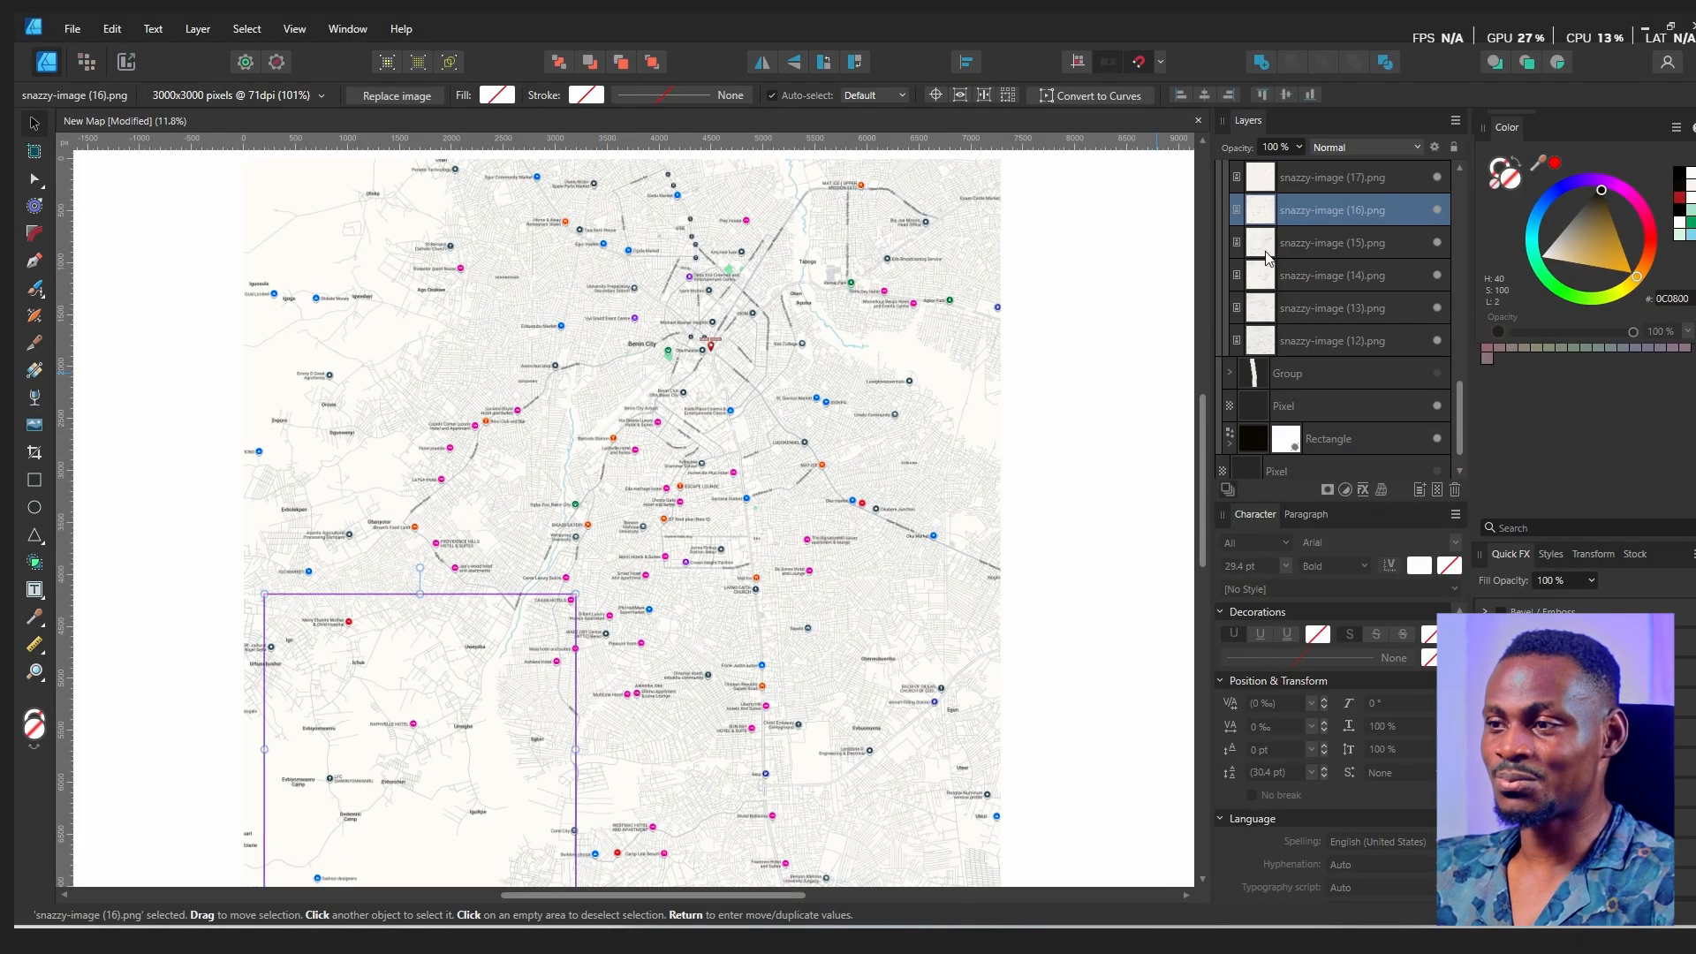
scroll(590, 408, "up", 3)
scroll(502, 340, "down", 4)
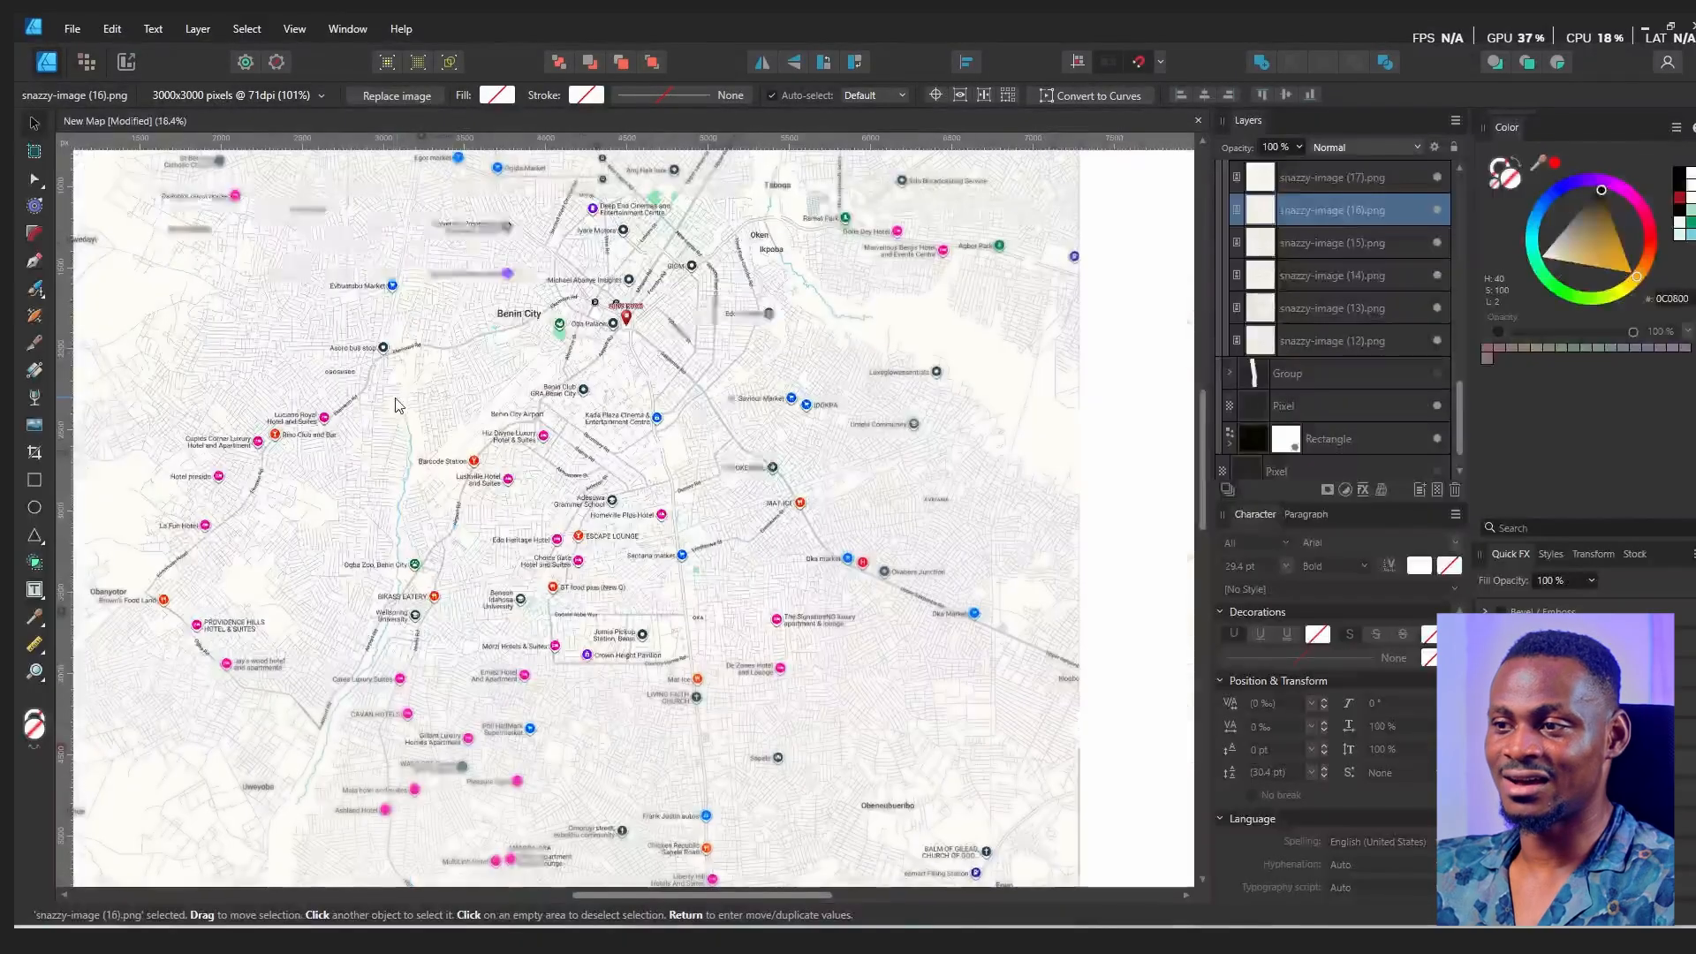
left_click_drag(499, 336, 733, 279)
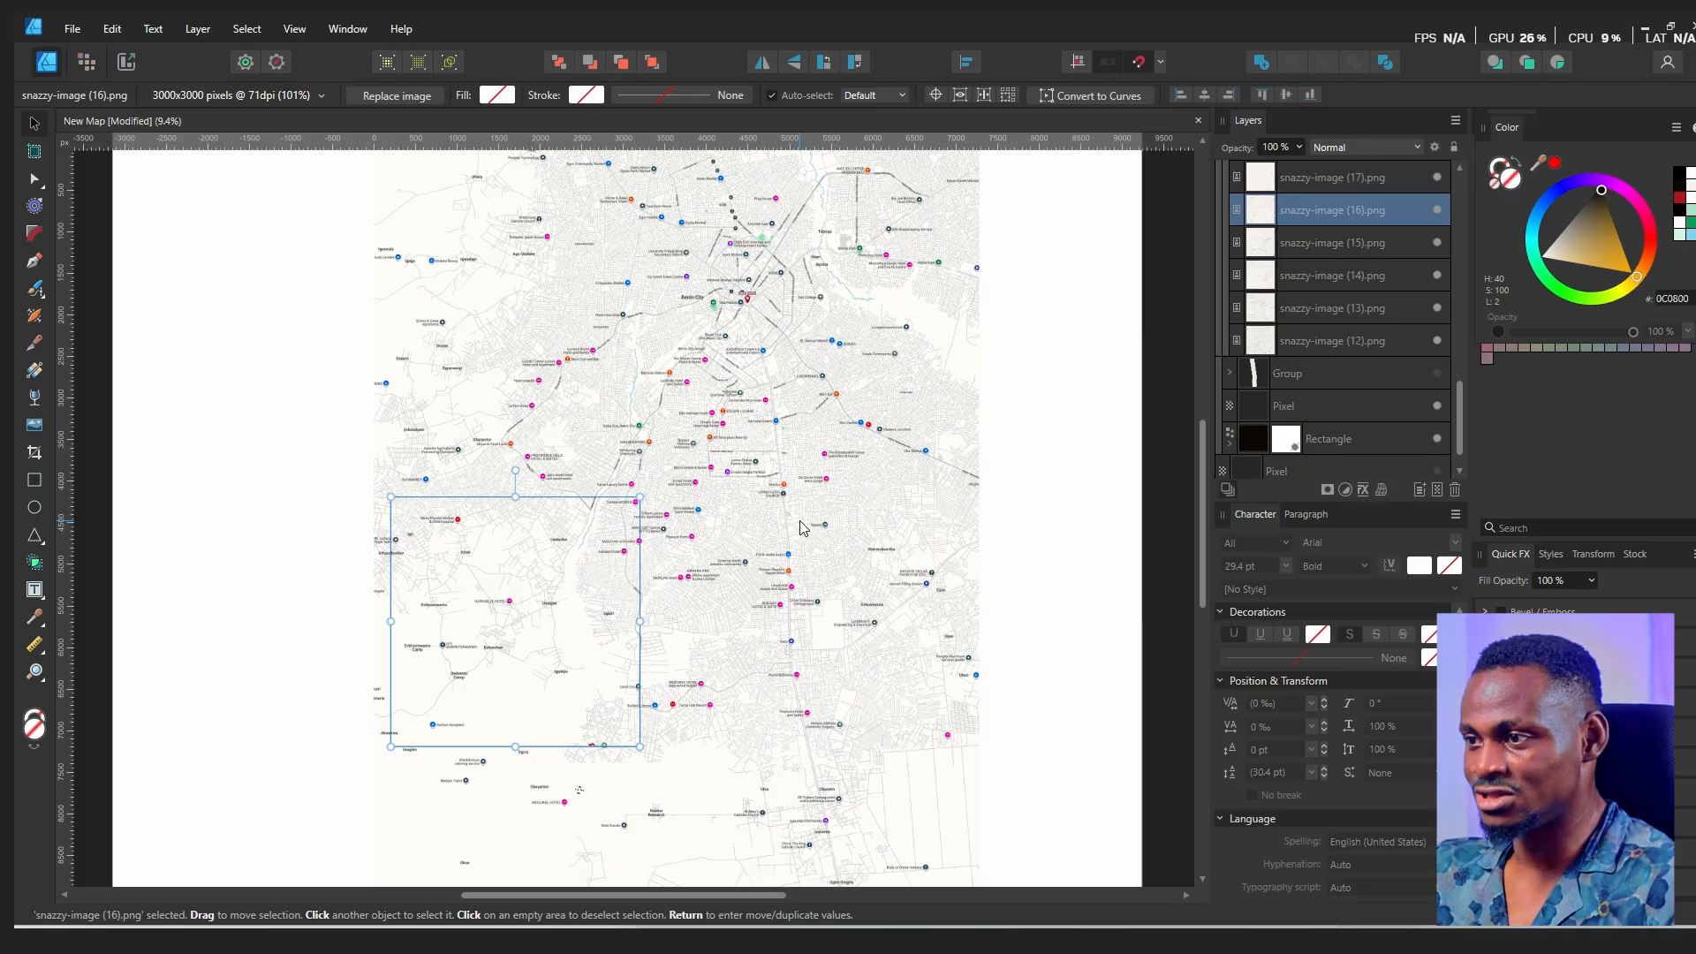
scroll(806, 521, "down", 1)
scroll(805, 521, "up", 8)
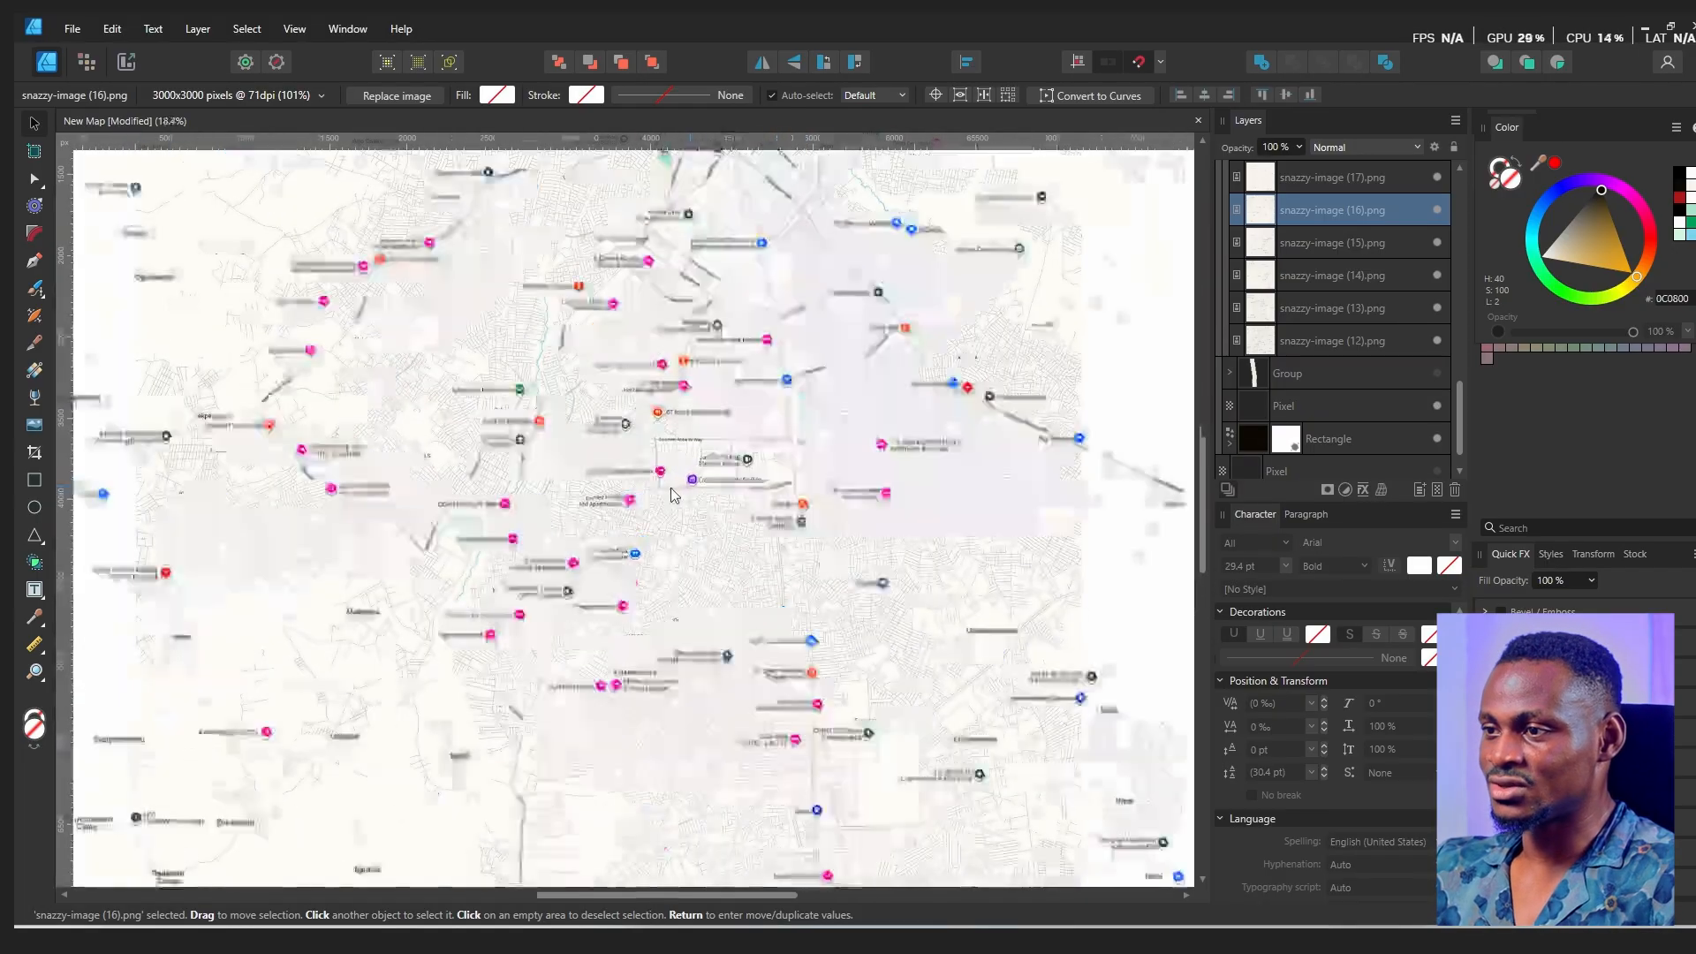
scroll(749, 413, "up", 15)
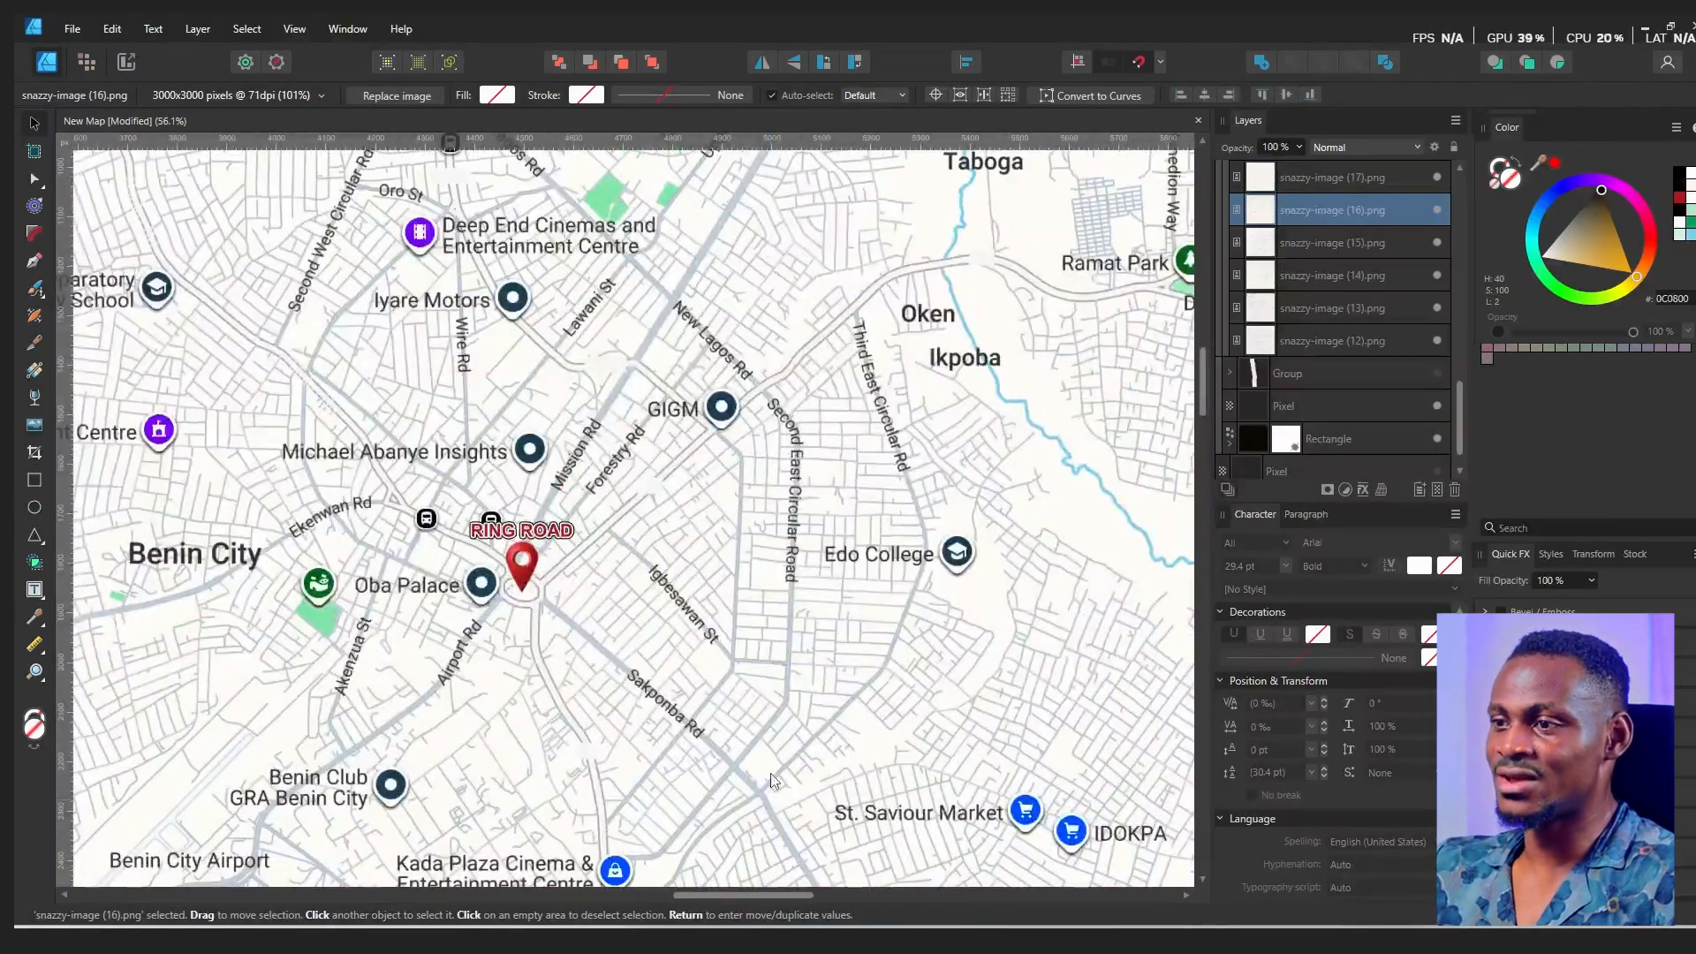
scroll(633, 521, "up", 5)
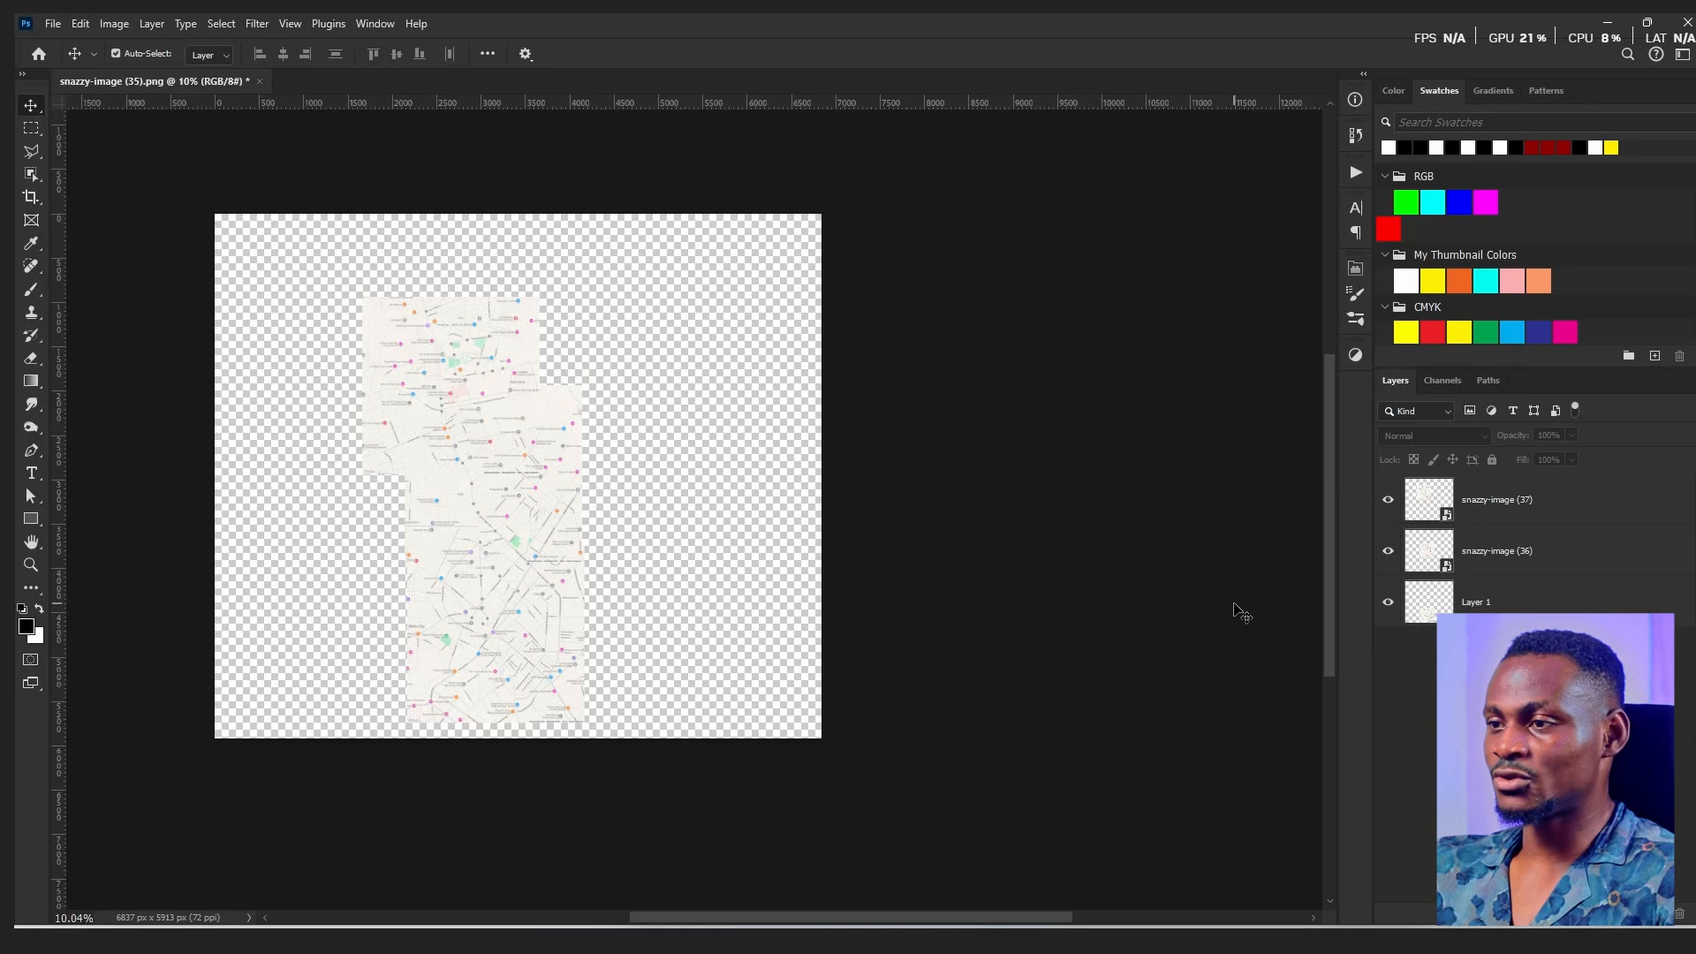
- Return to Photoshop and examine the combined map and the empty canvas space around it
left_click(537, 560)
scroll(539, 574, "up", 3)
scroll(504, 587, "up", 1)
scroll(501, 585, "up", 3)
left_click(731, 588)
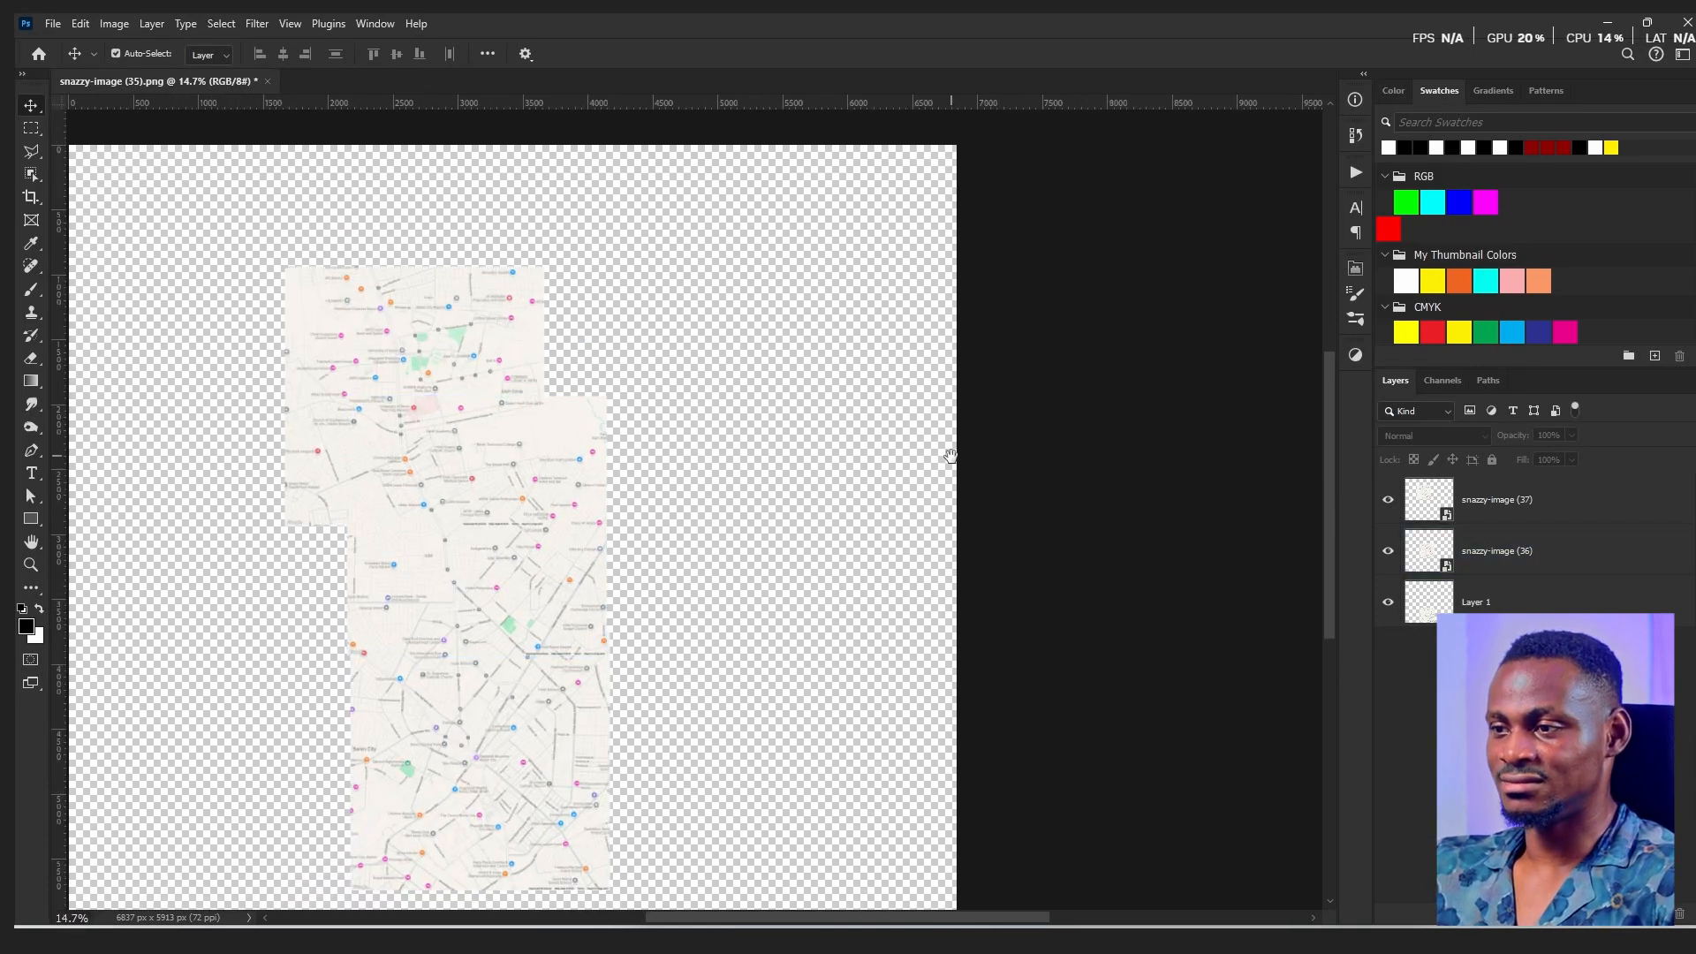
scroll(300, 549, "up", 4)
left_click(464, 555)
scroll(466, 555, "down", 6)
left_click(273, 523)
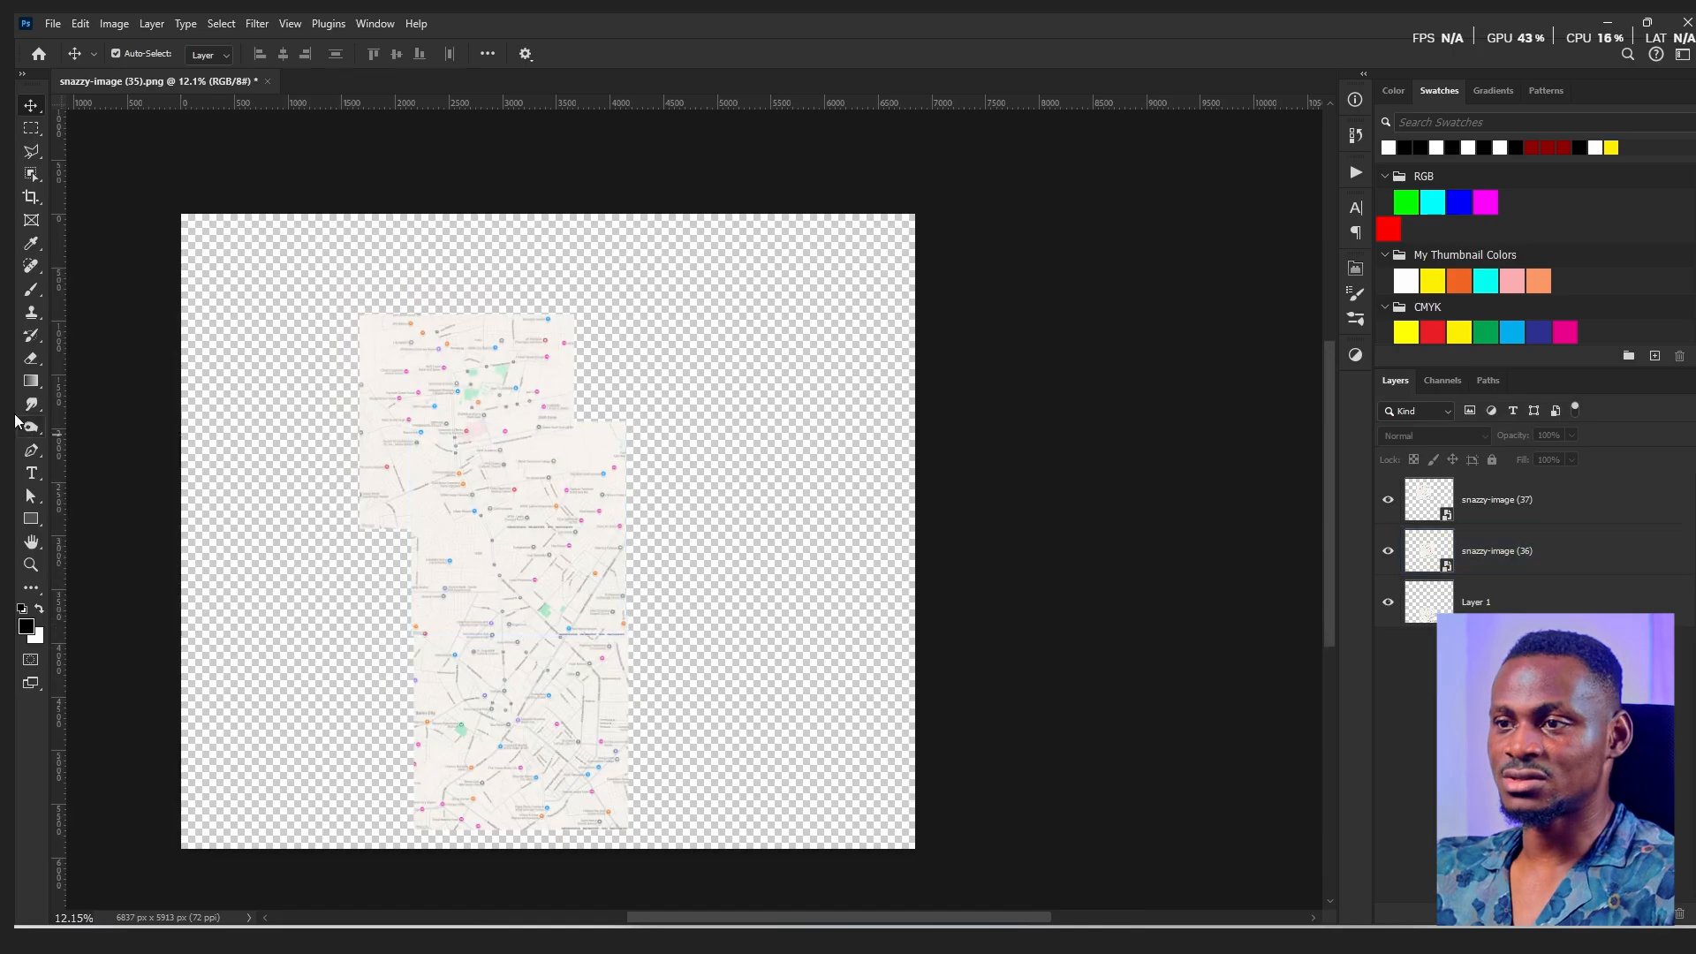
- Crop the canvas closely around the three map images, to about 2855 × 4953 px
left_click(29, 200)
left_click_drag(922, 544, 790, 571)
left_click_drag(308, 527, 394, 521)
left_click_drag(550, 214, 551, 255)
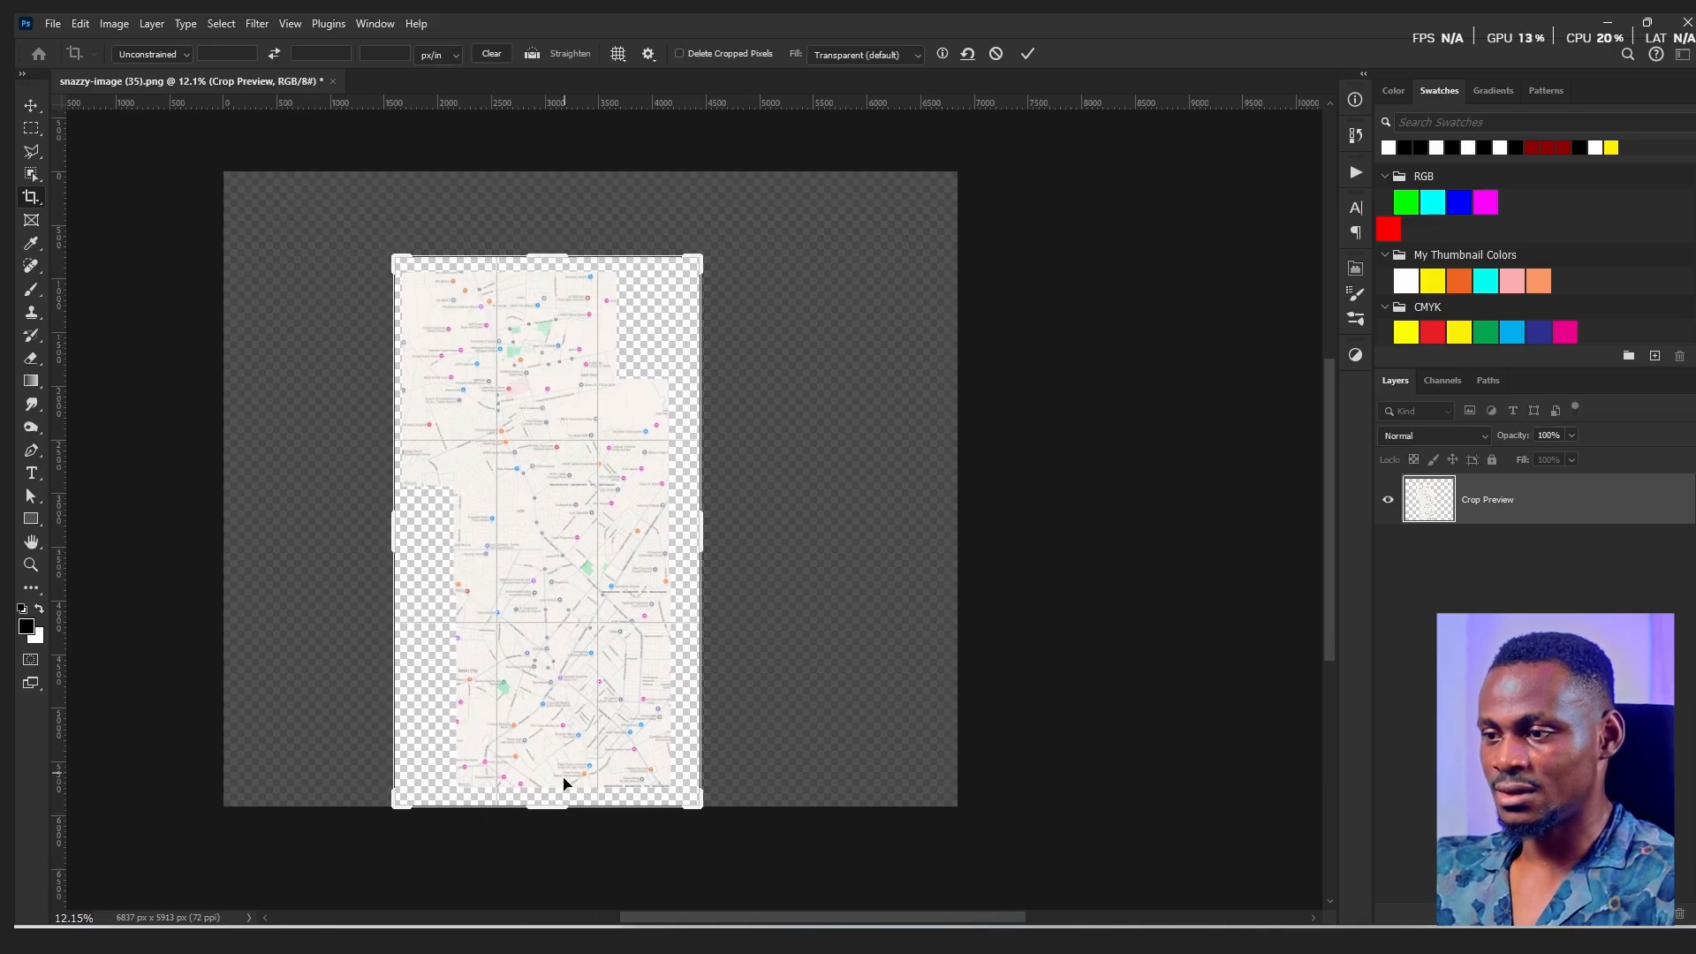
left_click_drag(556, 802, 566, 786)
key("Return")
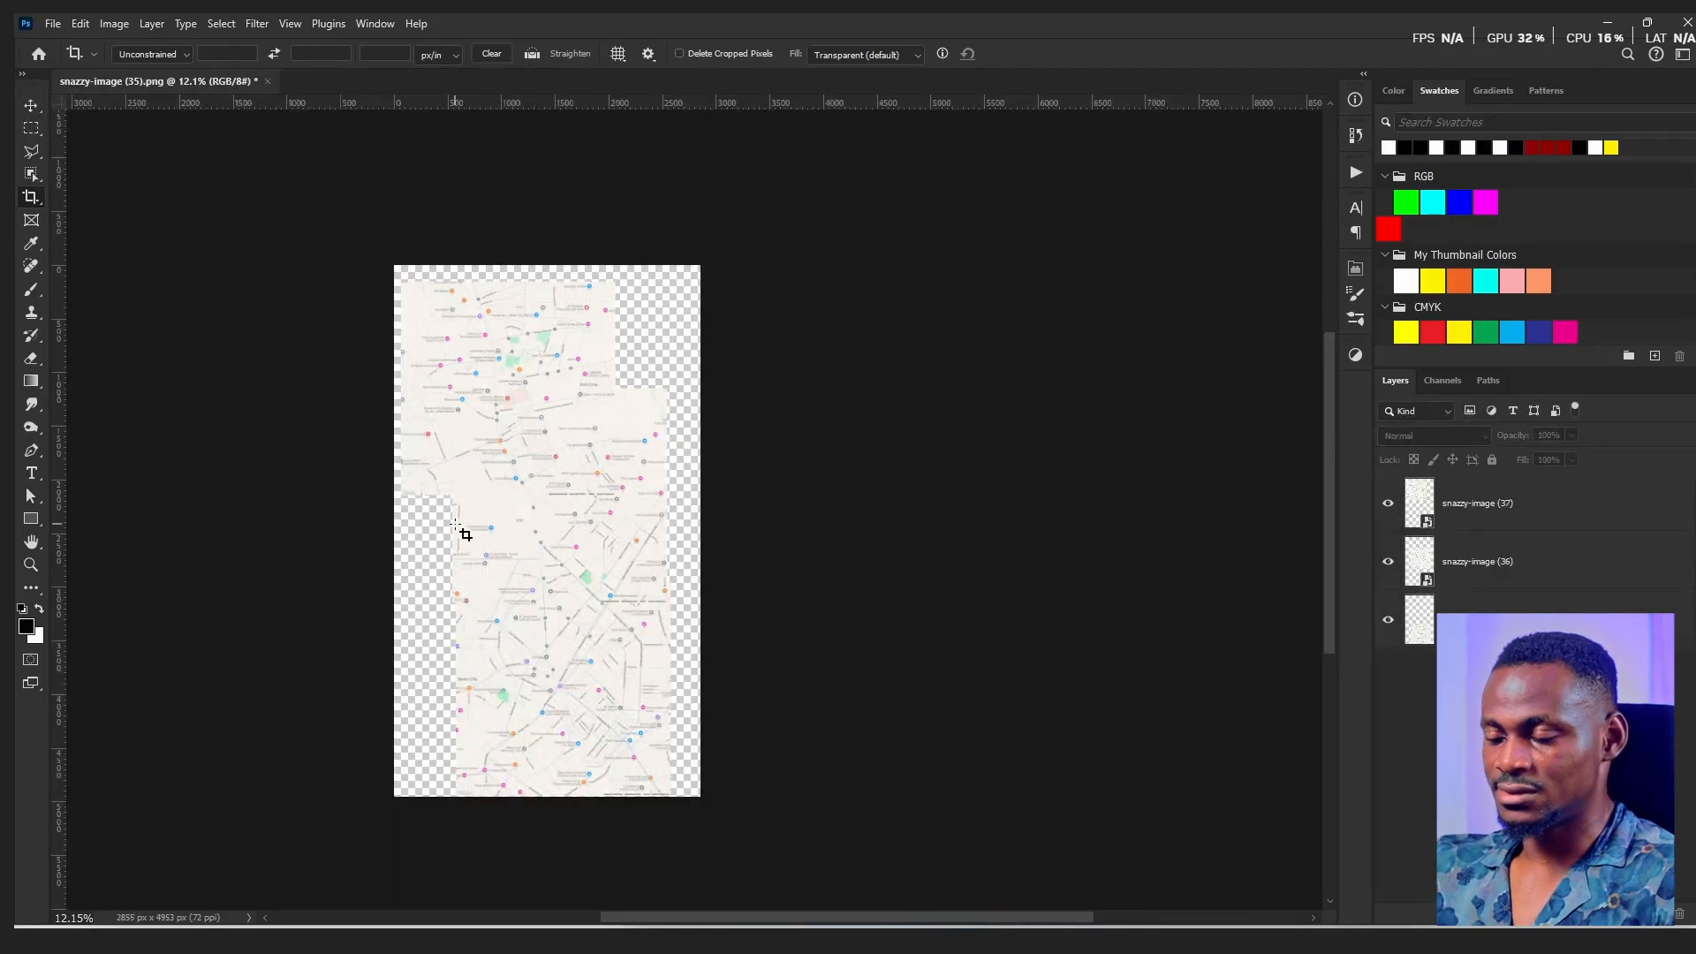
- Add a black (000000) Solid Color fill layer and place it beneath all the map layers
scroll(462, 530, "up", 3)
scroll(477, 525, "down", 2)
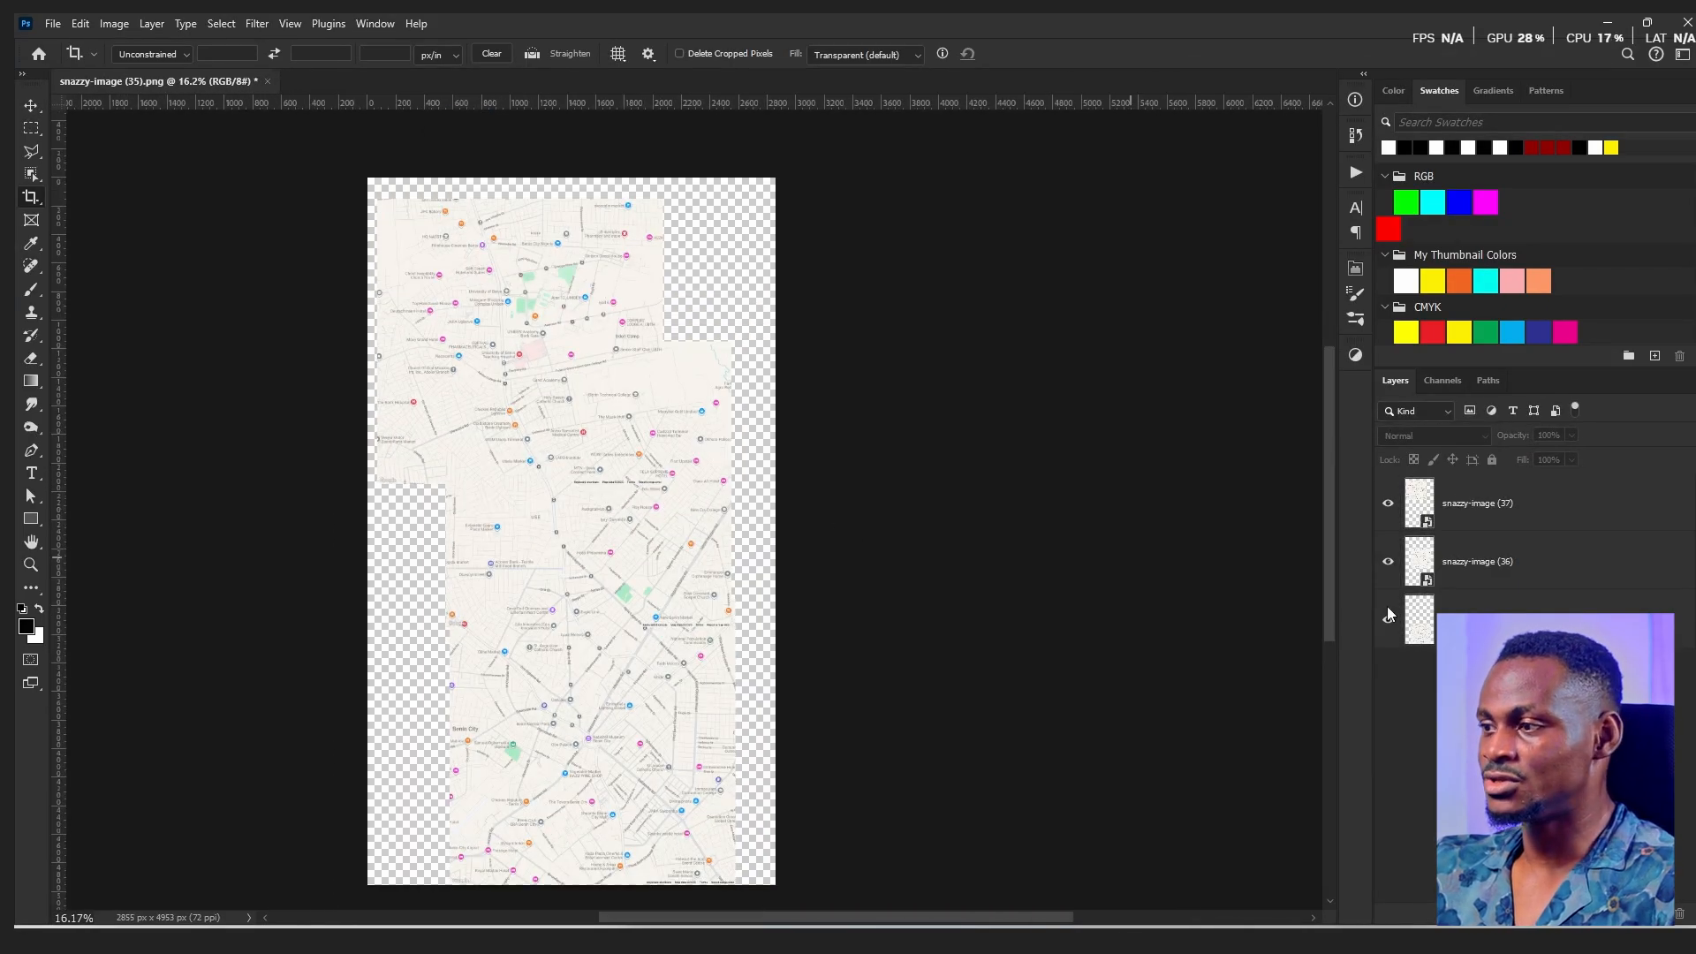
scroll(810, 454, "up", 2)
scroll(670, 350, "up", 5)
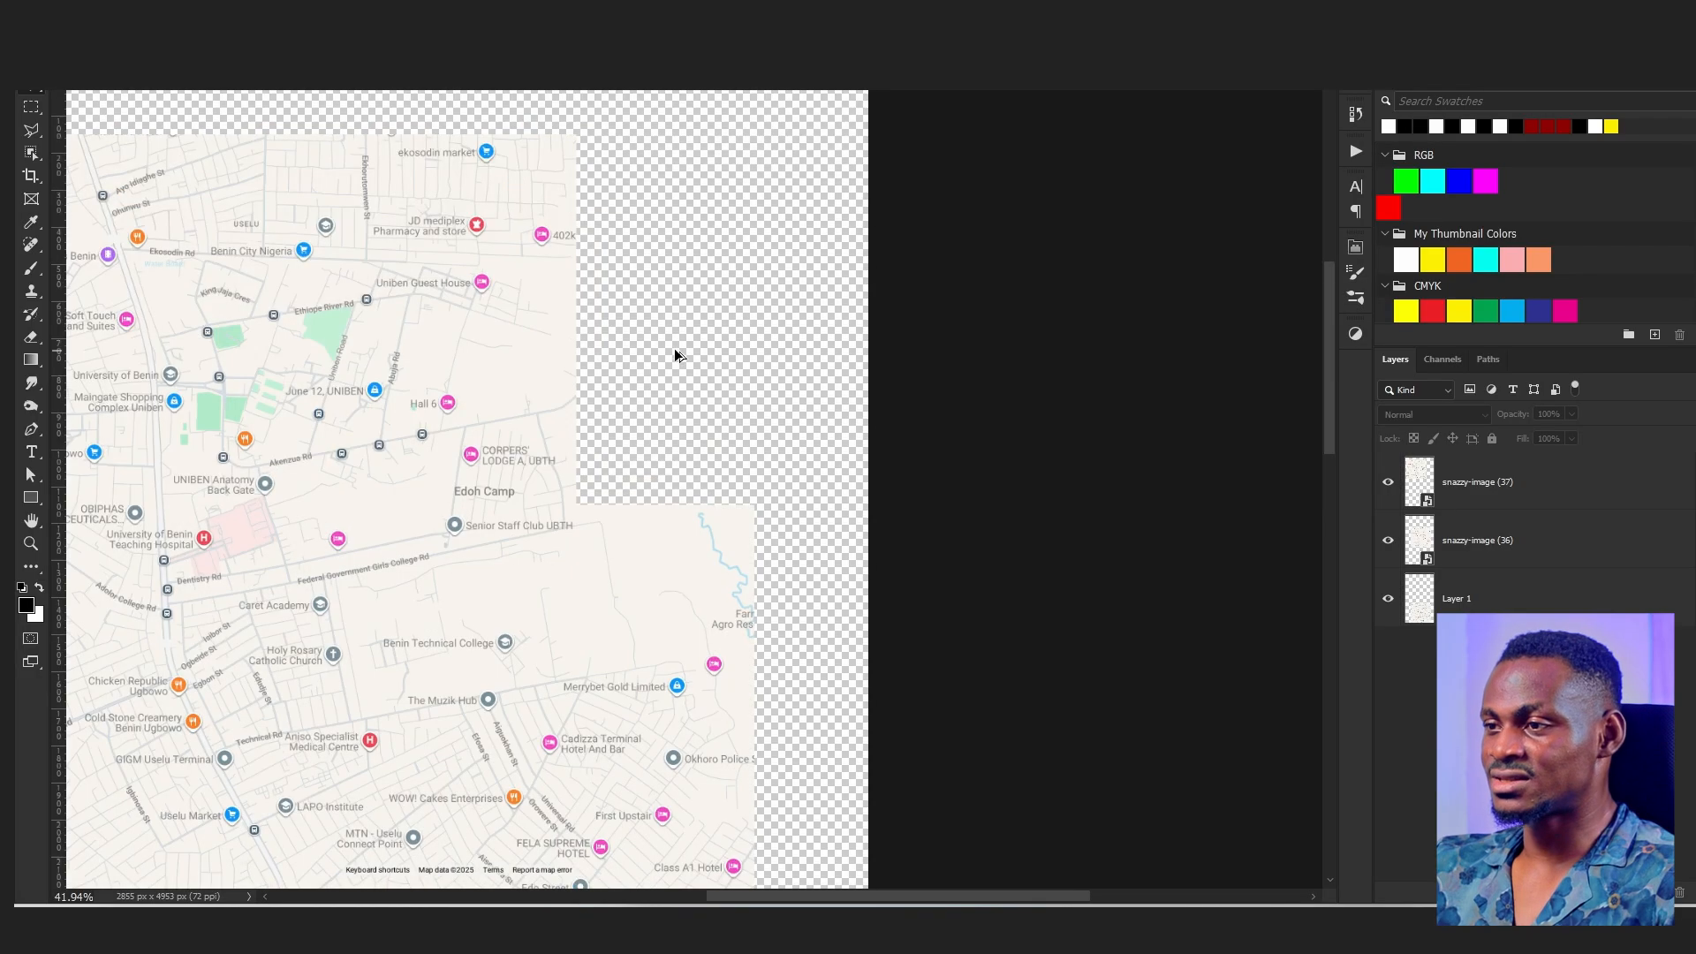
scroll(683, 326, "down", 6)
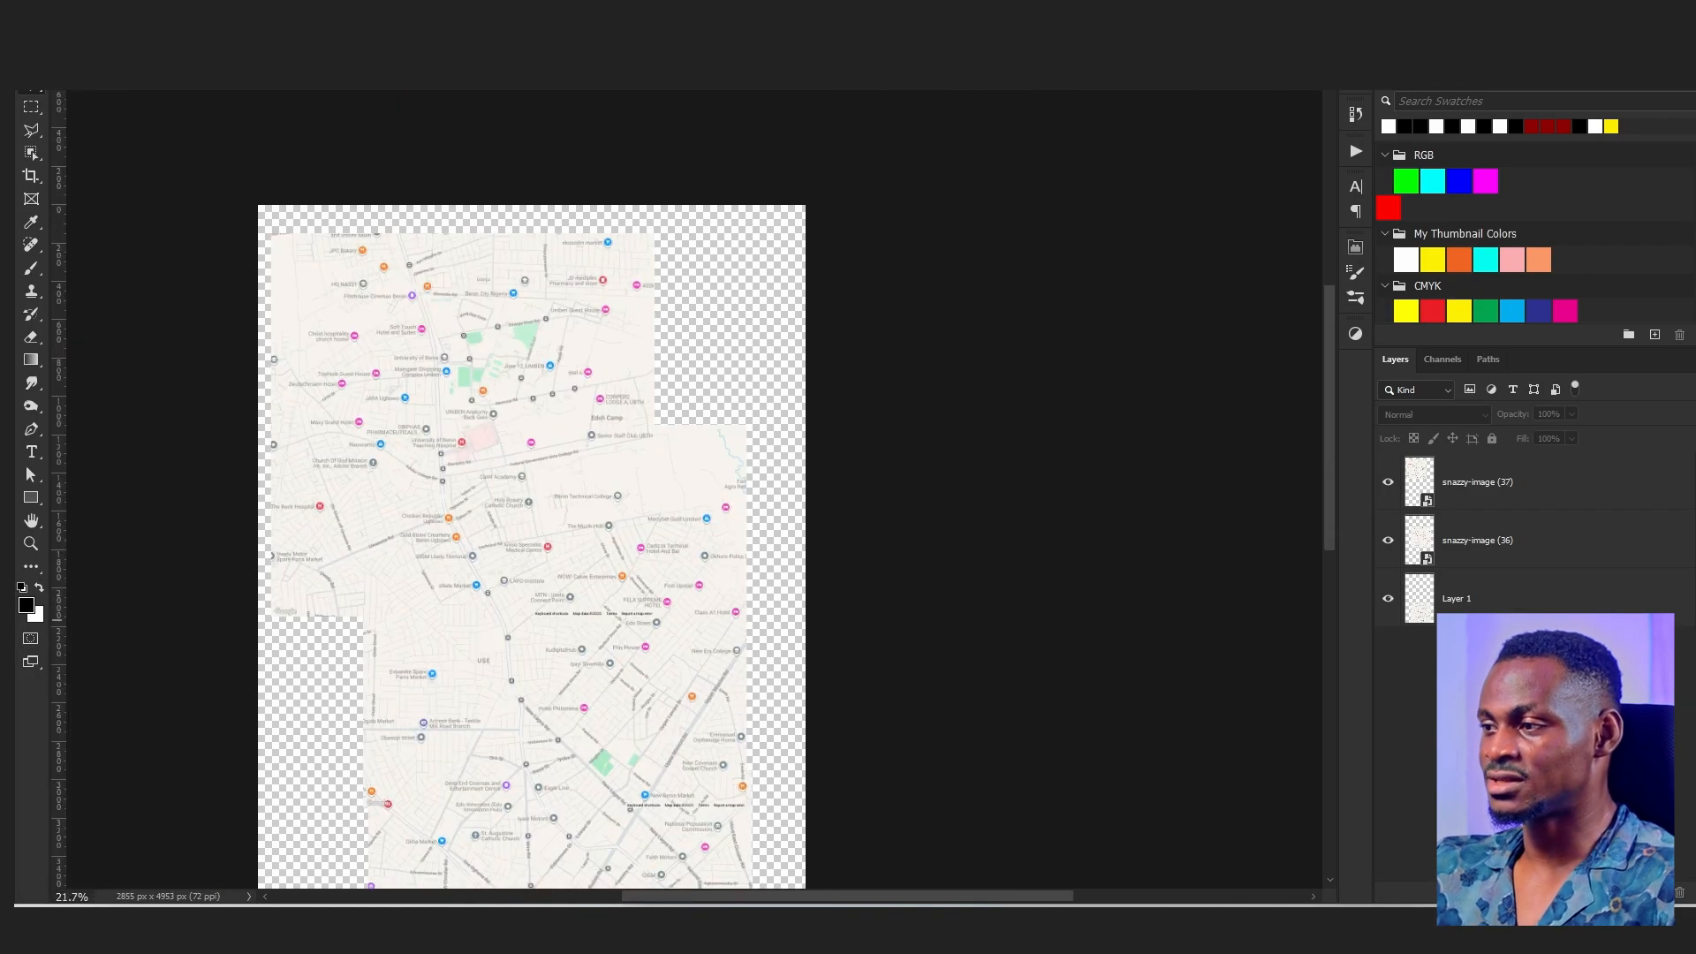
left_click(1605, 892)
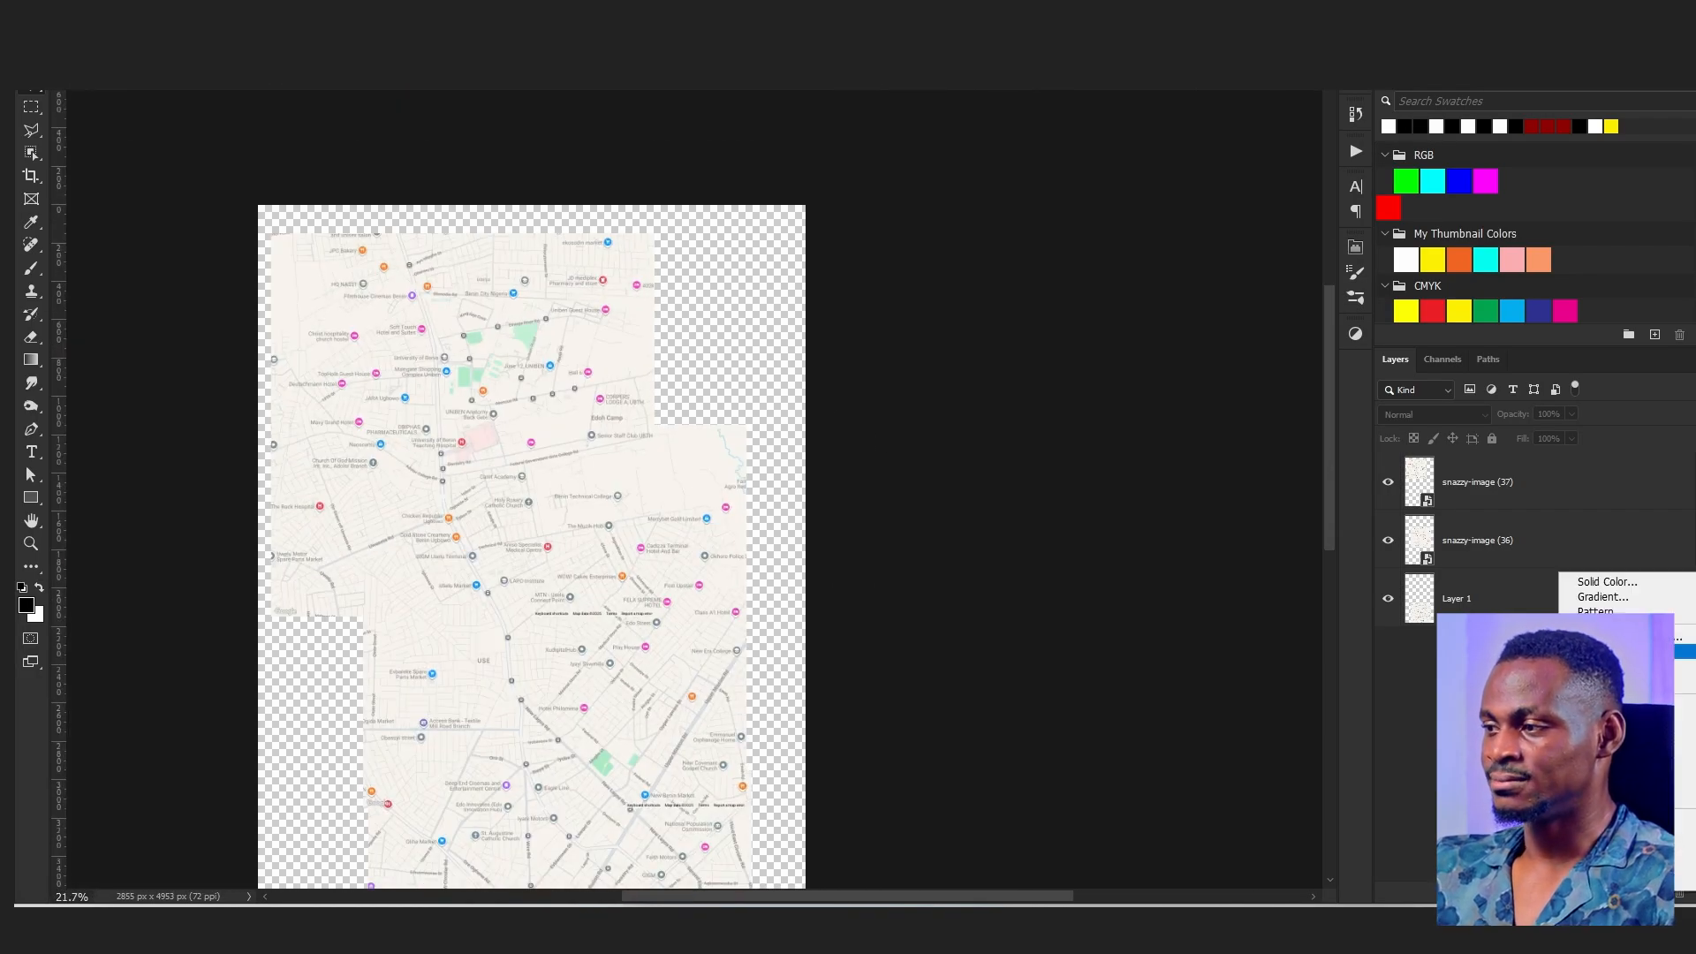
left_click(1607, 586)
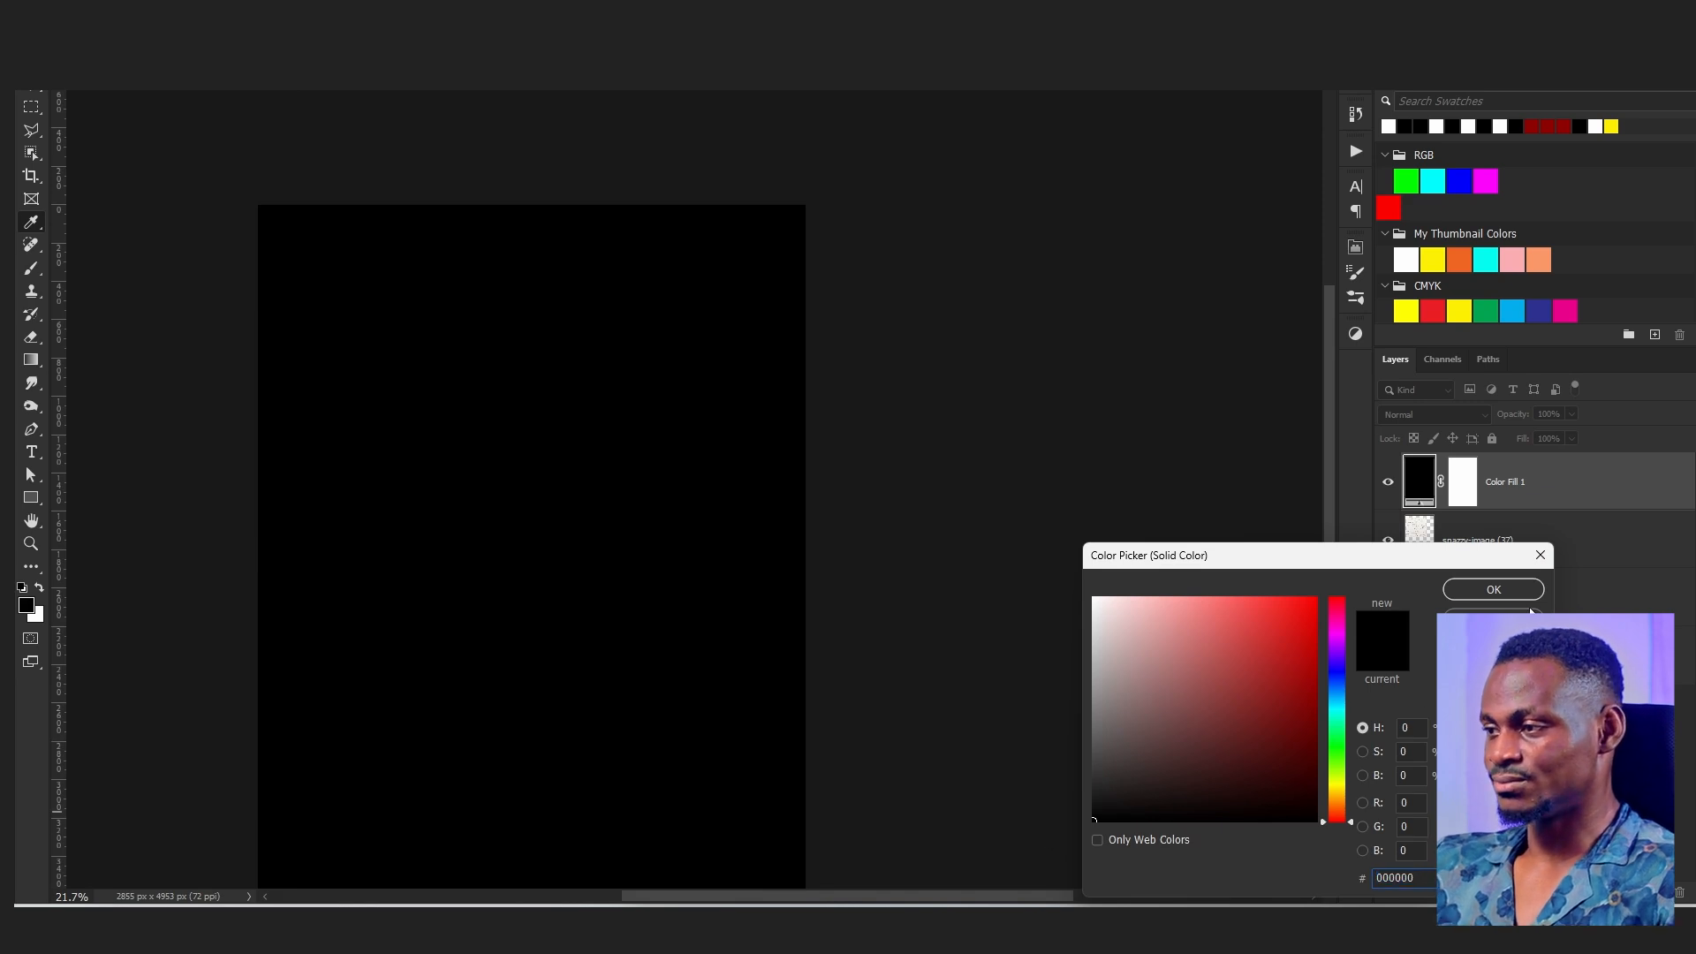
left_click(1493, 589)
left_click_drag(1557, 480, 1502, 682)
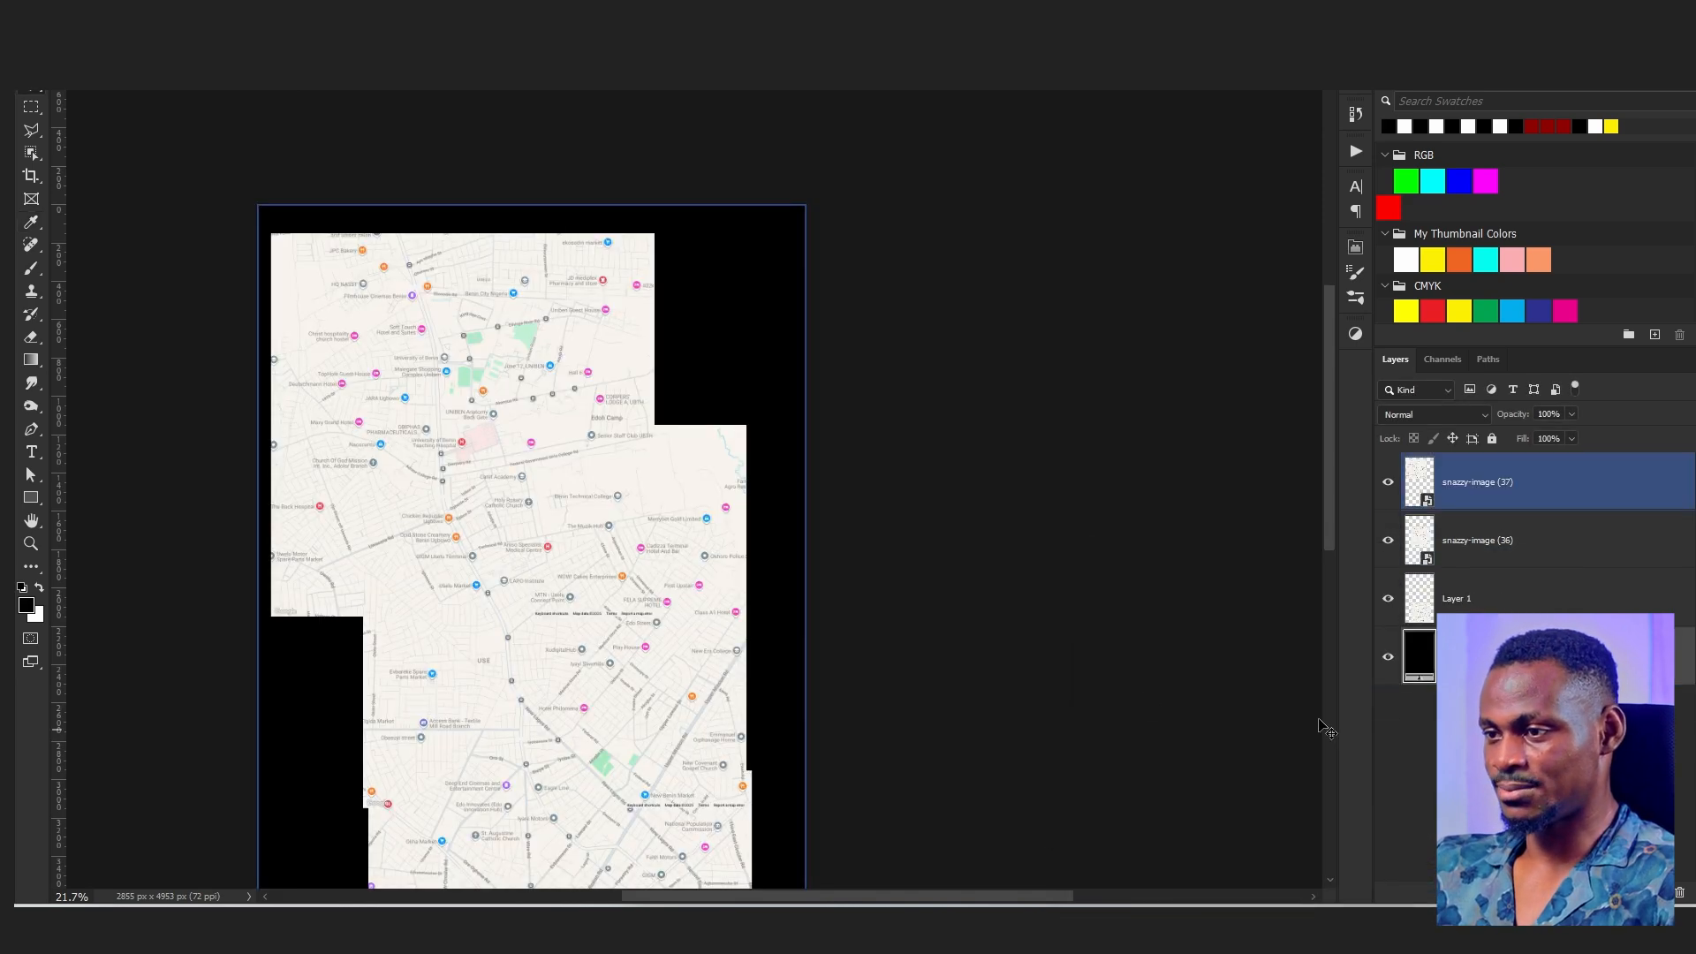
- Examine the joined map and its image edges against the black background
left_click(673, 693)
left_click_drag(673, 693, 742, 426)
scroll(744, 424, "down", 3)
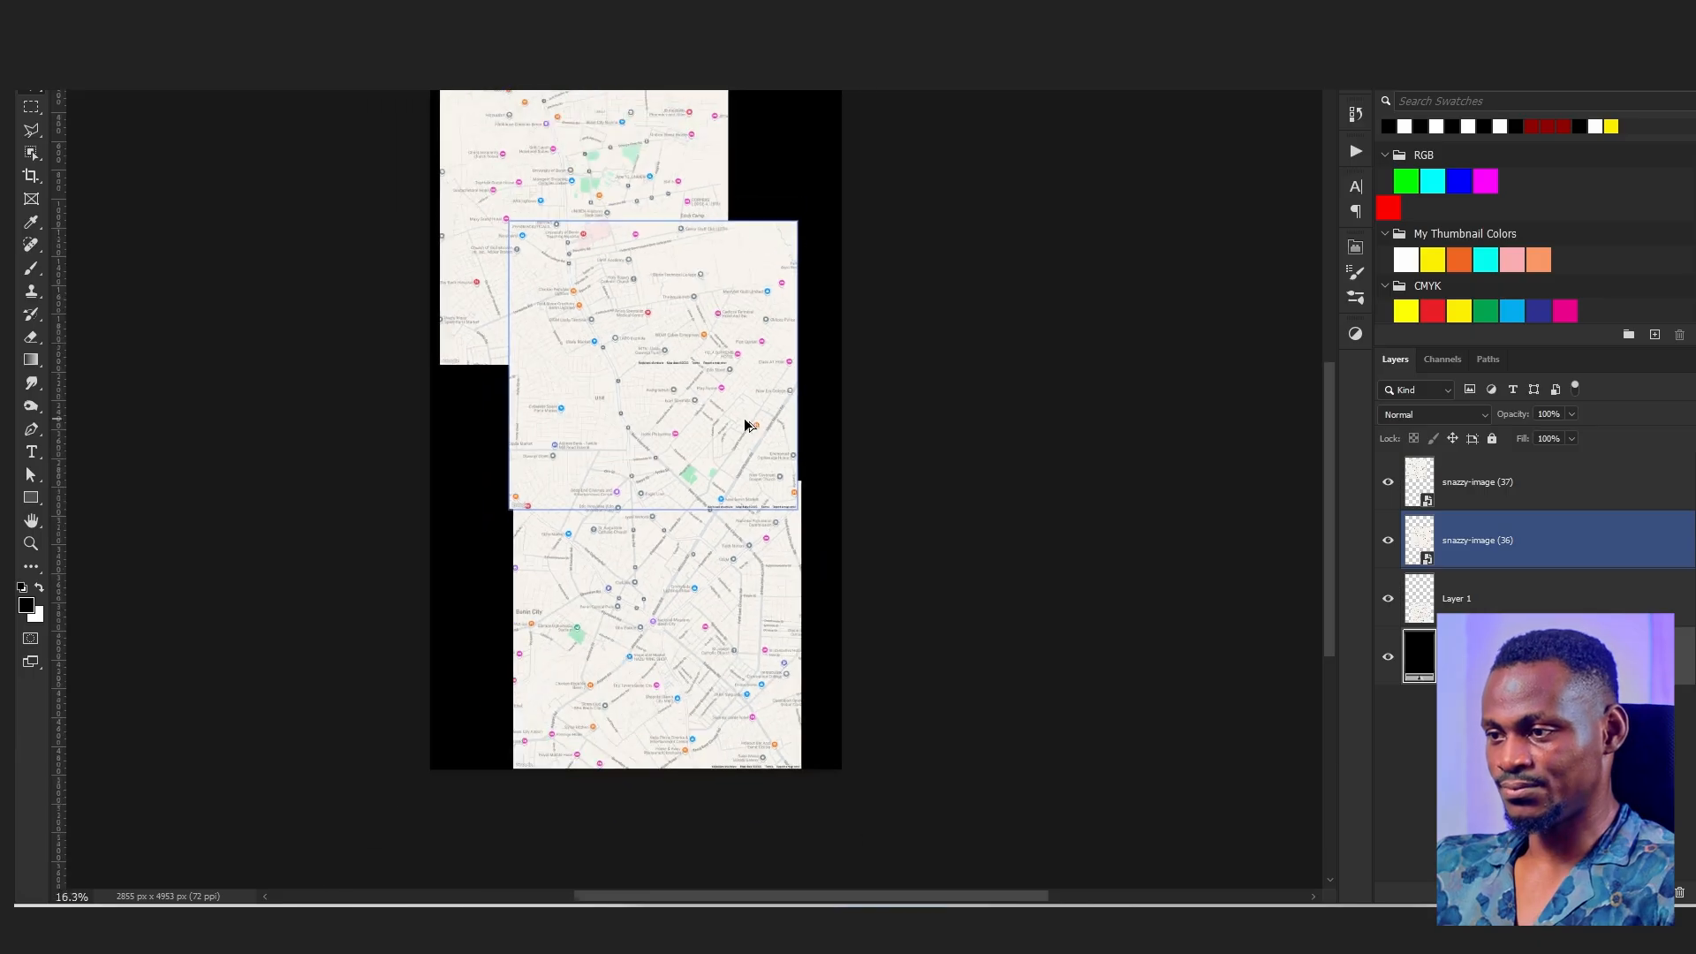
left_click_drag(717, 492, 732, 549)
scroll(719, 558, "up", 4)
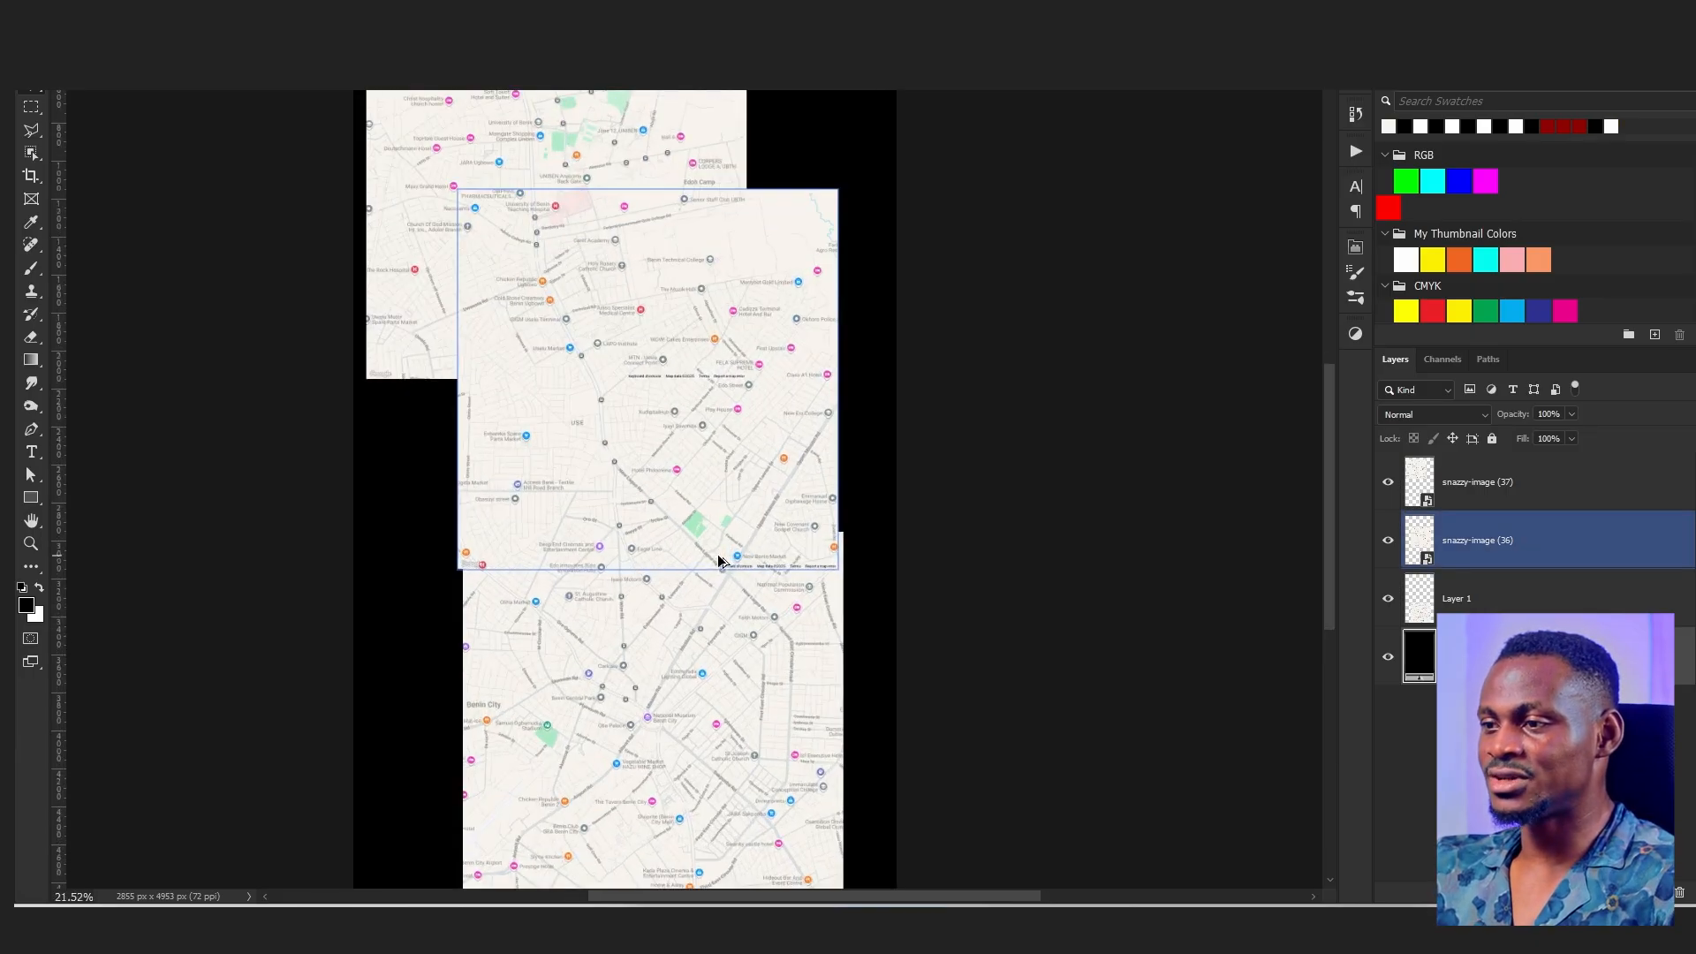
- Examine the joined map up close, following the roads from Edoh Camp down to the National Museum area
scroll(711, 543, "down", 2)
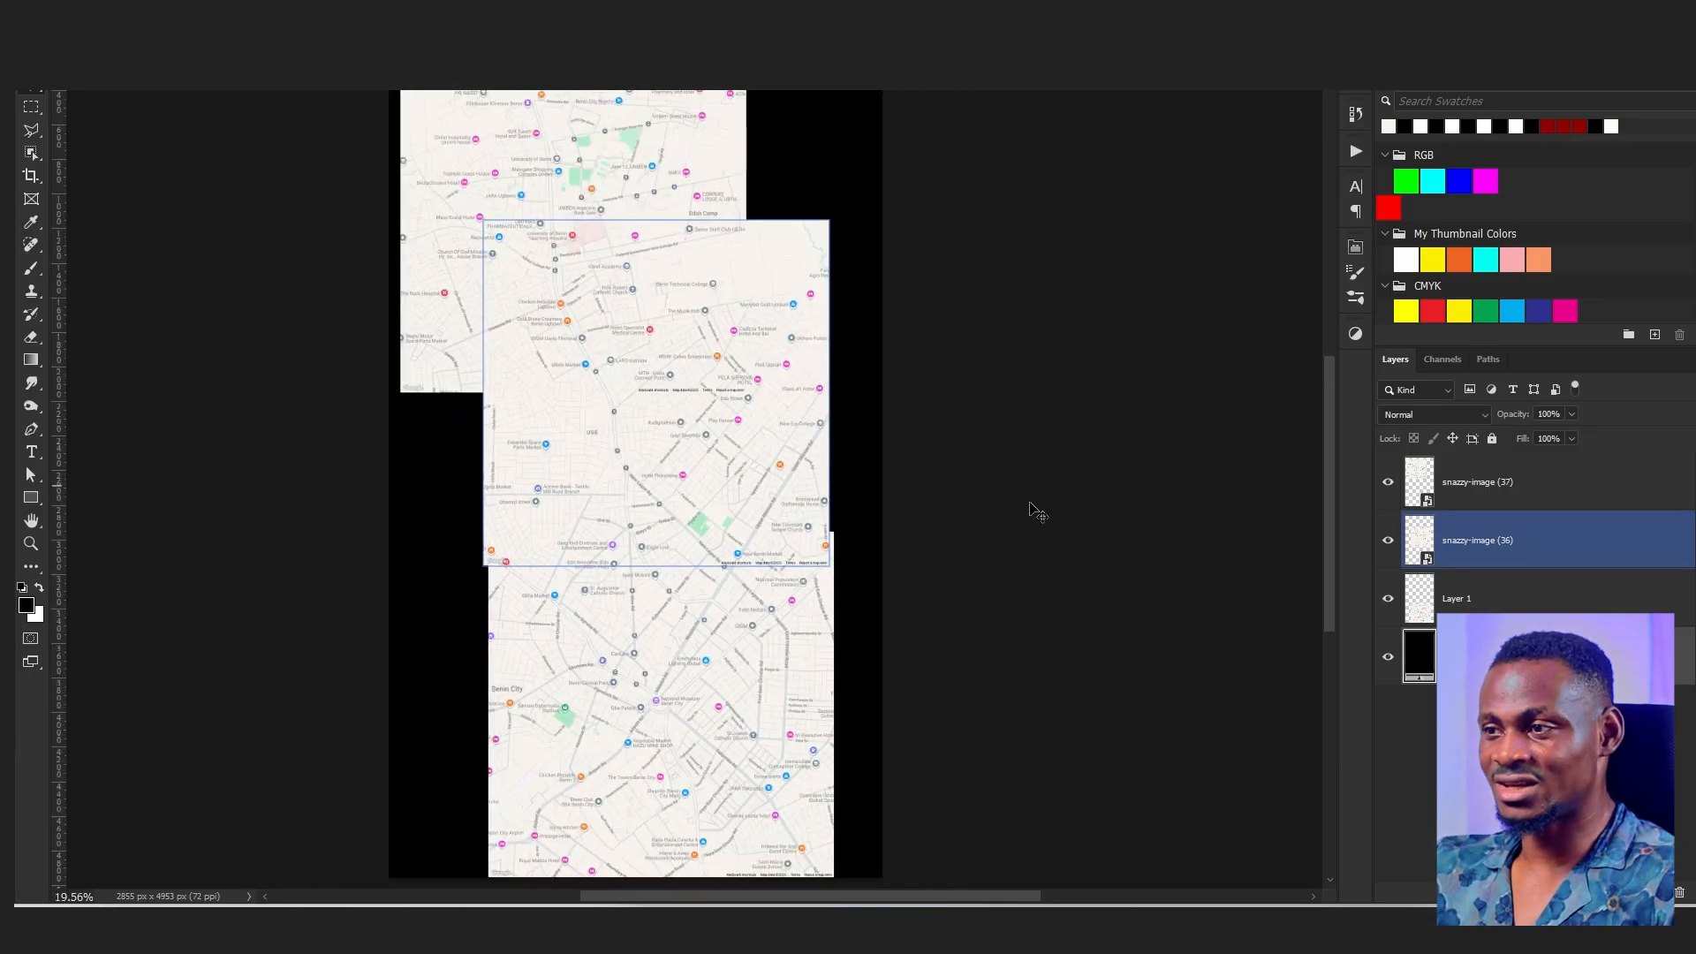
scroll(787, 462, "up", 2)
scroll(765, 420, "up", 4)
scroll(751, 450, "right", 2)
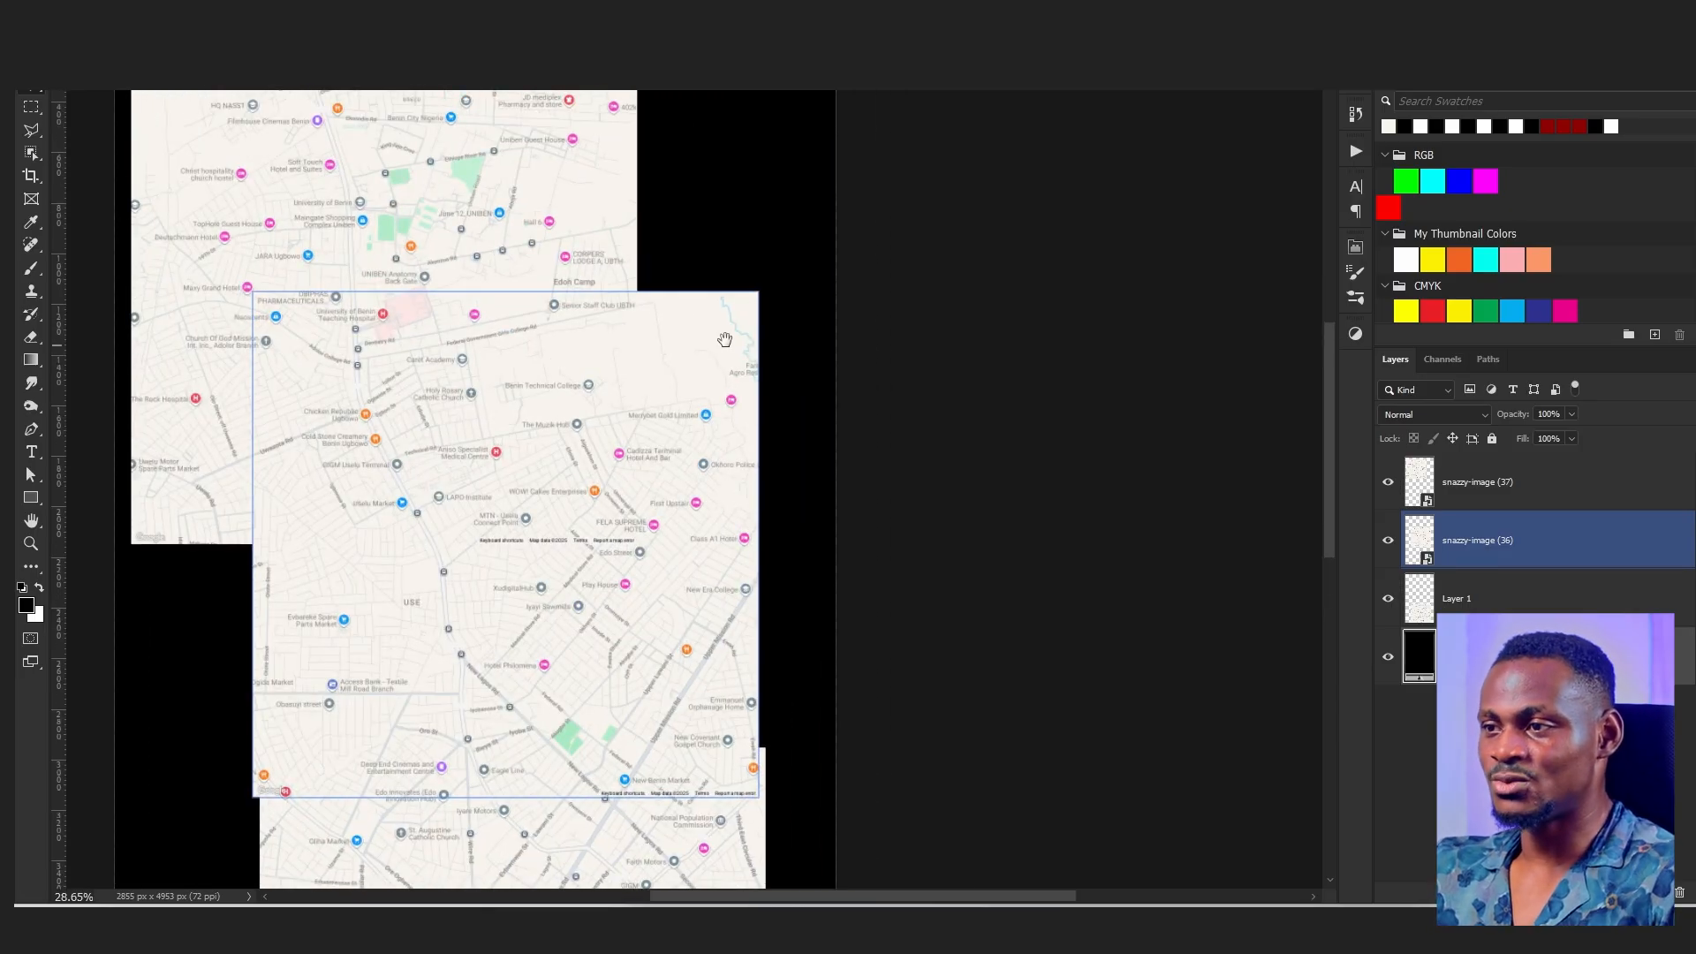
left_click_drag(724, 337, 694, 486)
left_click(493, 538)
scroll(374, 510, "up", 6)
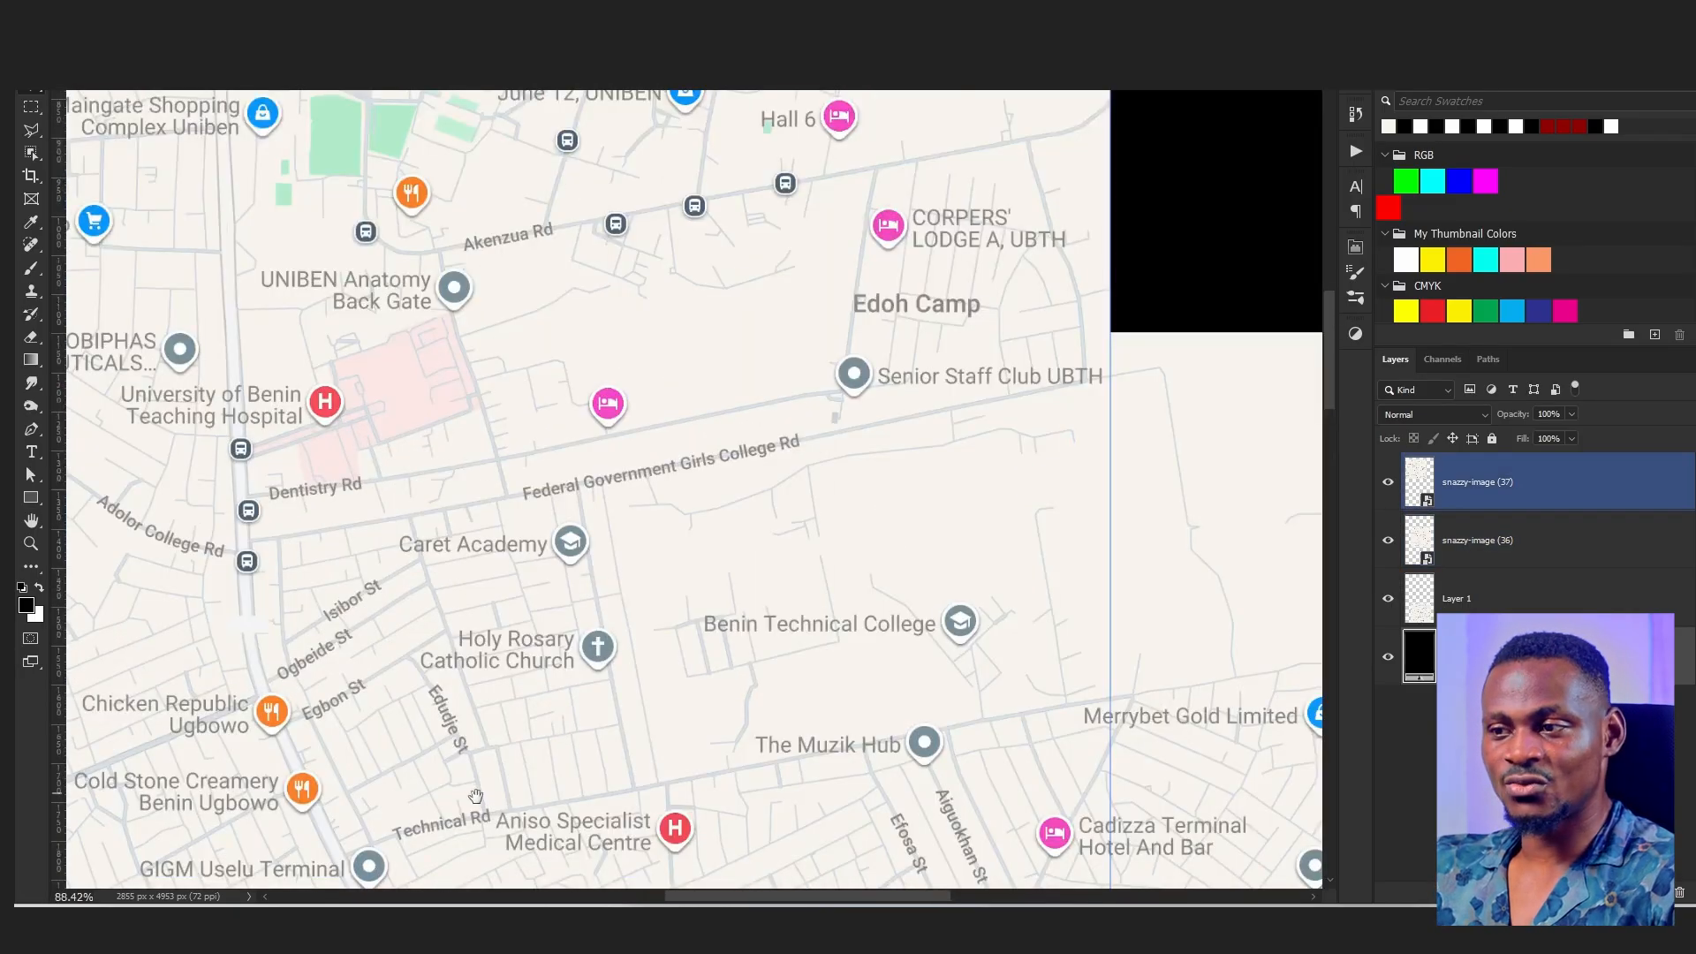
left_click_drag(698, 822, 729, 132)
left_click_drag(739, 738, 610, 159)
left_click_drag(819, 742, 886, 93)
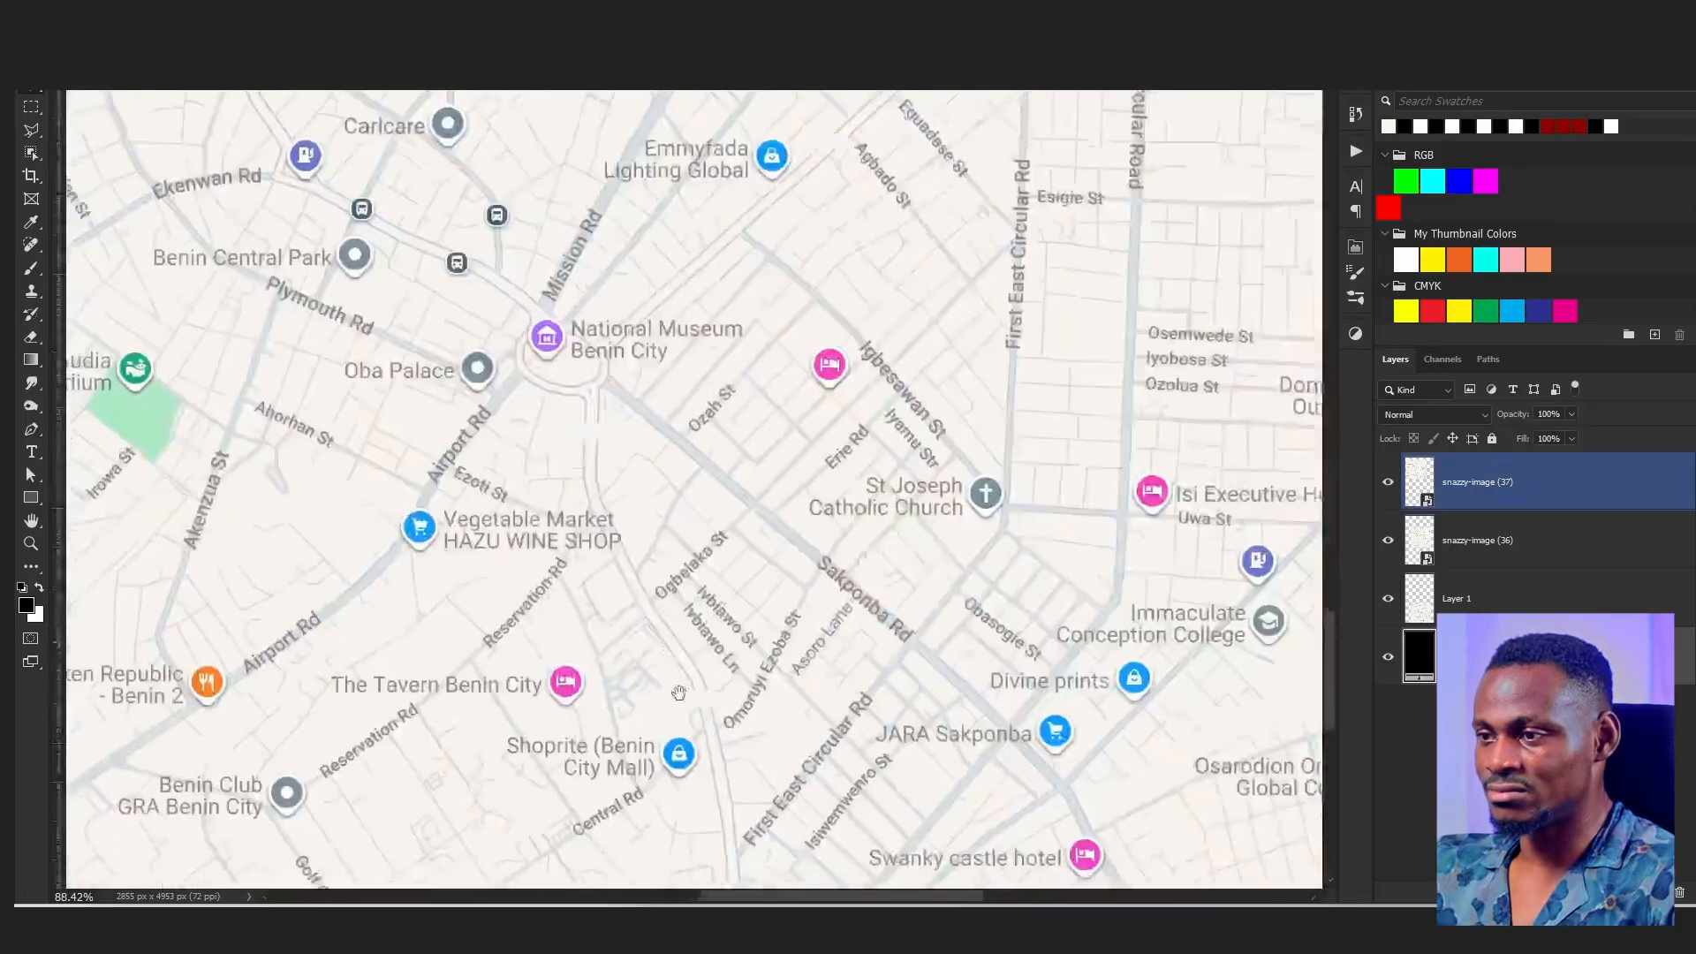
left_click_drag(678, 689, 777, 884)
scroll(704, 674, "up", 3)
left_click(691, 584)
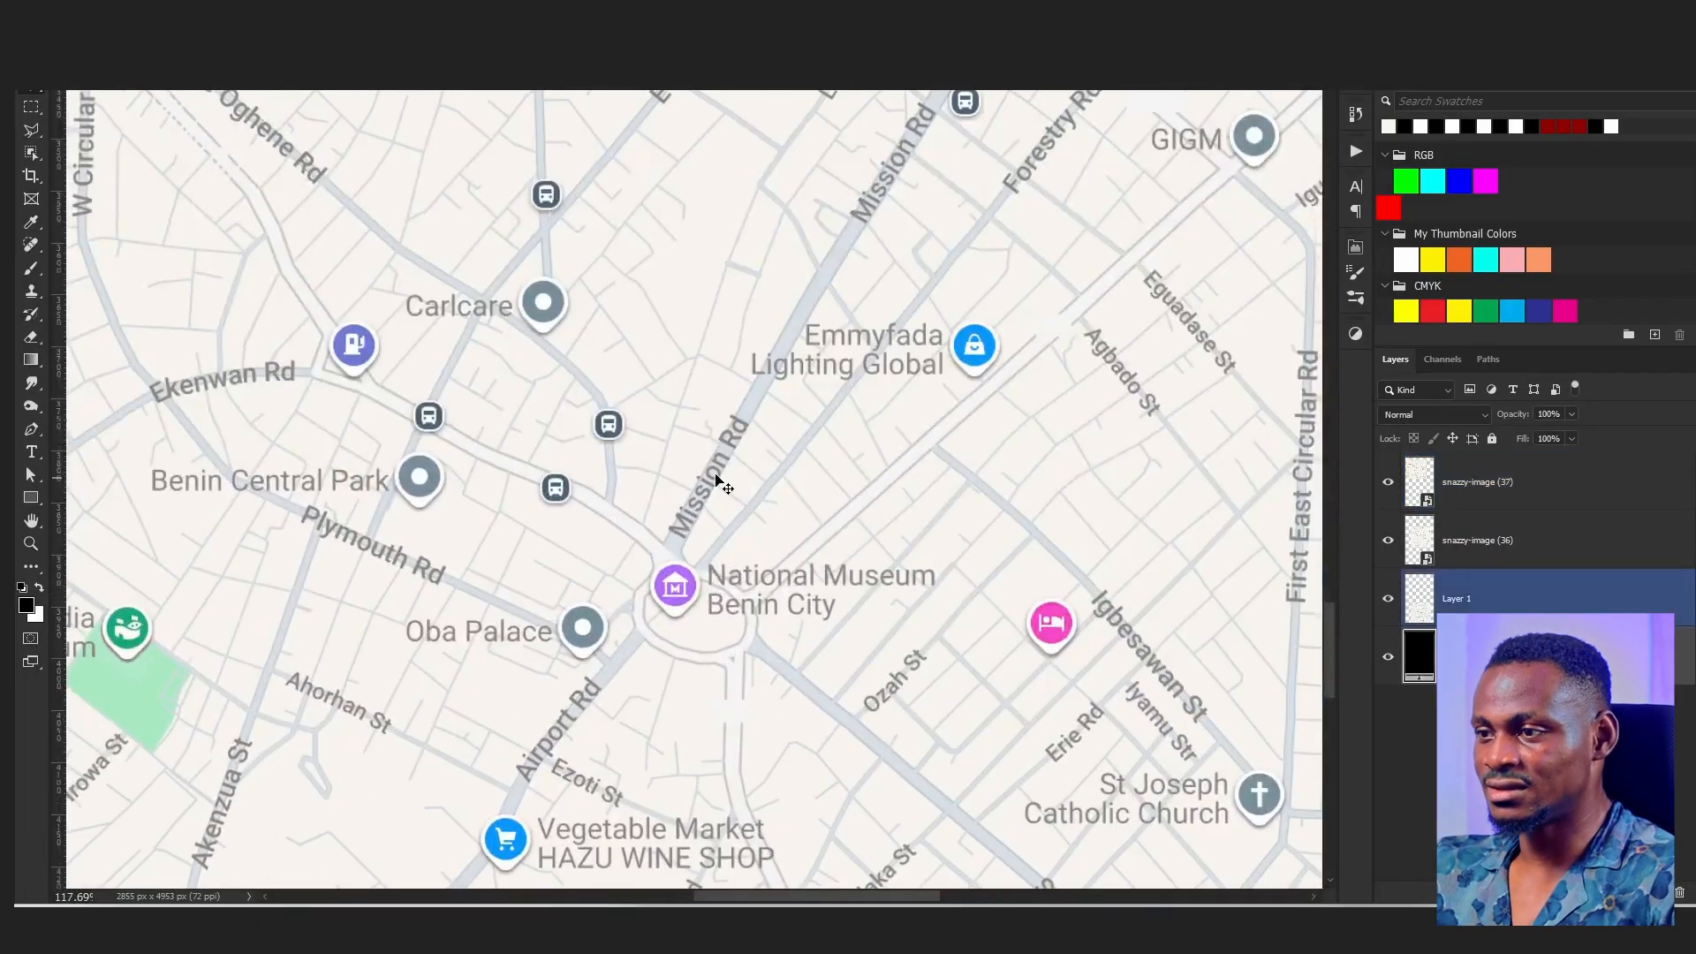
- Inspect the combined map from the National Museum area back up to the University of Benin area
scroll(714, 477, "down", 8)
left_click_drag(687, 380, 640, 654)
left_click_drag(629, 415, 627, 649)
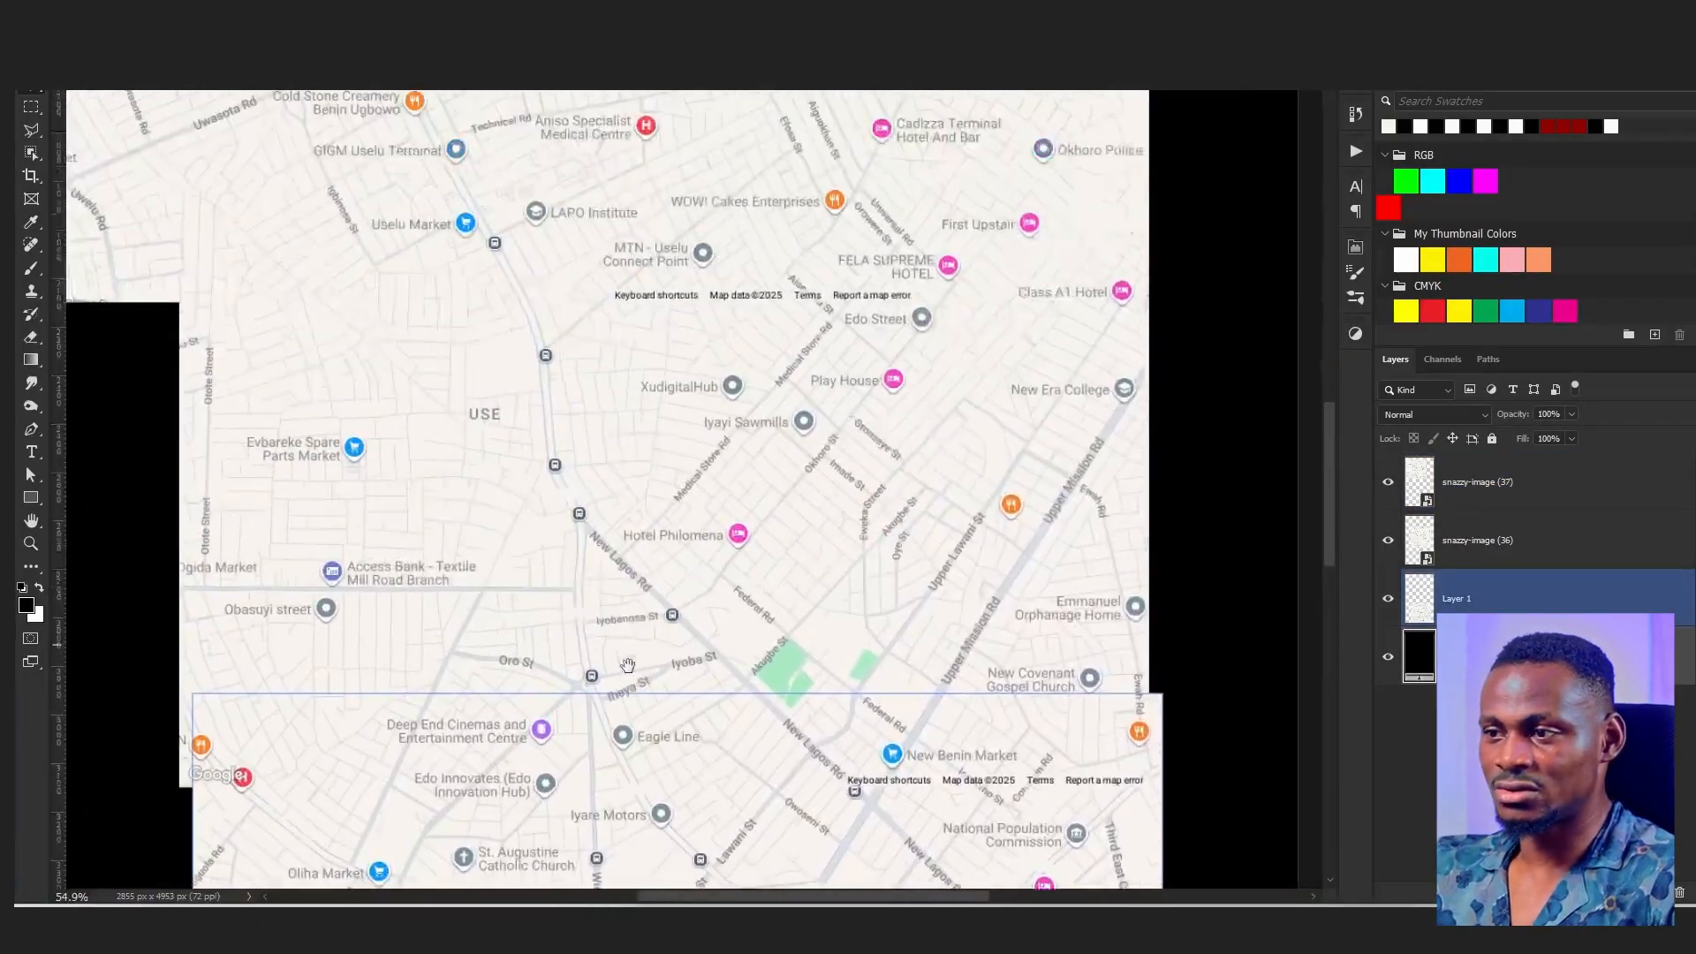
left_click_drag(538, 397, 613, 689)
left_click_drag(543, 353, 573, 575)
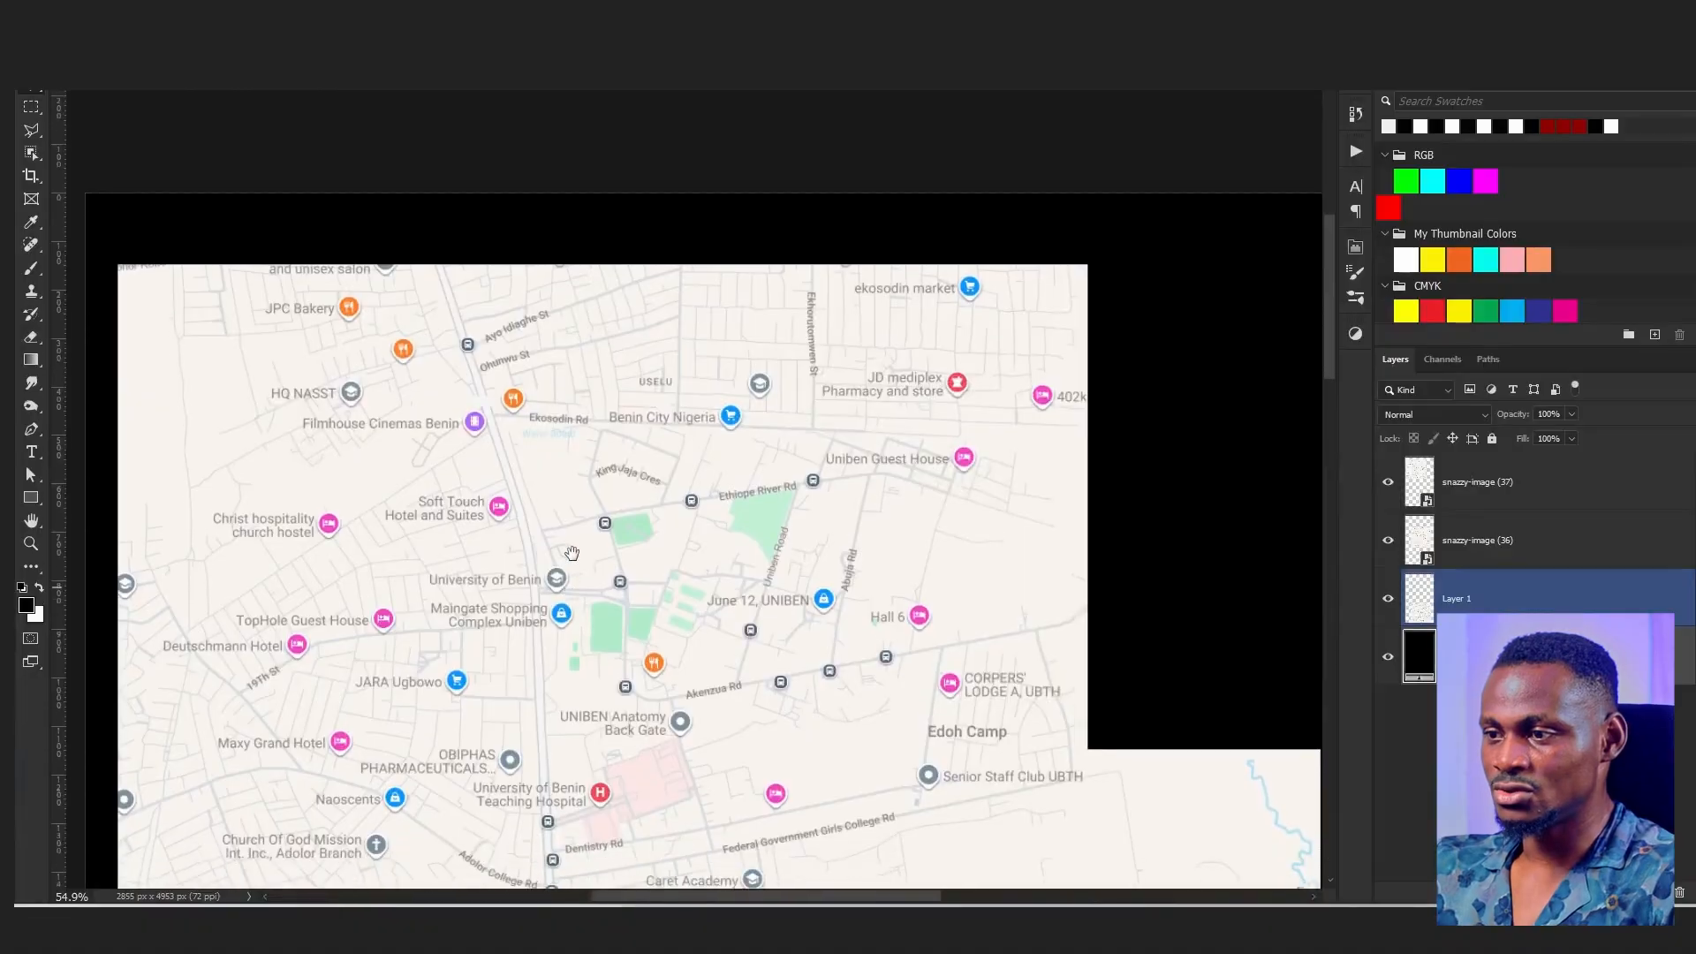
scroll(557, 572, "down", 2)
left_click(542, 568)
scroll(538, 568, "up", 2)
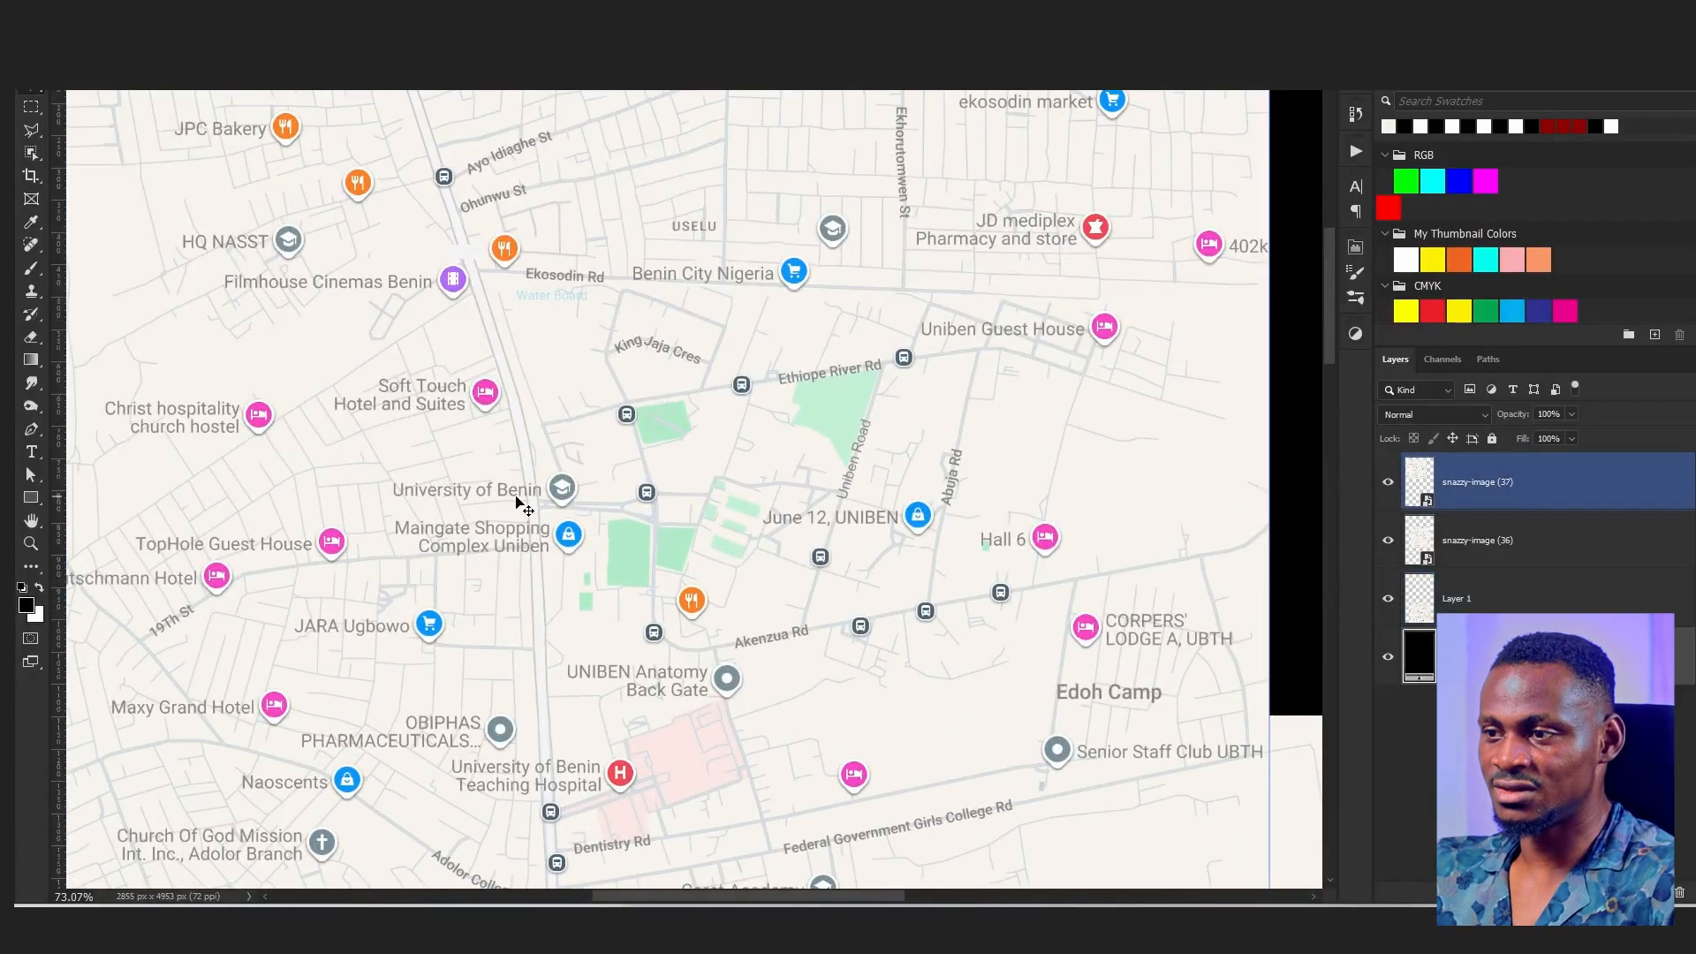